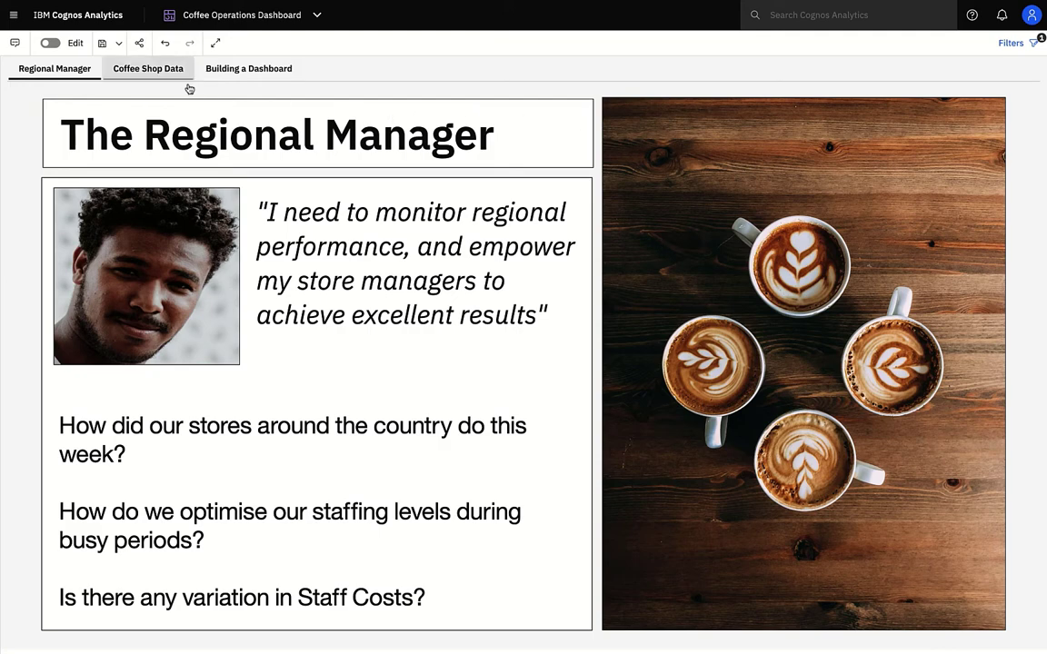
- View the Coffee Shop Data tab of the Coffee Operations Dashboard
click(150, 71)
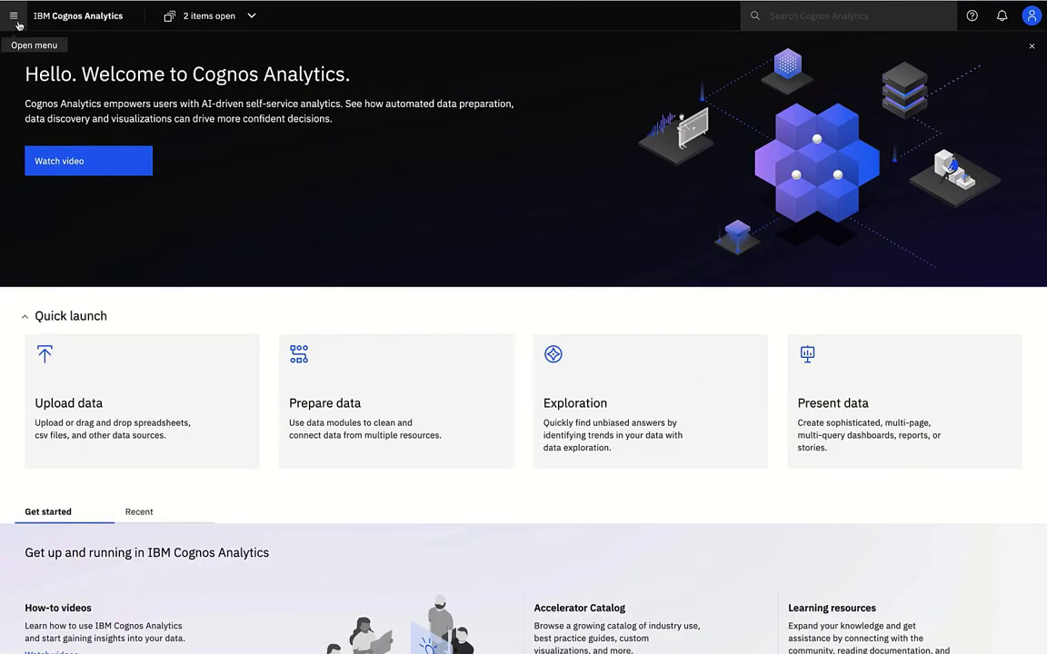
- Create a data module from the Net Revenue cube on the Coffee Demo PA data server connection
click(16, 22)
click(70, 203)
click(80, 210)
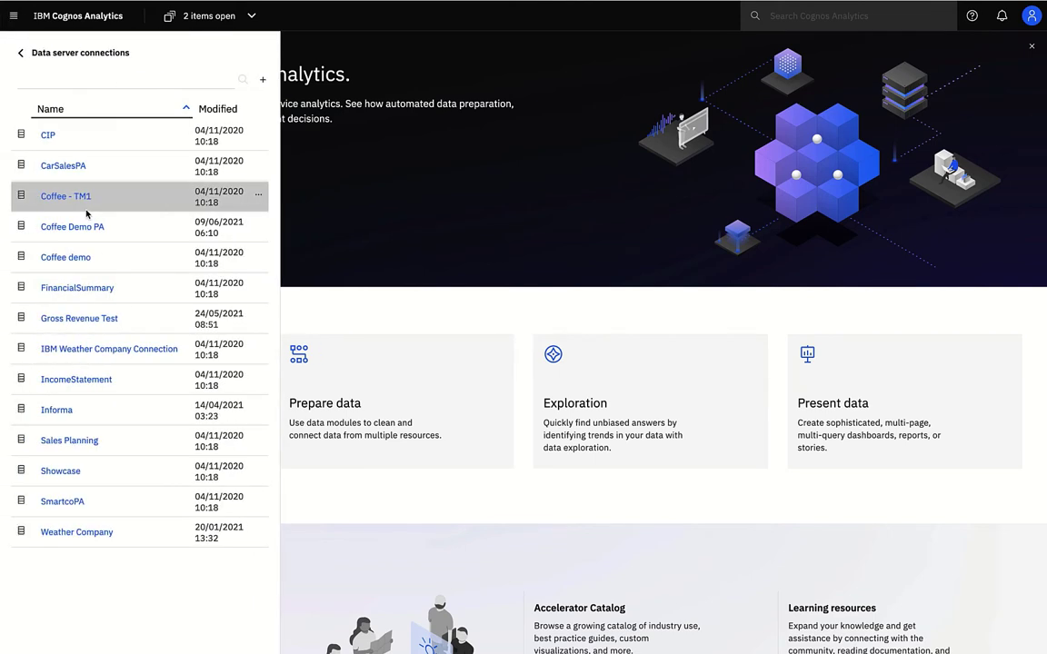
click(94, 229)
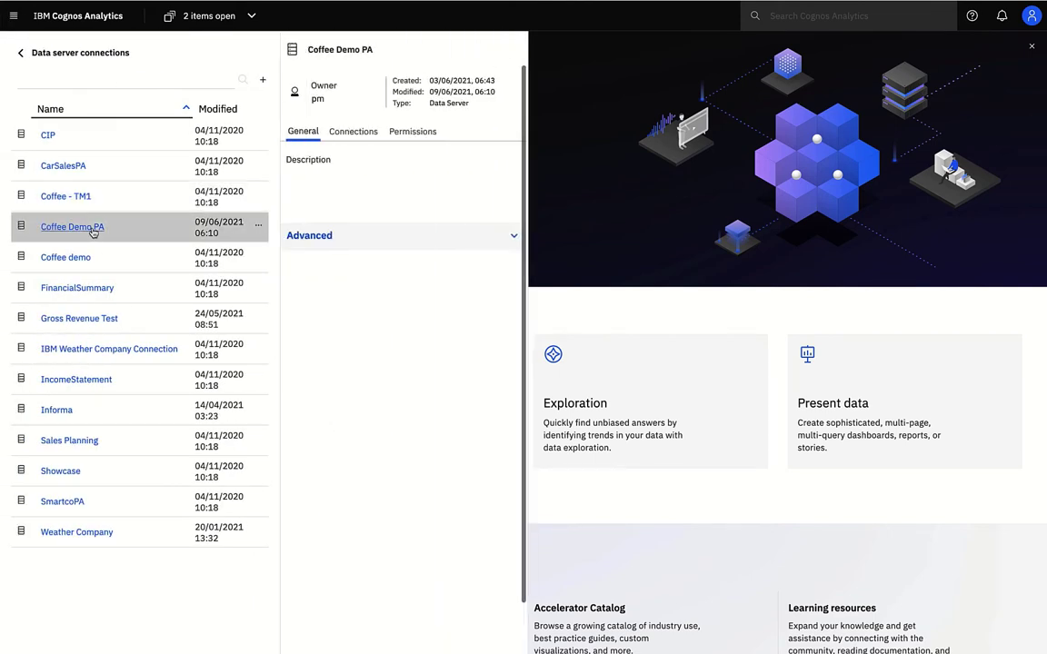
click(334, 133)
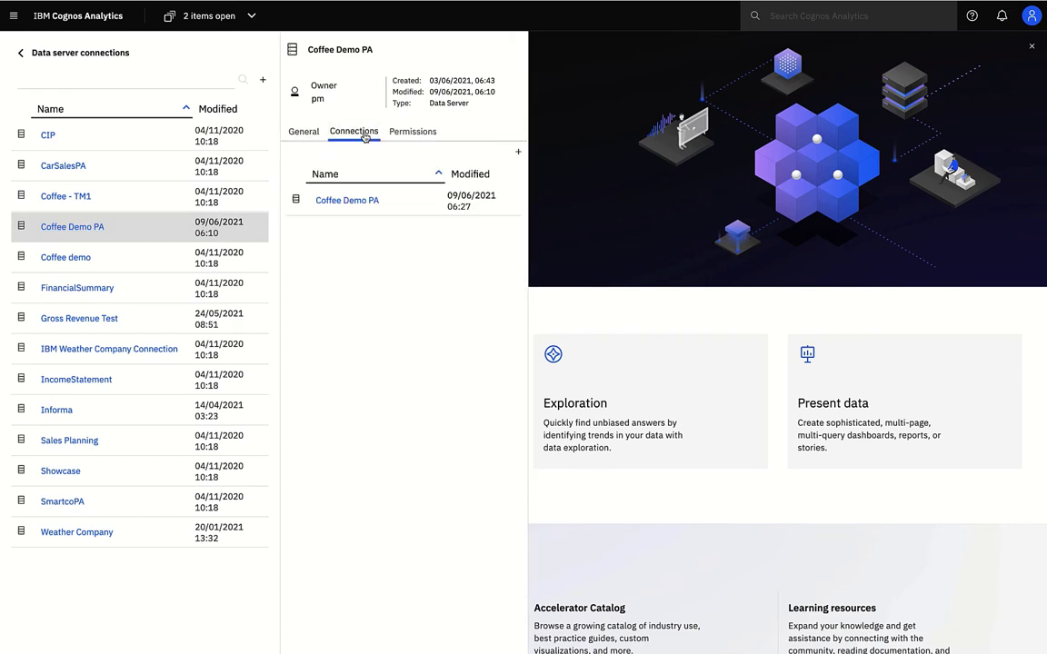
click(366, 201)
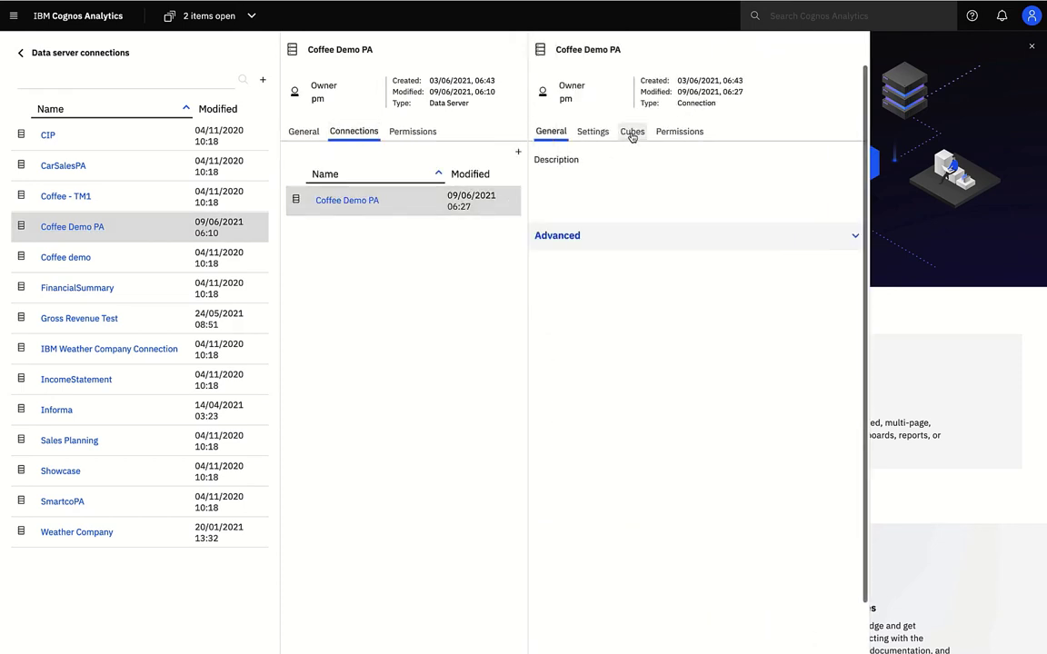
click(632, 134)
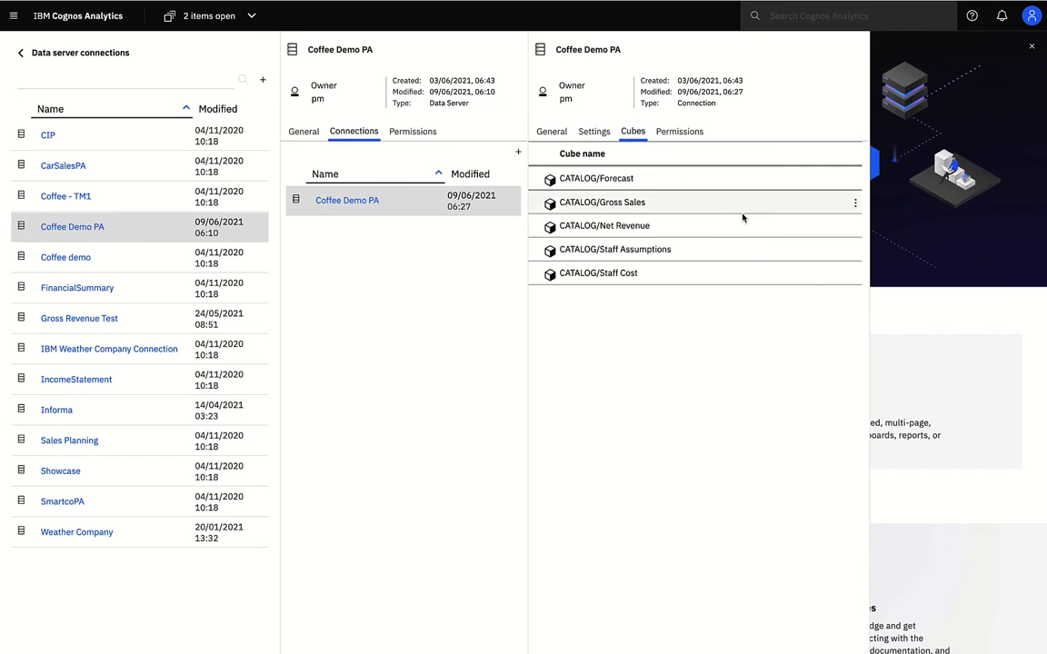
click(856, 227)
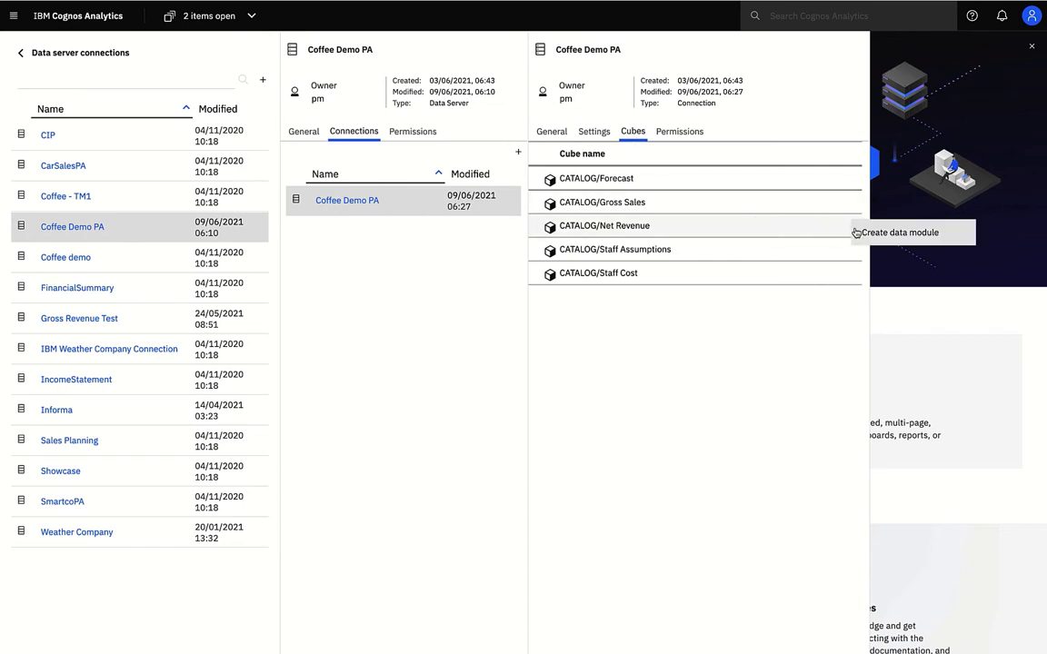
click(895, 234)
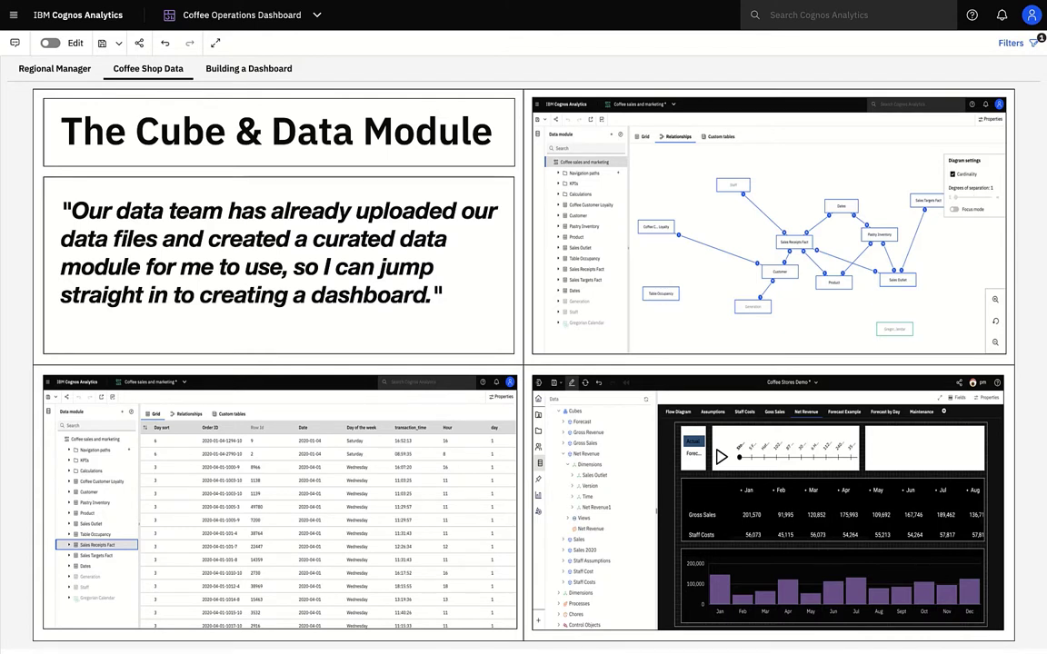
- Edit the Building a Dashboard tab and expand the KPIs folder in the Sources panel
click(279, 74)
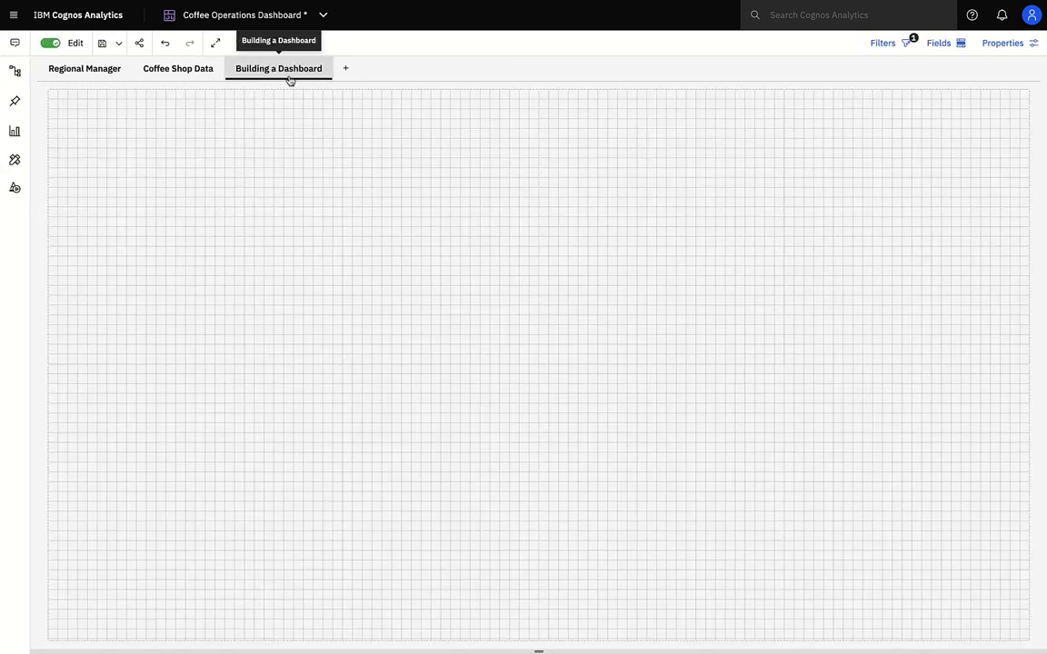
click(16, 74)
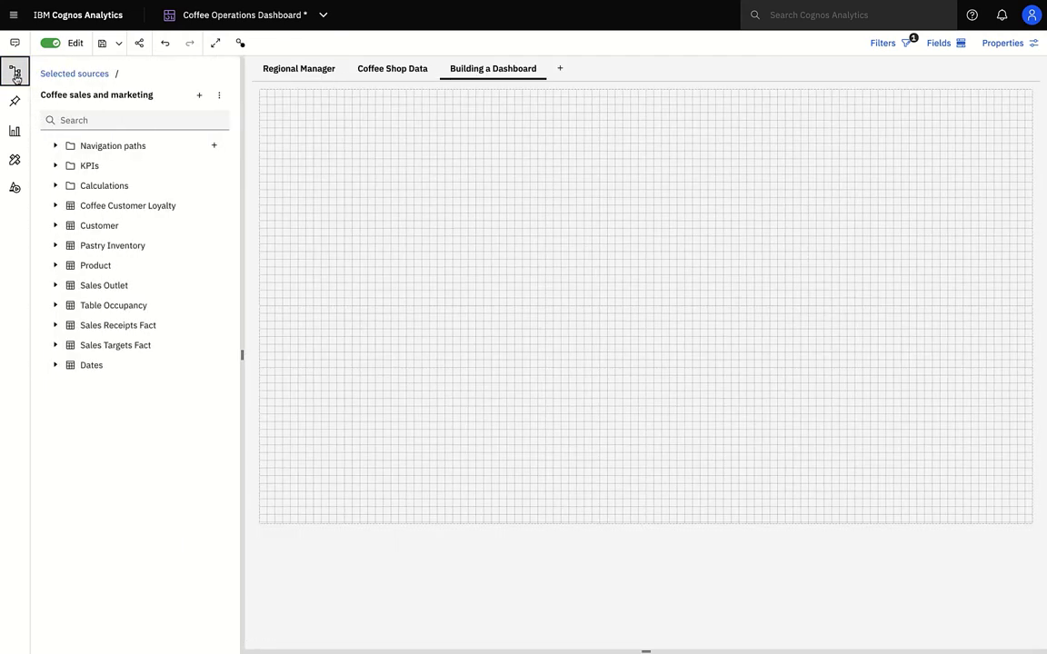
click(55, 168)
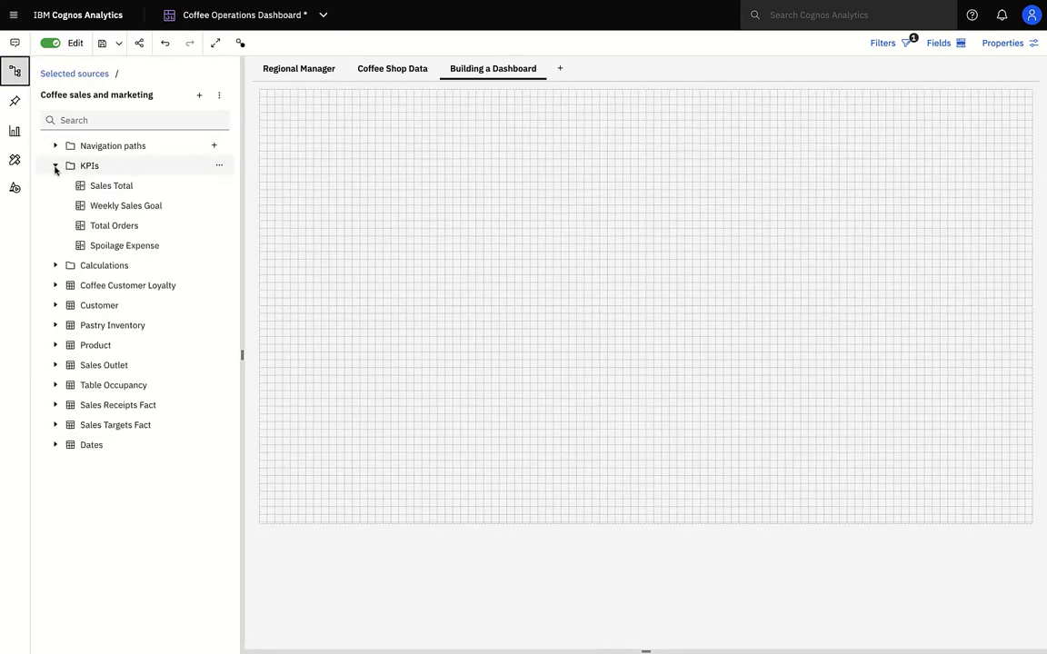
- Place Sales Total, Weekly Sales Goal and Total Orders KPI tiles on the canvas
drag(102, 187, 741, 147)
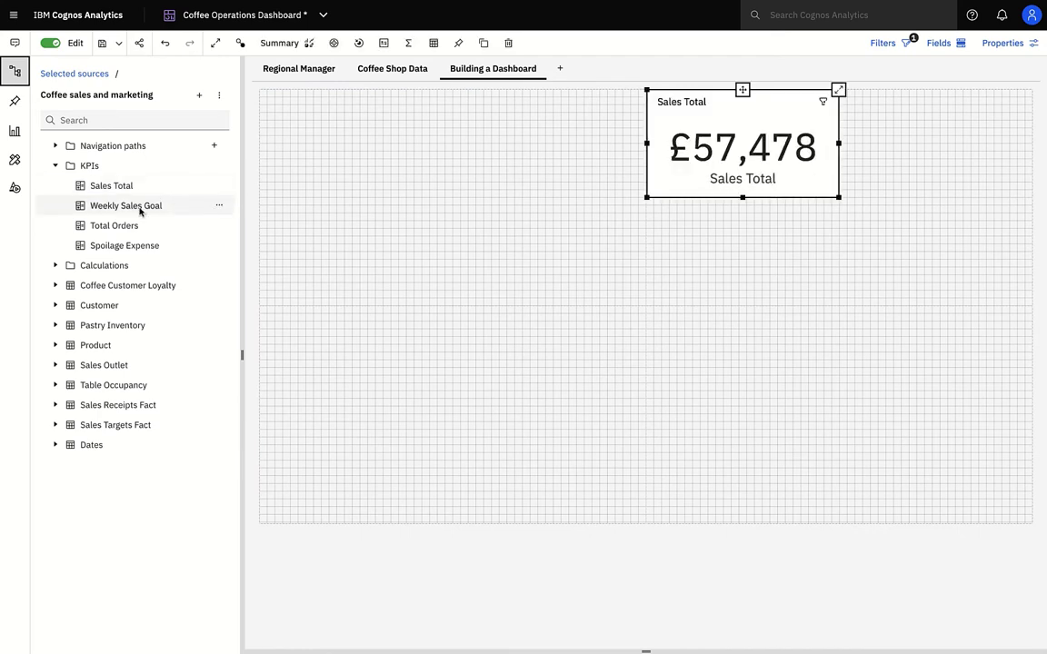
drag(140, 208, 744, 253)
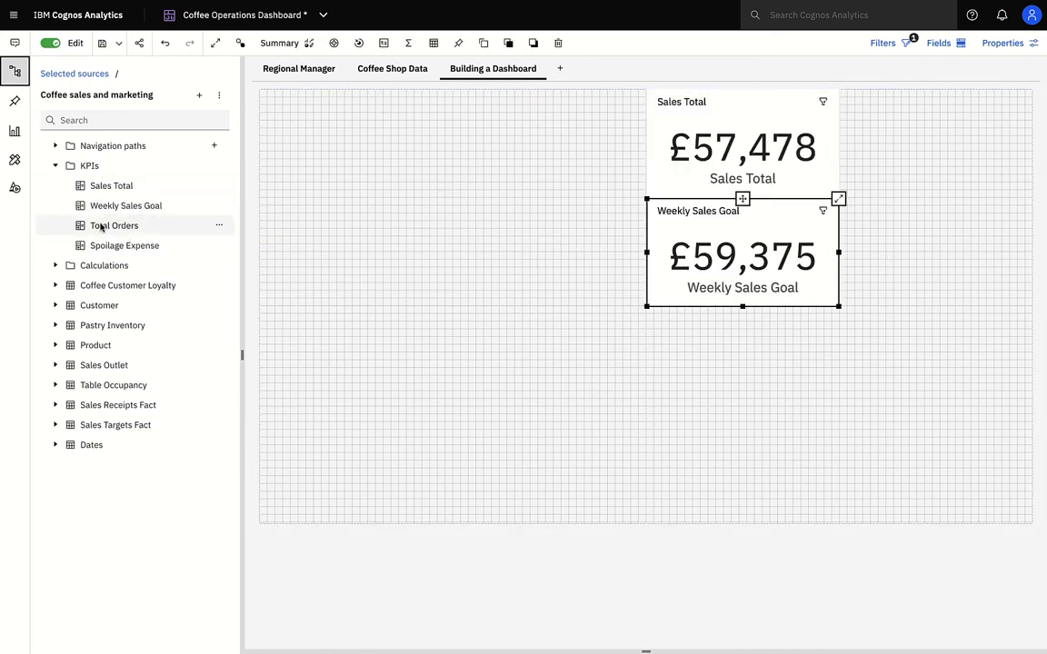
drag(95, 225, 942, 143)
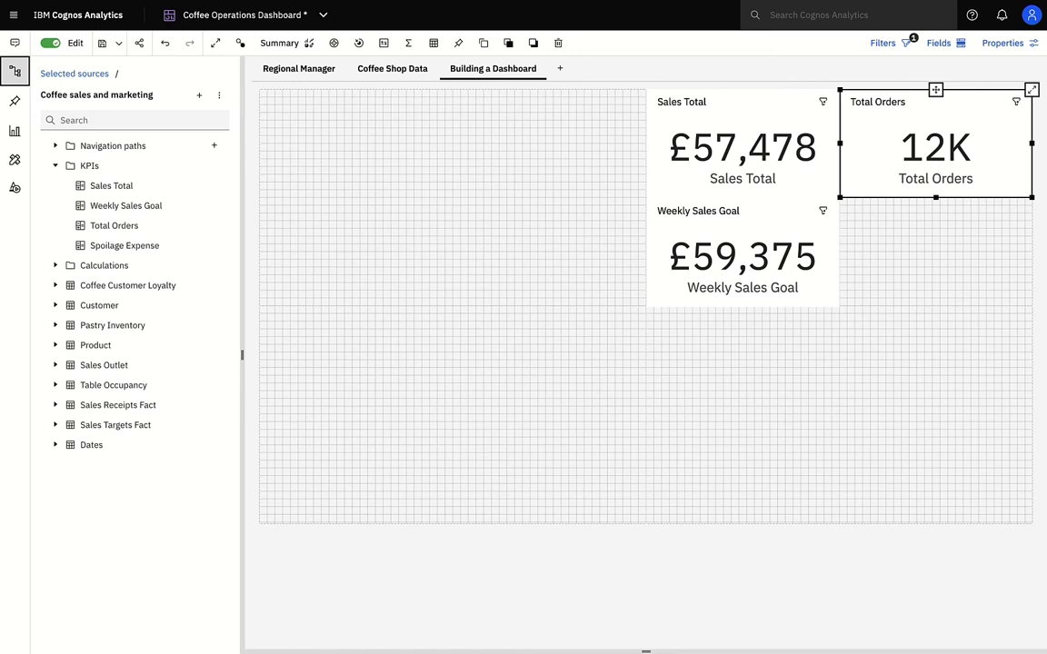
- Format Total Orders as an unabbreviated number (11,954) and add a Spoilage Expense tile beneath it
right_click(920, 159)
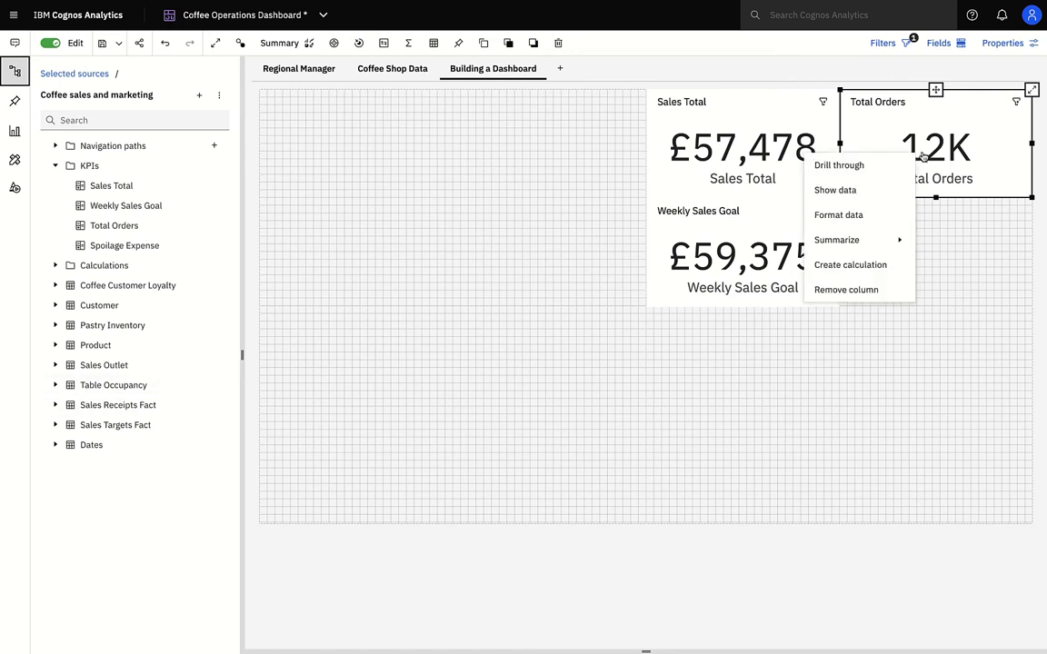
click(853, 215)
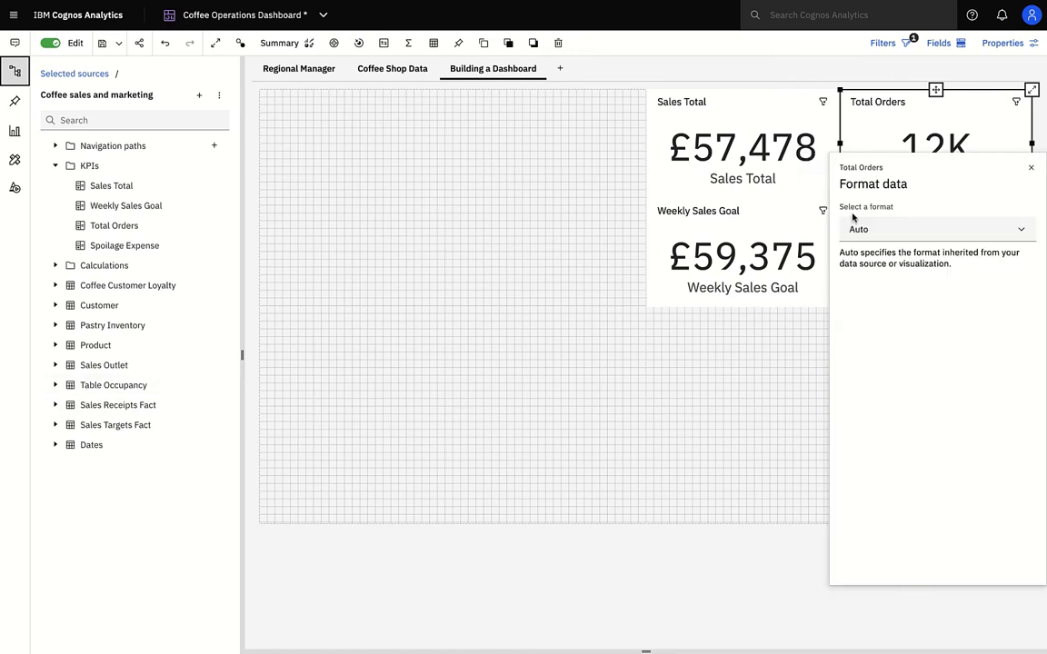
click(1019, 231)
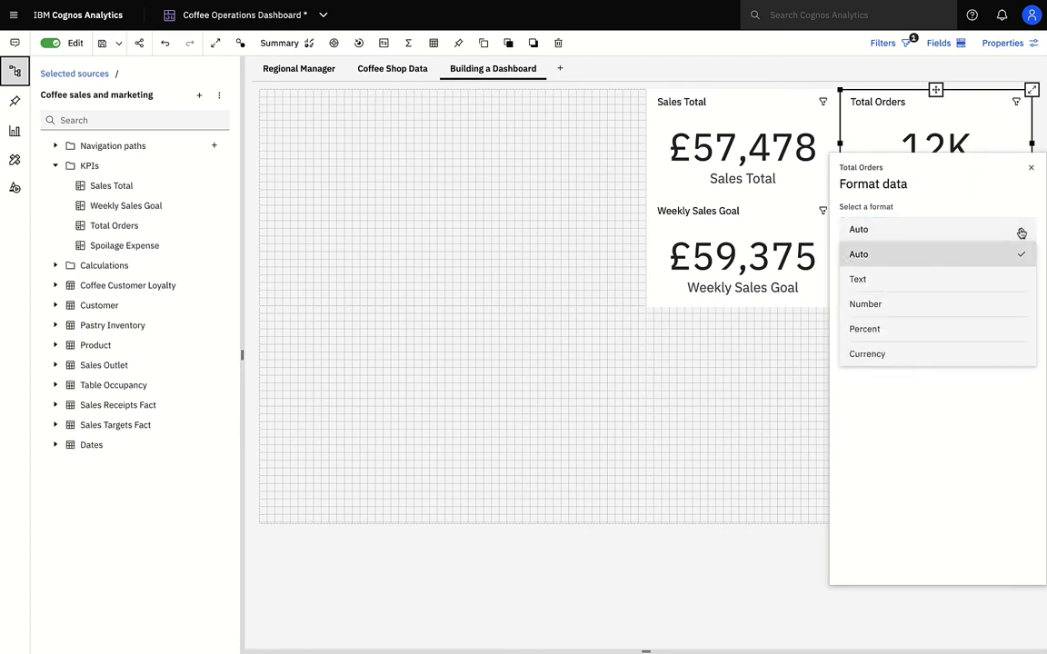
click(900, 306)
click(845, 331)
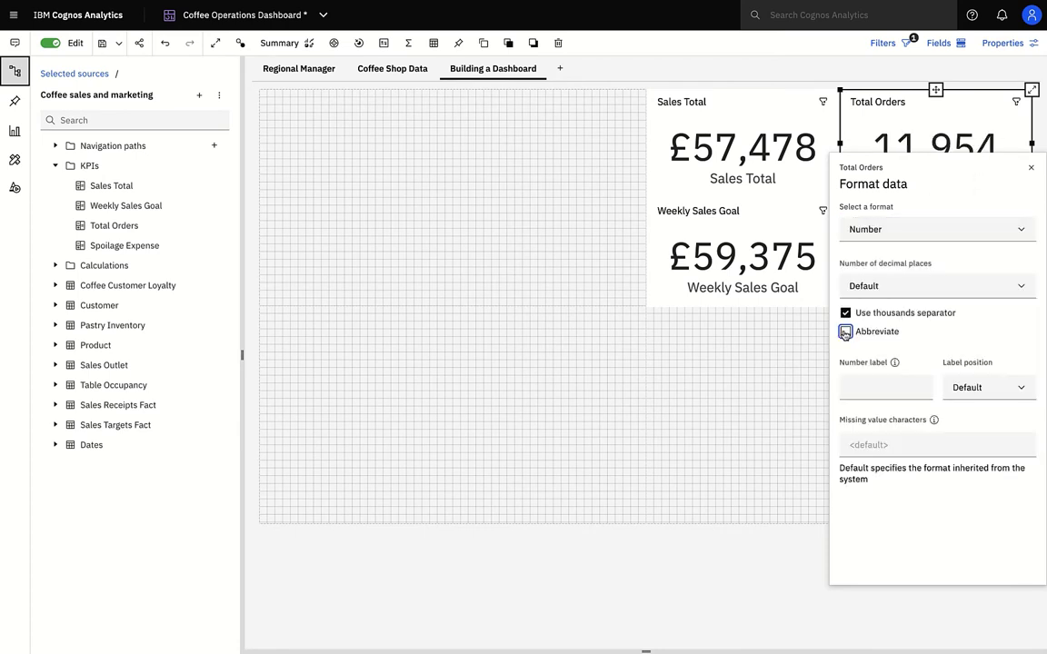
click(1030, 167)
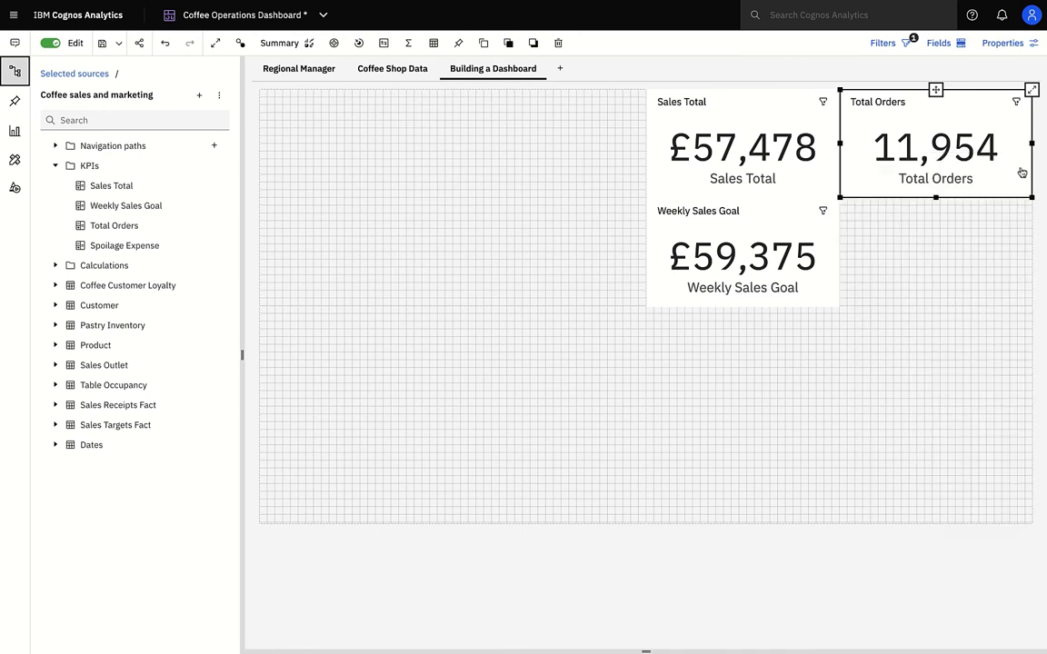
mouse_move(934, 161)
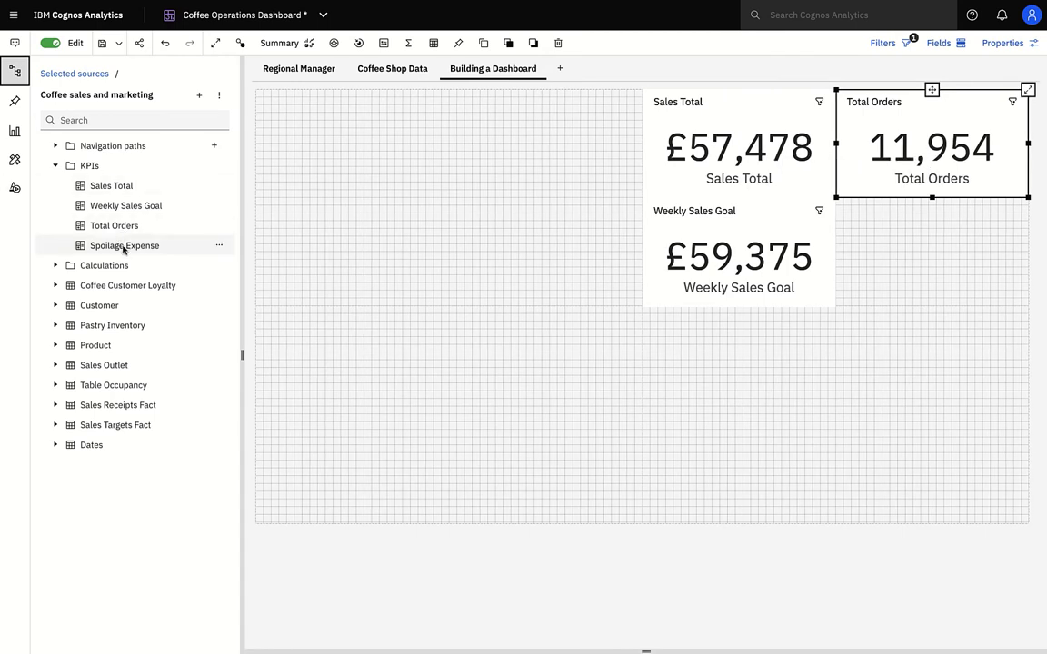
drag(125, 250, 928, 257)
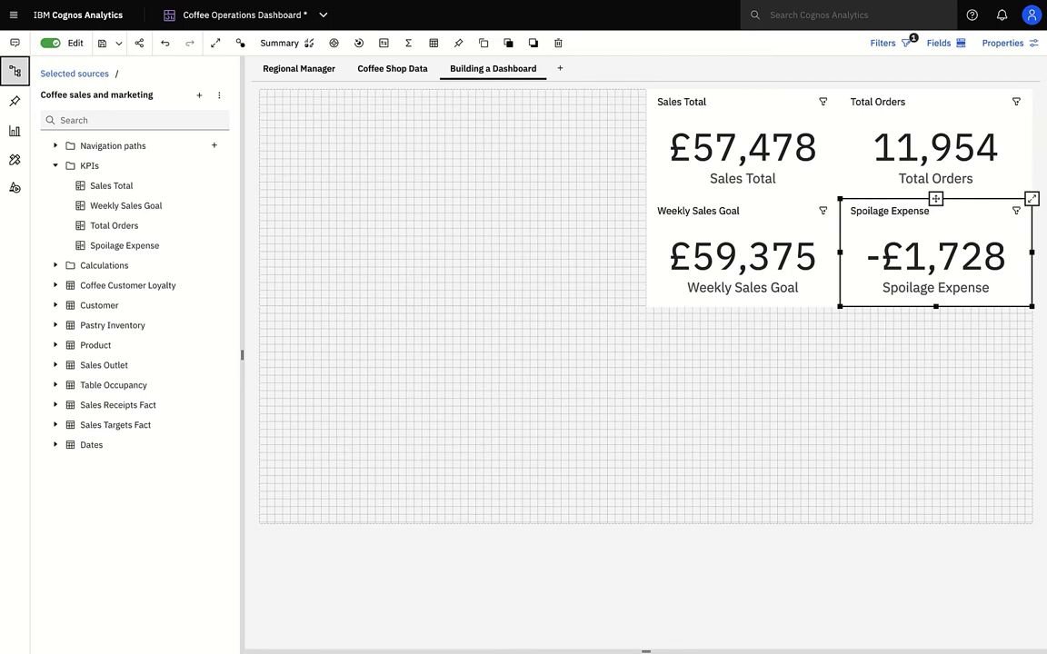
- Open the Assistant chat and ask it for help
click(13, 45)
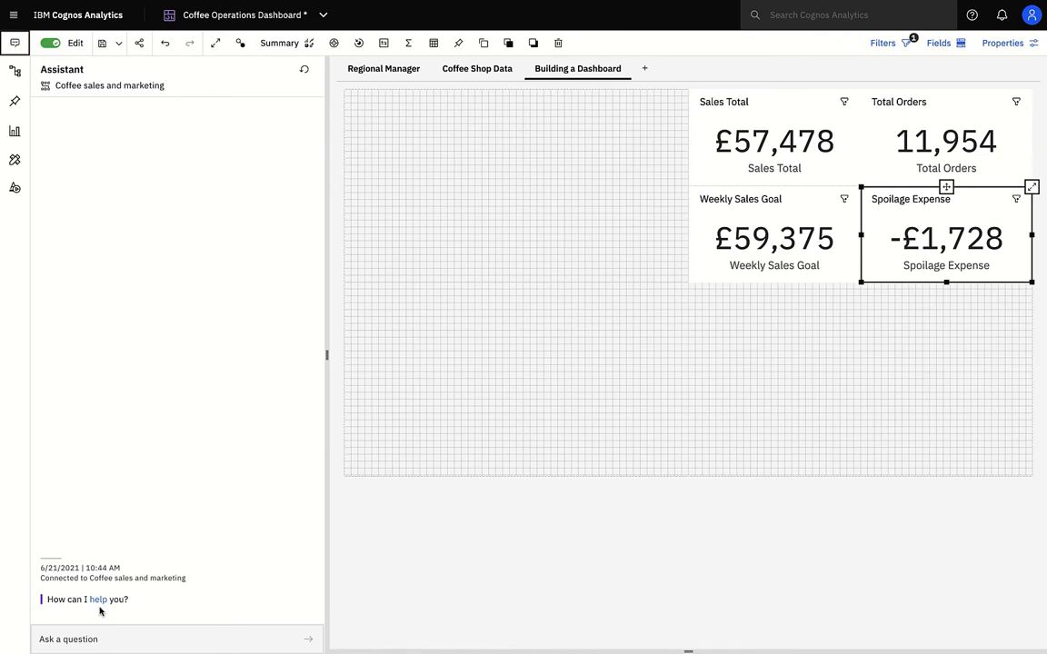
click(98, 601)
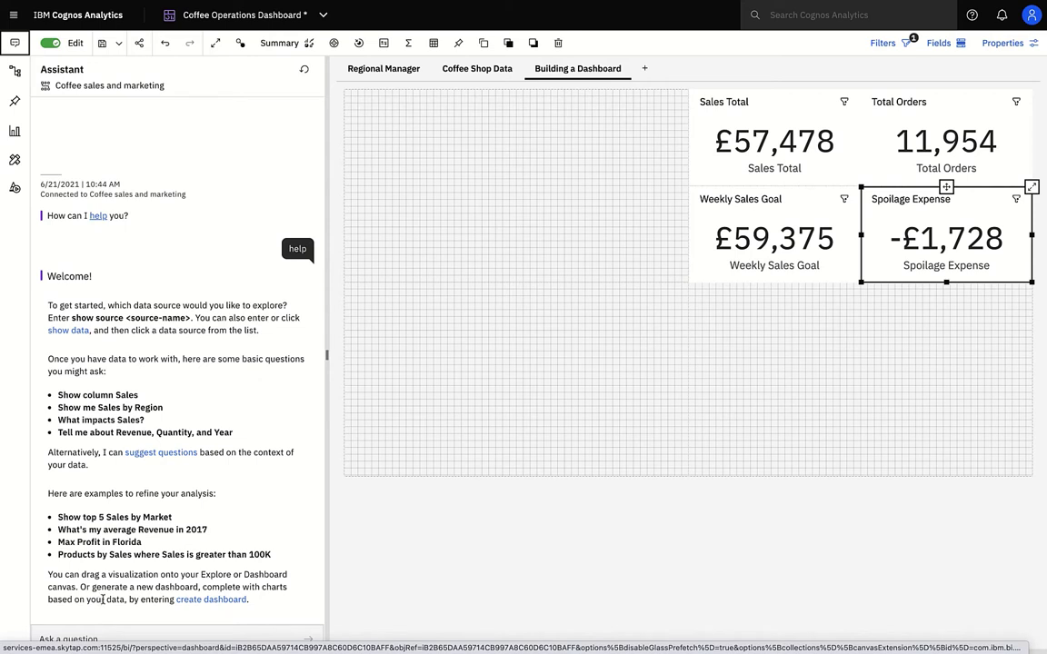
- Ask the Assistant which hour has the top Sales vs Target, viewing it as area then box plot
click(161, 453)
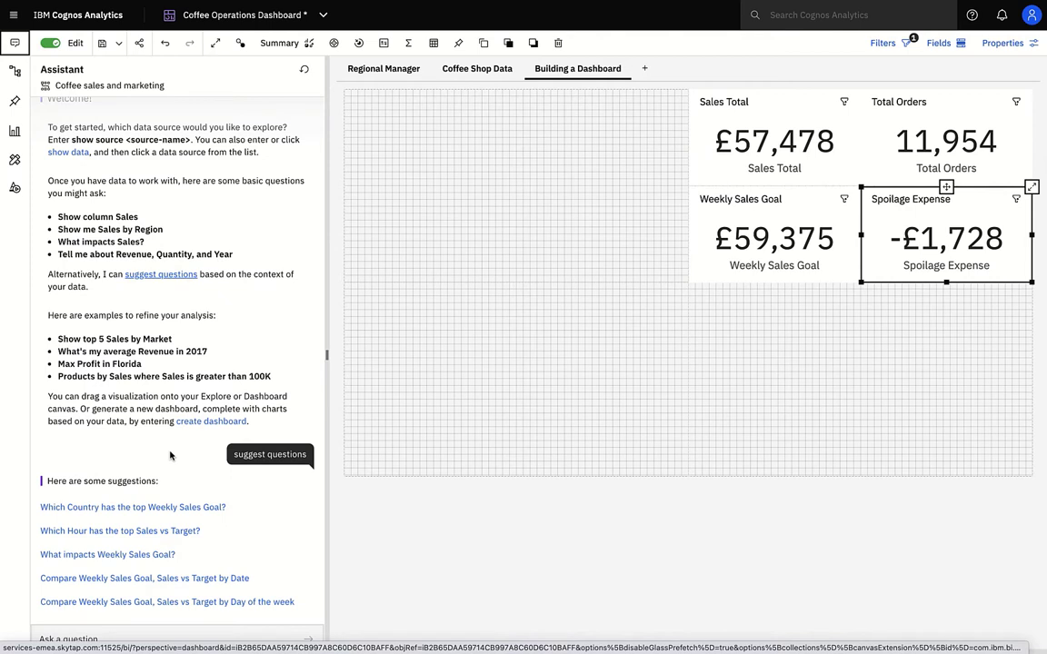
click(131, 533)
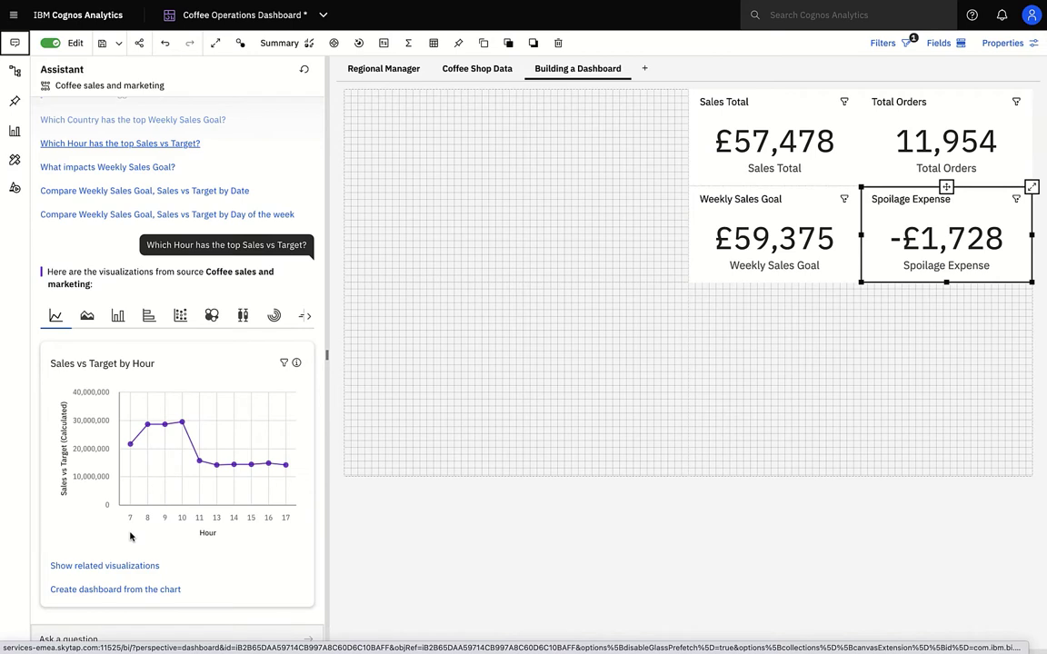
click(87, 316)
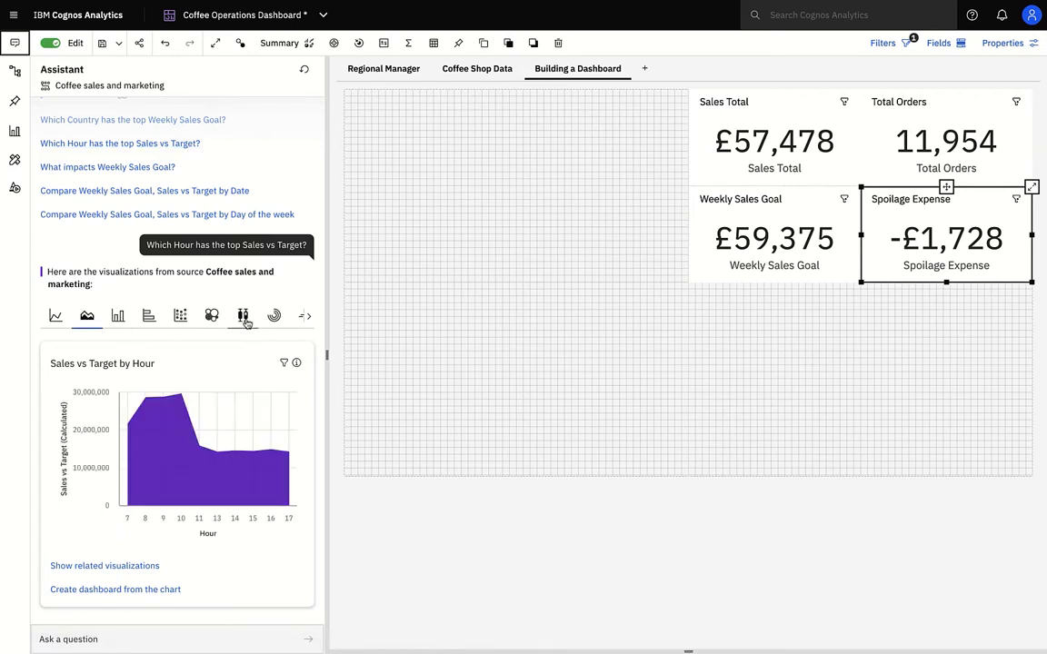
click(243, 316)
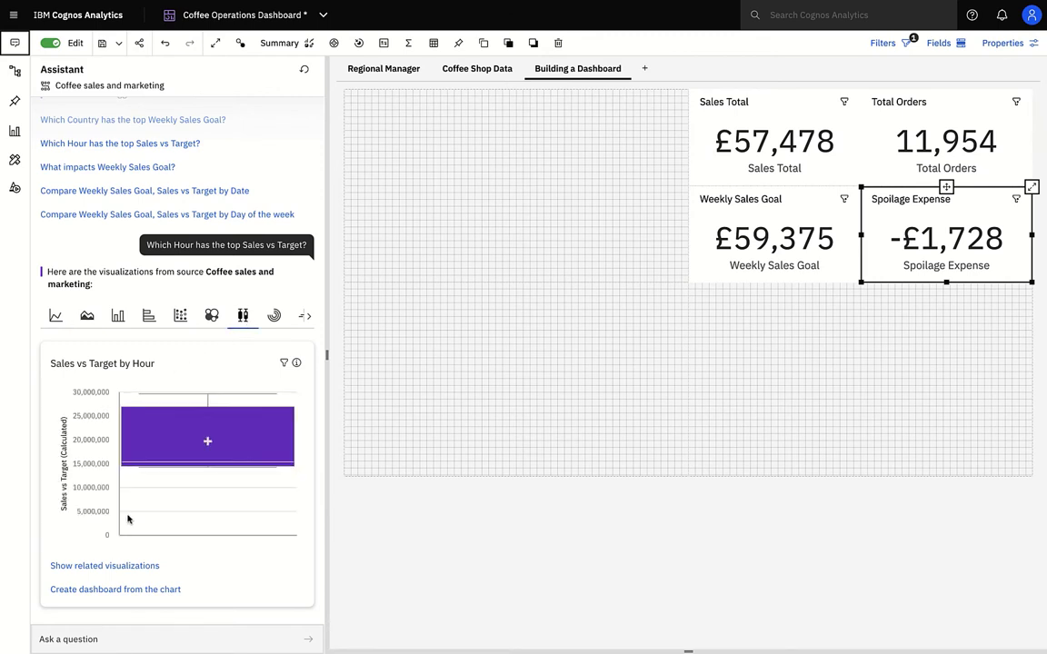
scroll(117, 591, down, 1)
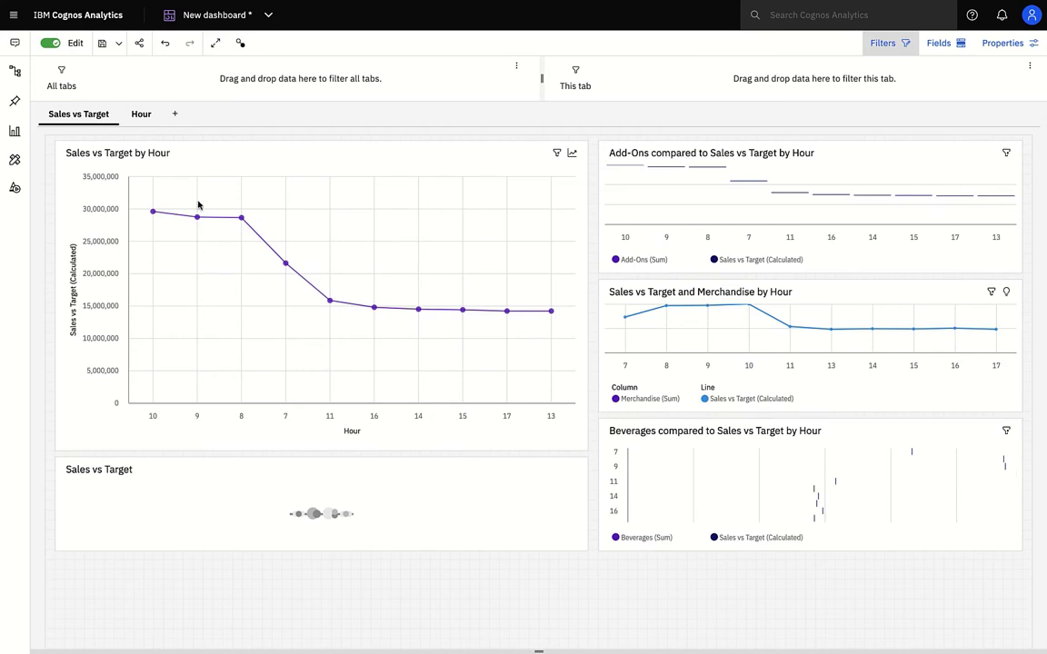
- On the Hour tab, pin the Food compared to Sales vs Target by Hour chart
click(142, 116)
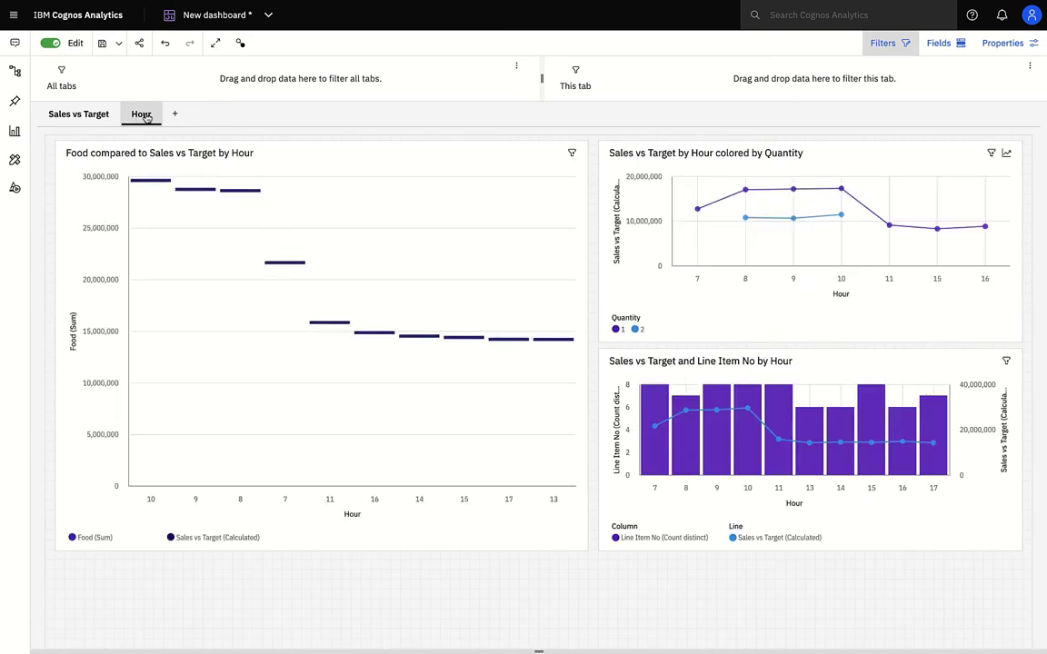
click(421, 257)
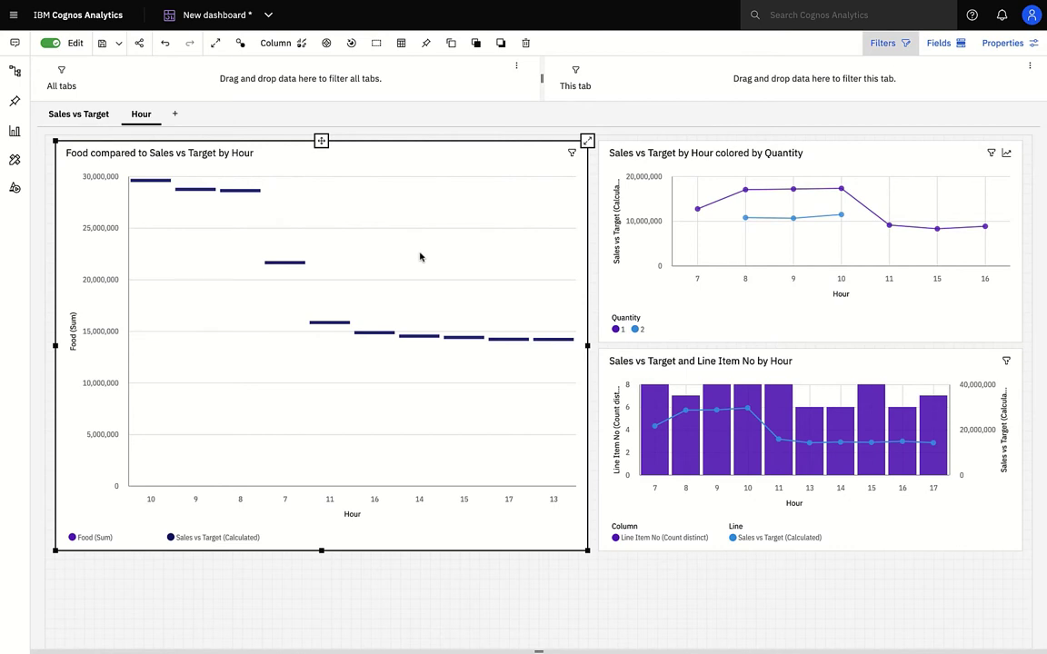
click(427, 45)
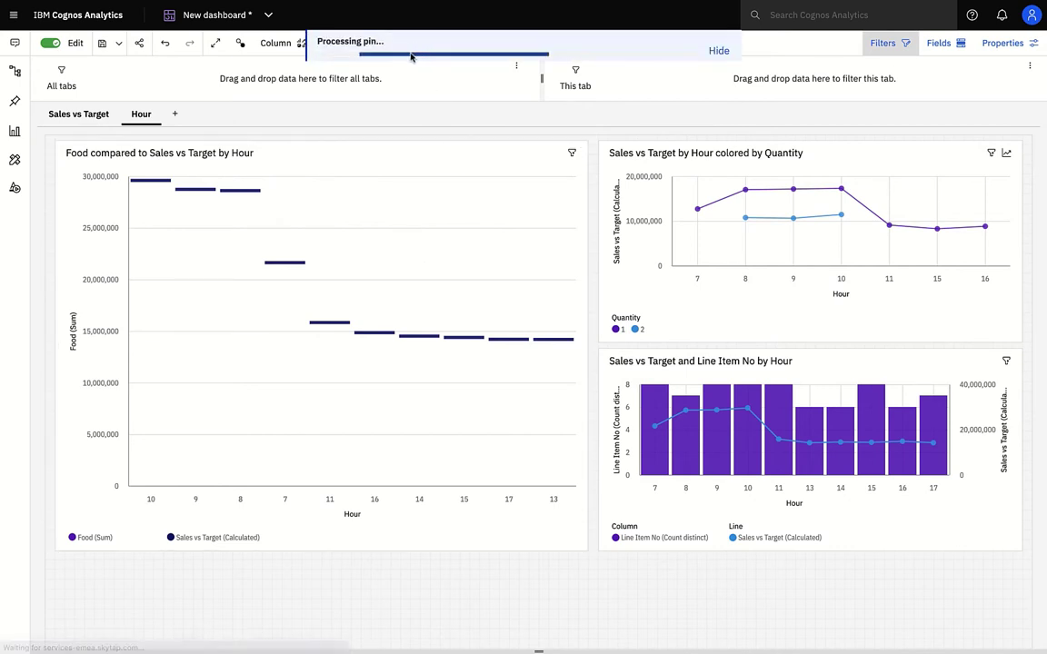
- Switch to the Coffee Operations Dashboard and ask the Assistant 'tell me about sales by Store Address'
click(267, 14)
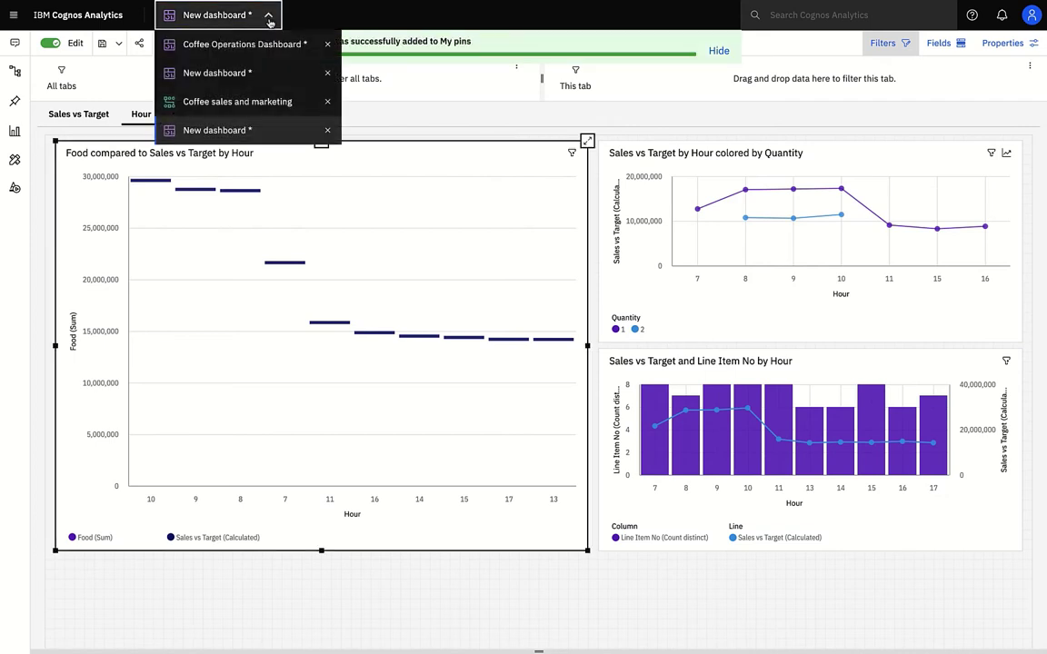
click(245, 45)
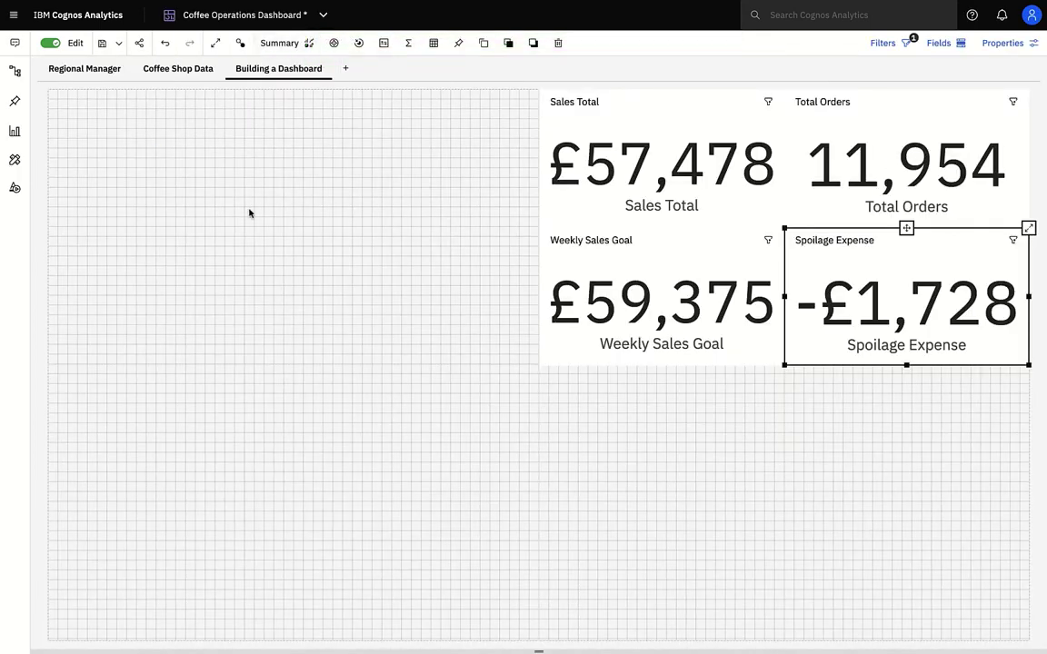
click(17, 45)
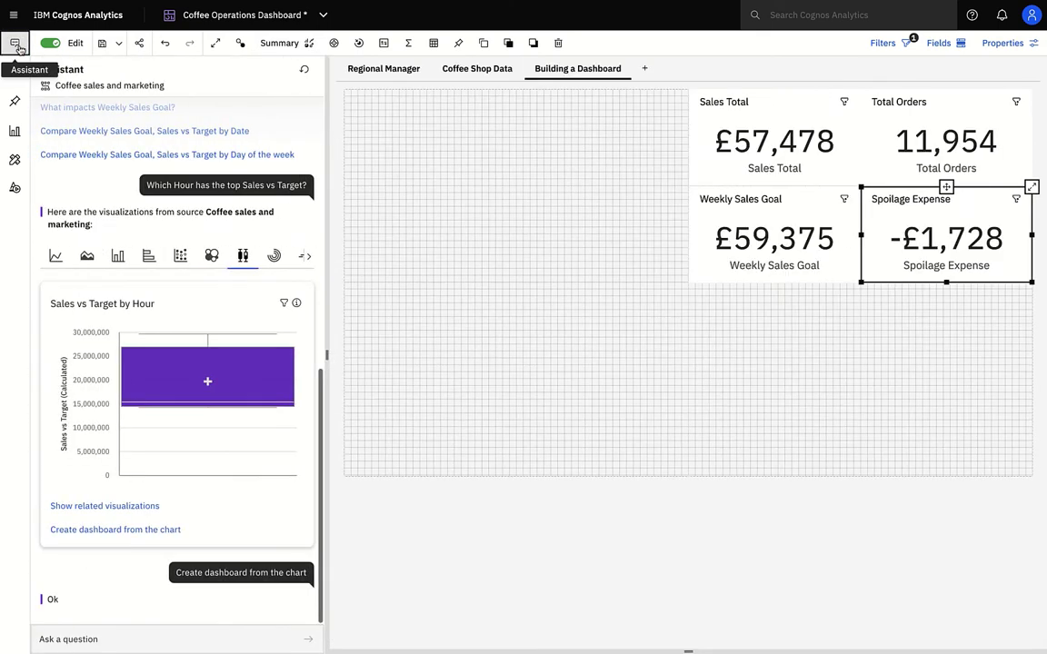
click(60, 640)
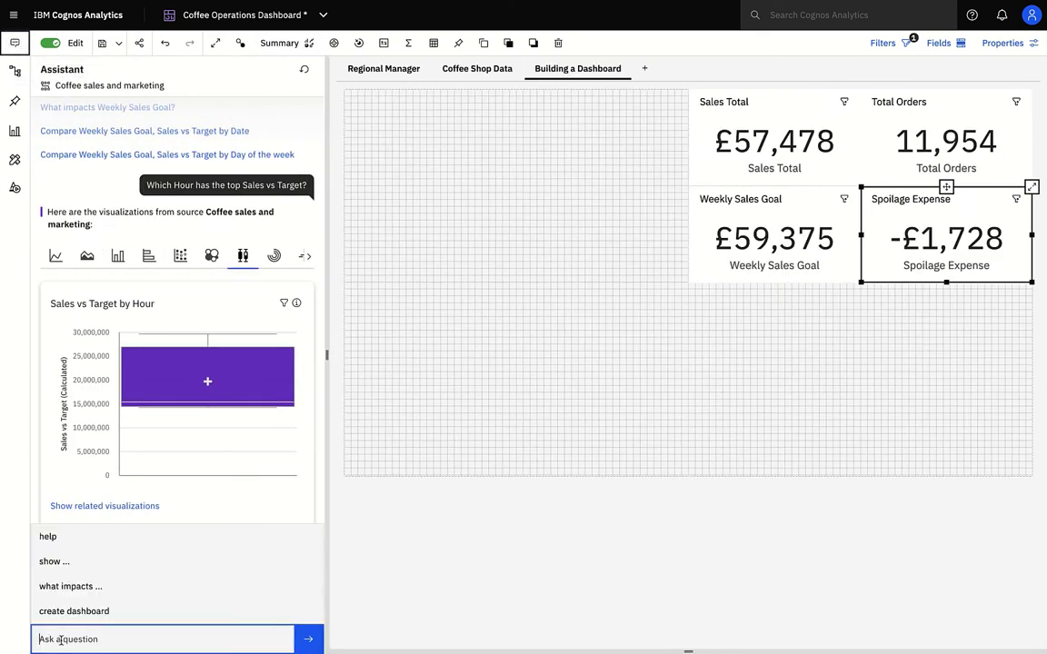
text(tell me about sales by store)
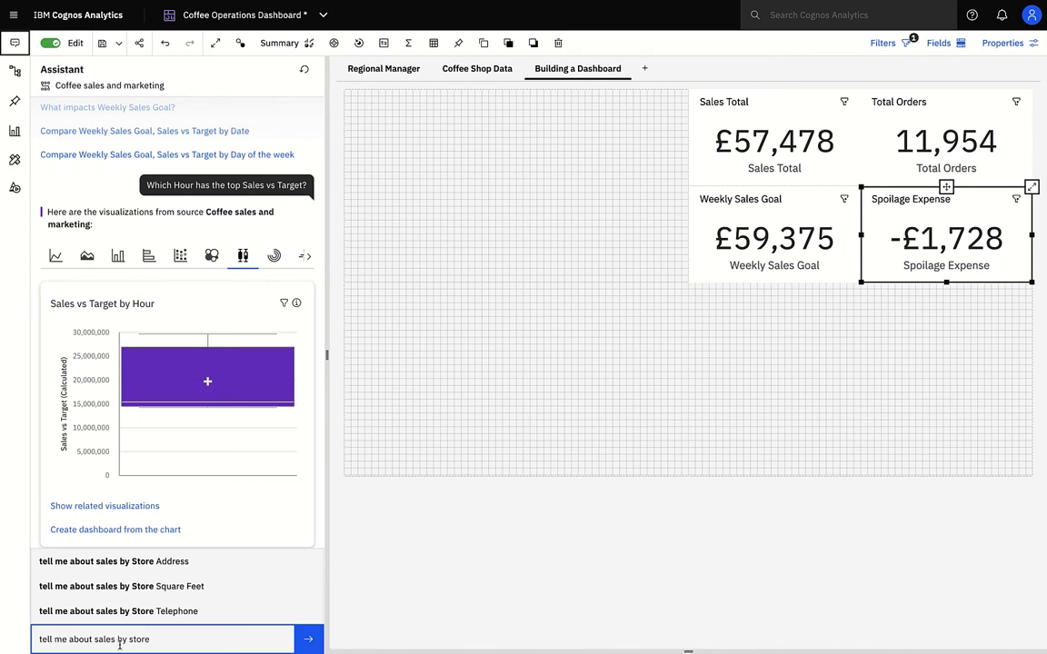
click(157, 563)
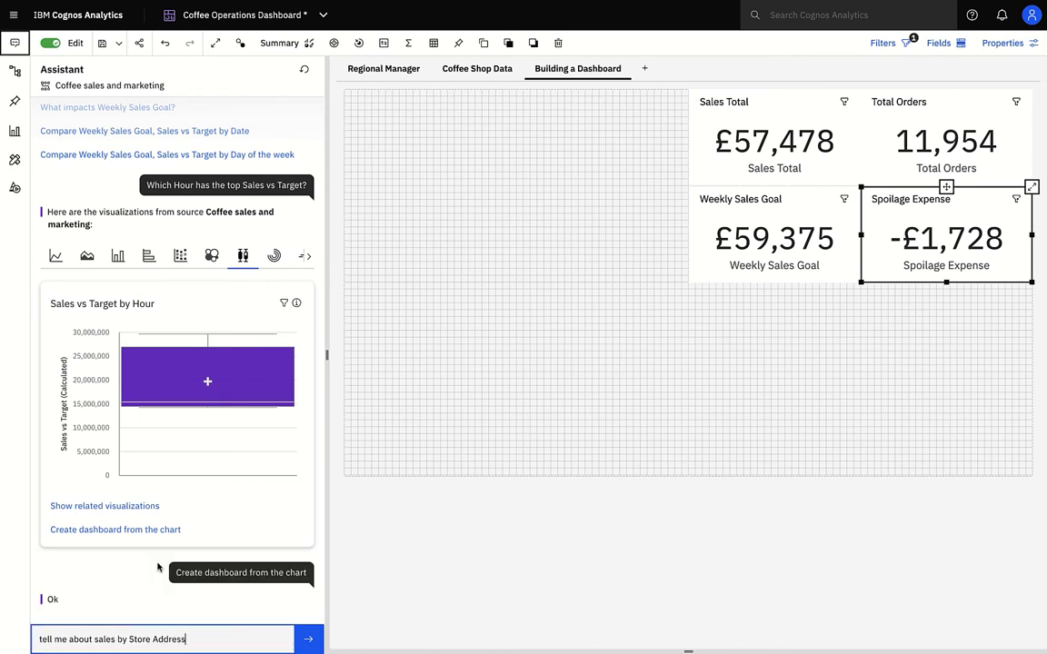
click(310, 641)
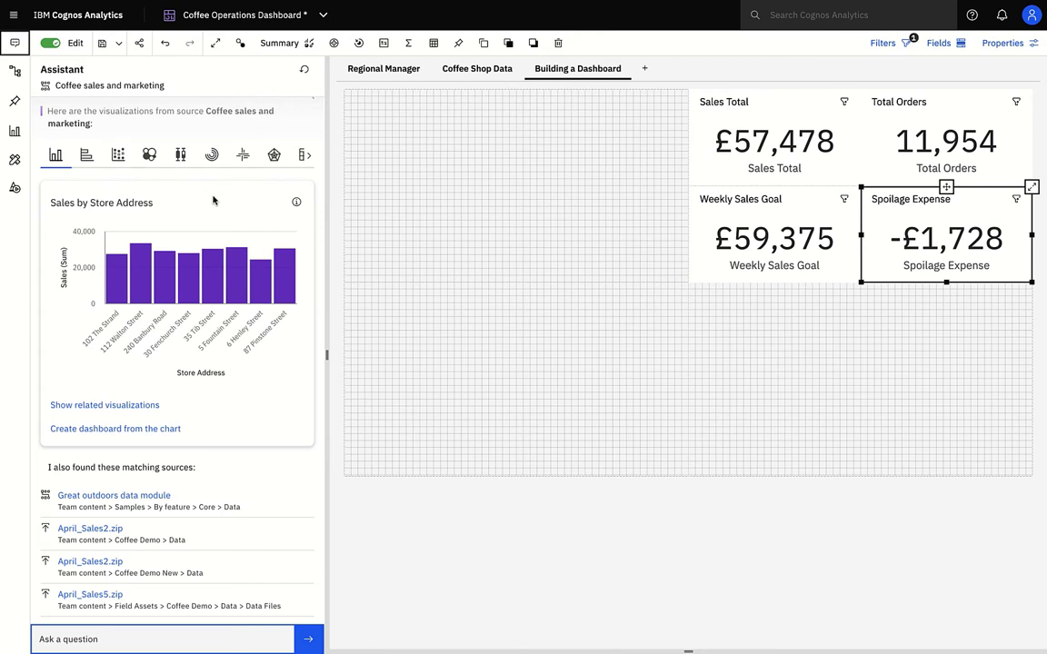
- Place the Sales by Store Address chart on the canvas and search source fields for 'day of the week'
drag(180, 182, 520, 188)
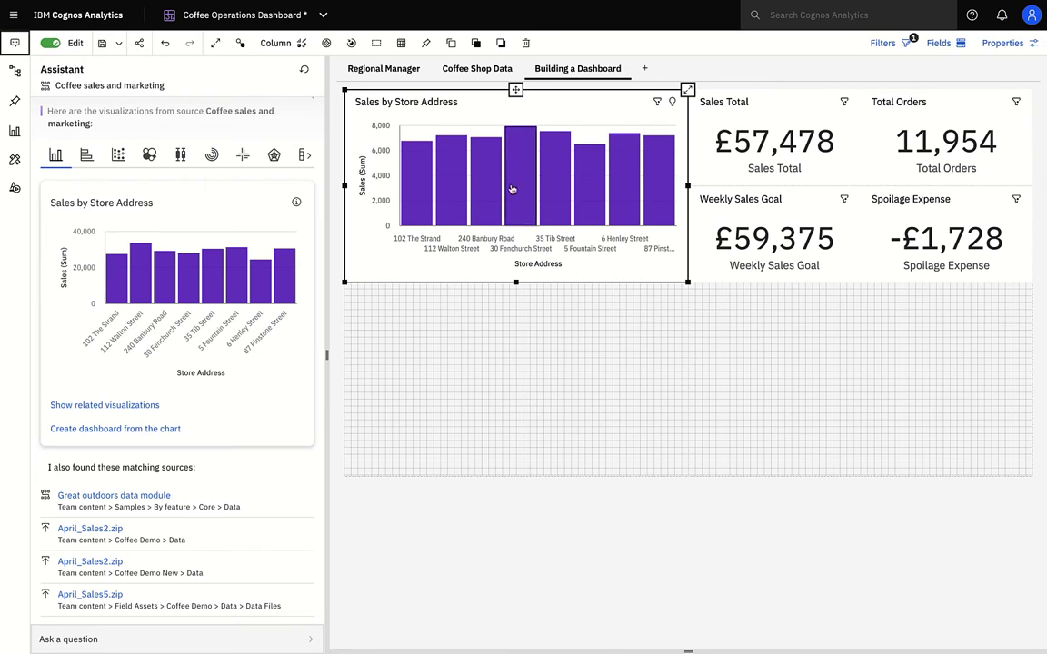
click(16, 73)
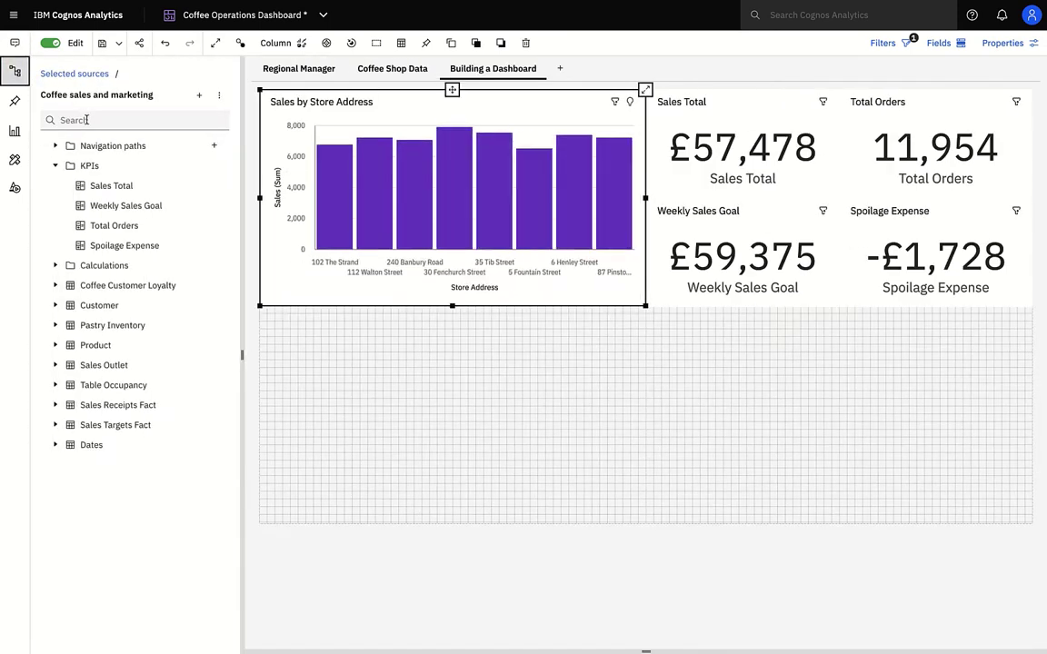
click(80, 114)
text(day of)
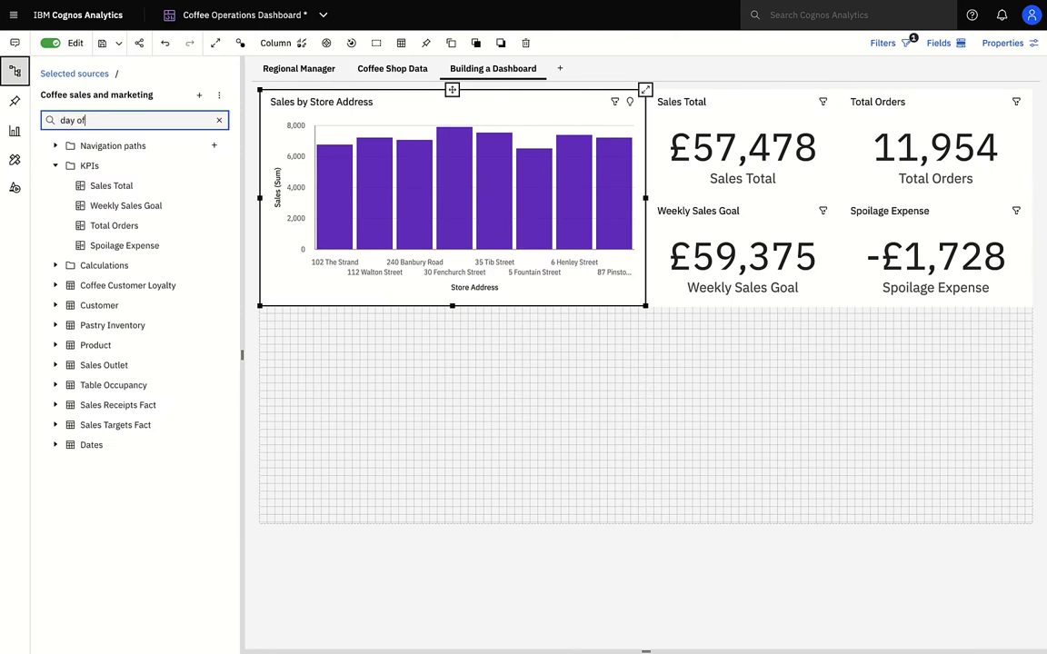
text( the week)
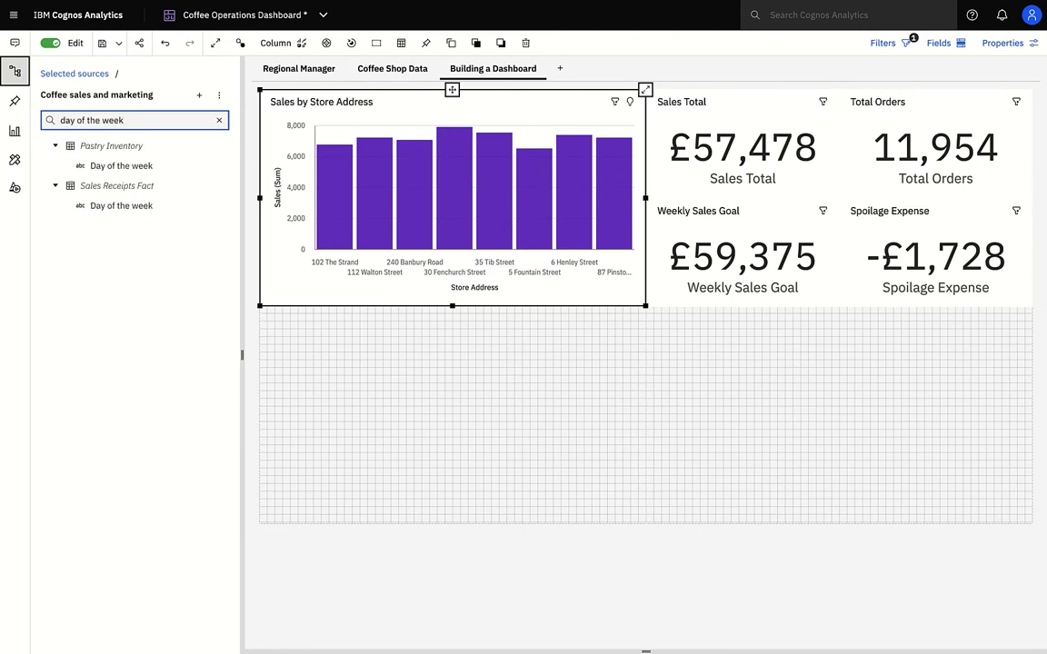
- Drag Day of the week onto the chart to plot Sales by day, one line per Store Address
drag(112, 208, 399, 213)
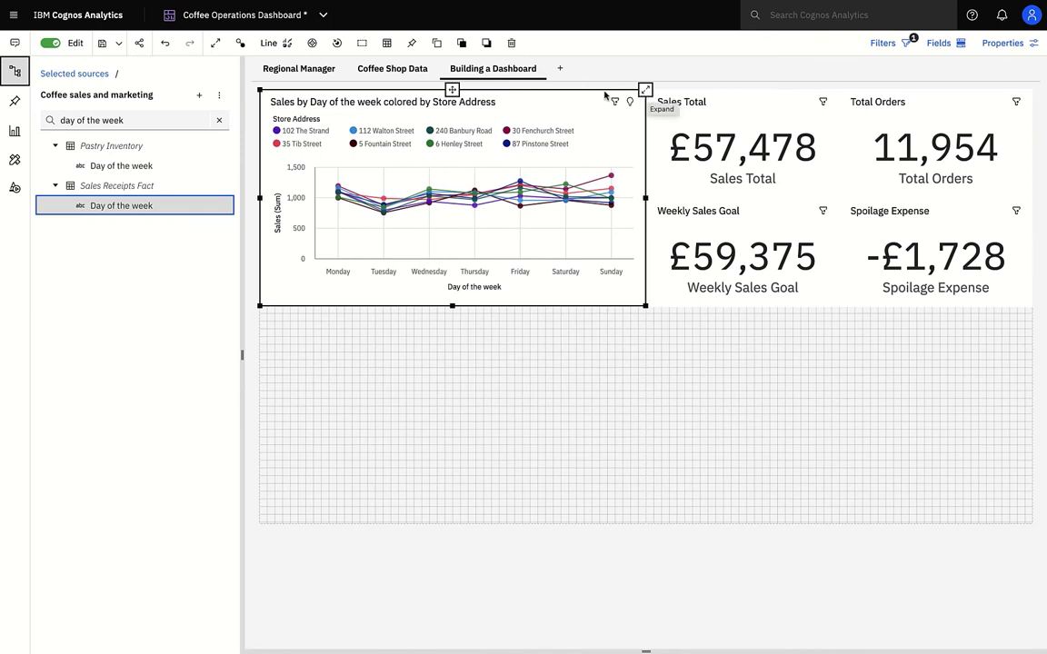
- Change the Sales by Day of the week chart to a stacked column chart split by Store Address
click(272, 45)
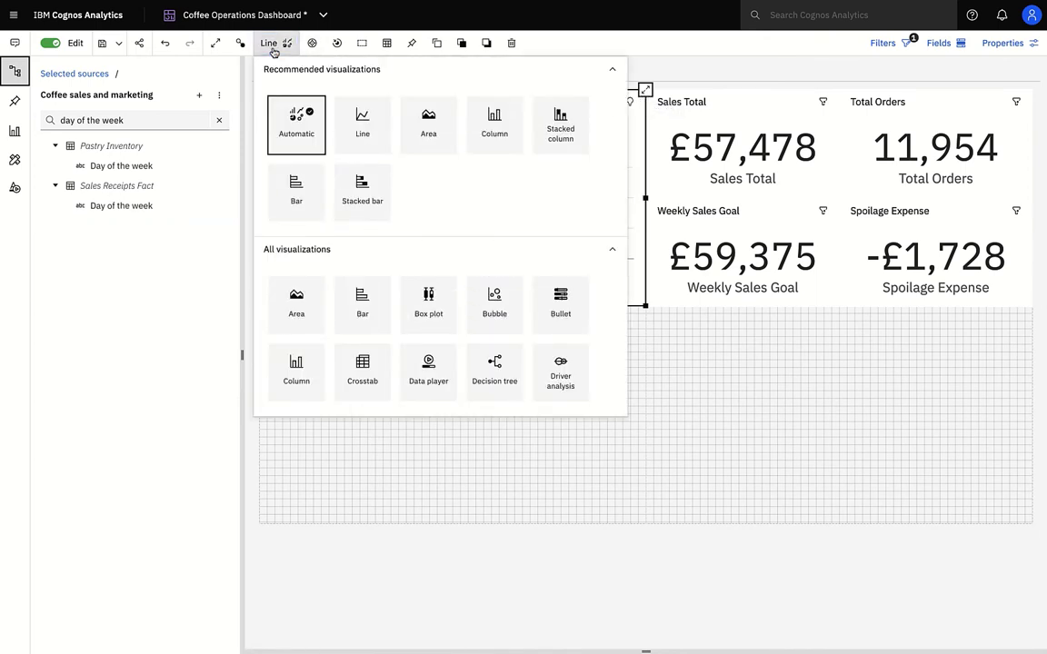
click(558, 130)
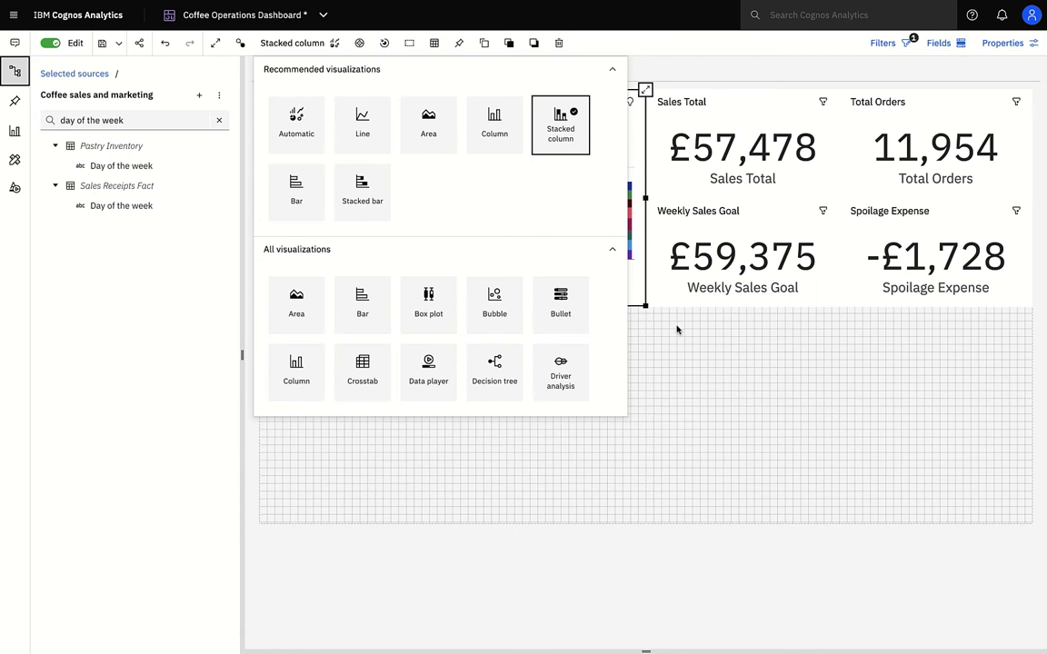
click(650, 362)
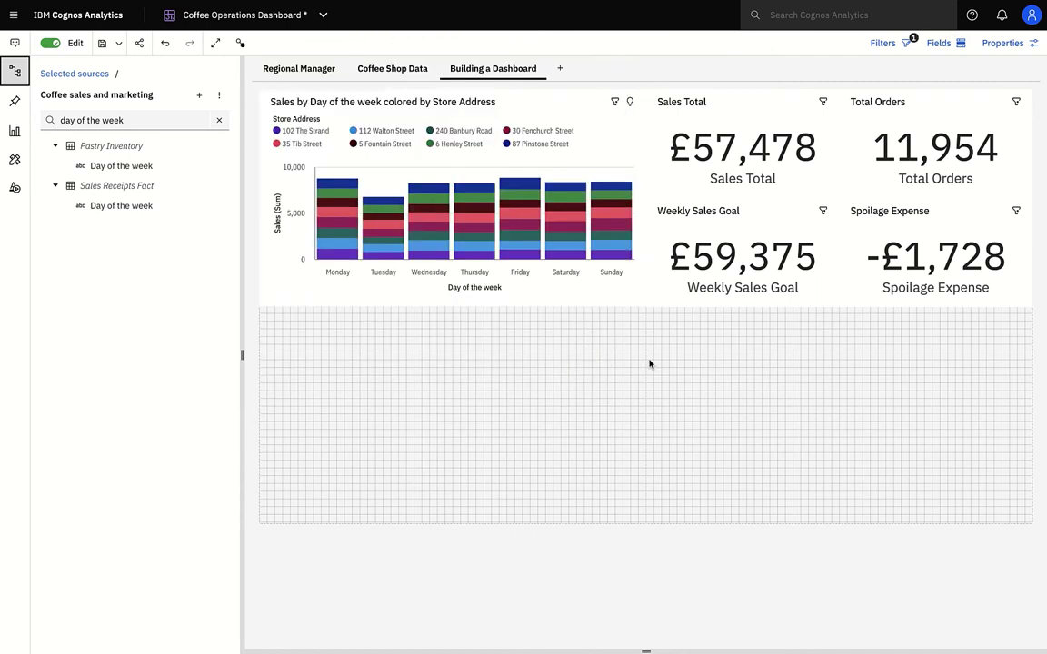
click(619, 133)
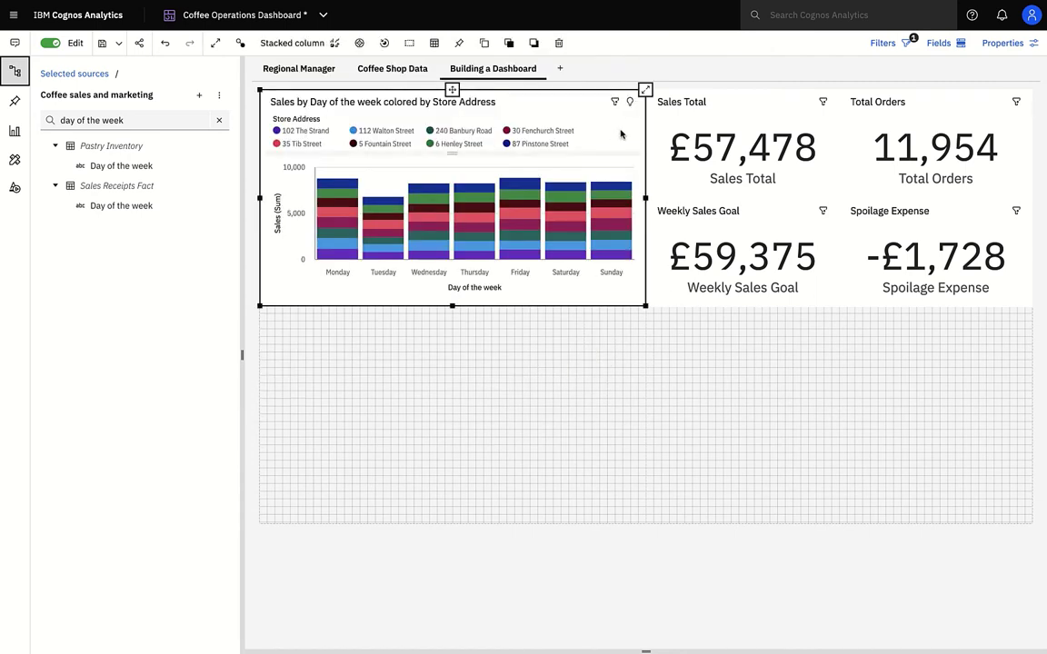
- Expand the chart and turn on insights, showing the 1026 average line and flagged Tuesday and Sunday segments
click(645, 90)
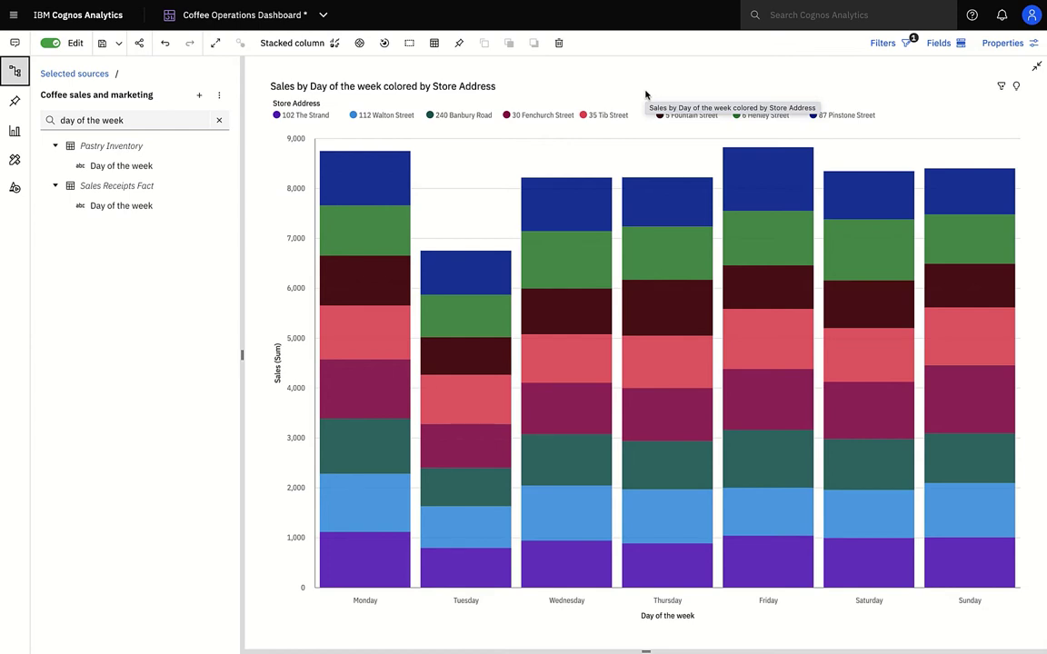
click(1018, 90)
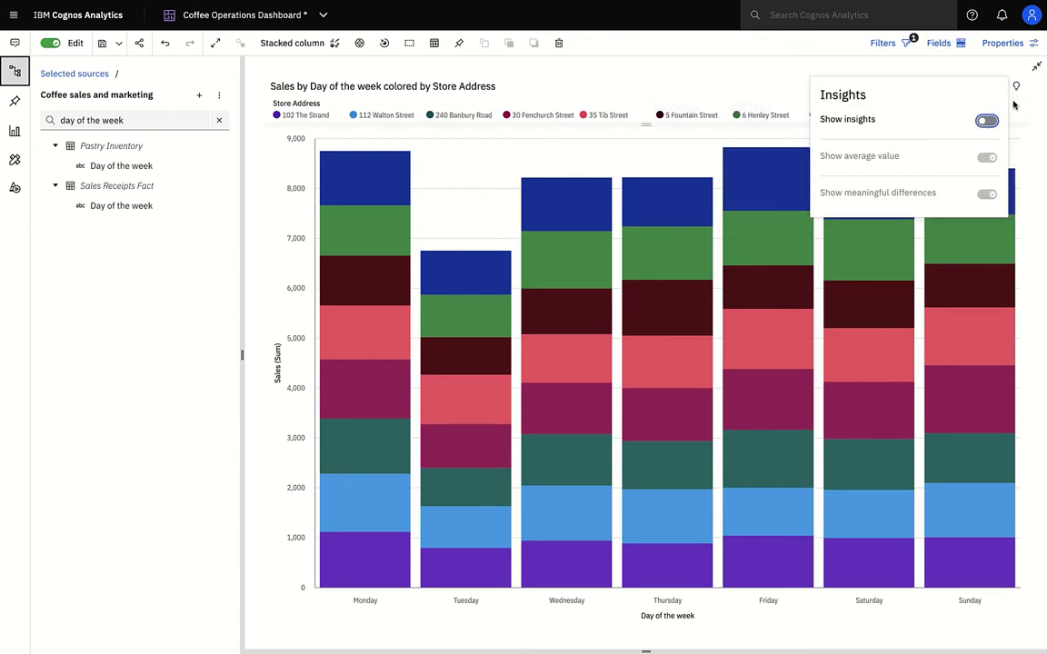
click(987, 120)
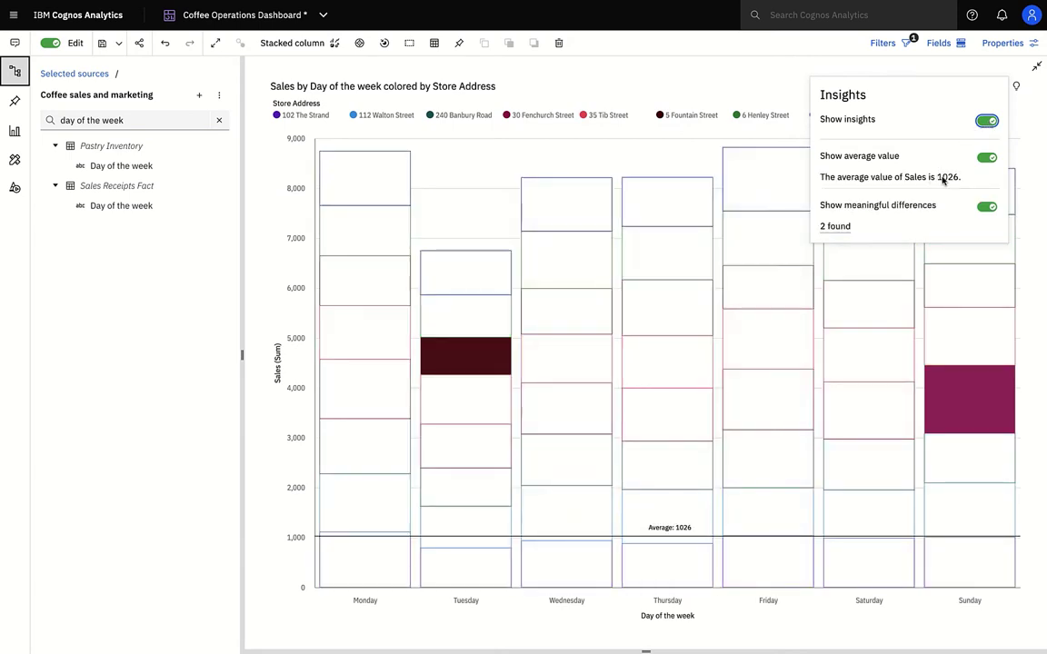
mouse_move(840, 231)
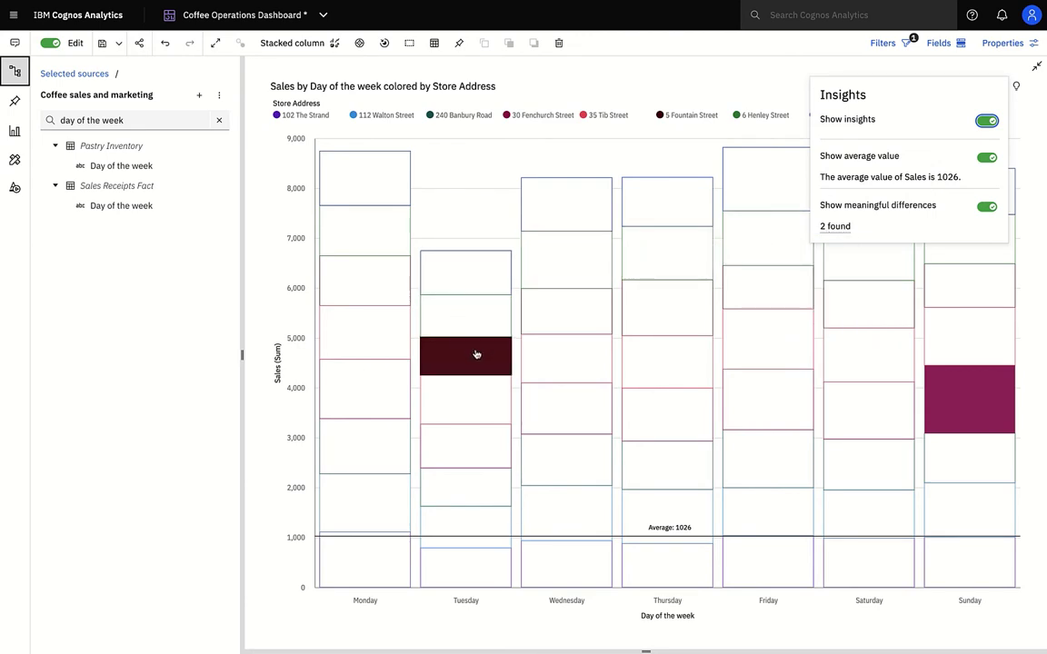
mouse_move(472, 352)
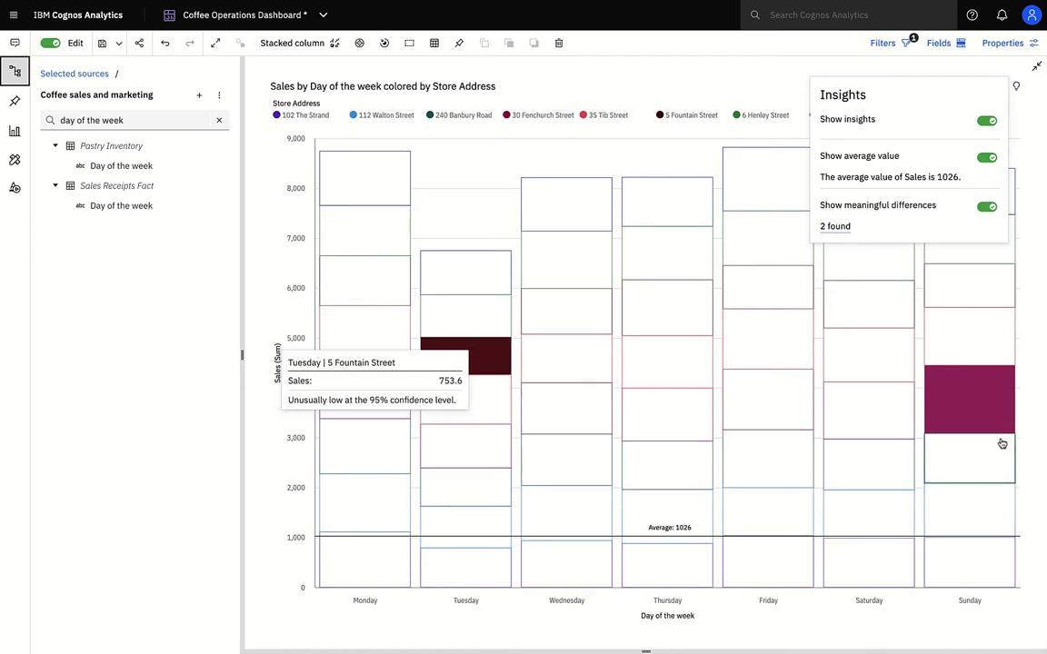
mouse_move(977, 411)
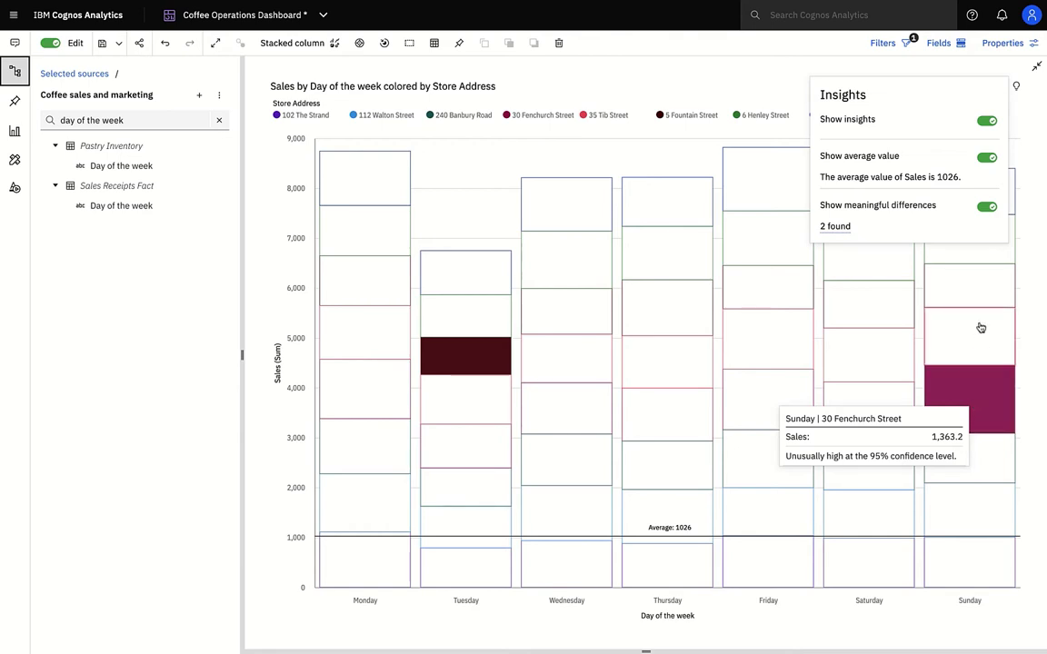
- Return the stacked chart to its dashboard tile and turn its insights off
click(1038, 71)
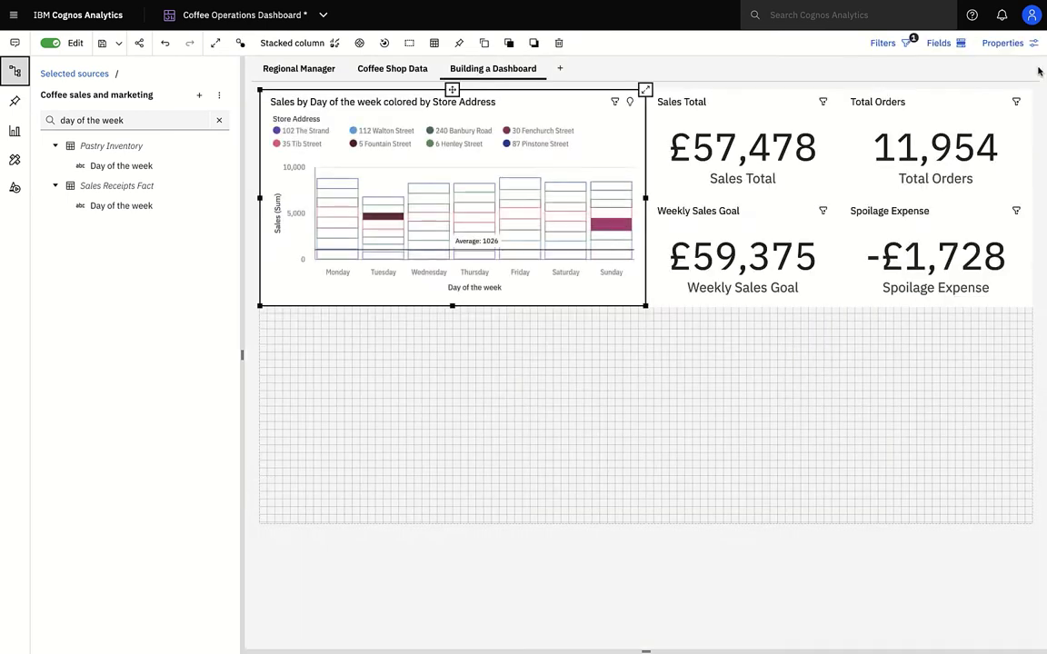
click(630, 102)
click(630, 101)
- Chart Sales by Hour colored by Product Group as a new line chart below
click(219, 120)
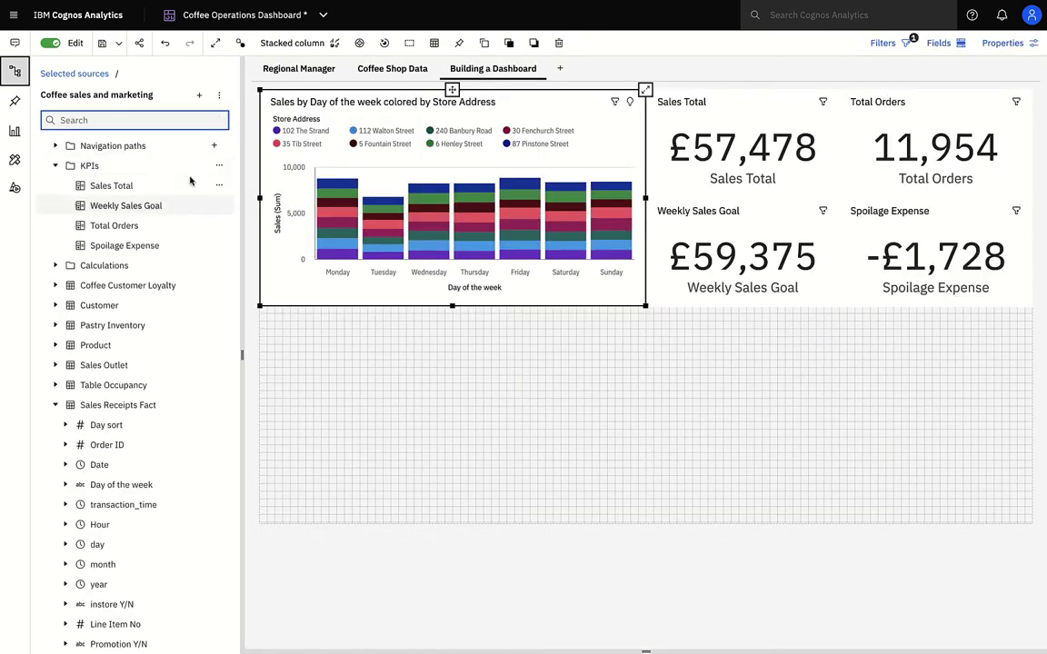
scroll(159, 327, down, 3)
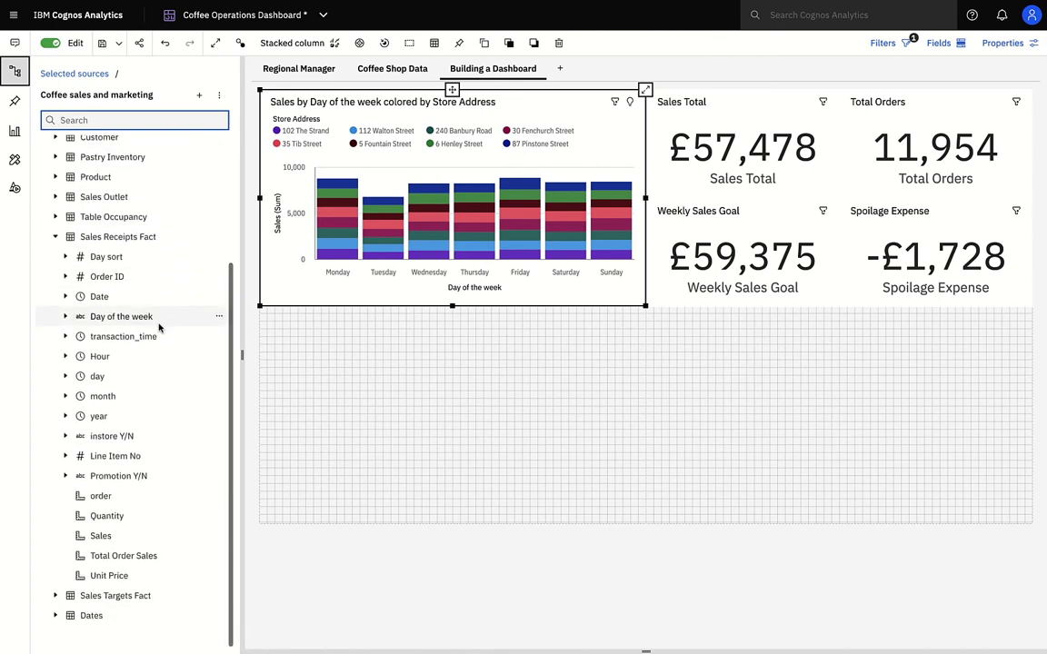
click(104, 536)
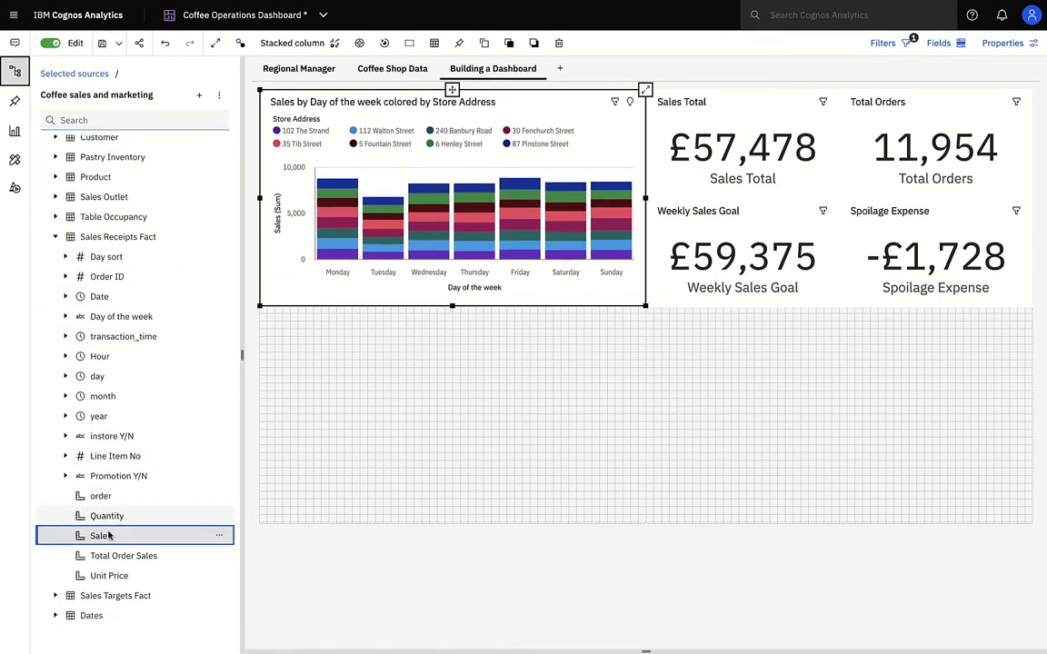
click(100, 357)
scroll(136, 255, up, 1)
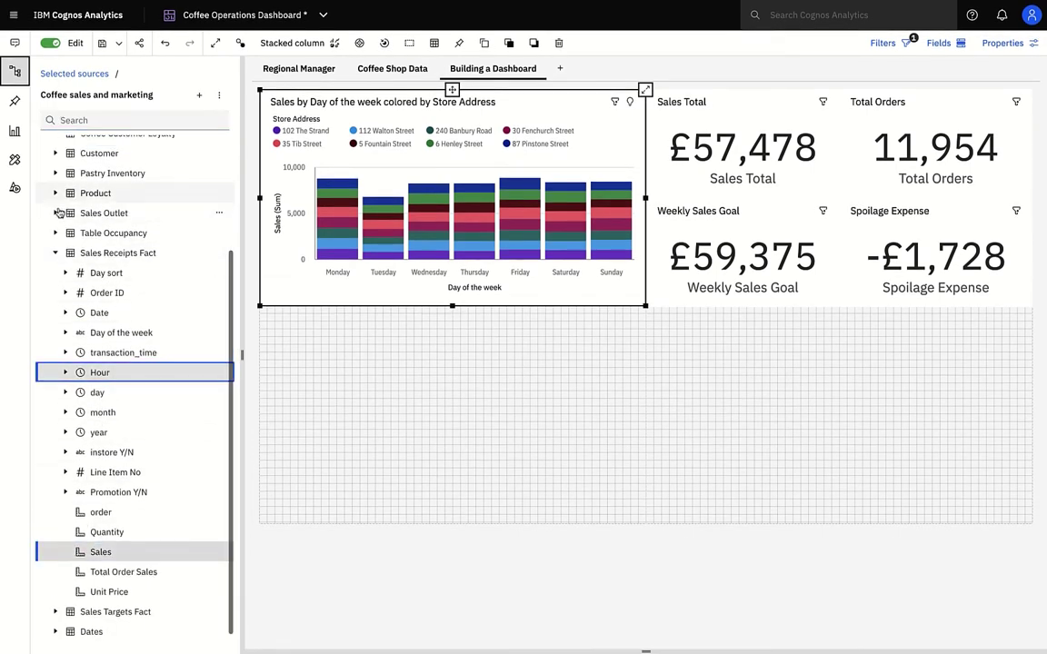
click(55, 193)
ctrl+click(139, 234)
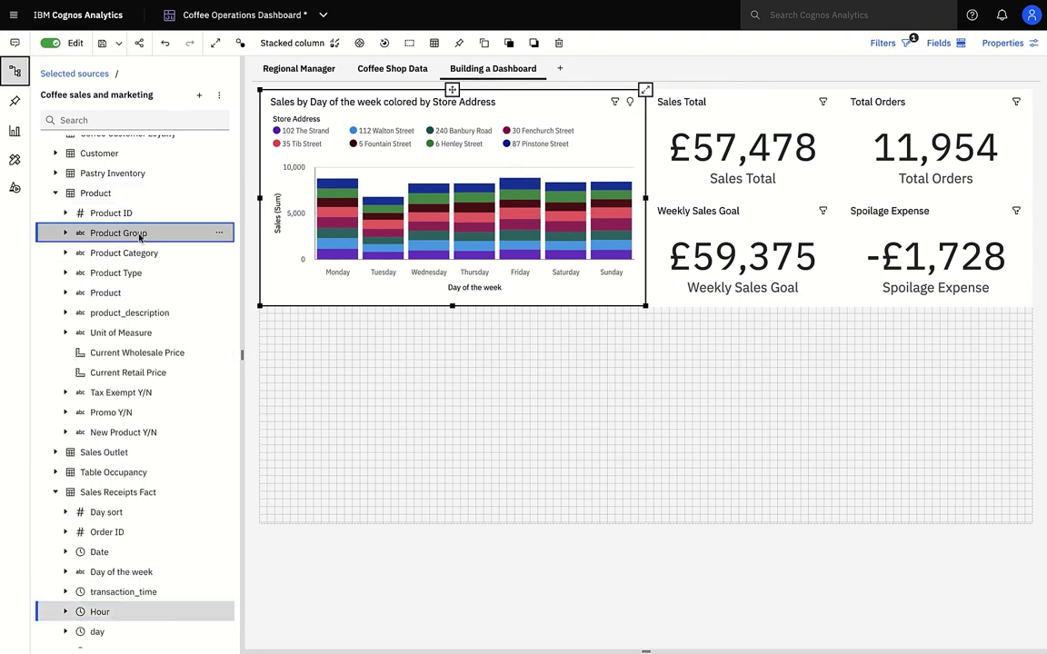
drag(139, 234, 456, 421)
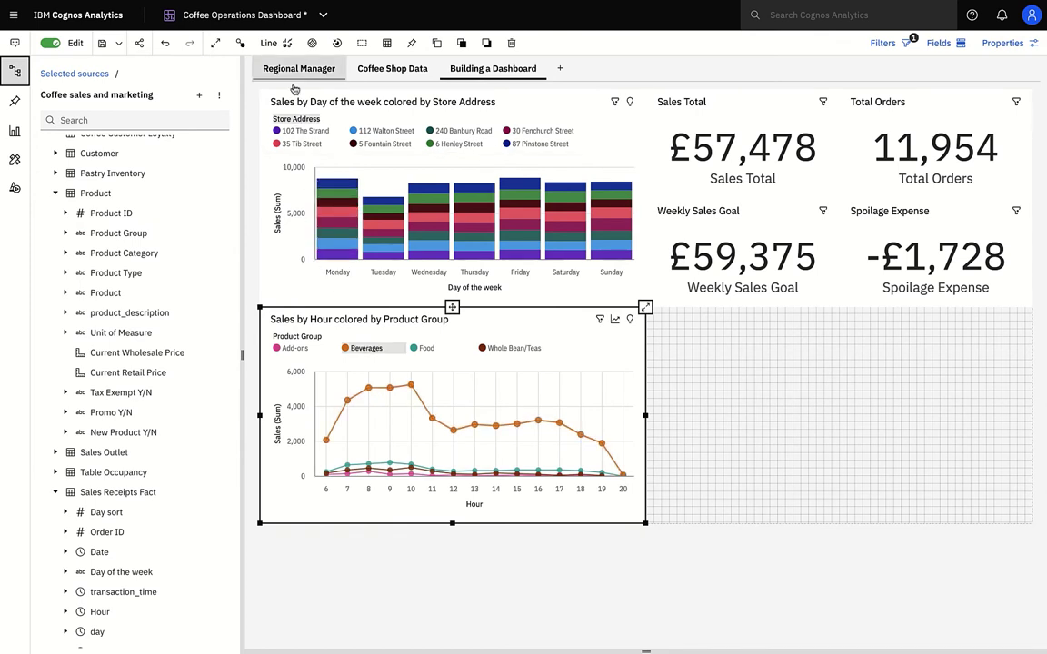
- Change the Sales by Hour chart to an area chart and expand it across the dashboard
click(272, 43)
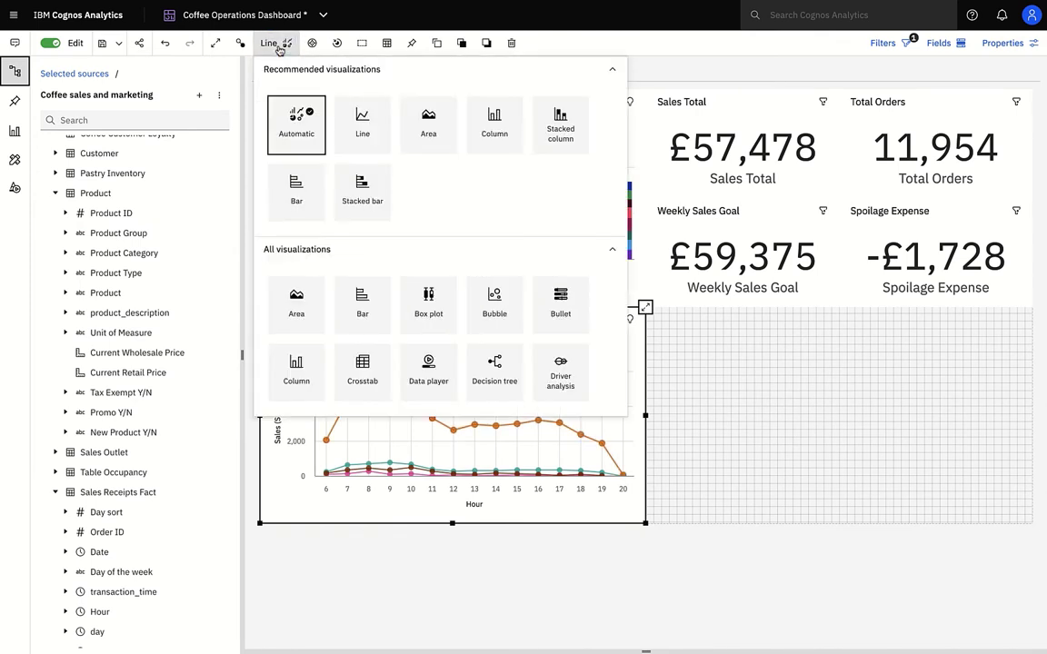
click(440, 139)
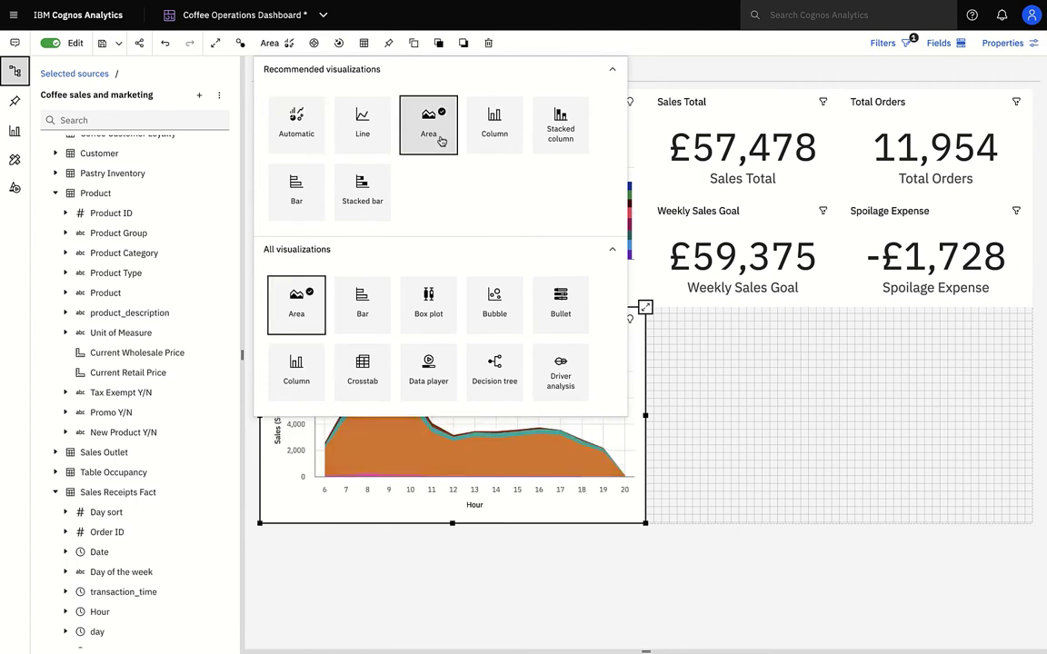
click(621, 518)
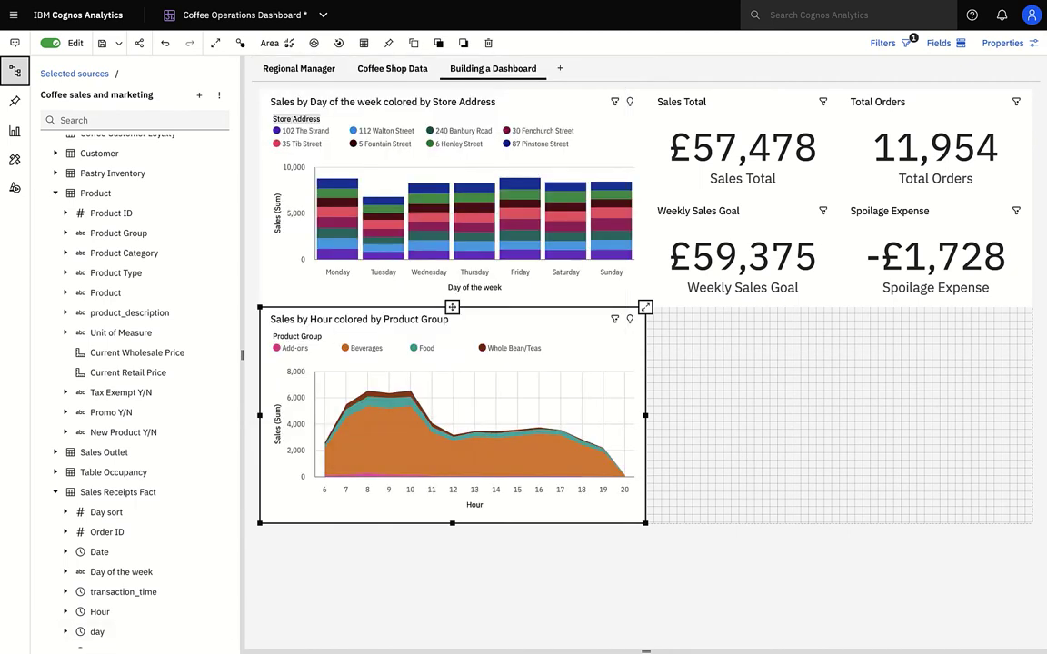
click(644, 307)
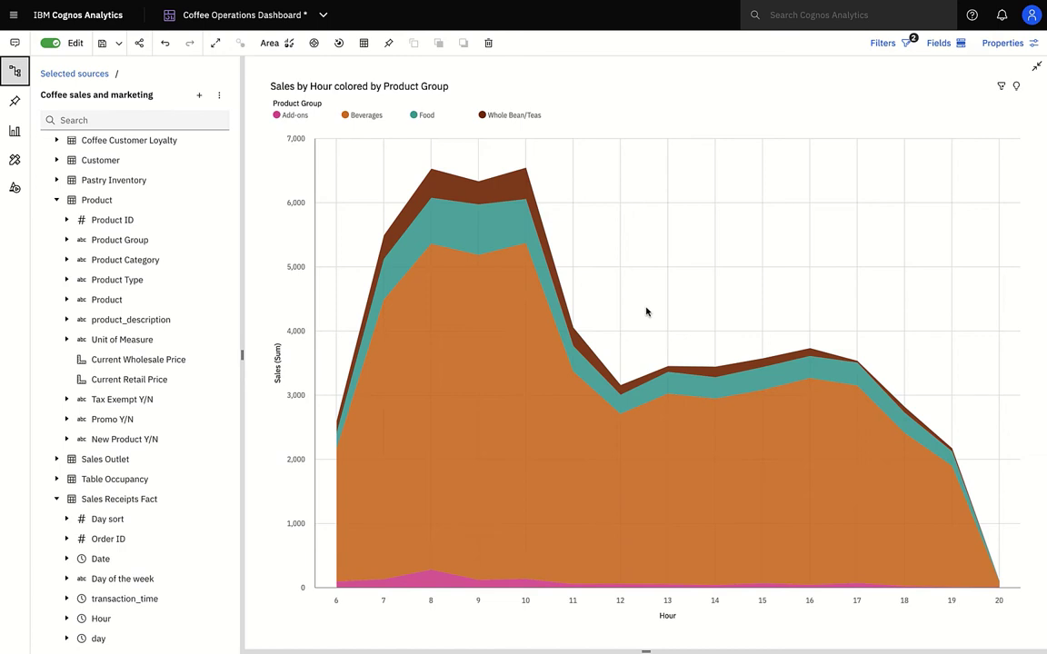
- Return the area chart to its tile and show the Assistant connected to Planning Analytics Revenue
click(1039, 68)
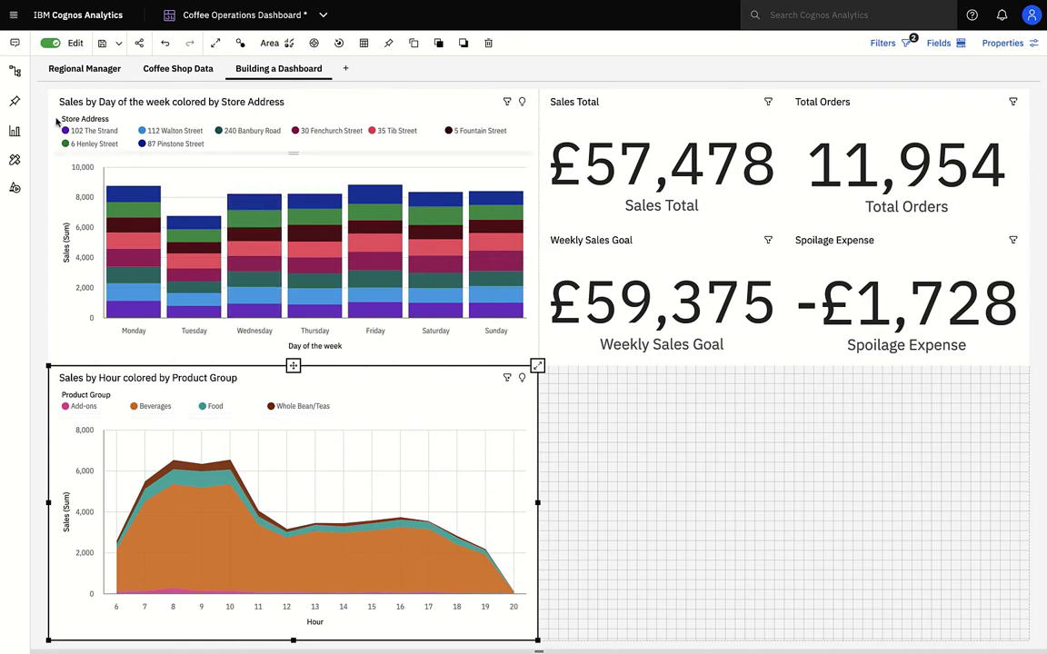
click(14, 45)
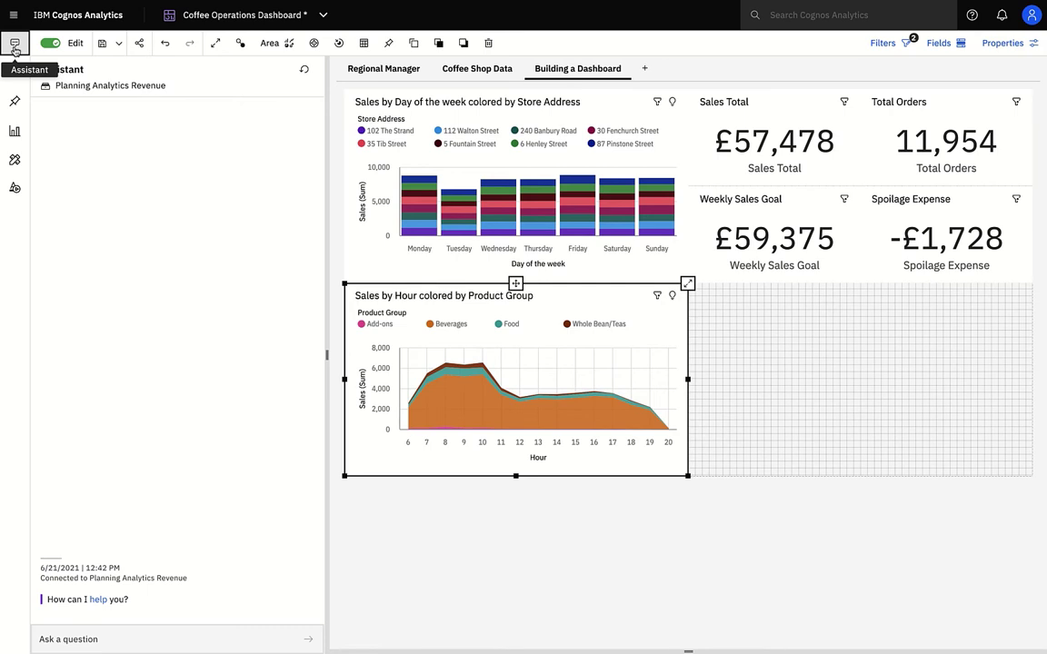
- Ask the Assistant for help, list data sources and show the Planning Analytics Revenue fields
click(97, 601)
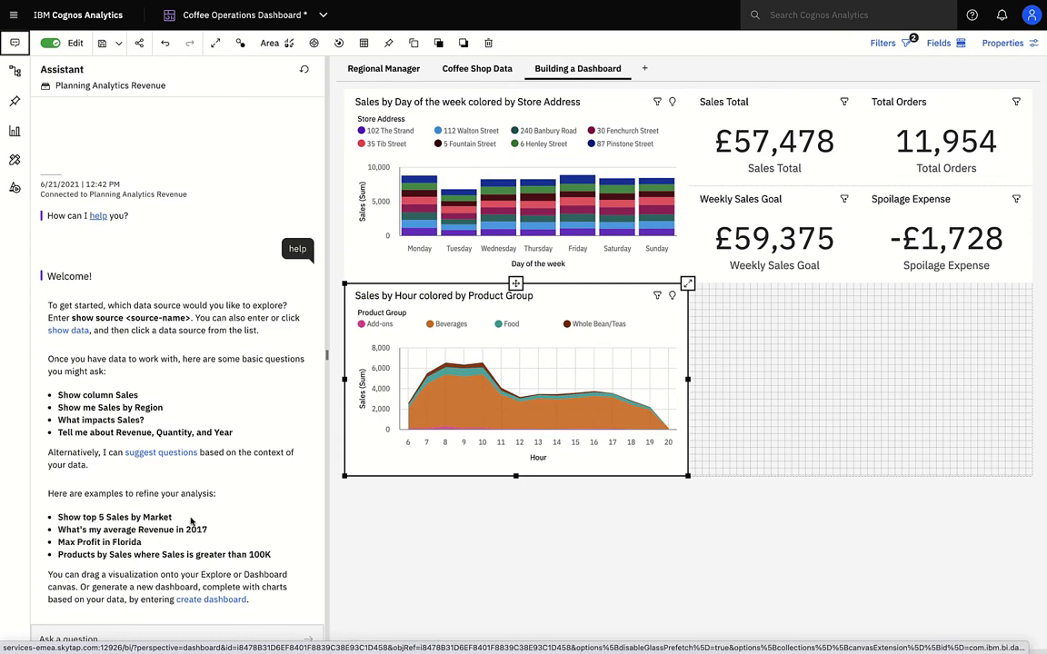
click(73, 330)
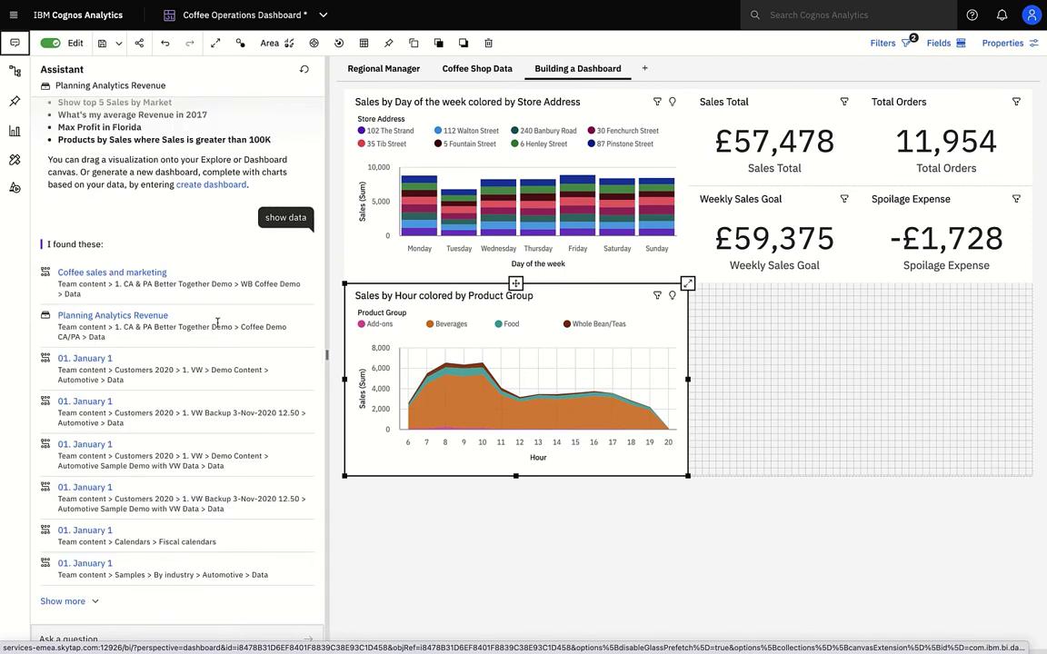
click(127, 315)
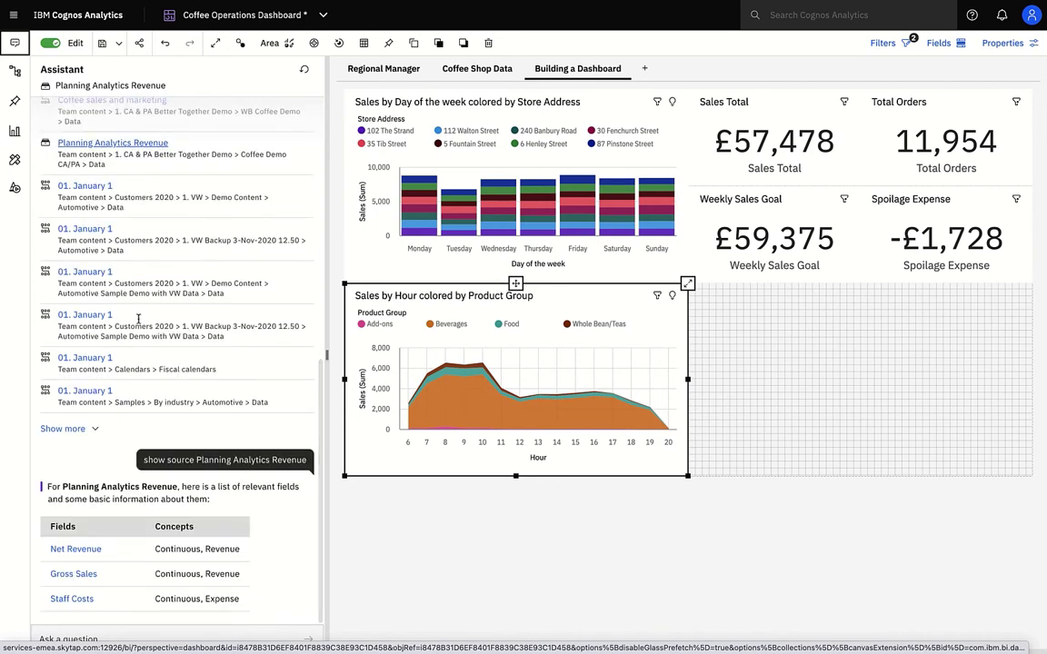
- Ask the Assistant 'tell me about staff costs and sales by store name'
click(77, 639)
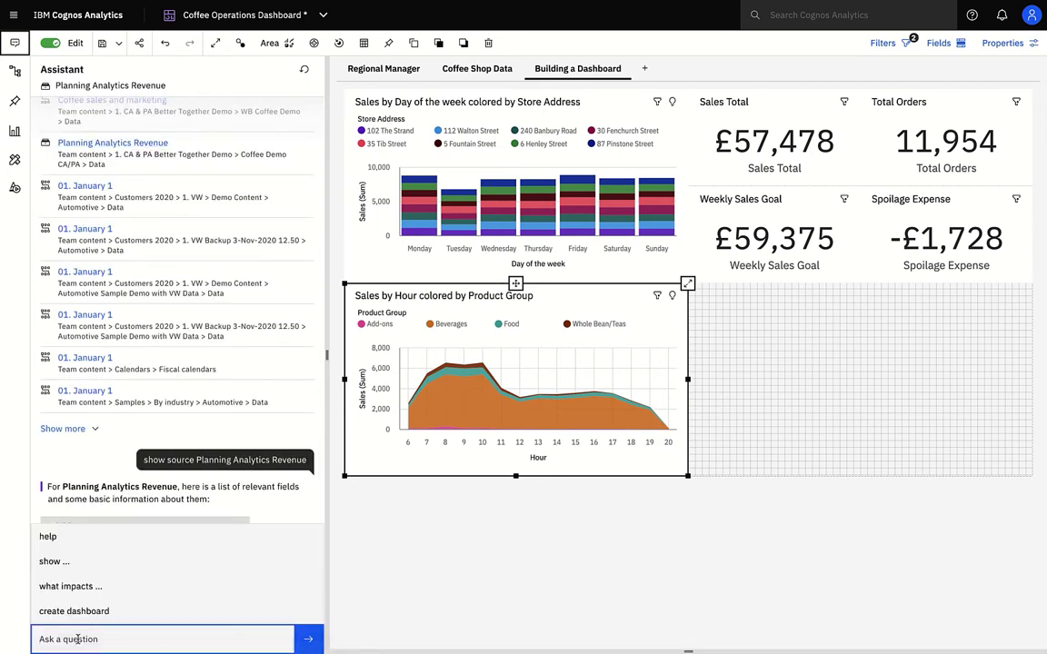
text(tell me ab)
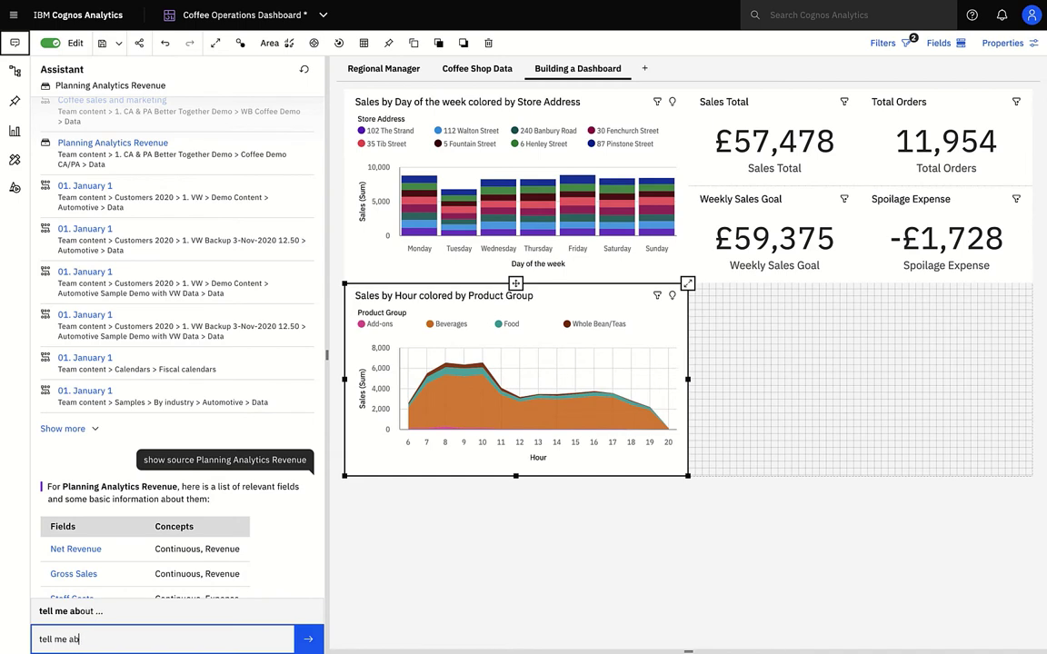
text(out staff costs and )
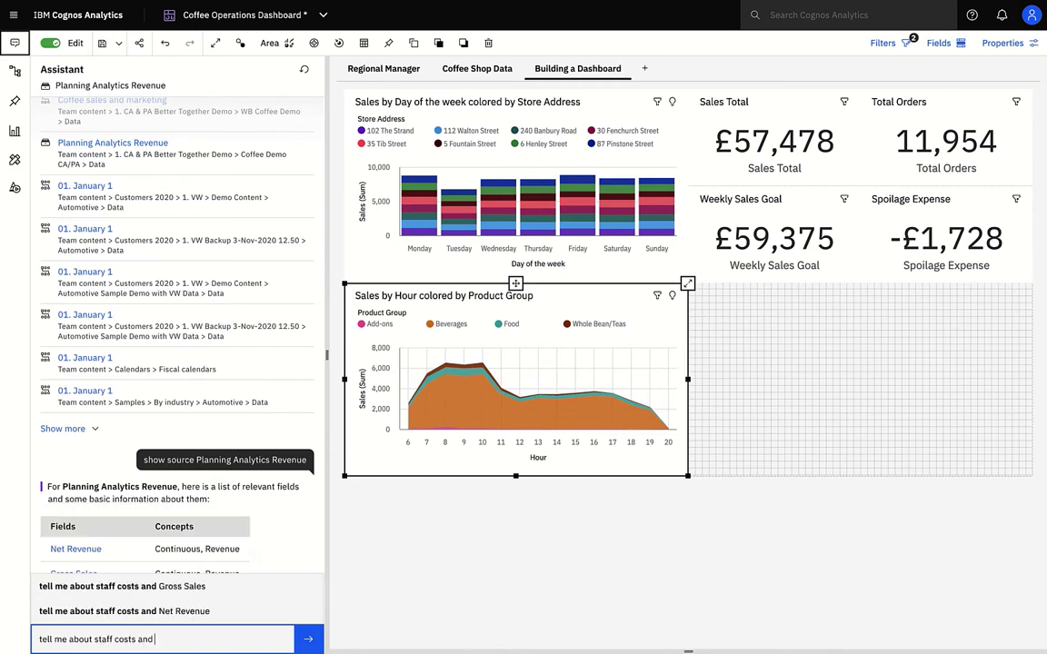
text(sales by store name)
key(Return)
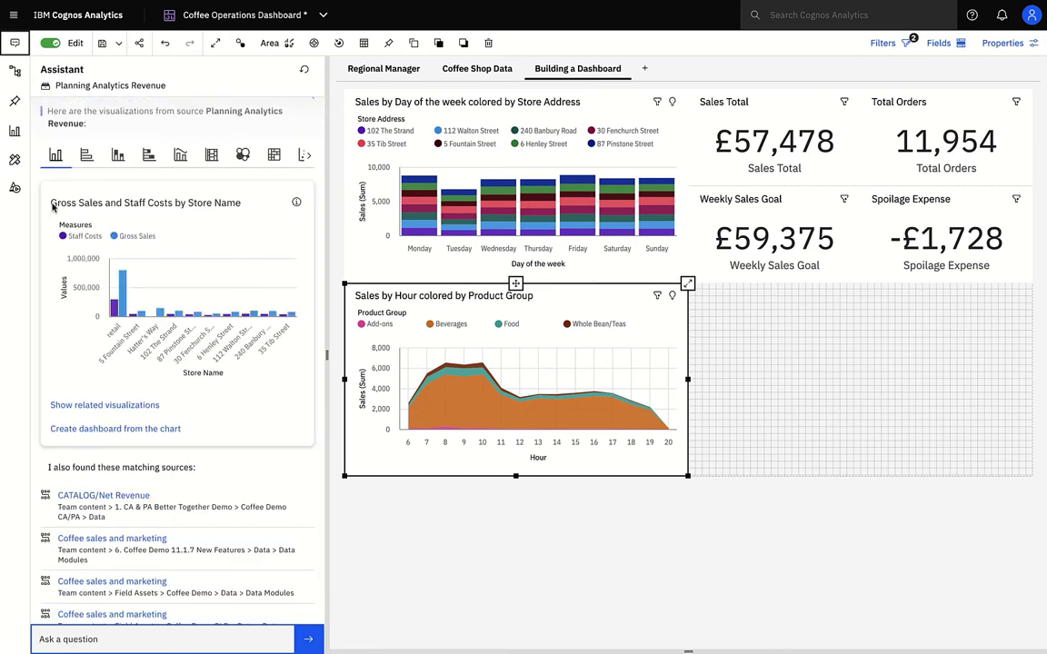
- Show the Assistant's answer as a column-and-line combo and add it to the lower-right dashboard area
click(86, 154)
click(149, 156)
click(184, 157)
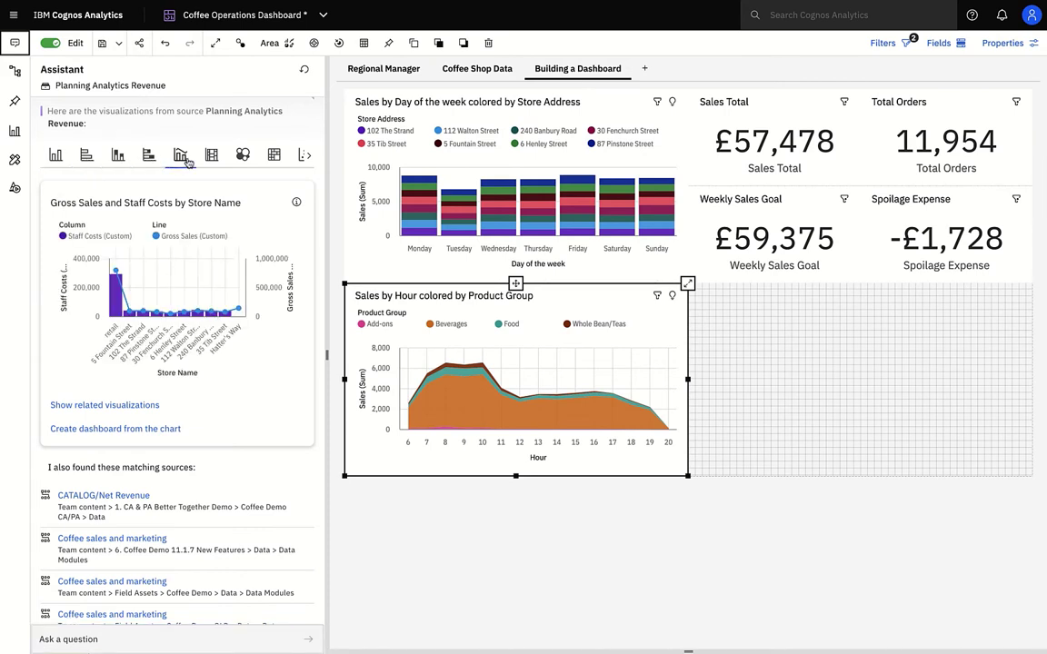
drag(274, 353, 863, 383)
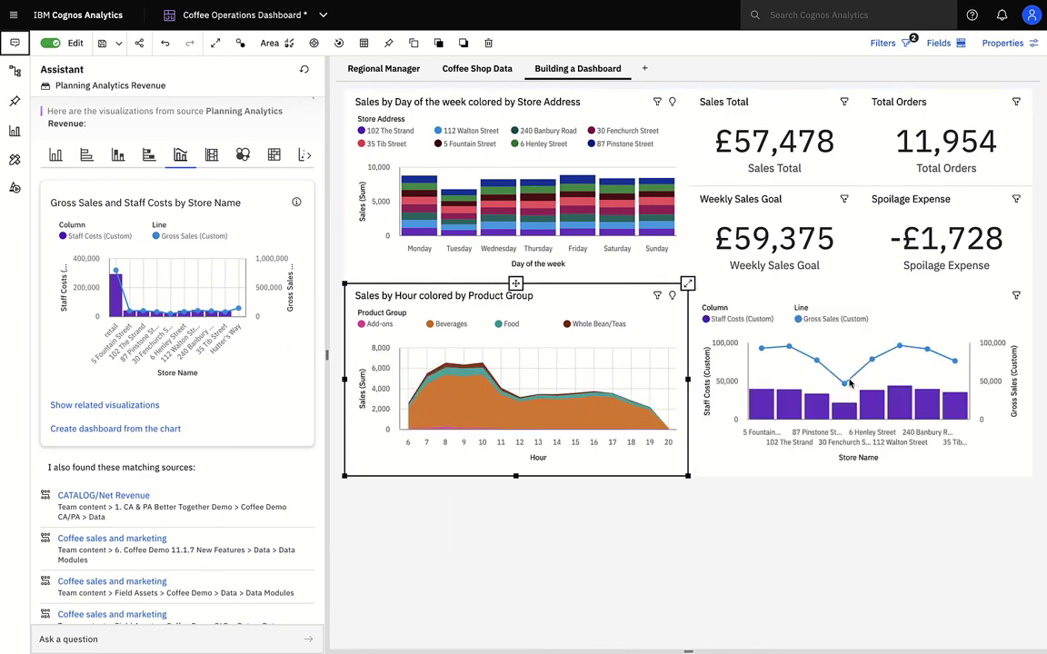
- Close the Assistant, then enlarge and restore the Gross Sales and Staff Costs chart
click(16, 43)
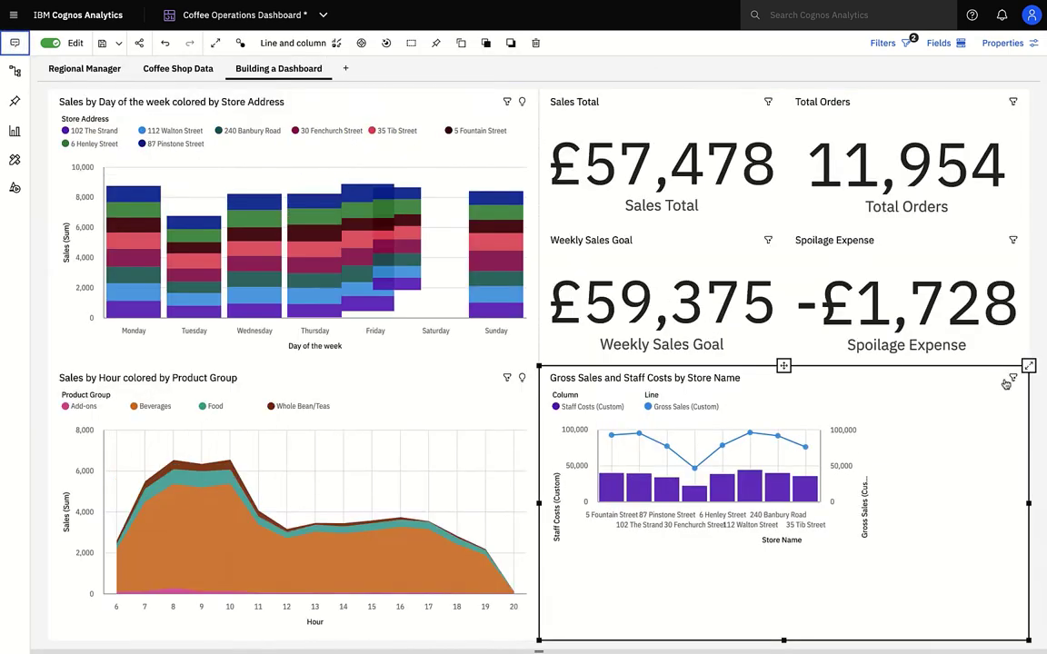
click(1029, 366)
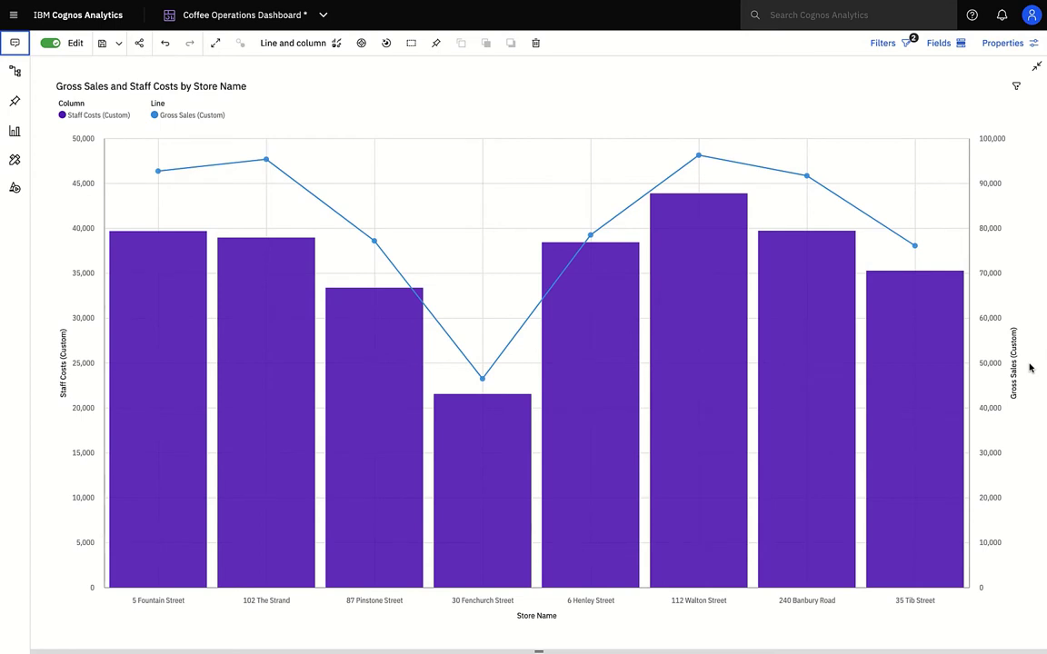
click(1037, 67)
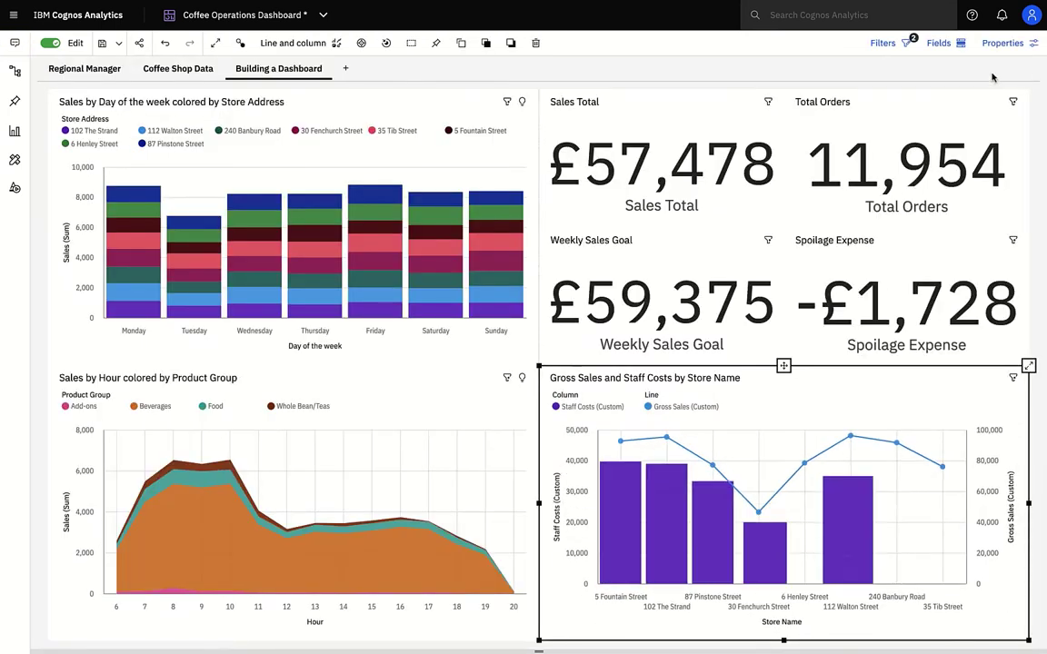
- Start a new calculation from Staff Costs and Gross Sales in Net Revenue1
click(15, 71)
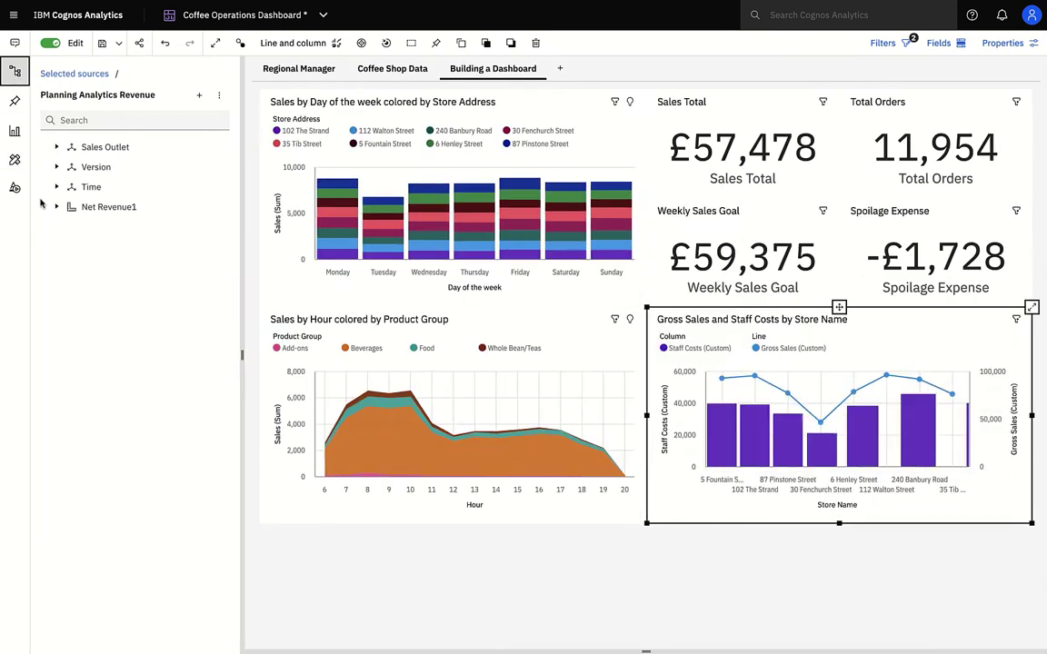
click(56, 207)
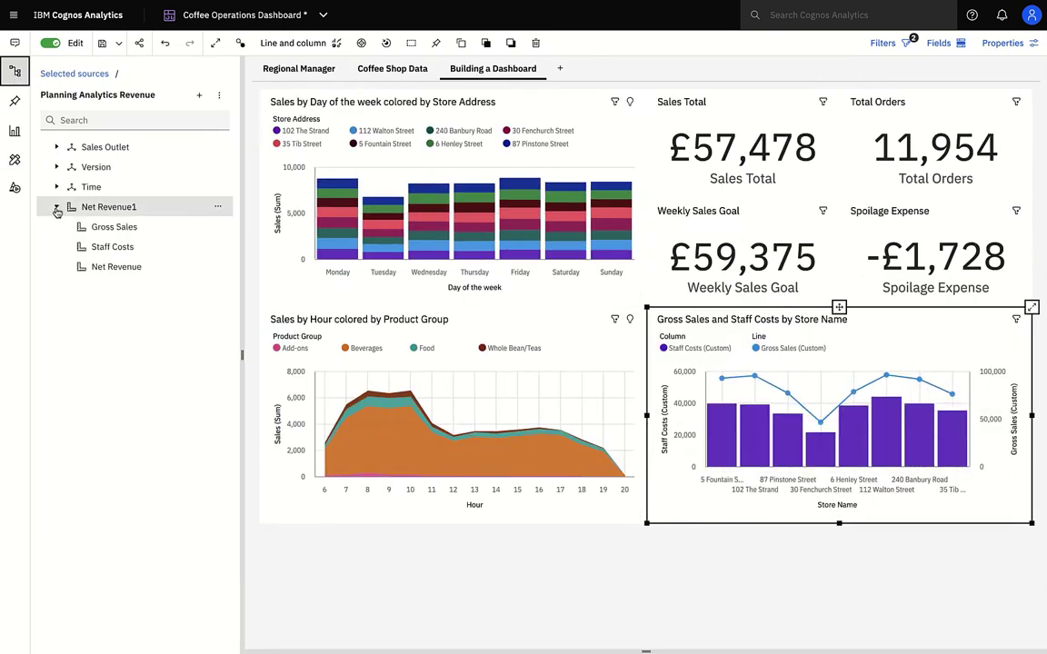
click(125, 247)
ctrl+click(128, 227)
click(218, 227)
click(264, 235)
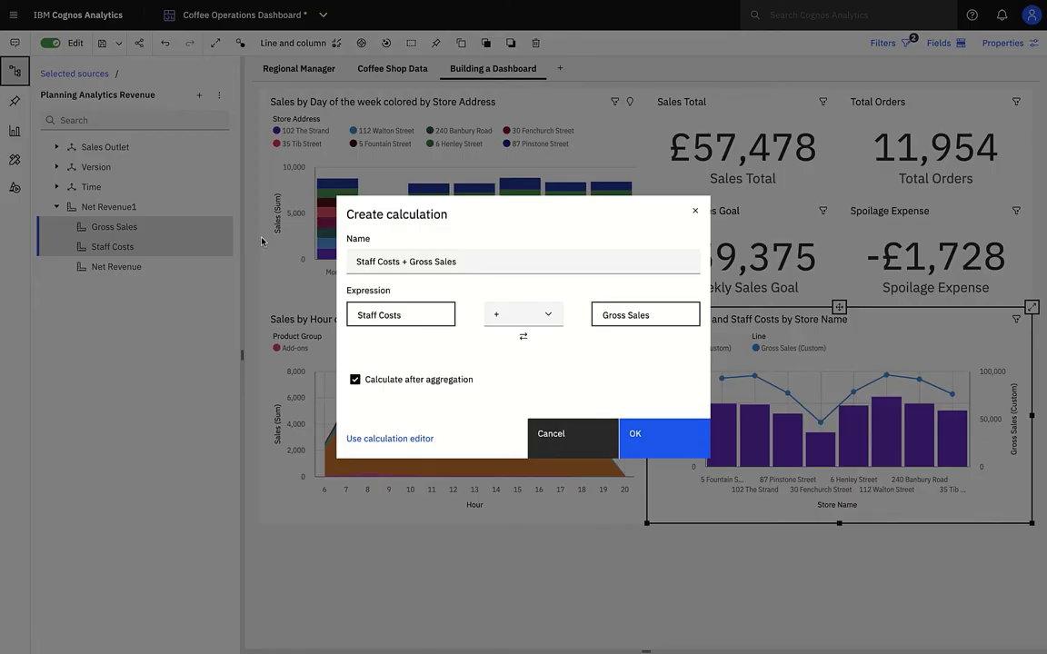
- Make it Staff Costs % Gross Sales and browse operators and Summaries in the calculation editor
click(550, 316)
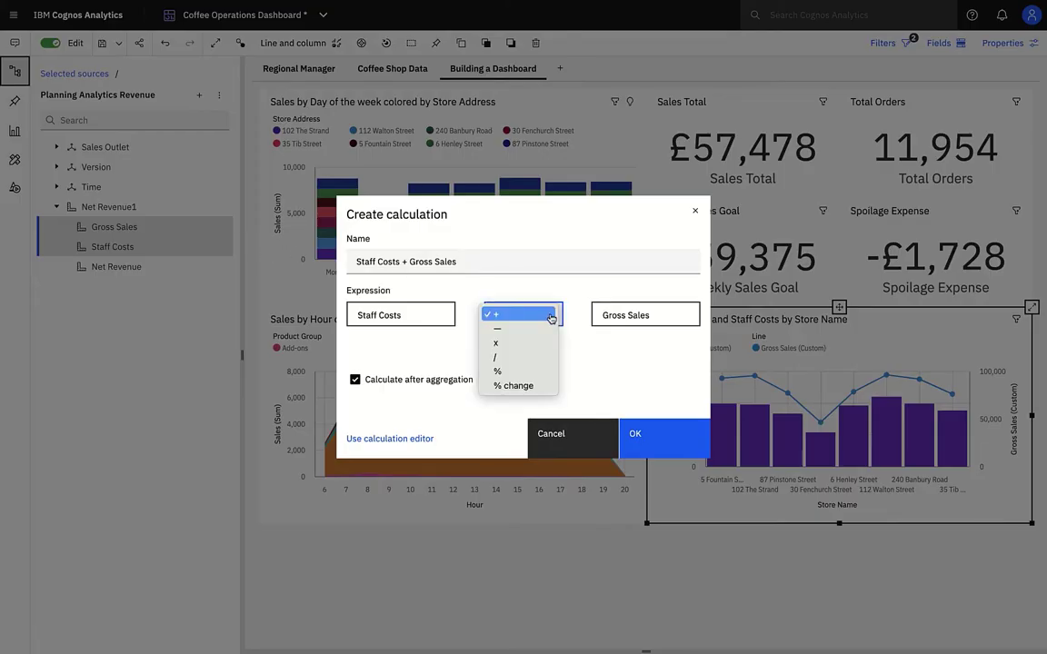
click(514, 372)
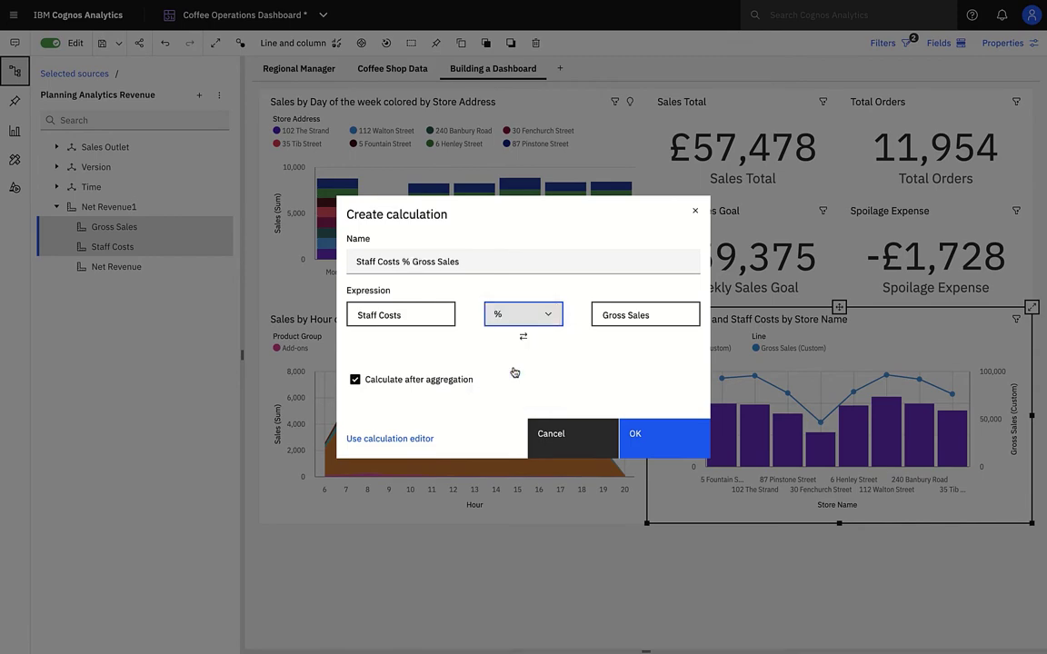
click(390, 439)
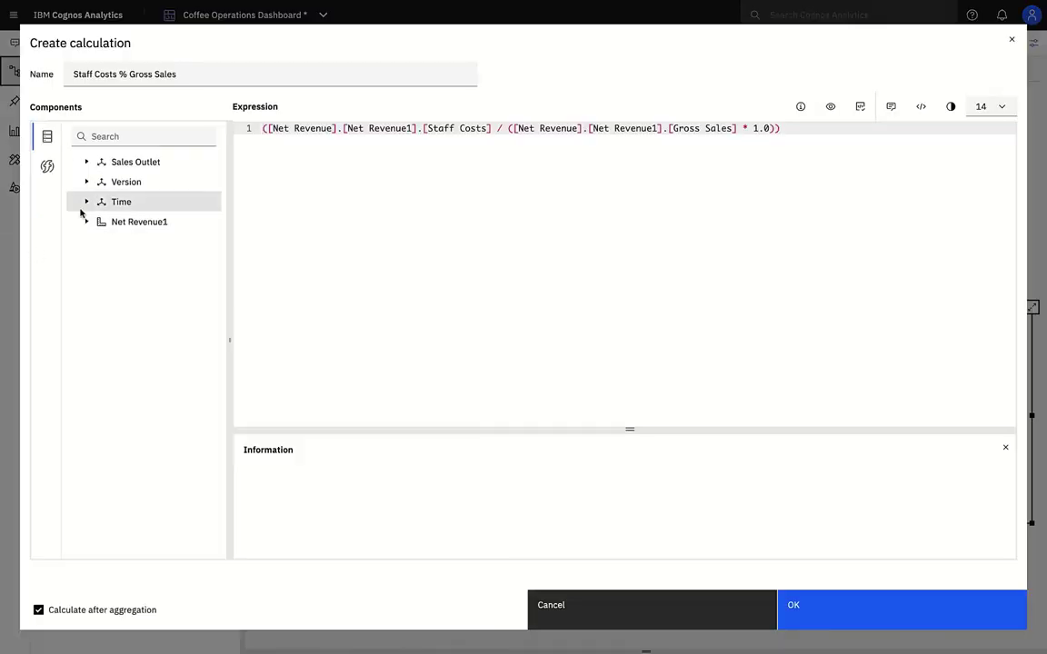
click(48, 166)
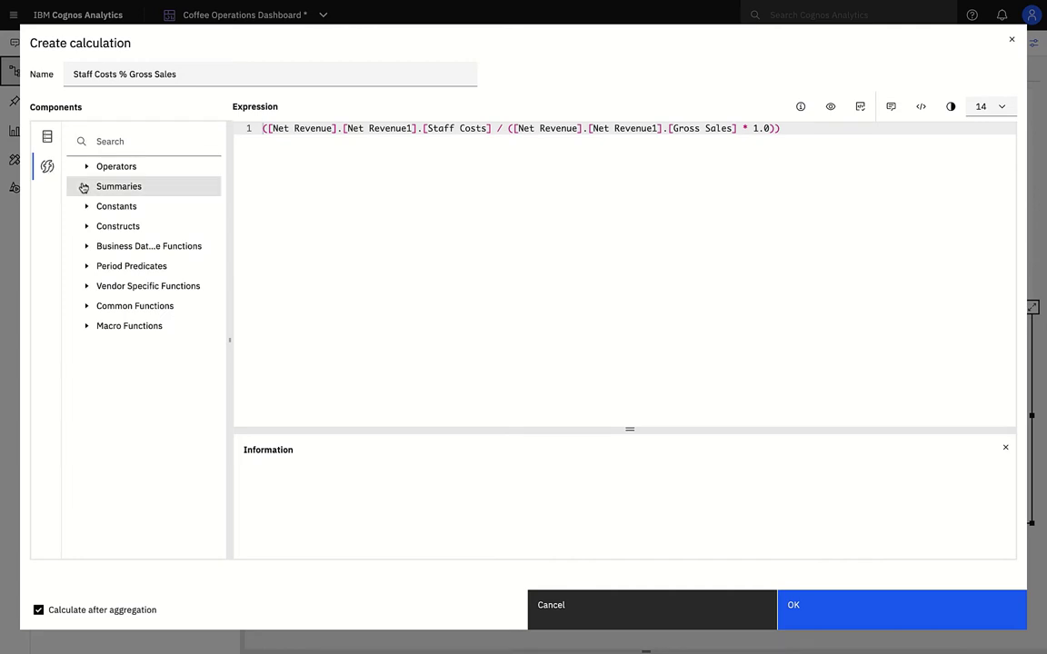
click(86, 168)
click(87, 168)
click(86, 186)
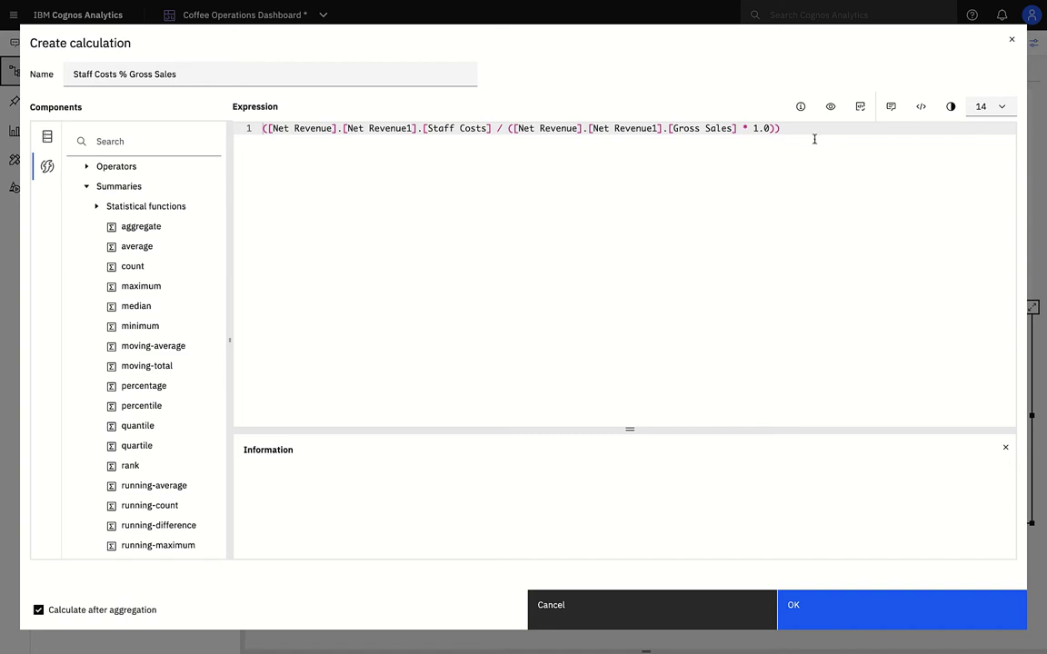
- Create the Staff Costs % Gross Sales calculation and close the data sources panel
click(794, 608)
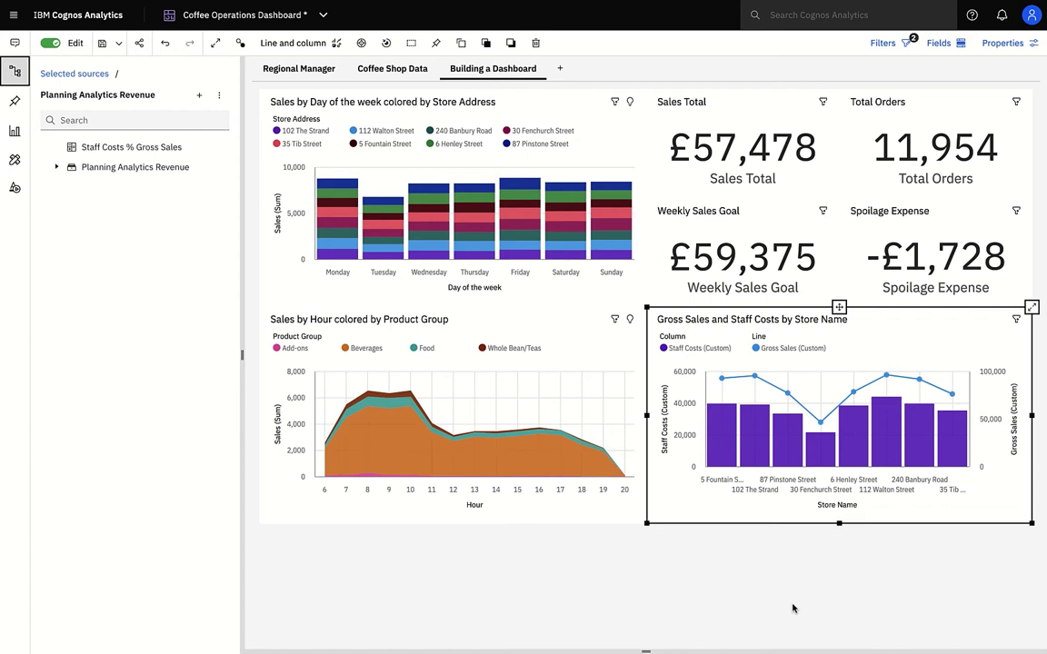
click(792, 608)
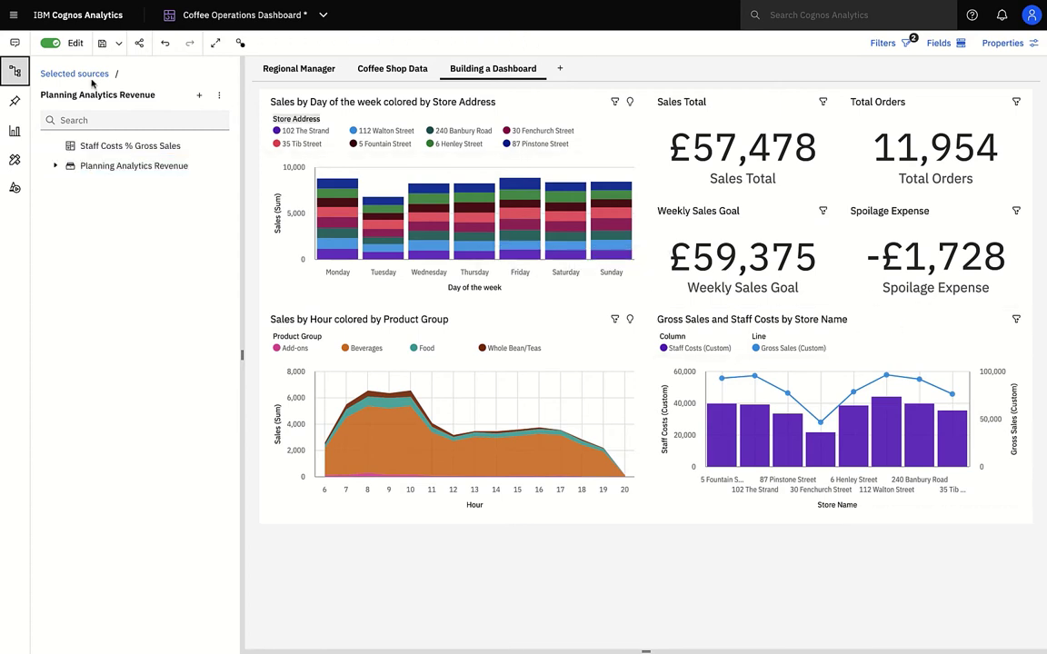
click(16, 73)
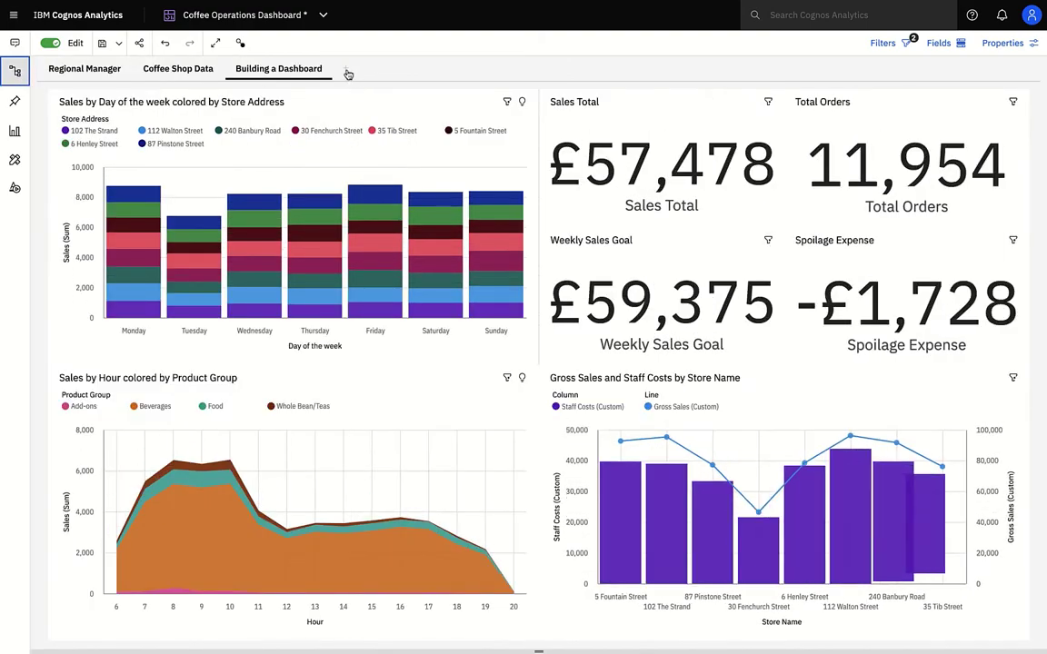
- Add a blank dashboard tab named 'Staff Costs'
click(345, 69)
double_click(362, 164)
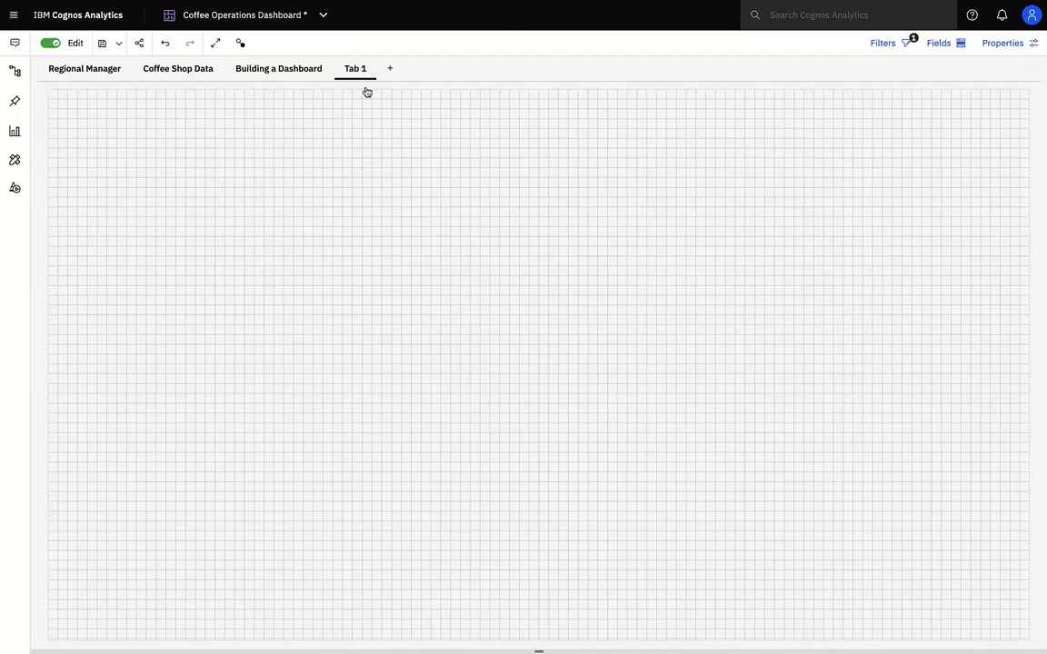
double_click(355, 69)
text(Staff Costs)
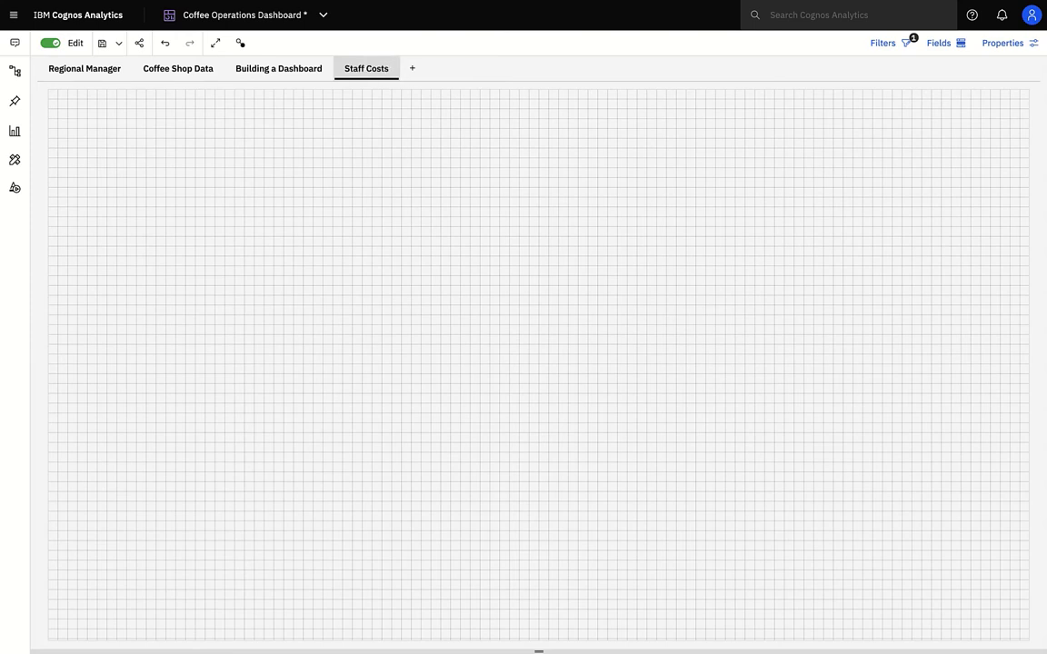
key(Return)
click(15, 133)
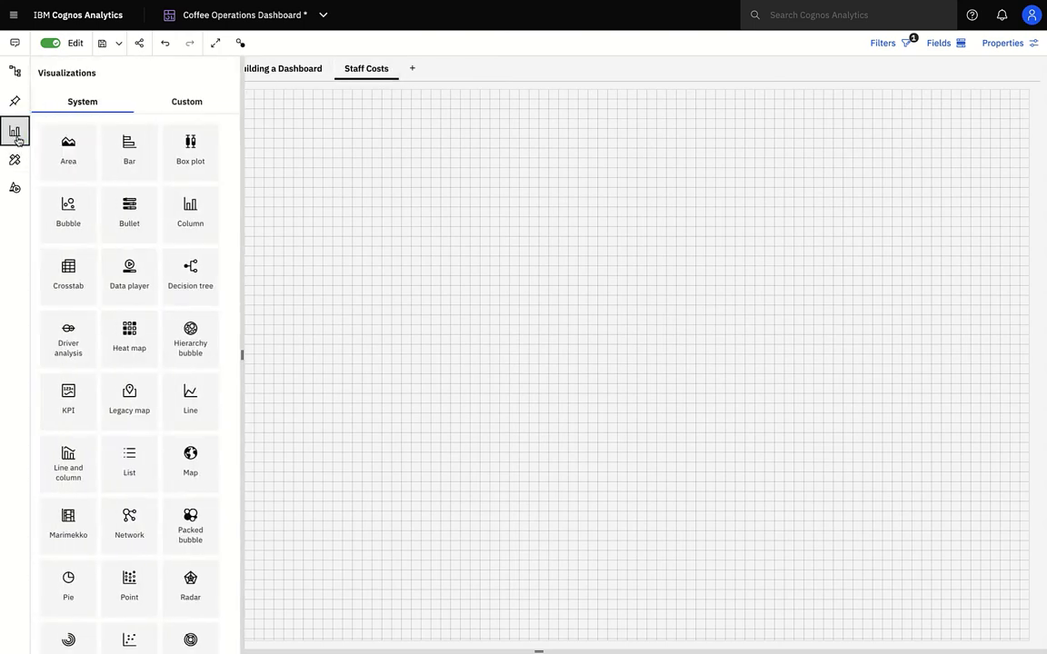
scroll(151, 248, down, 3)
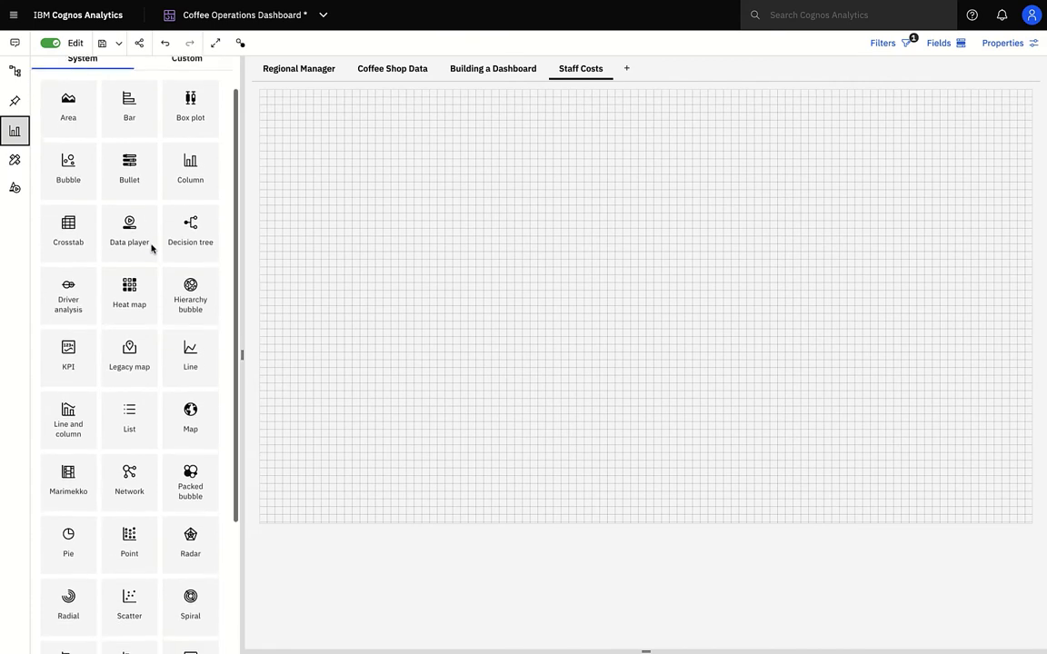
scroll(151, 248, down, 2)
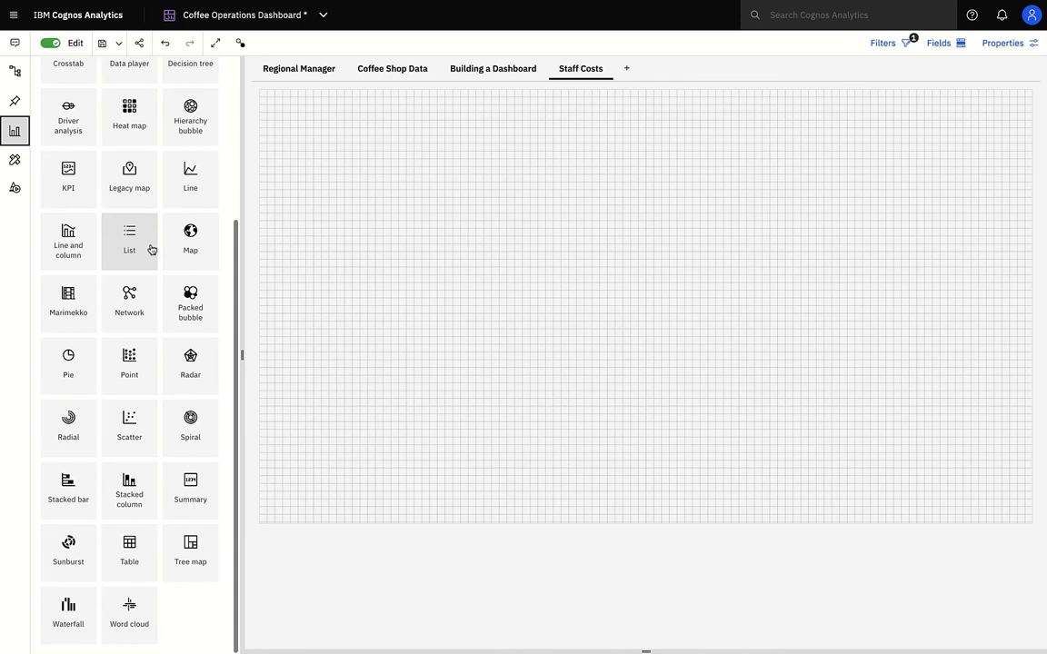
scroll(151, 248, up, 5)
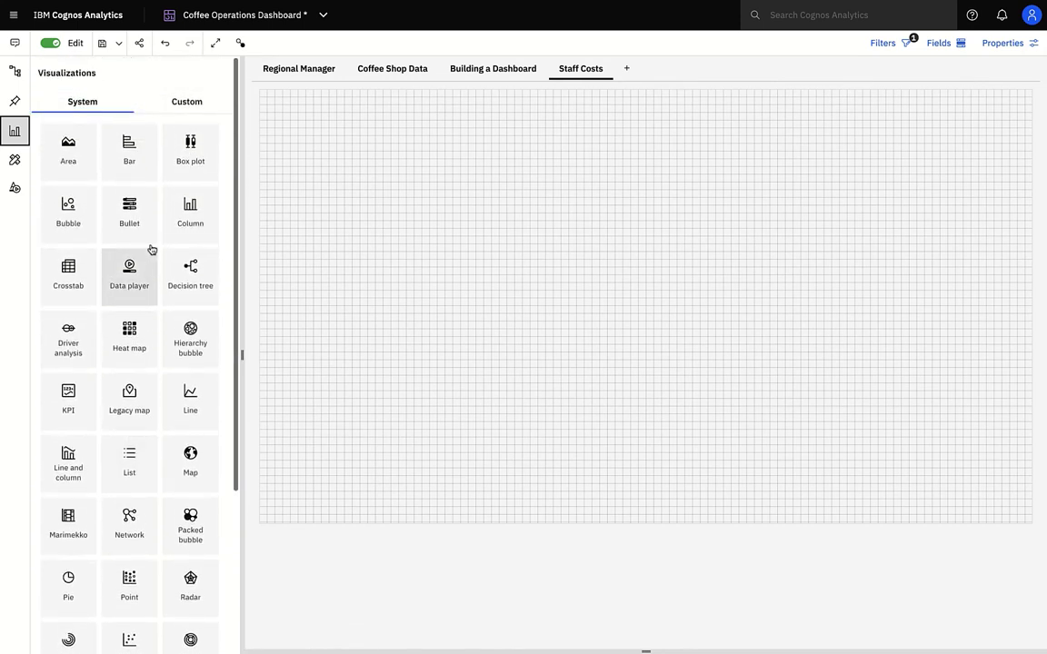
click(187, 104)
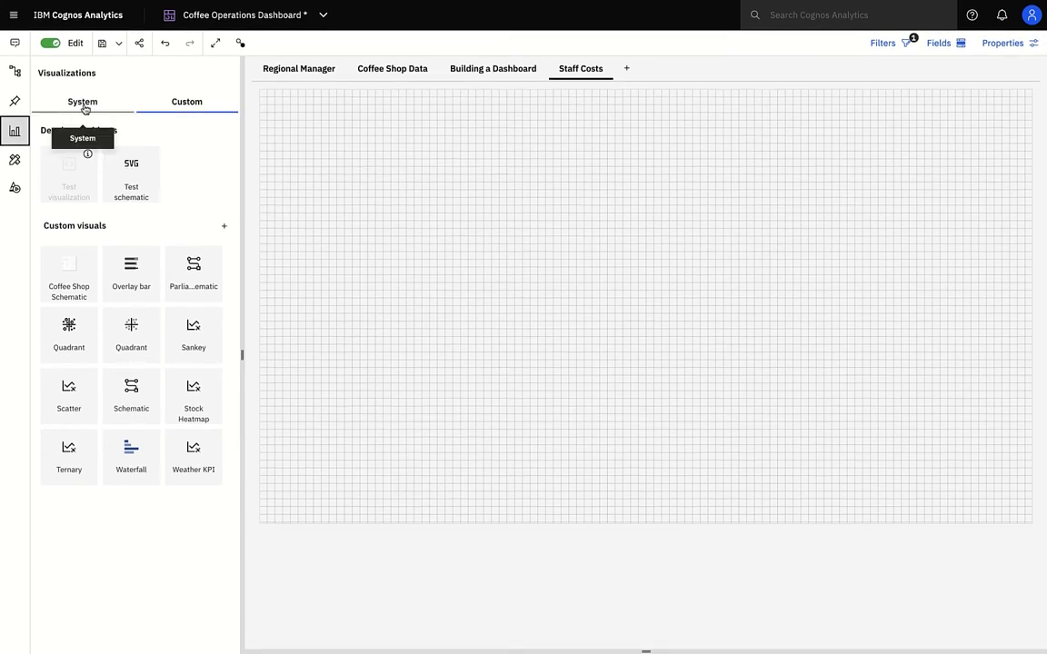
click(82, 105)
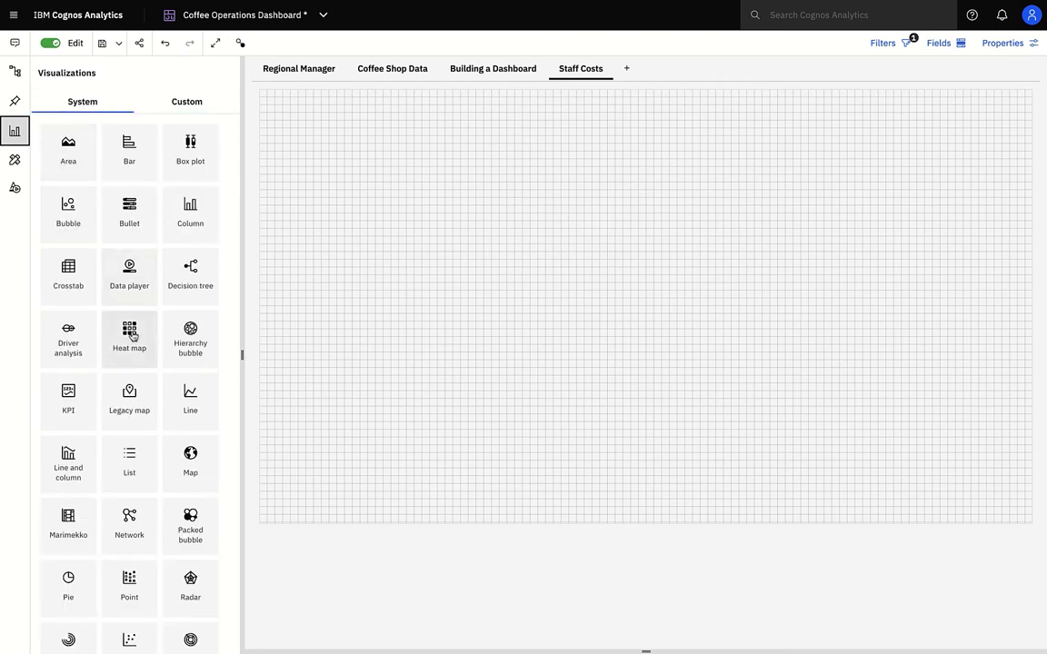
- Add a line chart widget and enlarge it to fill the Staff Costs tab
click(190, 404)
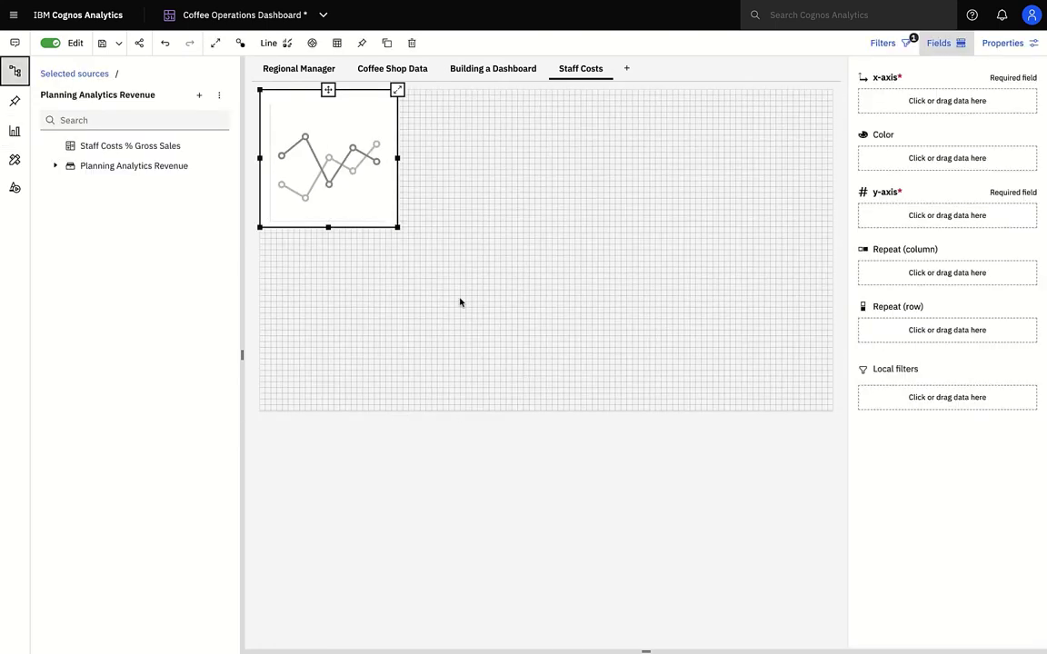
drag(399, 228, 825, 415)
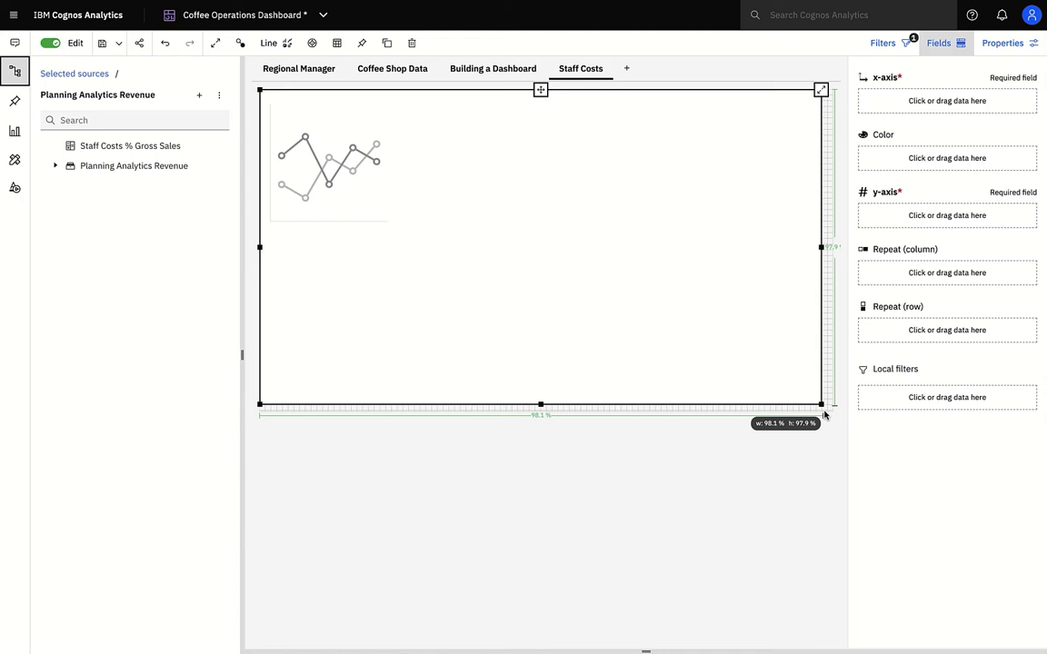
drag(825, 415, 827, 417)
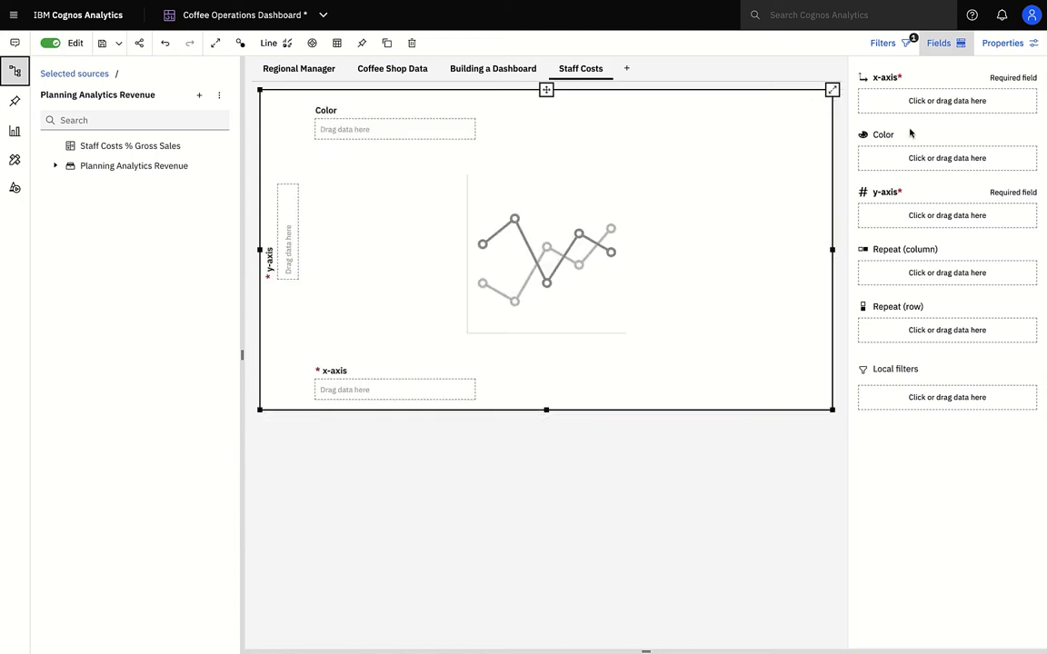
- Put Month on the x-axis, colour by Sales Outlet, and plot Staff Costs % Gross Sales
click(883, 102)
text(month)
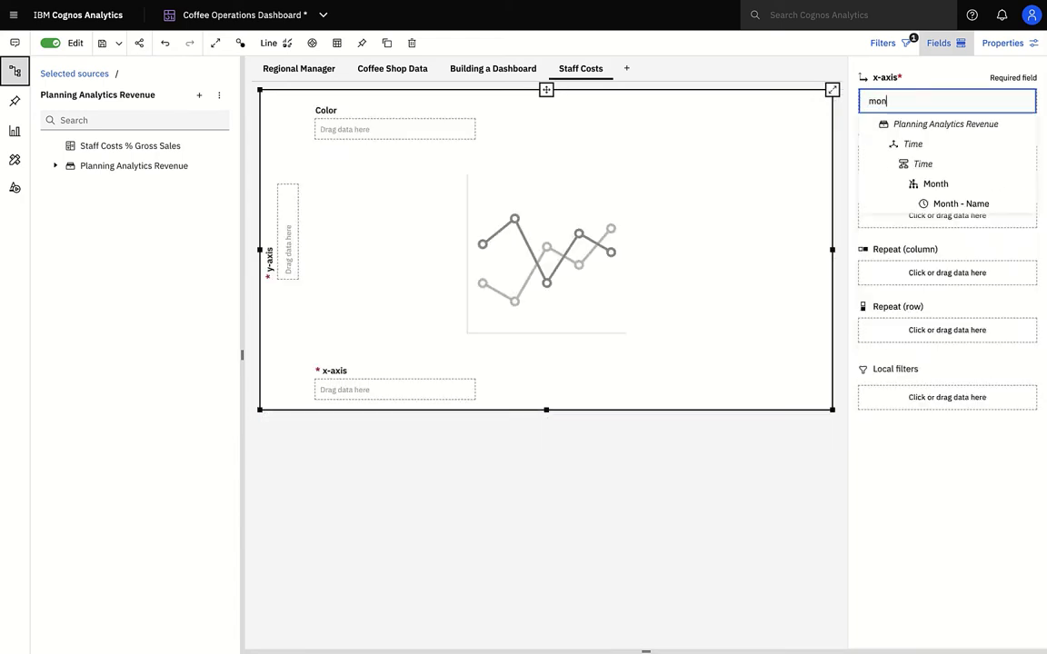
click(936, 181)
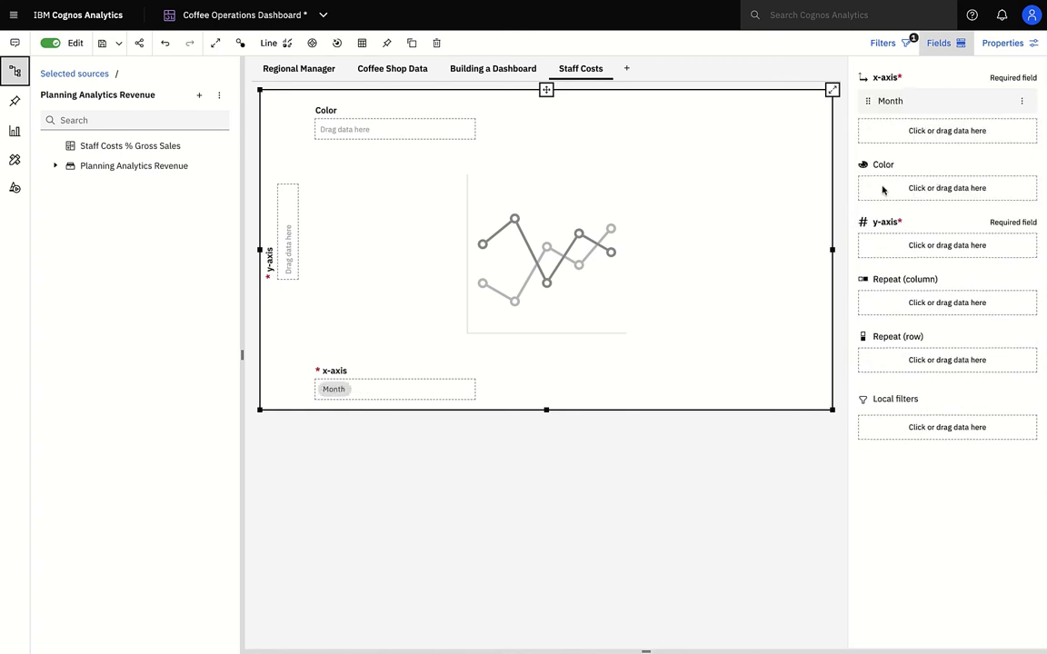
click(939, 187)
text(sales)
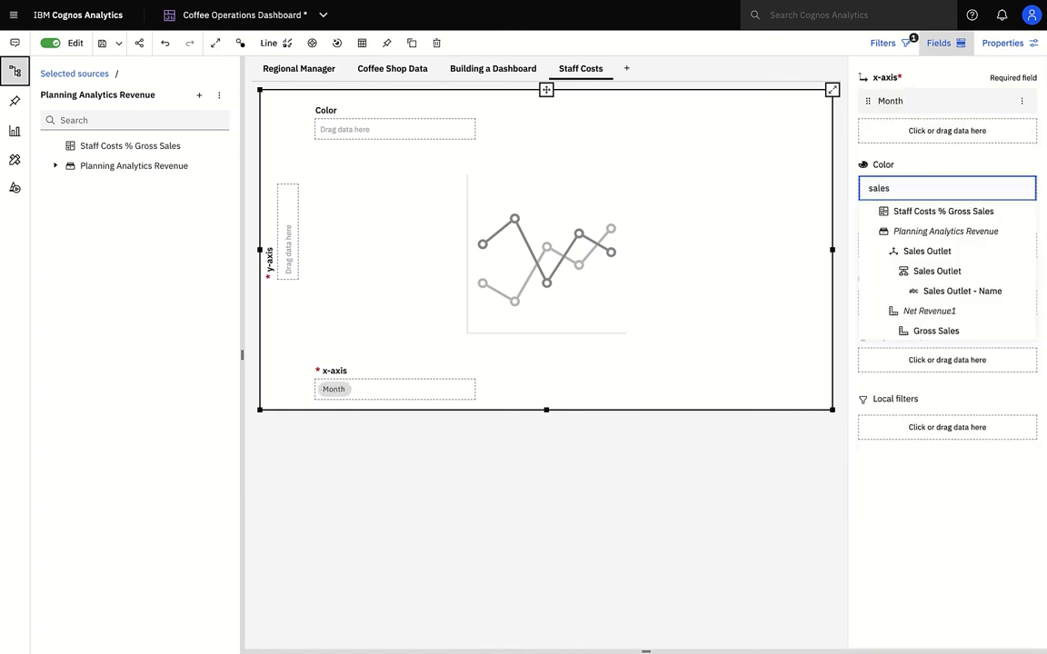
click(915, 270)
click(910, 284)
click(920, 299)
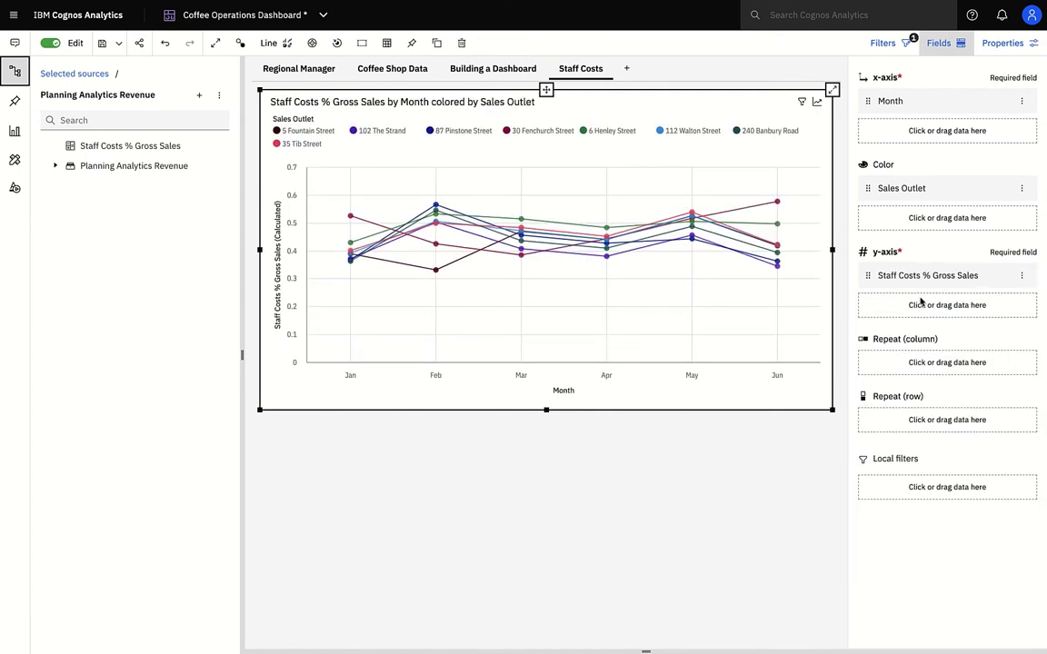
click(939, 42)
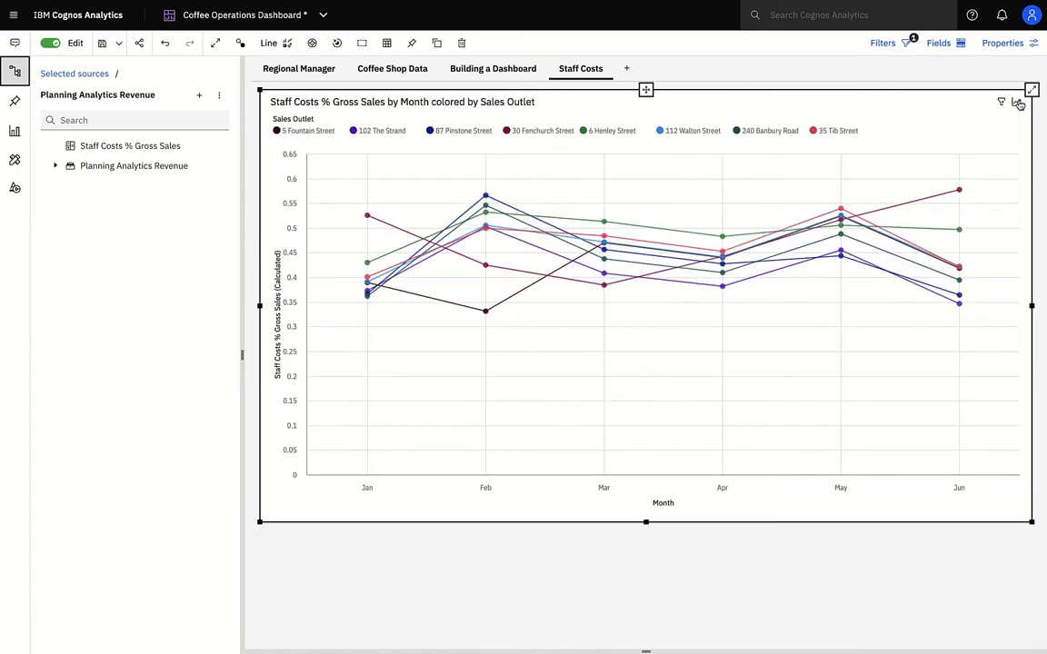
click(1018, 104)
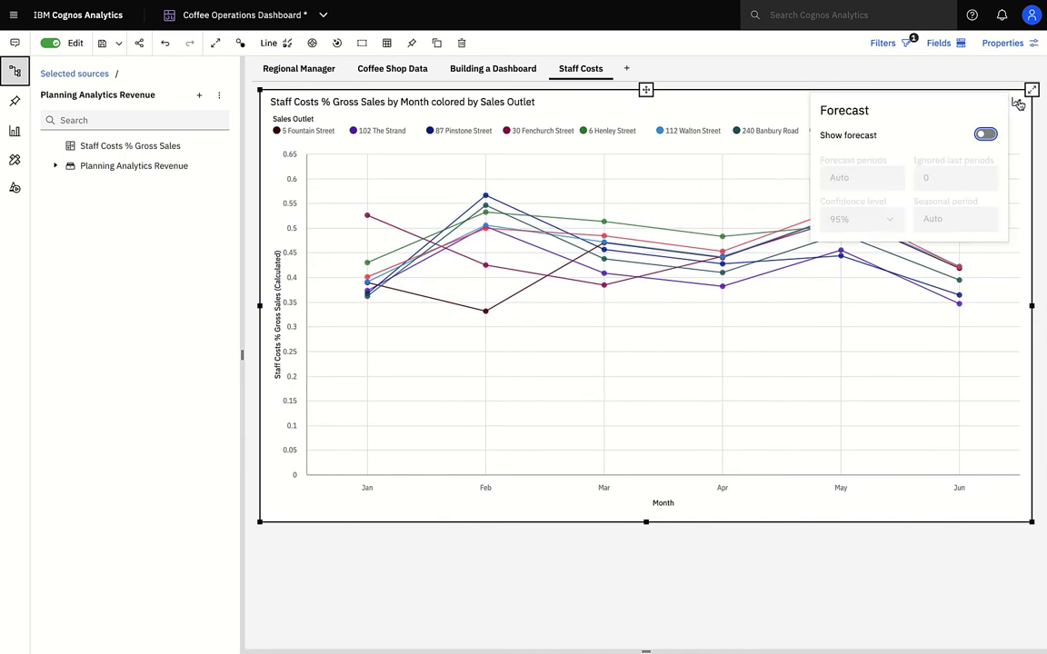
click(986, 135)
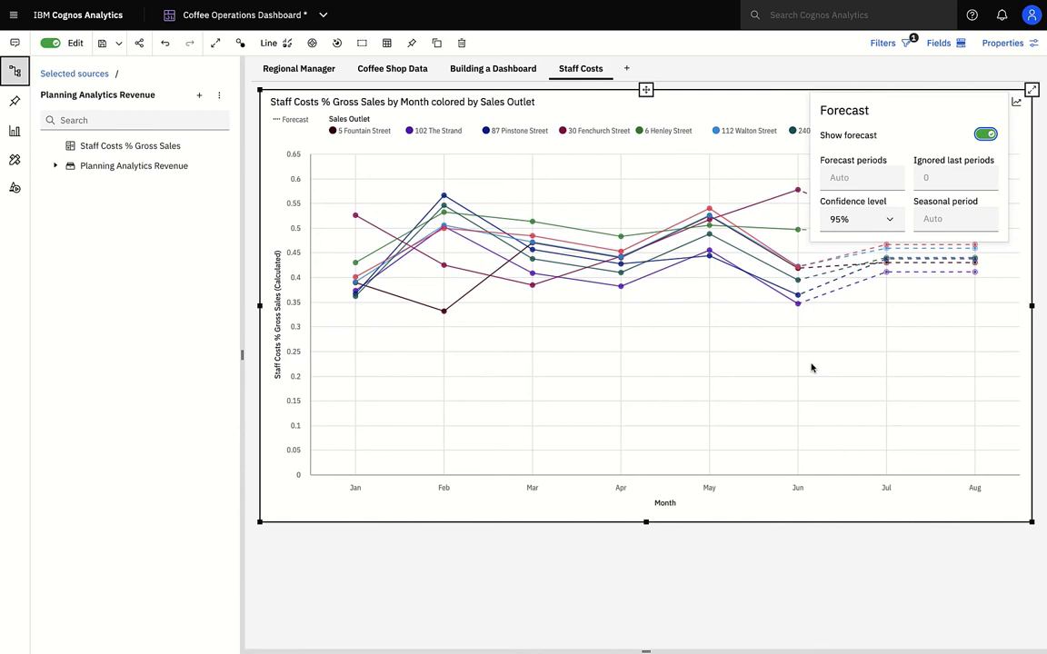
click(812, 367)
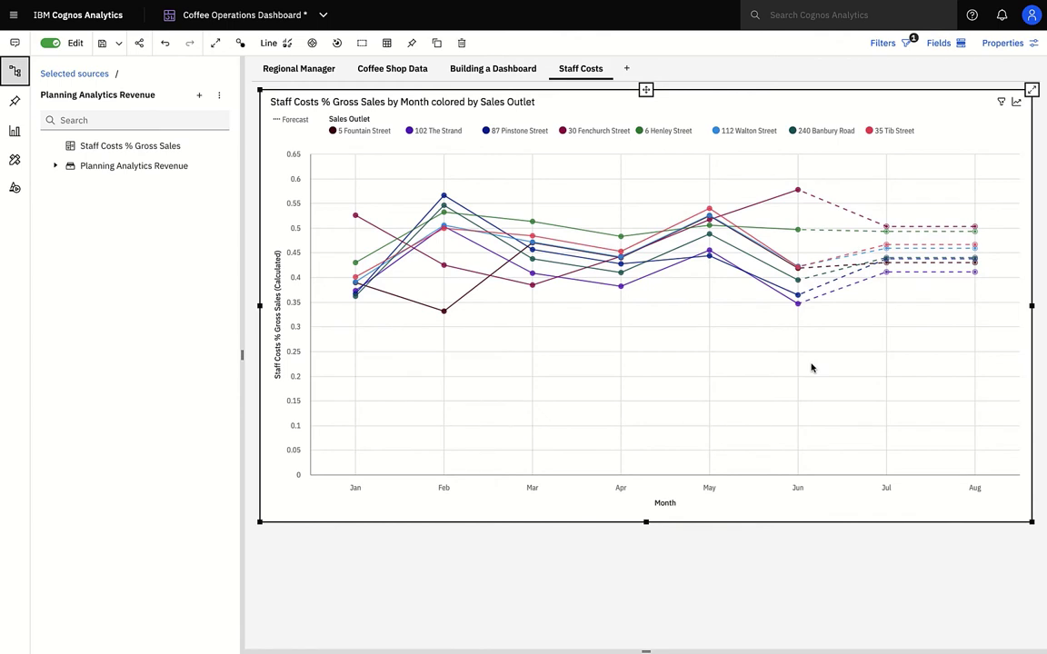
click(1016, 102)
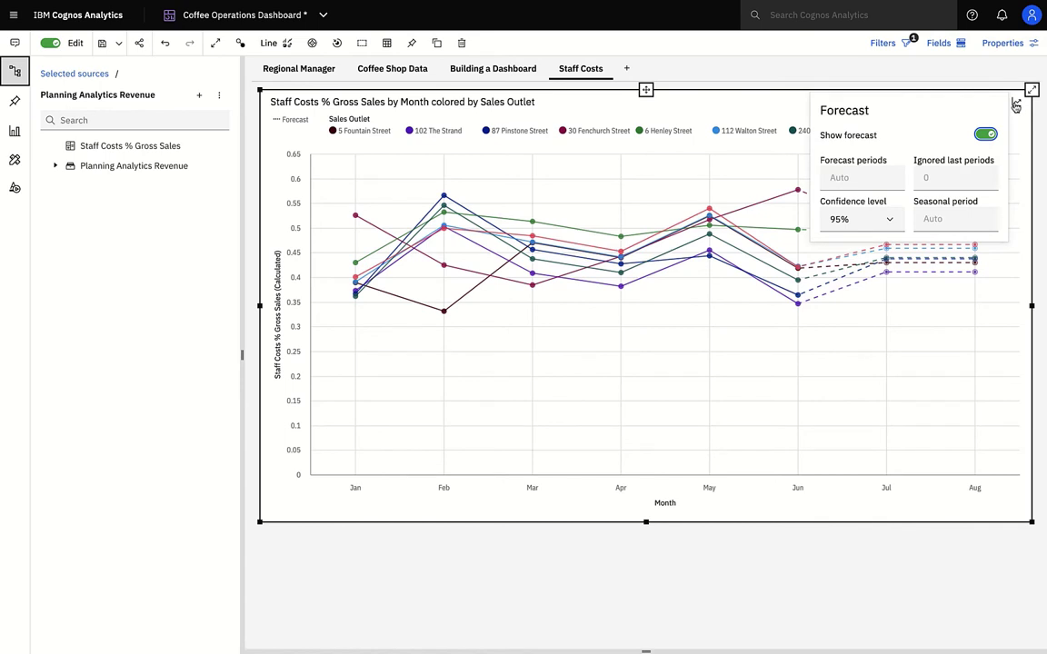
click(985, 134)
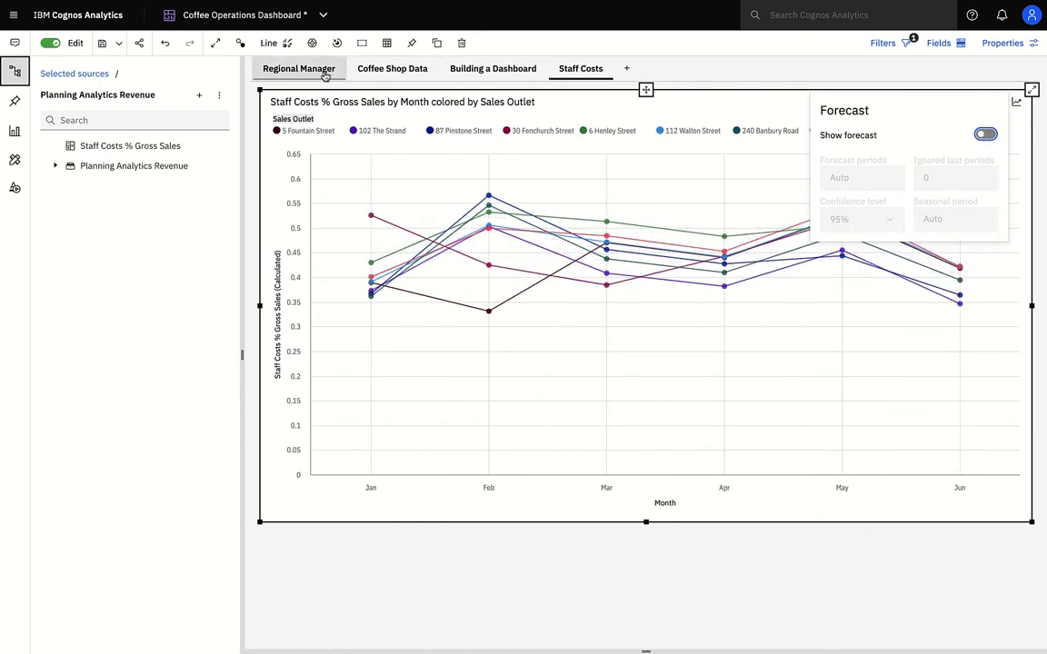
- Turn the line chart into a crosstab with sales outlets as rows and Jan–Jun as columns
click(279, 44)
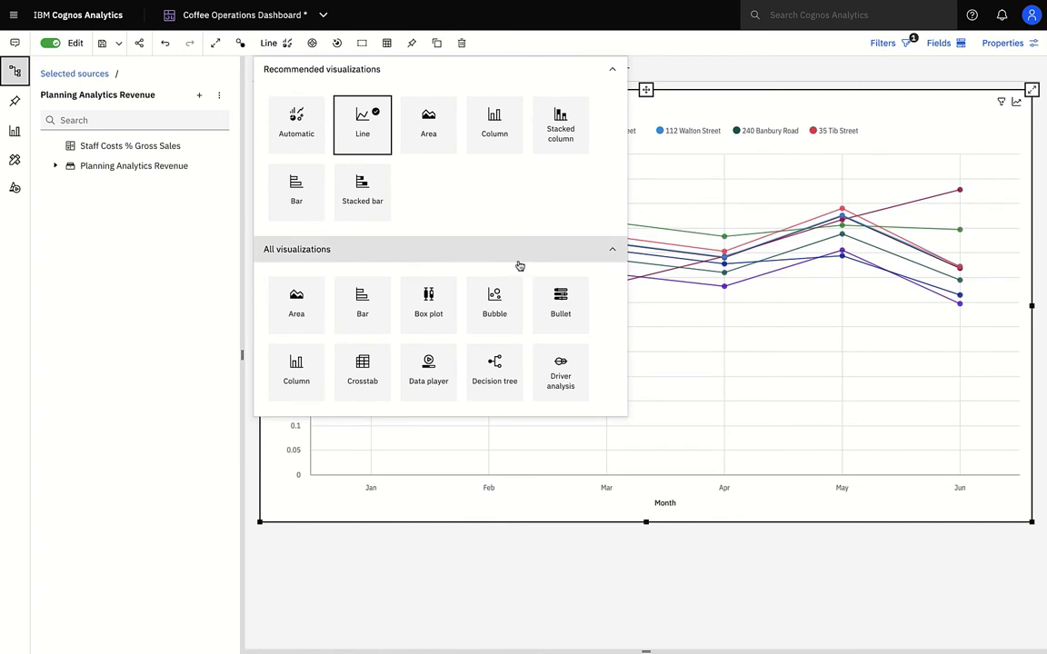
click(366, 368)
click(719, 299)
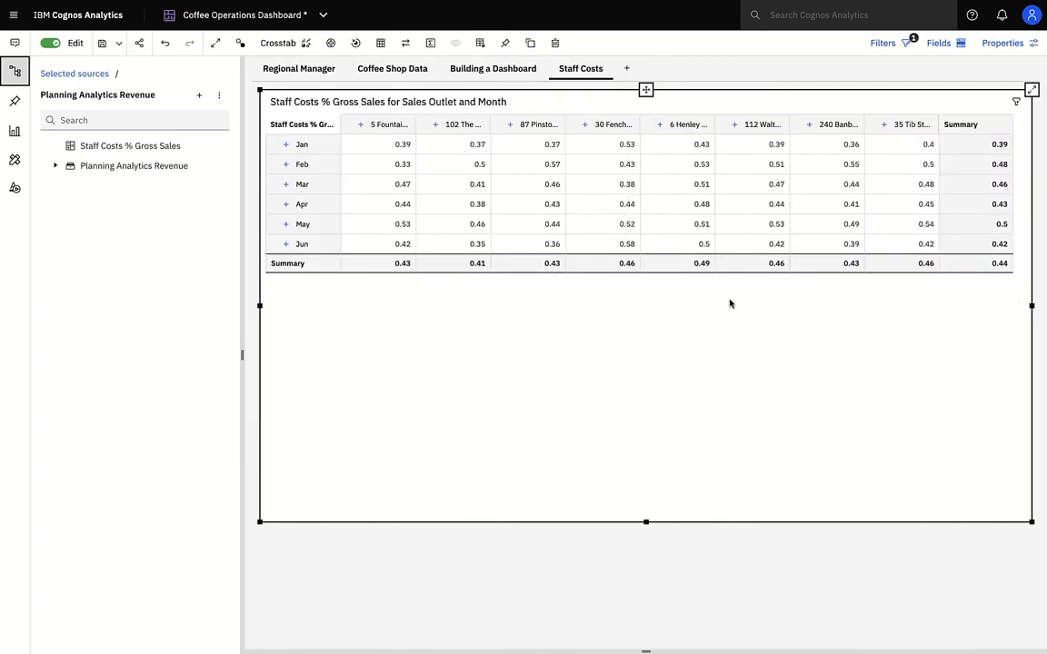
click(407, 43)
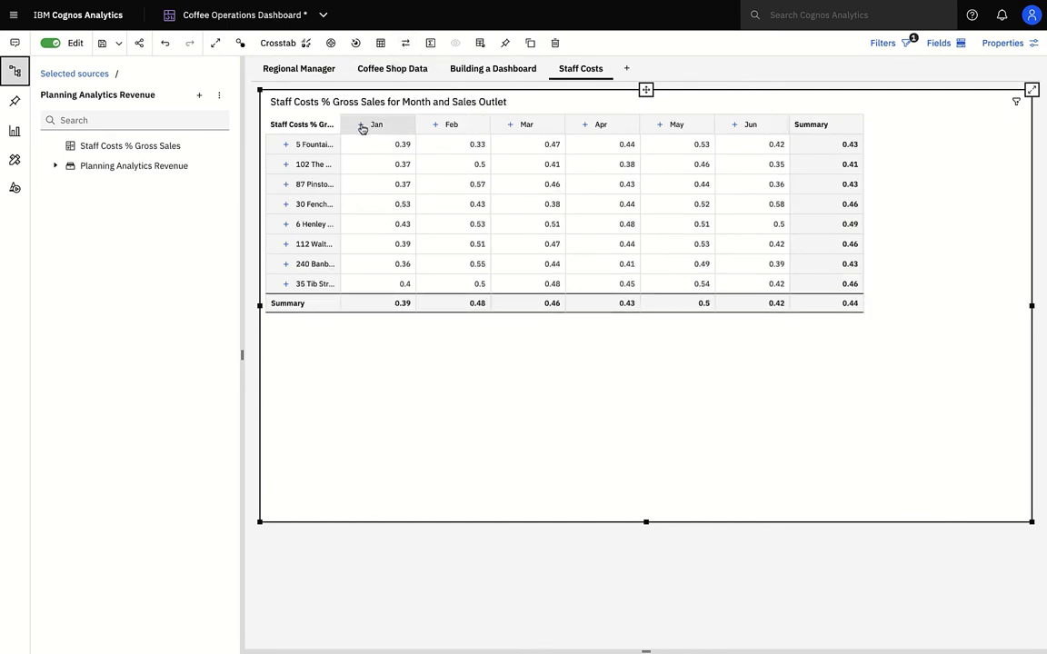
click(362, 125)
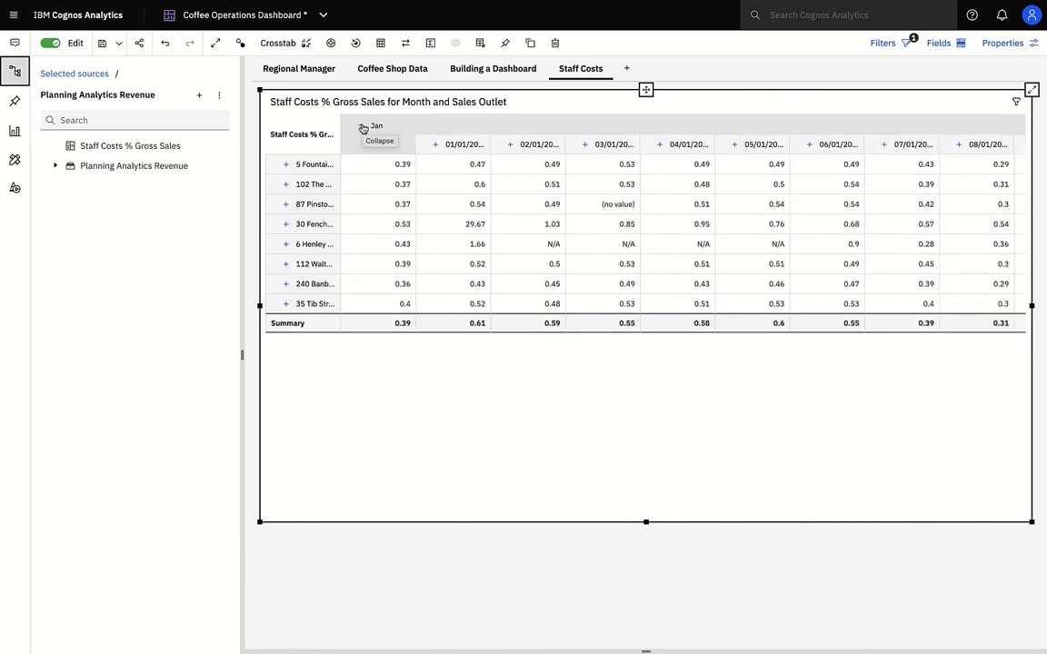
click(362, 127)
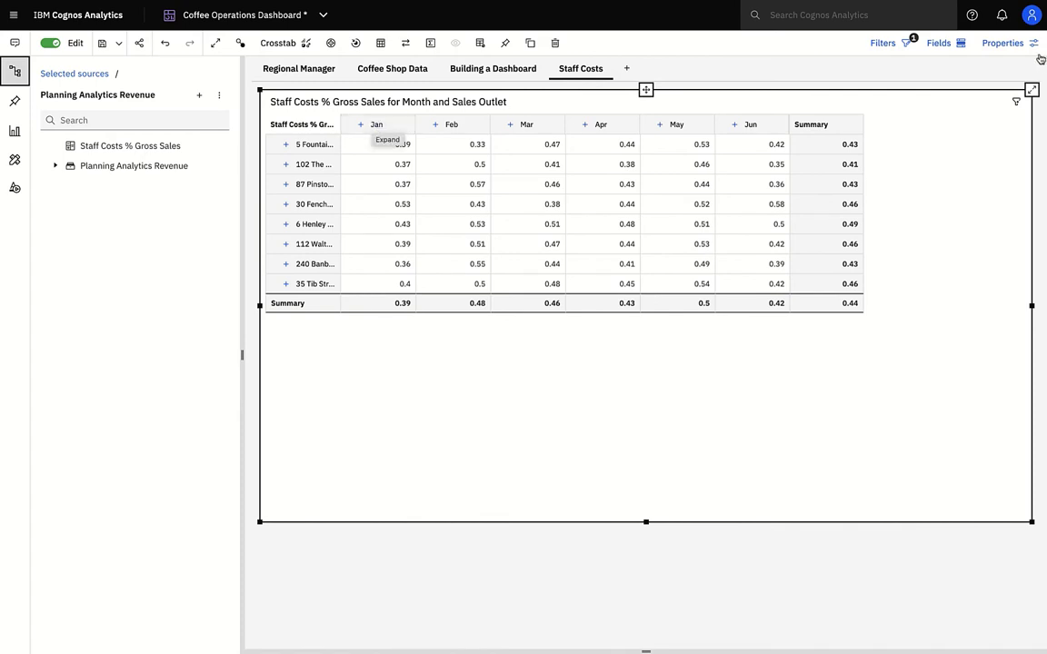
click(1007, 46)
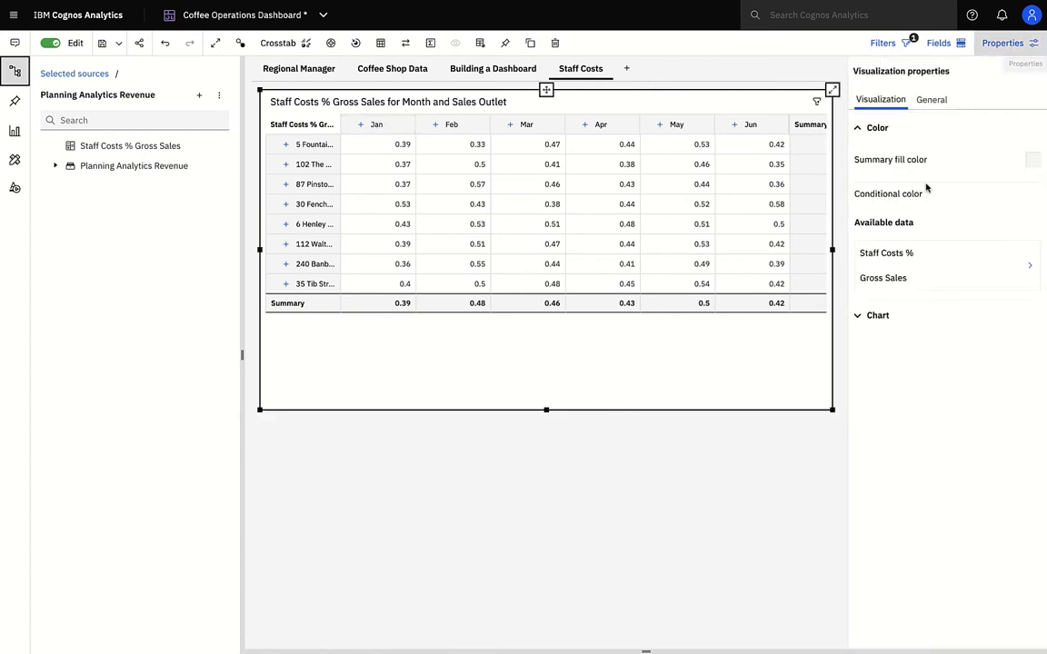
- Create a numeric conditional colour rule at 0.55 with white text and red fill
click(1028, 265)
click(1025, 233)
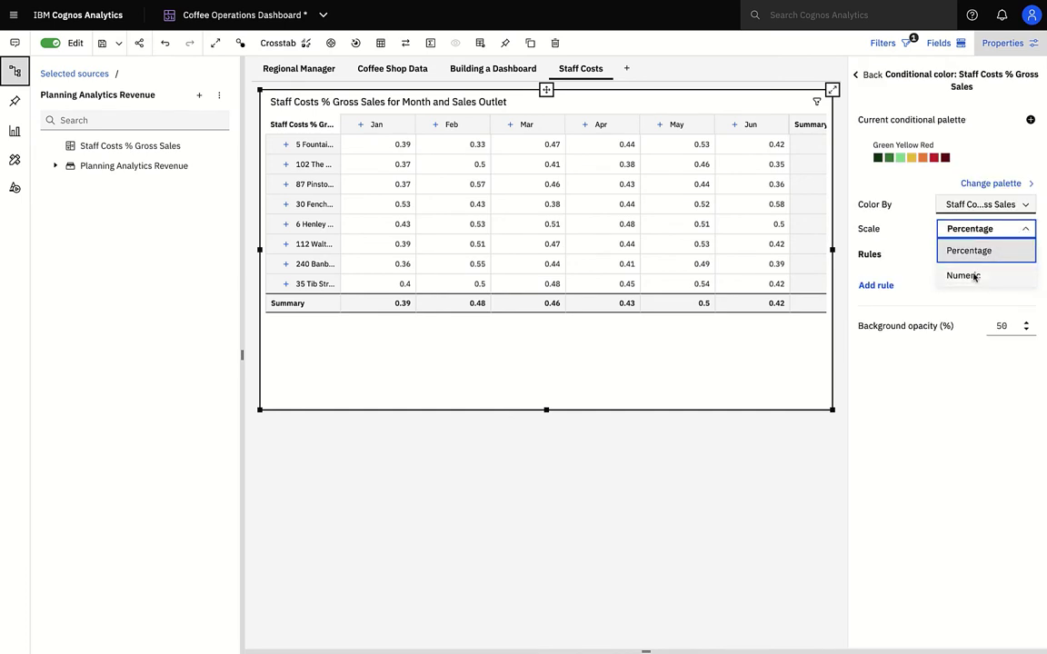
click(965, 274)
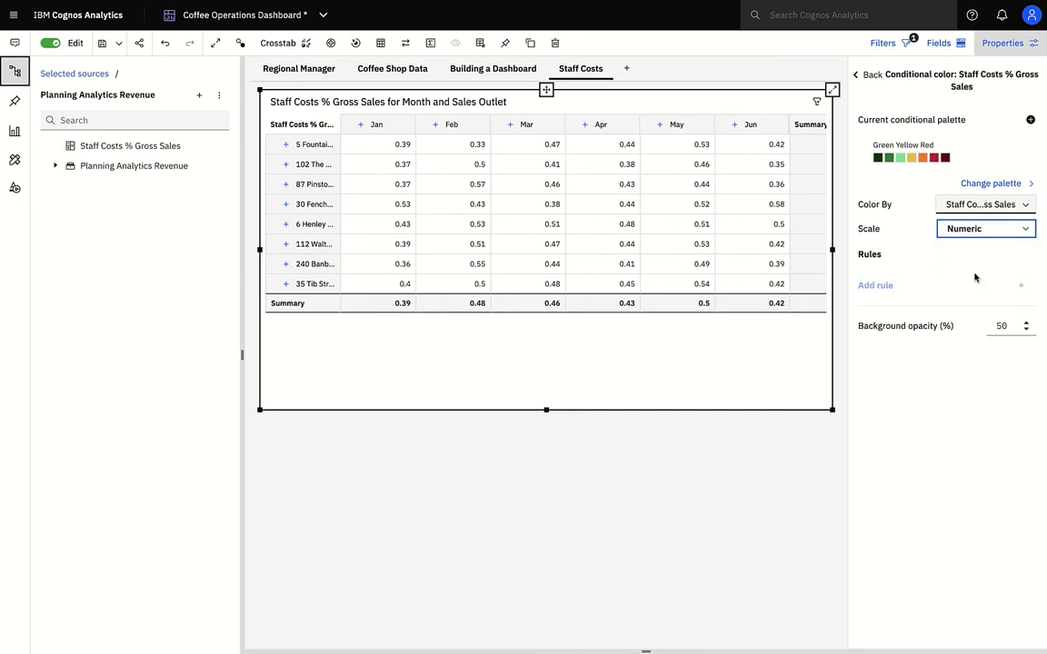
click(1021, 287)
double_click(882, 331)
text(0.55)
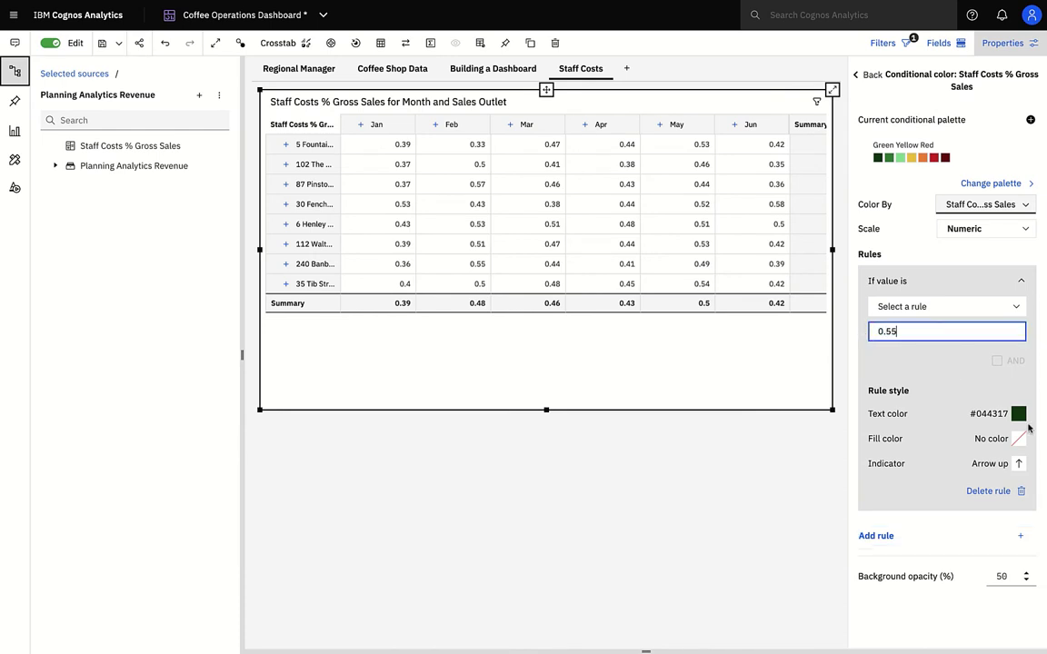
click(1019, 415)
click(945, 392)
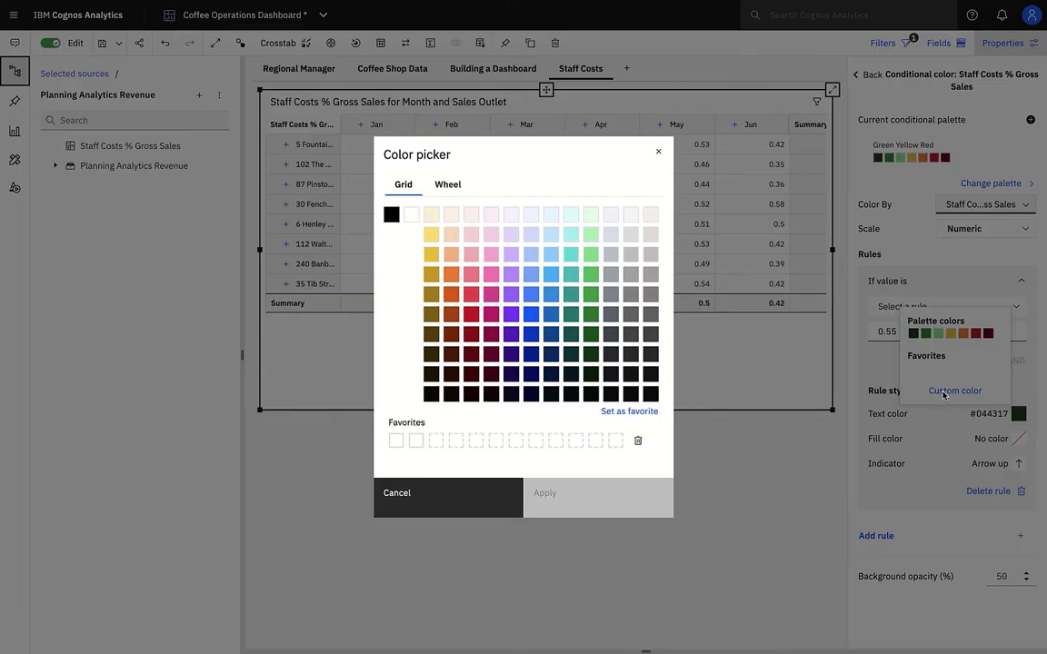
click(544, 497)
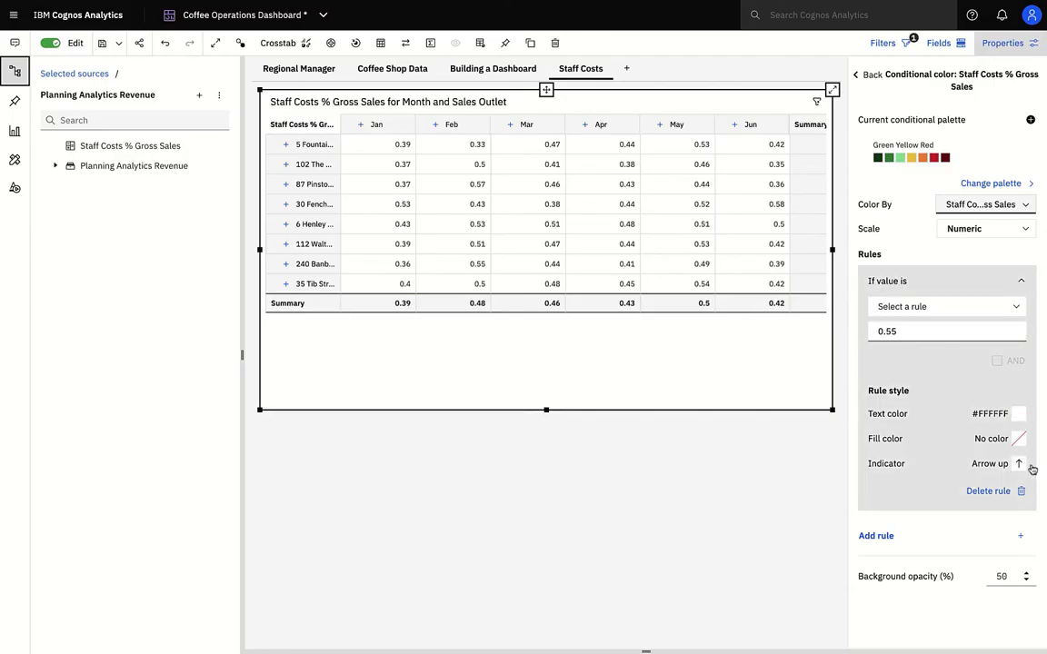
click(1019, 415)
click(988, 345)
- Add a second rule: first applies at ≥ 0.55, second at ≤ 0.40
click(878, 537)
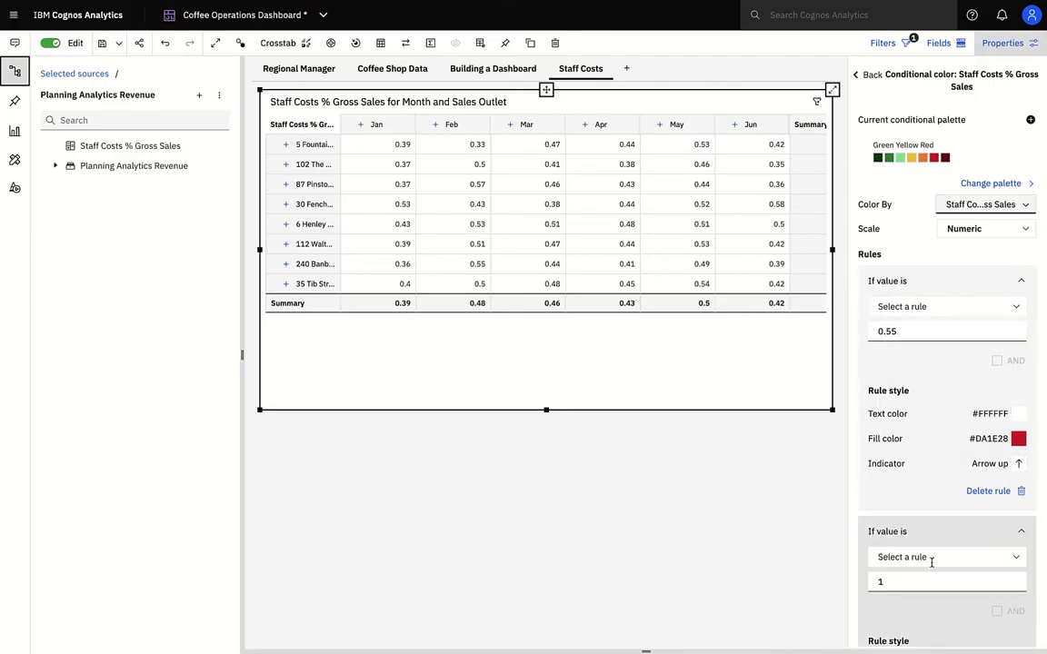
click(1016, 308)
click(926, 402)
click(951, 548)
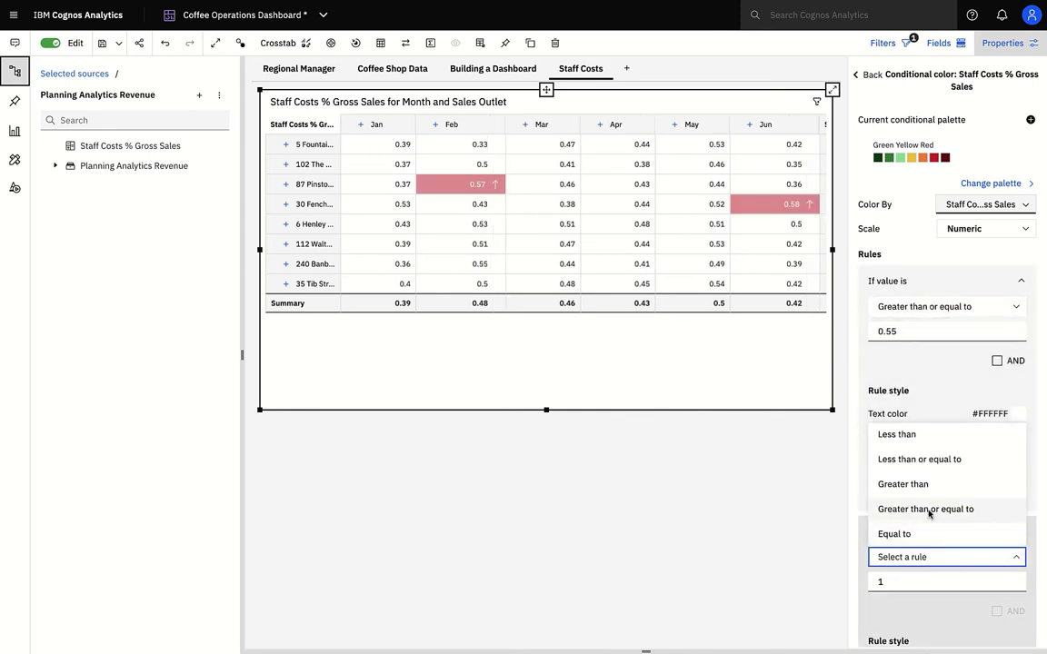
click(927, 461)
click(956, 579)
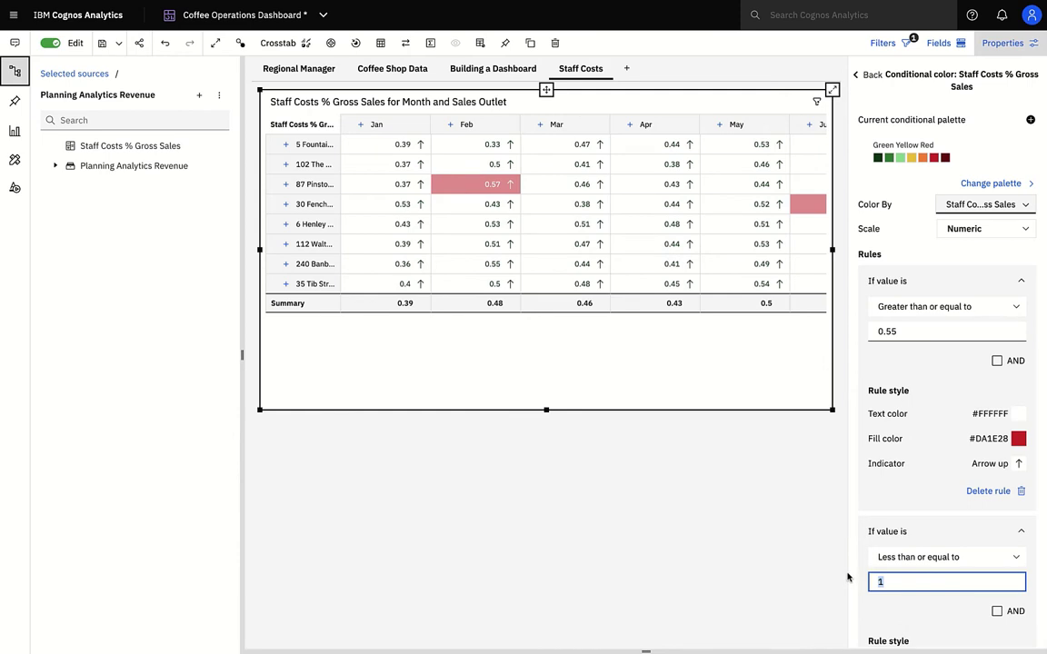
text(0.40)
- Give the ≤ 0.40 rule white text and a green fill
scroll(969, 609, down, 1)
scroll(970, 609, down, 3)
click(1019, 540)
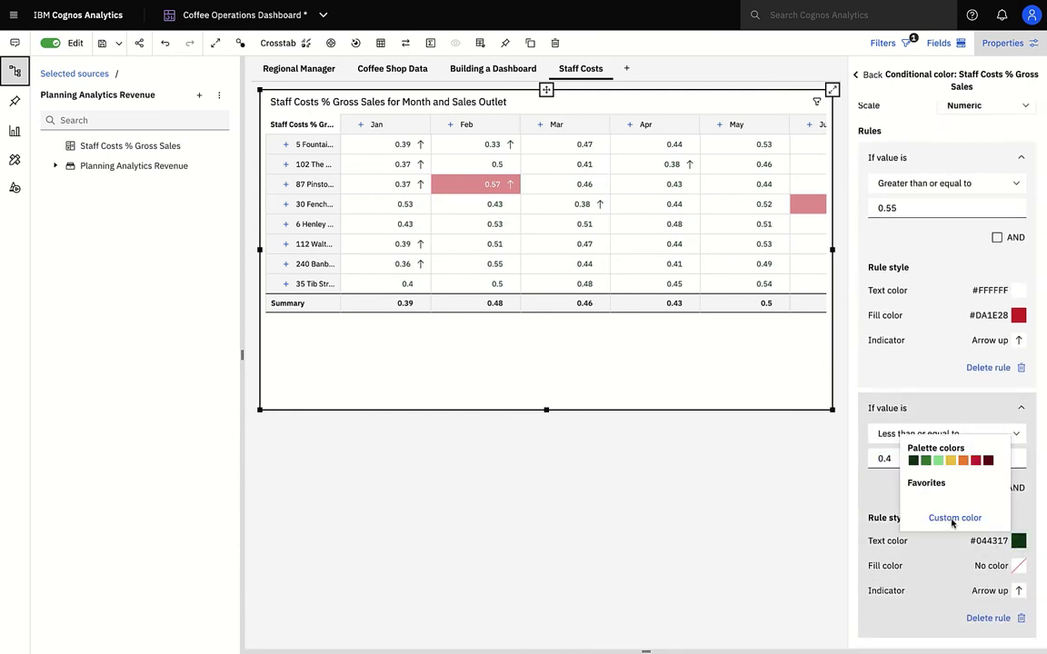
click(952, 520)
click(395, 441)
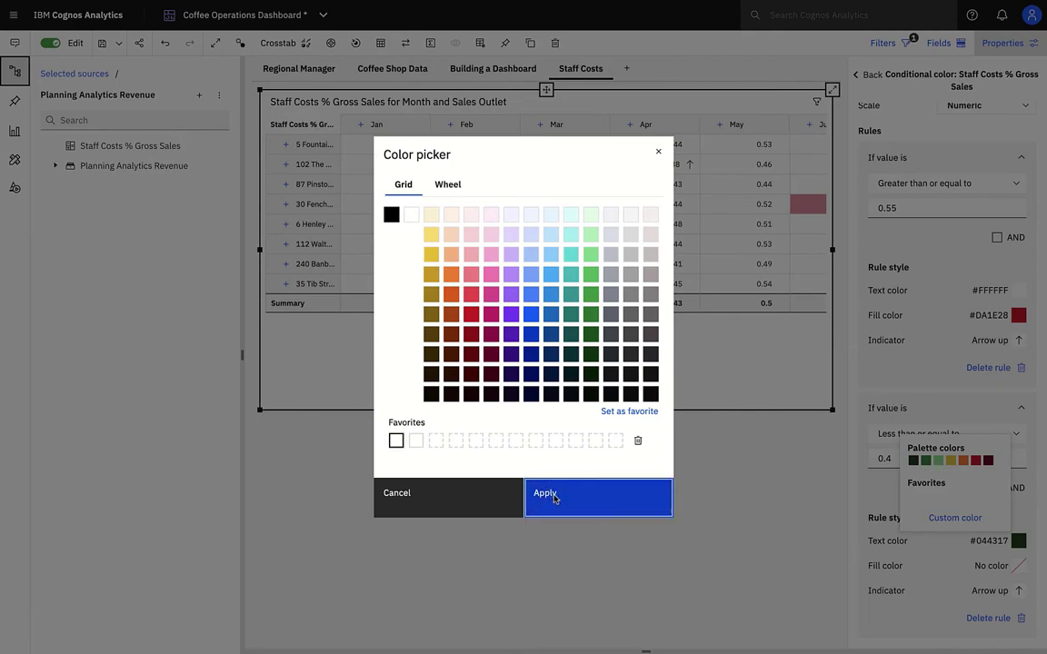
click(558, 498)
click(1019, 566)
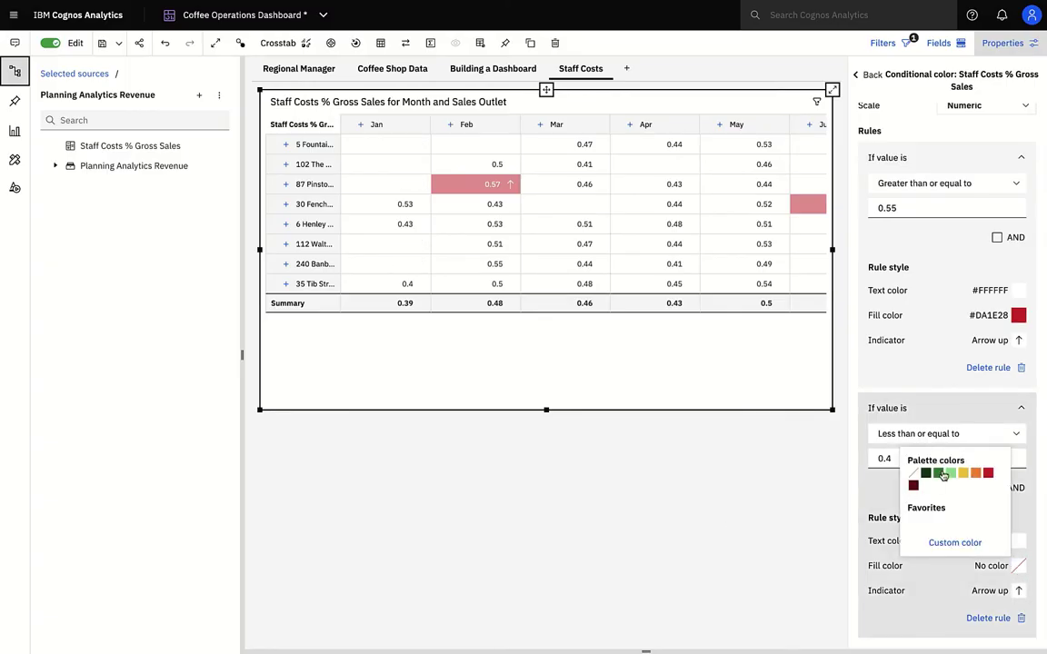
click(943, 476)
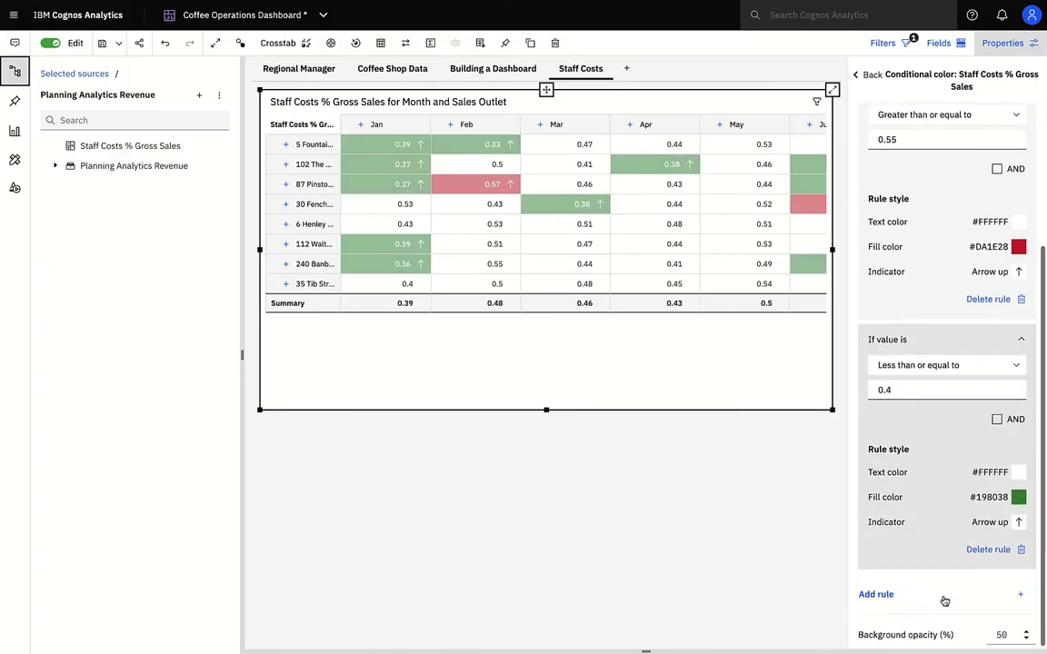
- Set the conditional colour background opacity to 100%
double_click(1002, 634)
text(100)
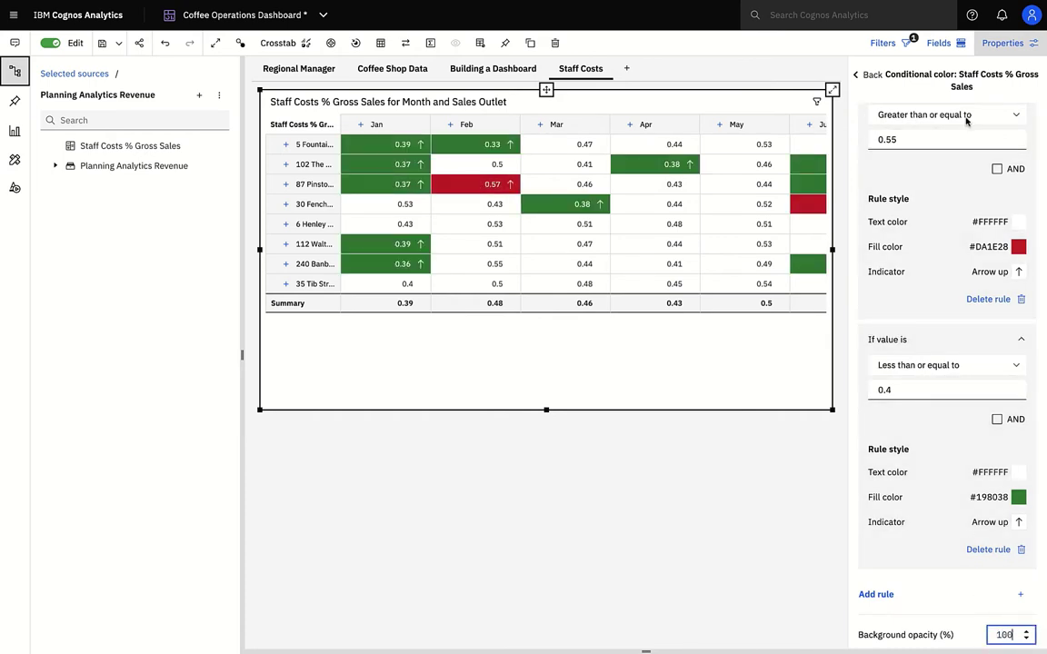
click(999, 47)
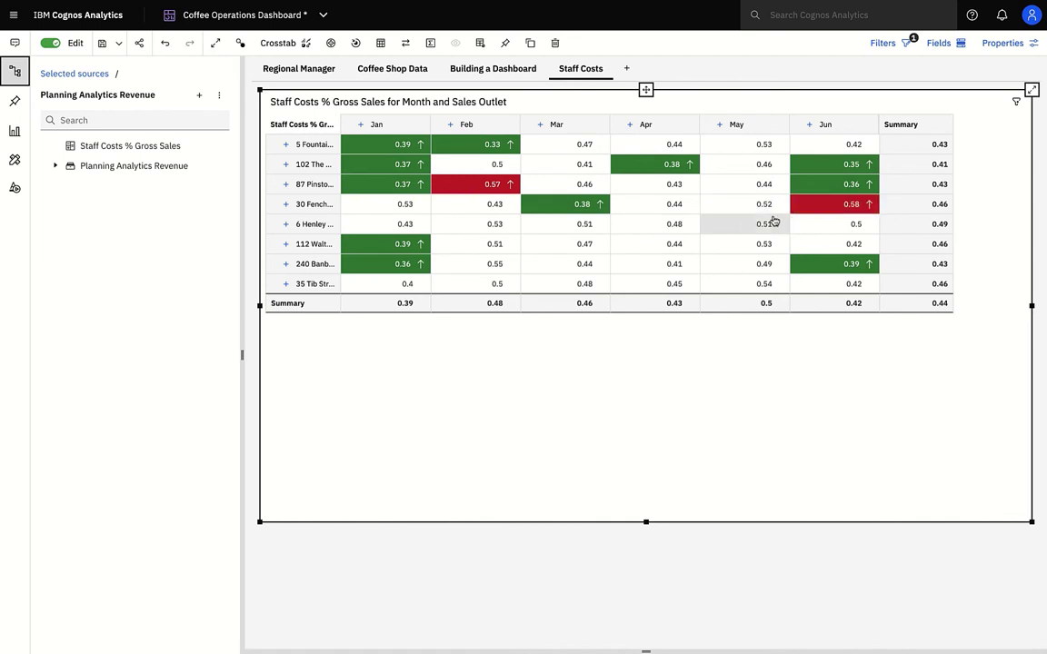
mouse_move(753, 224)
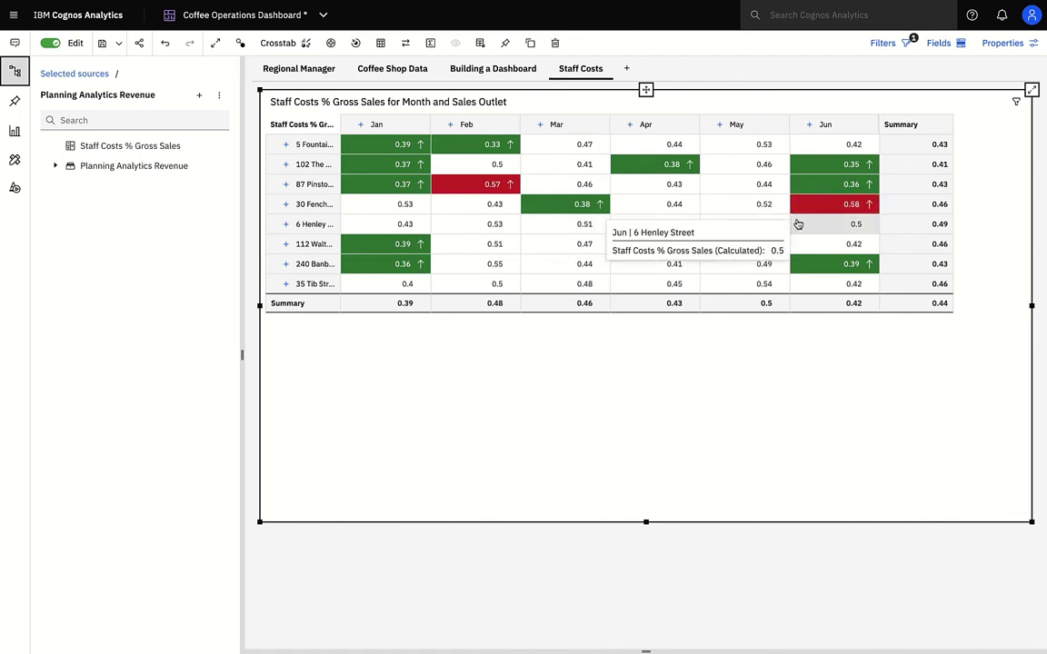
- Share the dashboard to Slack's #2021-forecast channel with the pasted note about 30 Fenchurch Street figures
click(140, 43)
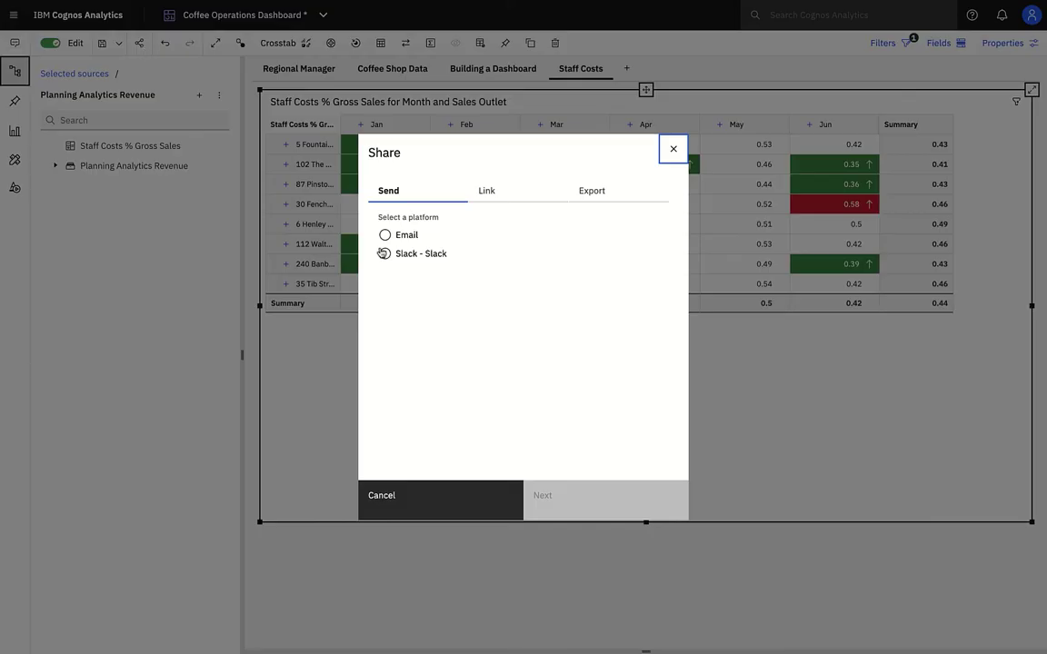
click(385, 254)
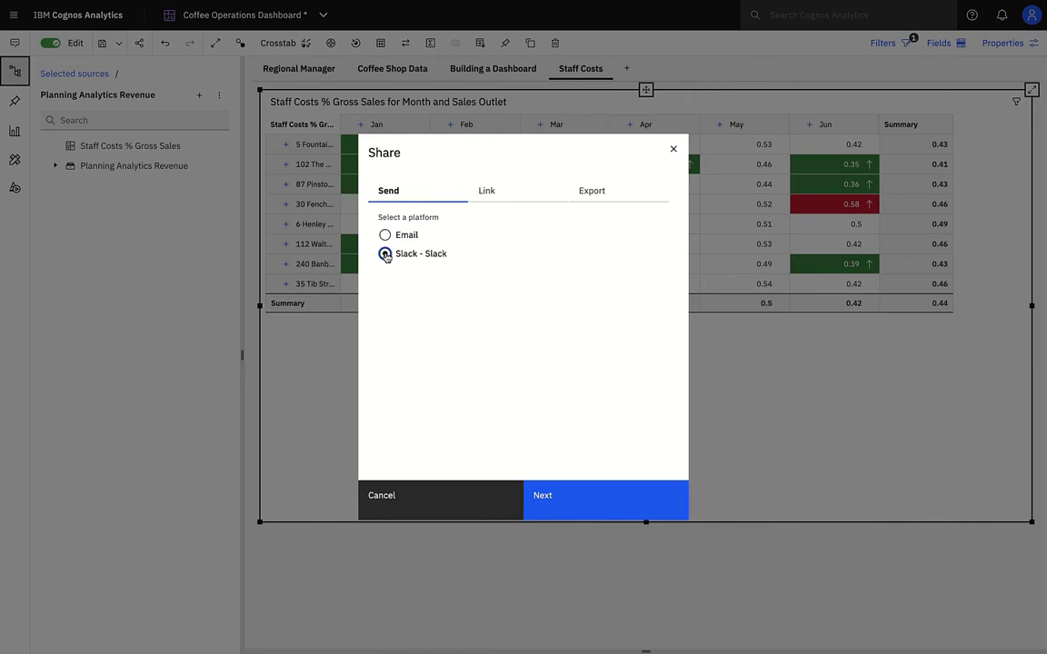
click(548, 498)
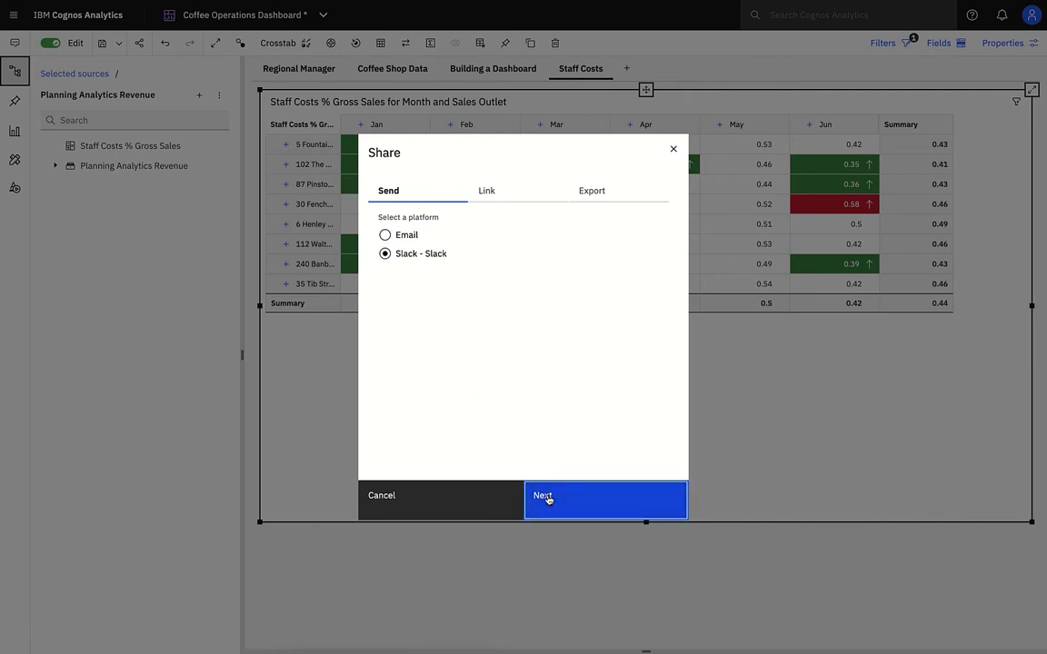
click(401, 217)
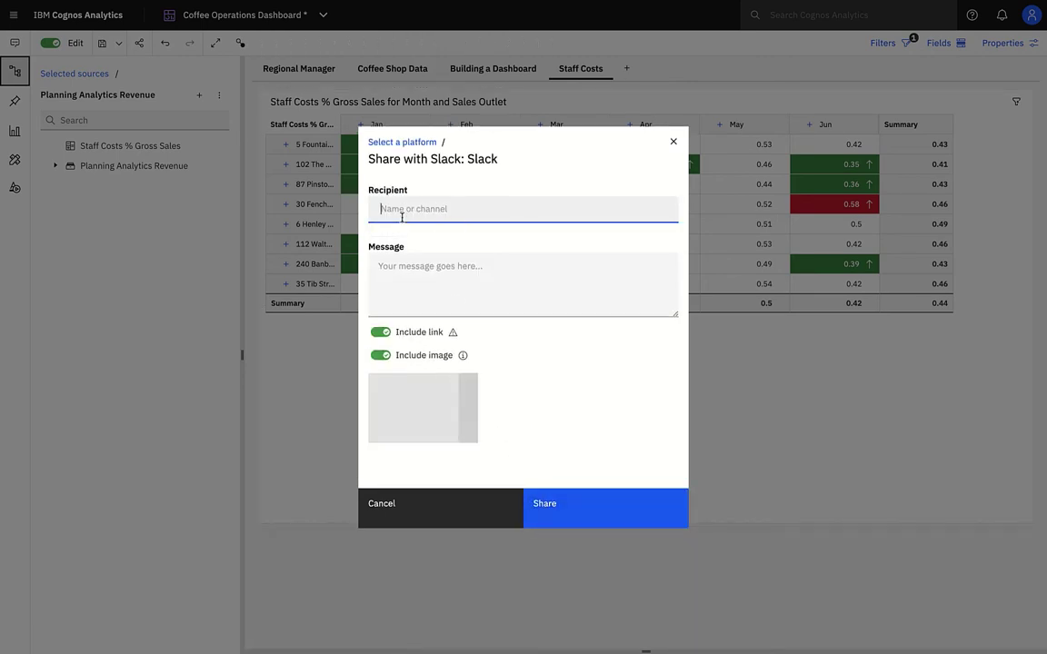
text(#)
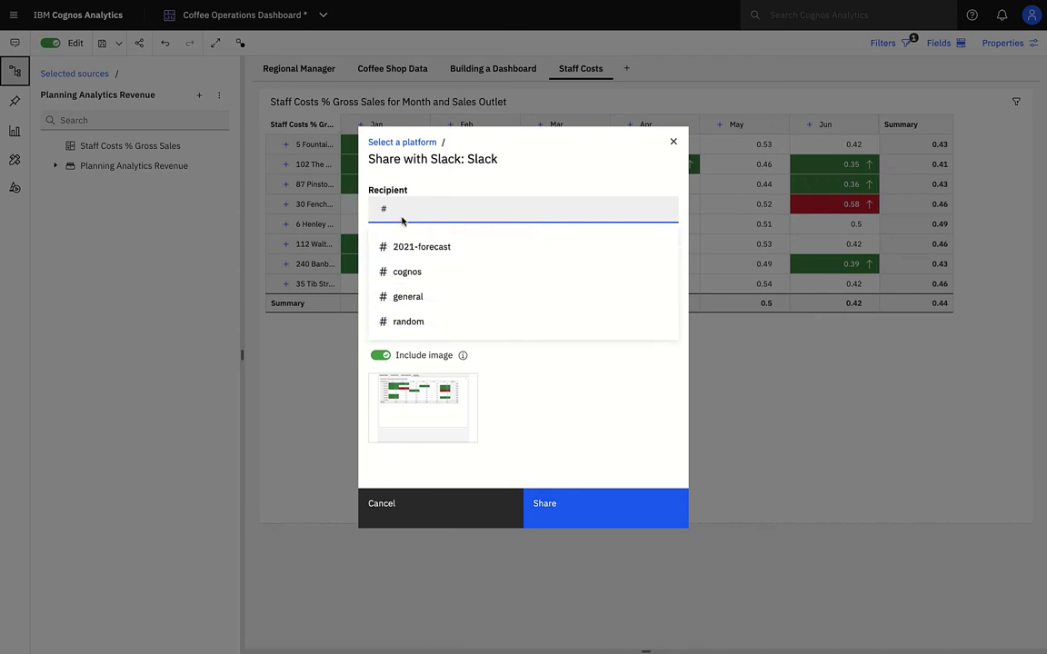
click(421, 246)
click(380, 266)
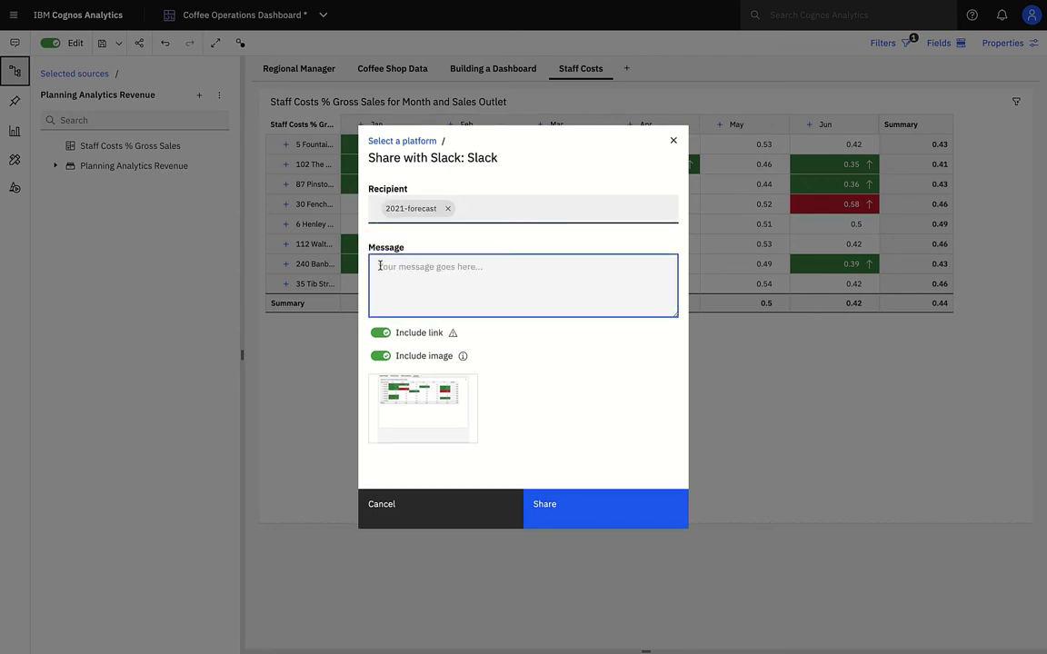
text(Hi Nigel – I’m a bit concerned about these figures for 30 Fenchurch Street. Please can you take a look? Thanks Will)
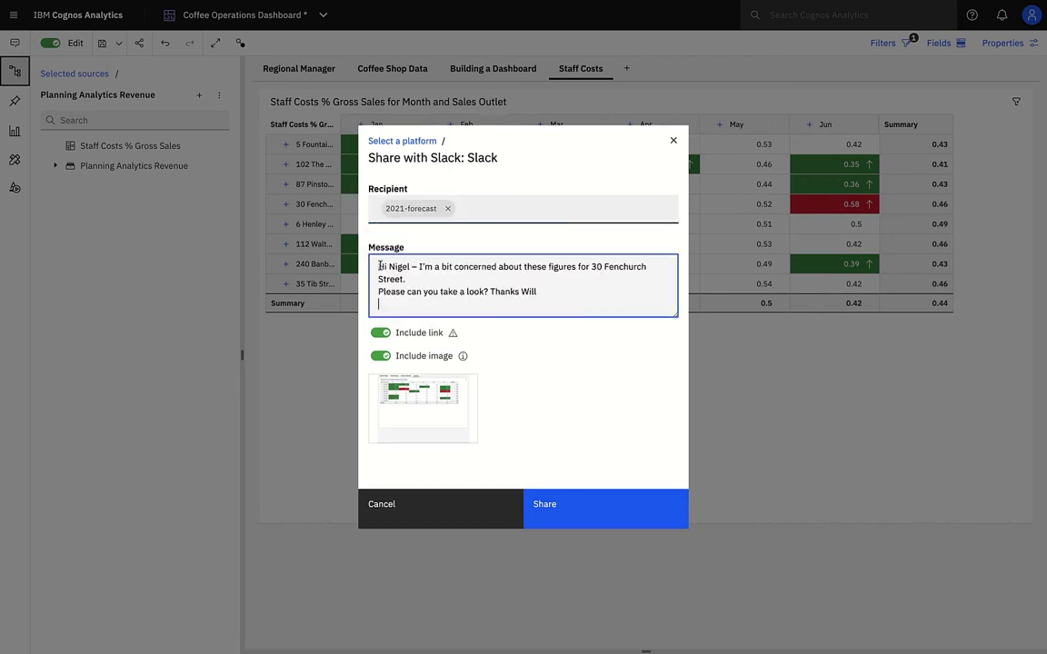
click(541, 504)
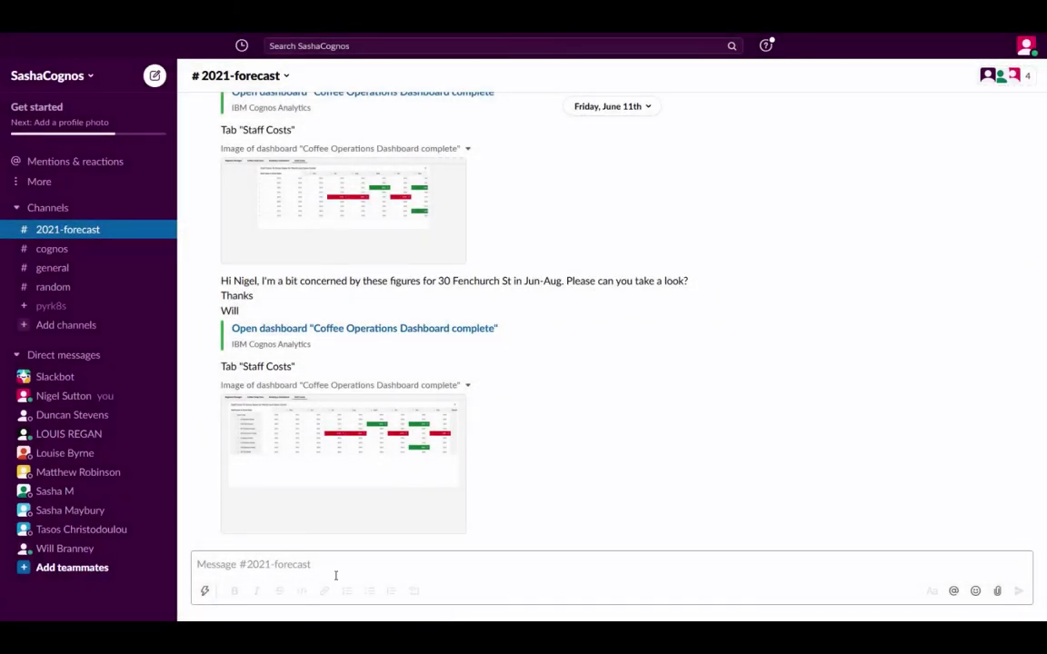
- Reply 'Sure, will get back to you' in #2021-forecast, then open the dashboard link and log in
click(261, 564)
text(S)
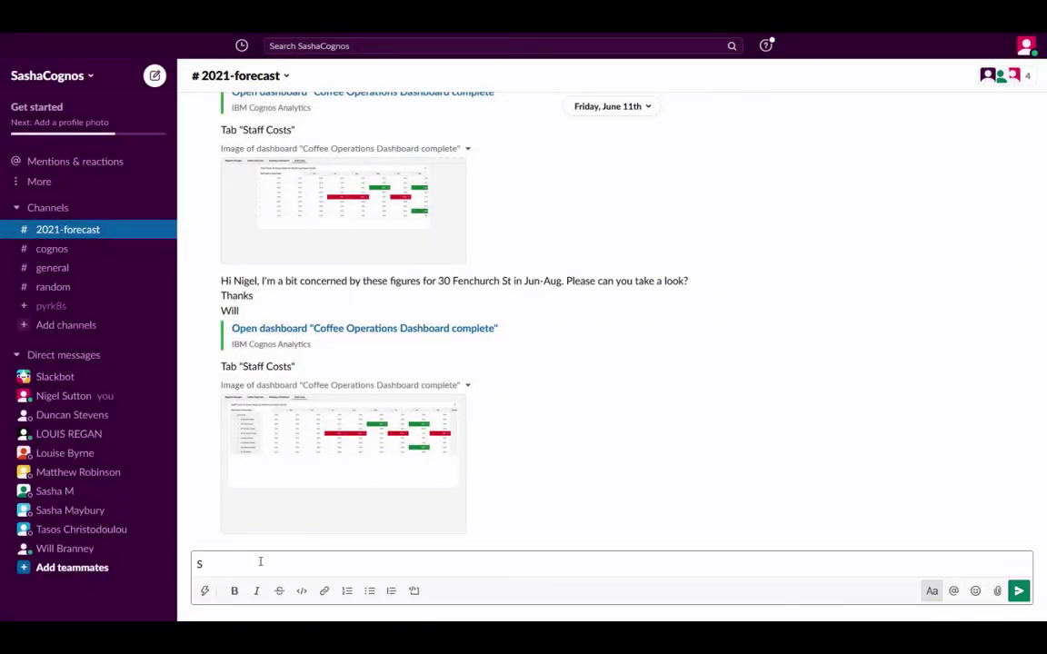
text(ure, will get back )
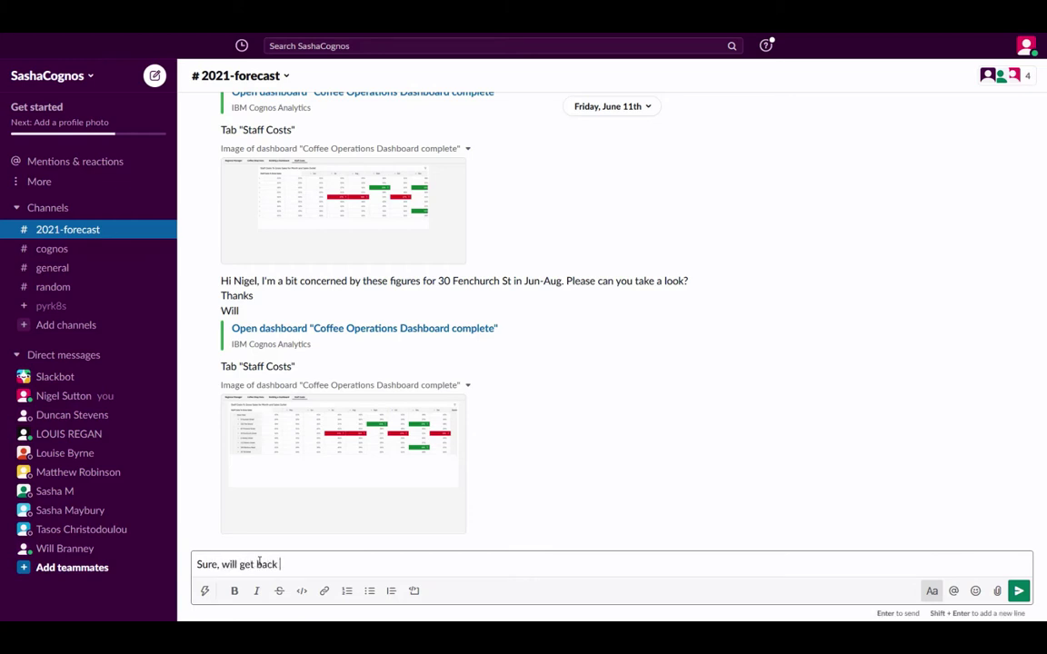
text(to you)
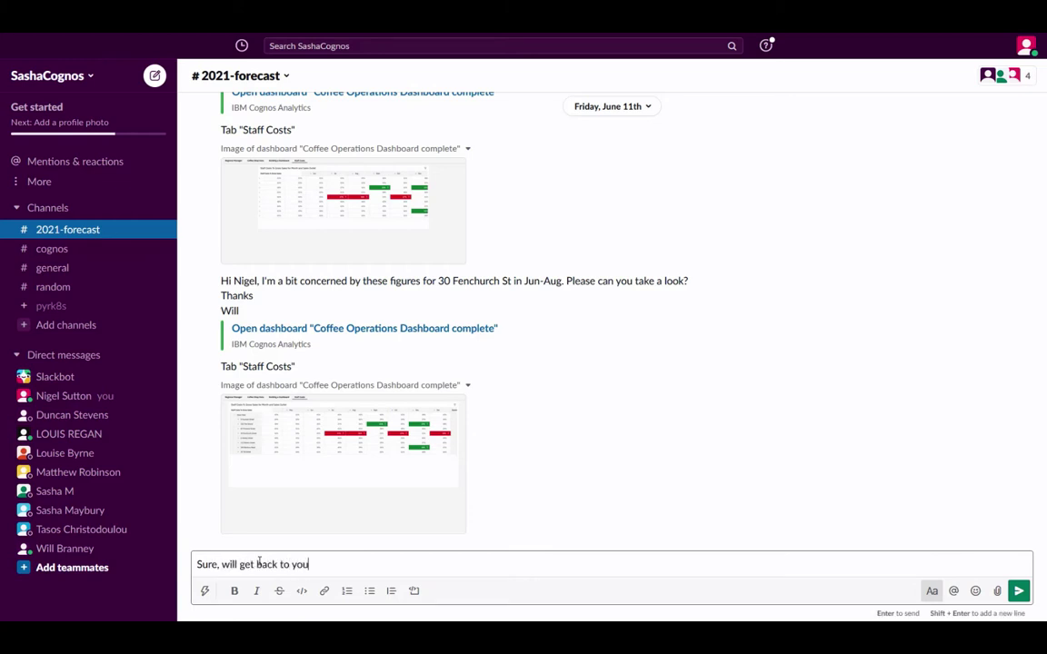
click(362, 332)
click(117, 205)
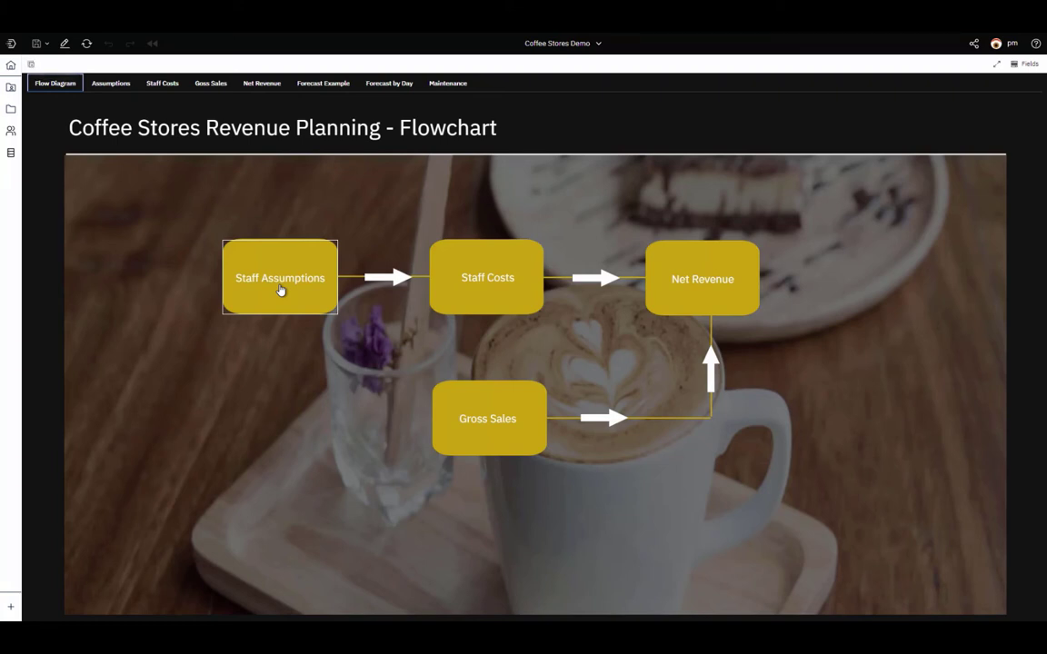
- Review the Staff Assumptions, Staff Costs and Gross Sales tables from the flowchart, then open Net Revenue
click(281, 290)
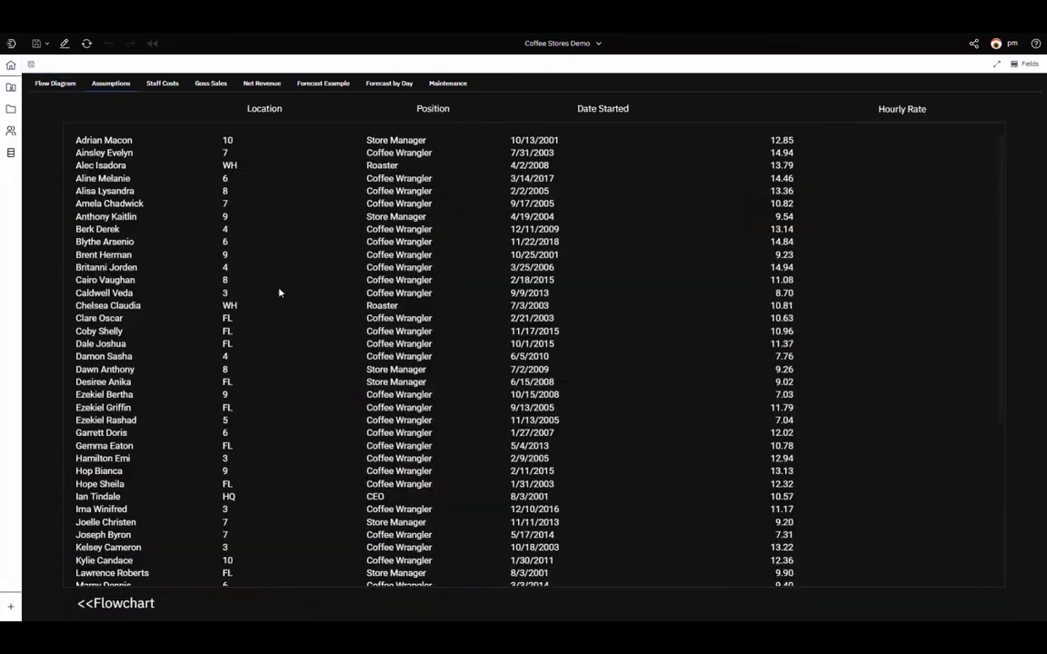
click(139, 605)
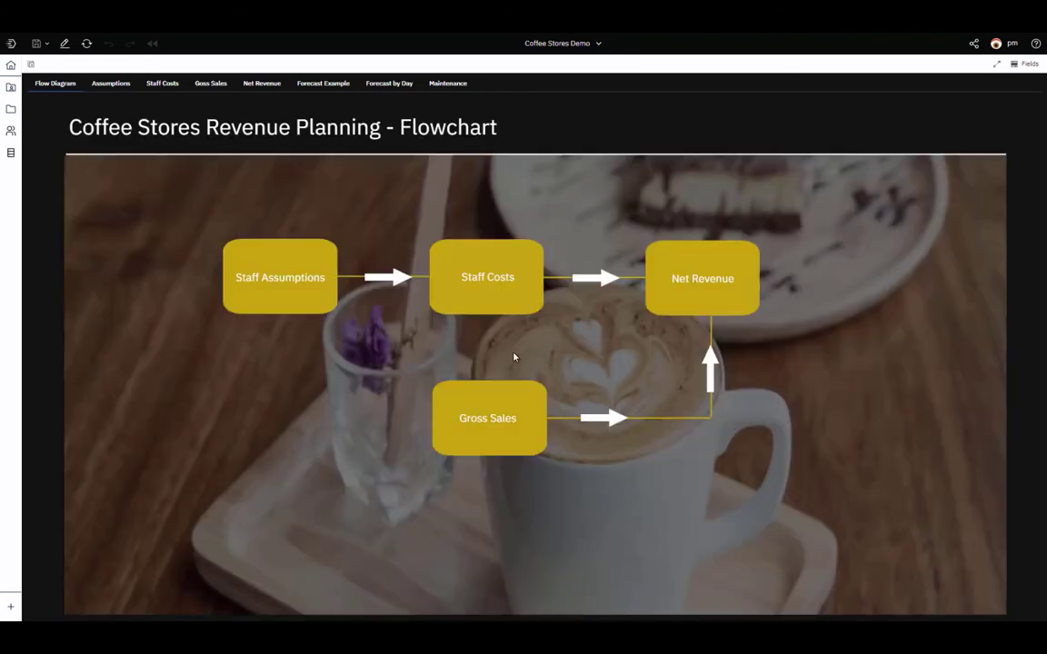
click(492, 286)
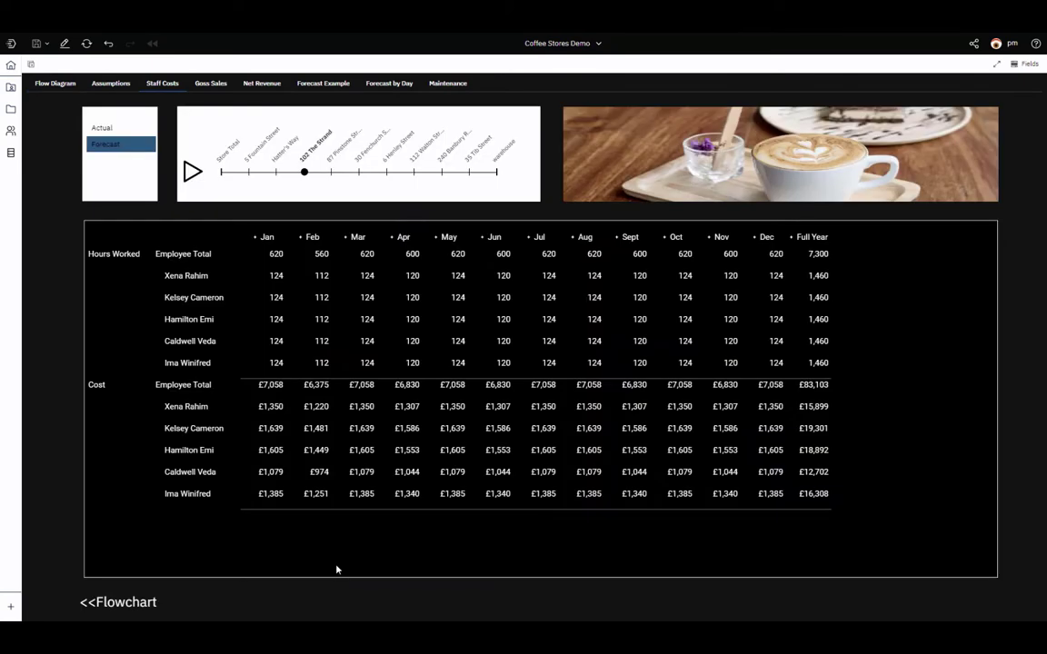
click(130, 606)
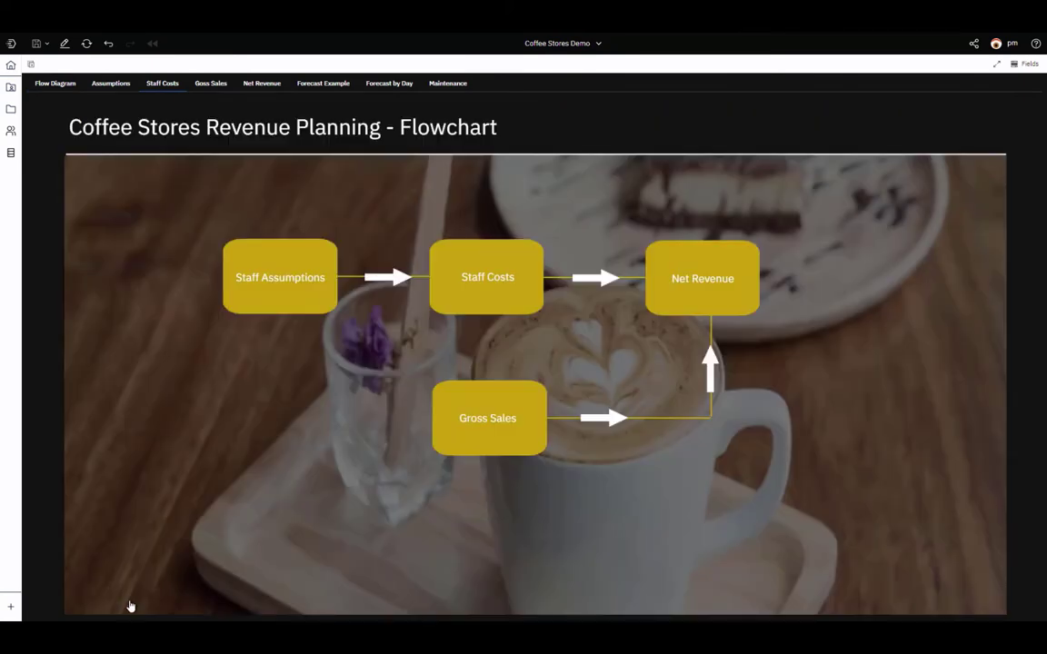
click(479, 435)
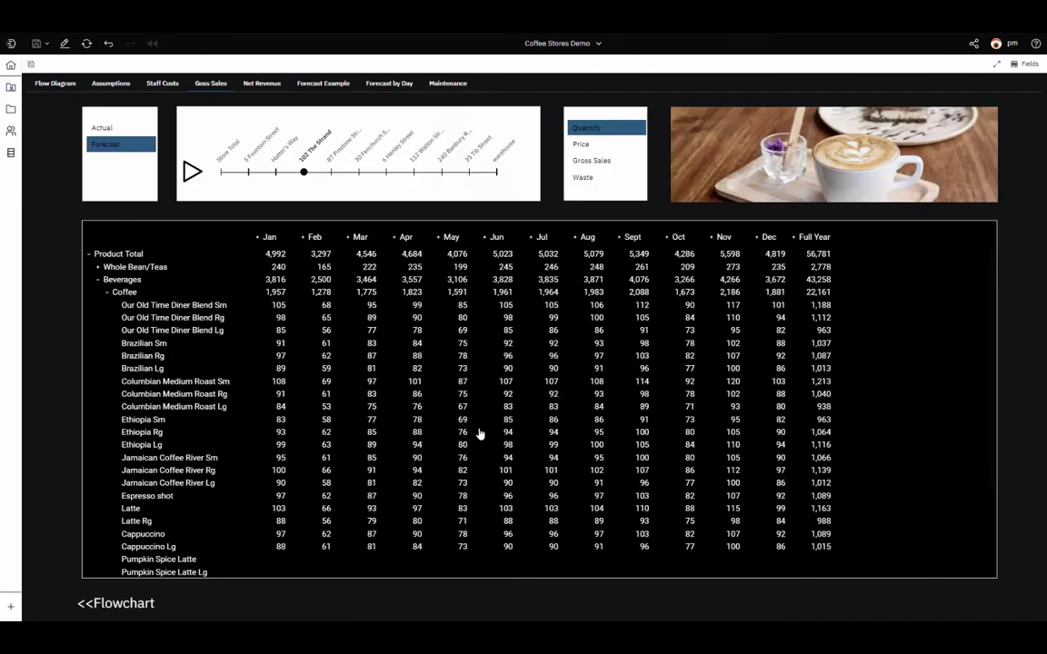
click(116, 607)
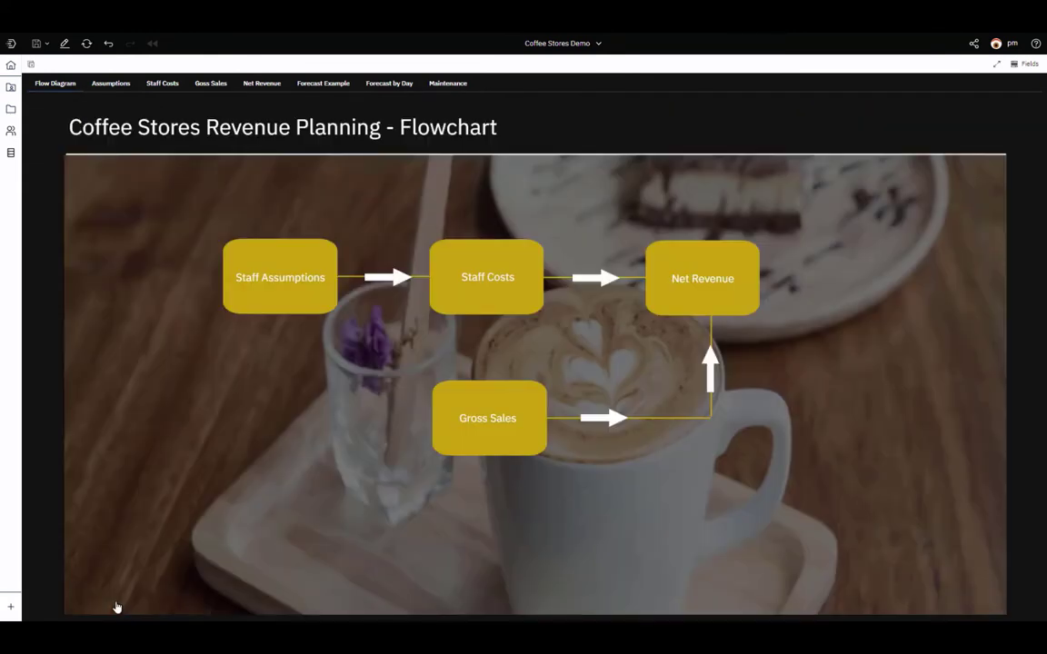
click(702, 282)
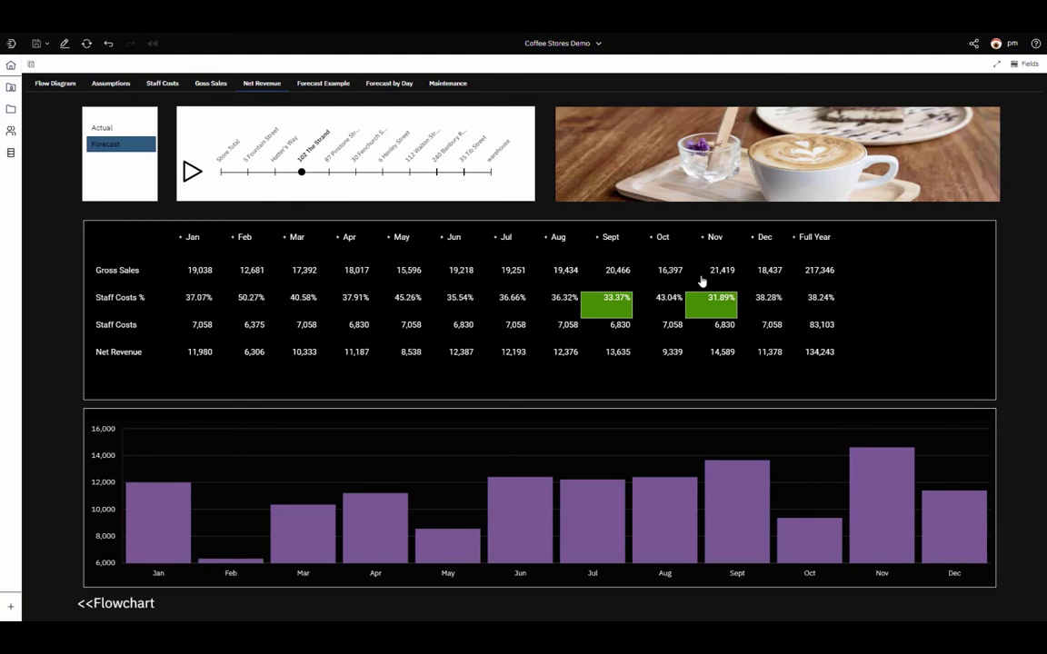
- Select the 30 Fenchurch Street store and view its Staff Costs page
click(356, 174)
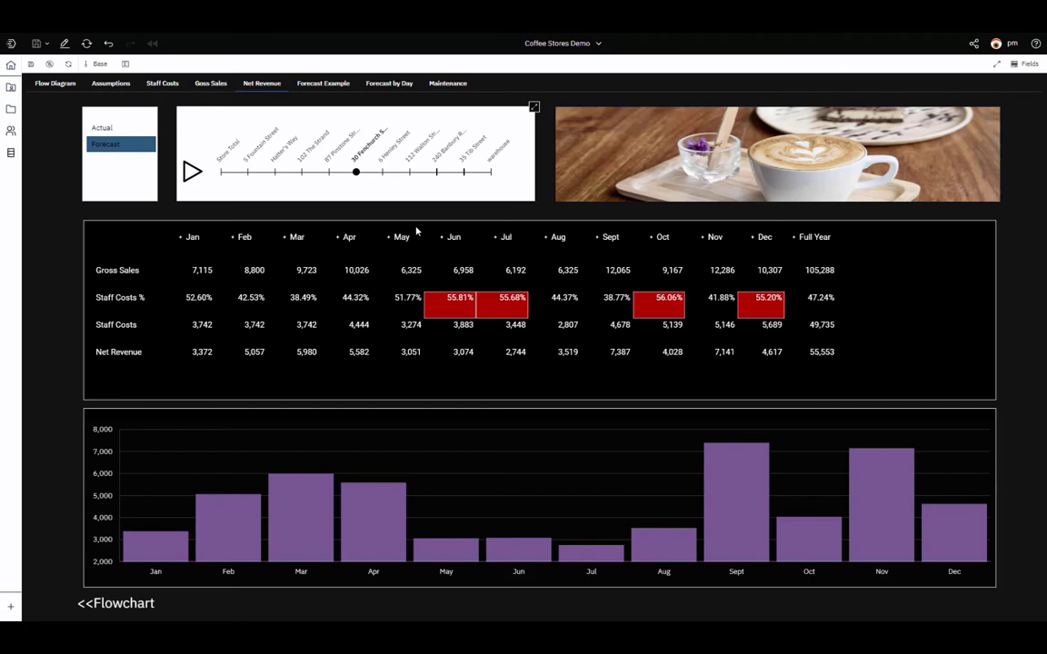
click(162, 86)
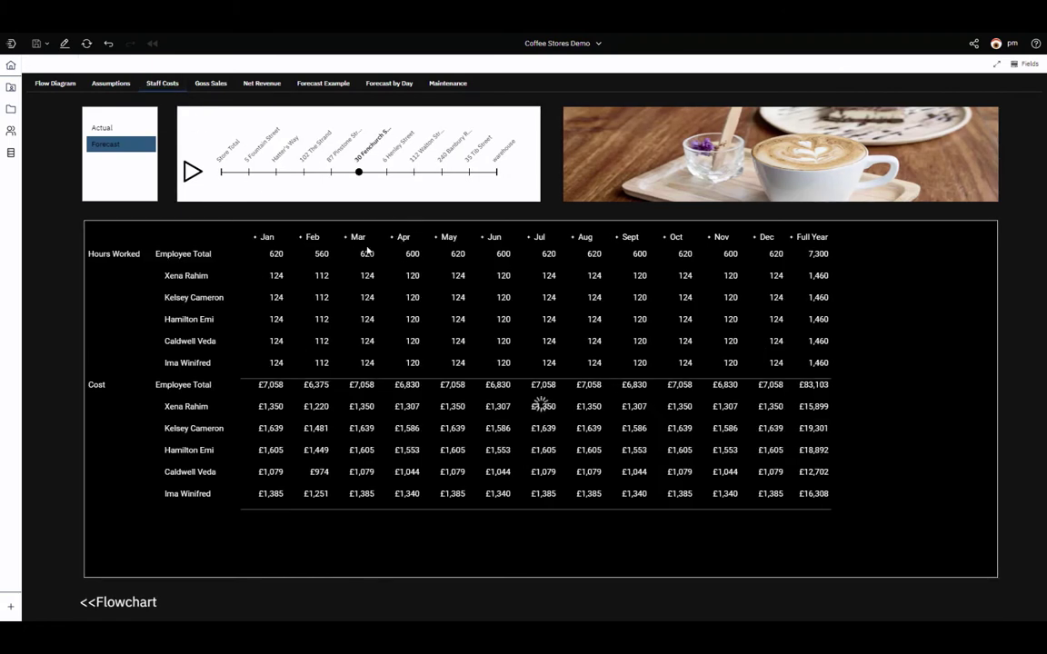
- Hold the June 133 hours entry and set June's Employee Total to 380
right_click(504, 303)
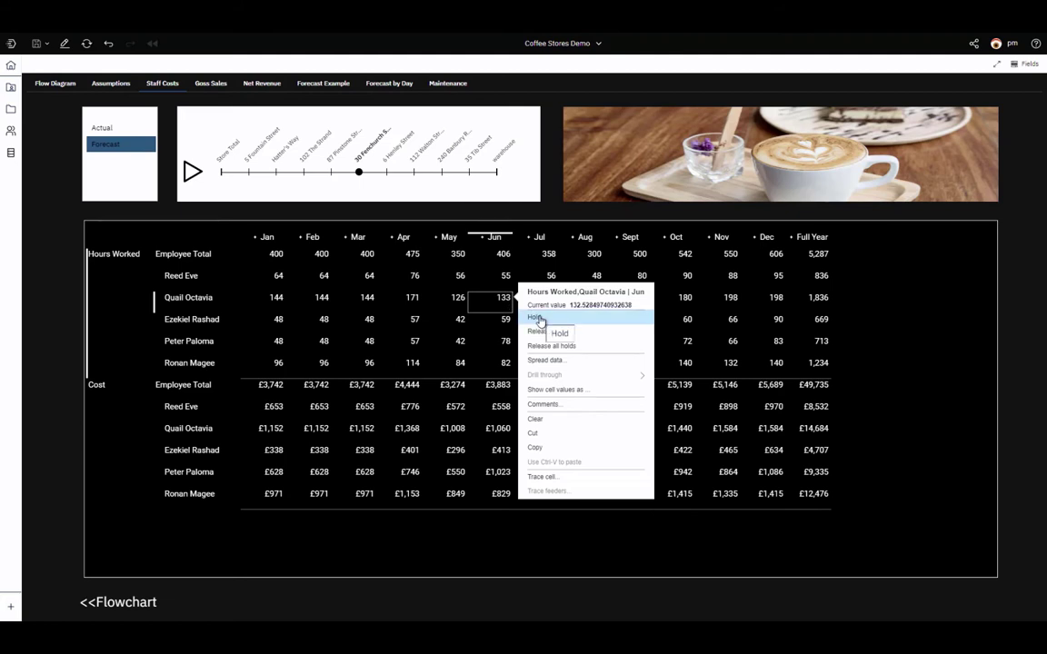
click(539, 320)
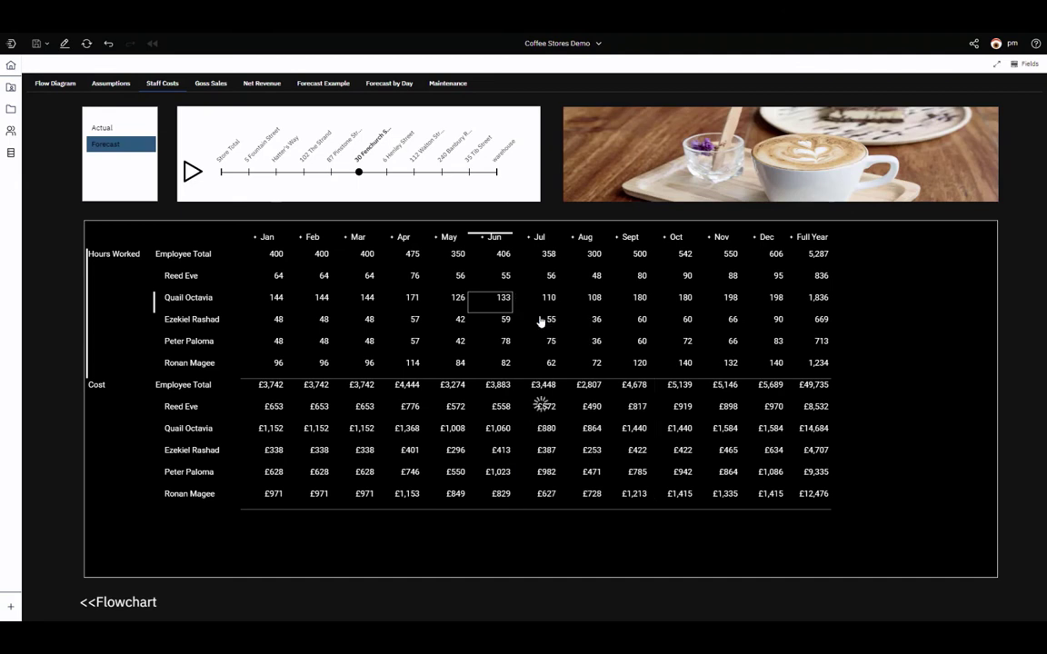
click(505, 258)
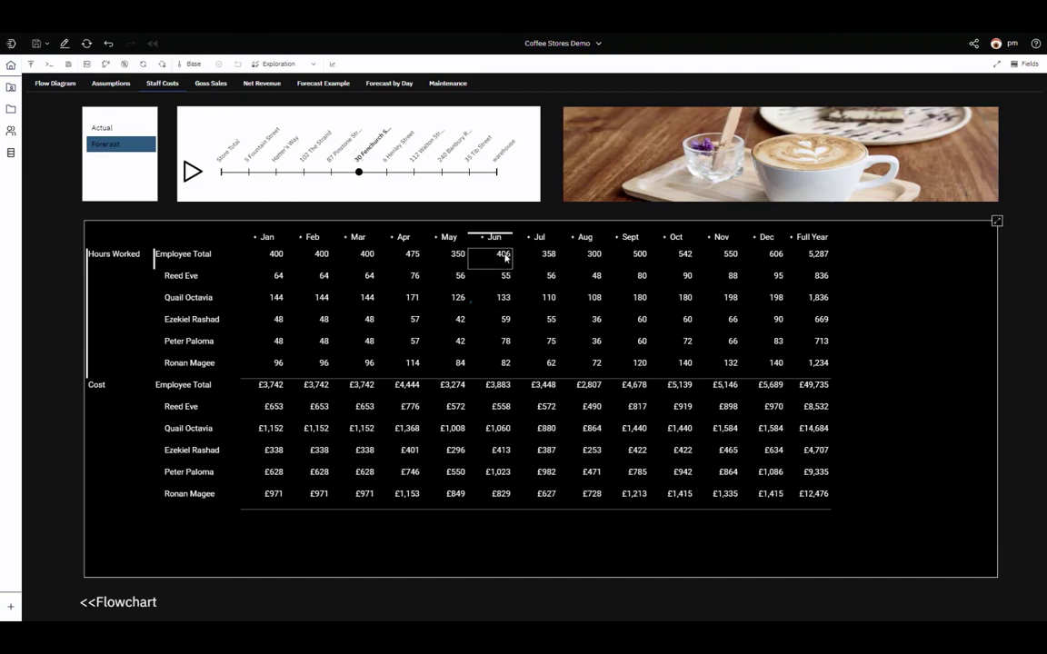
text(380)
key(Return)
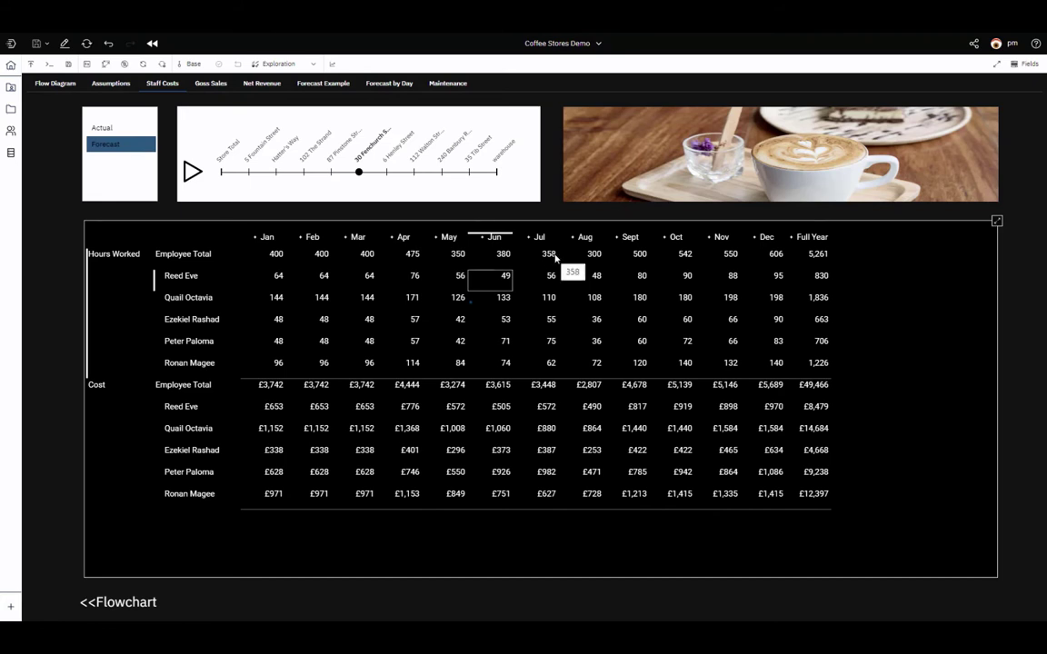
- Set July's Employee Total to 300 and the October 180-hour entry to 140
click(549, 254)
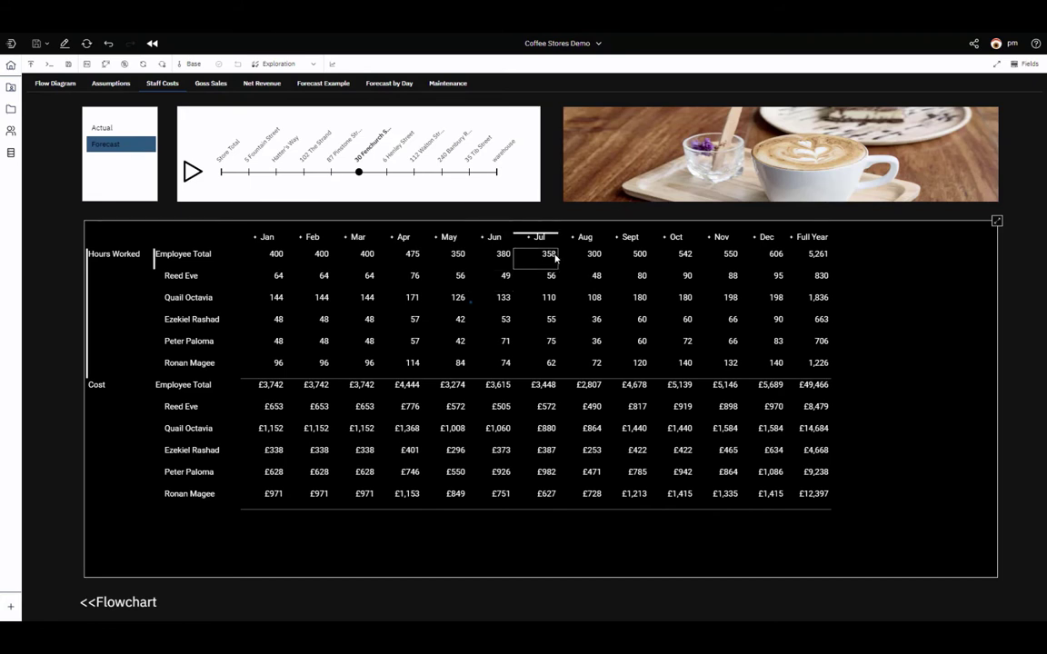
double_click(549, 254)
key(Return)
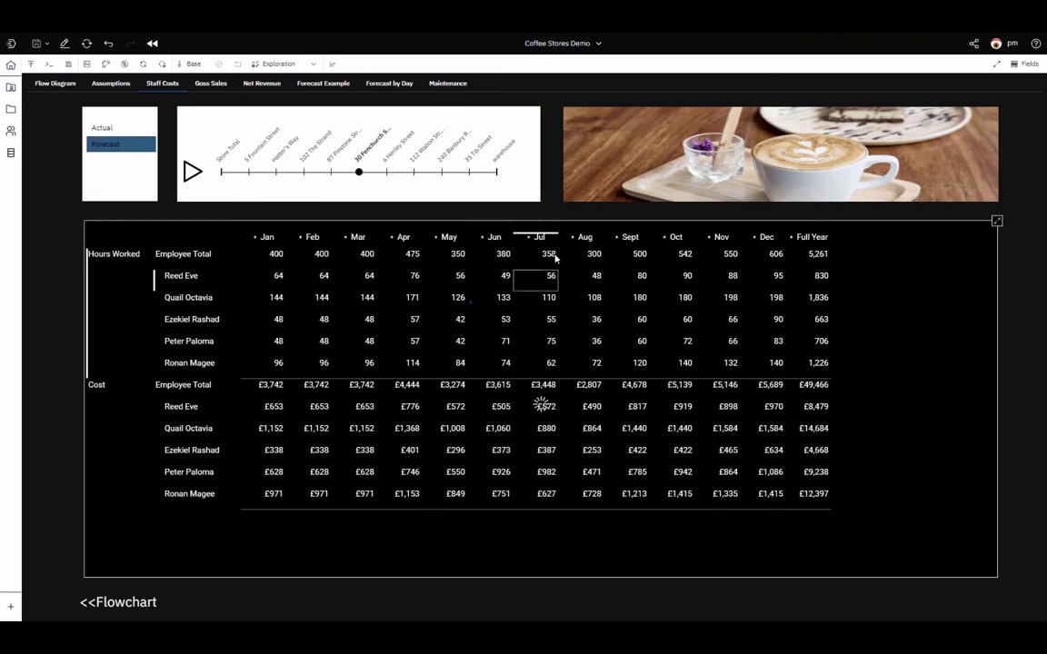
click(685, 300)
double_click(685, 301)
text(140)
key(Return)
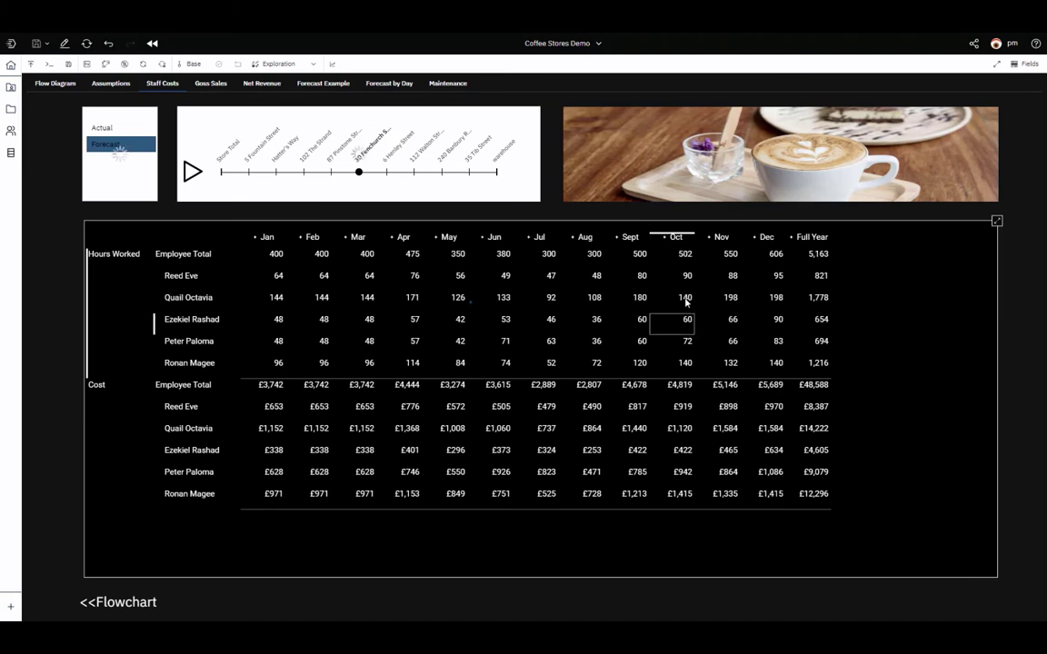
click(269, 84)
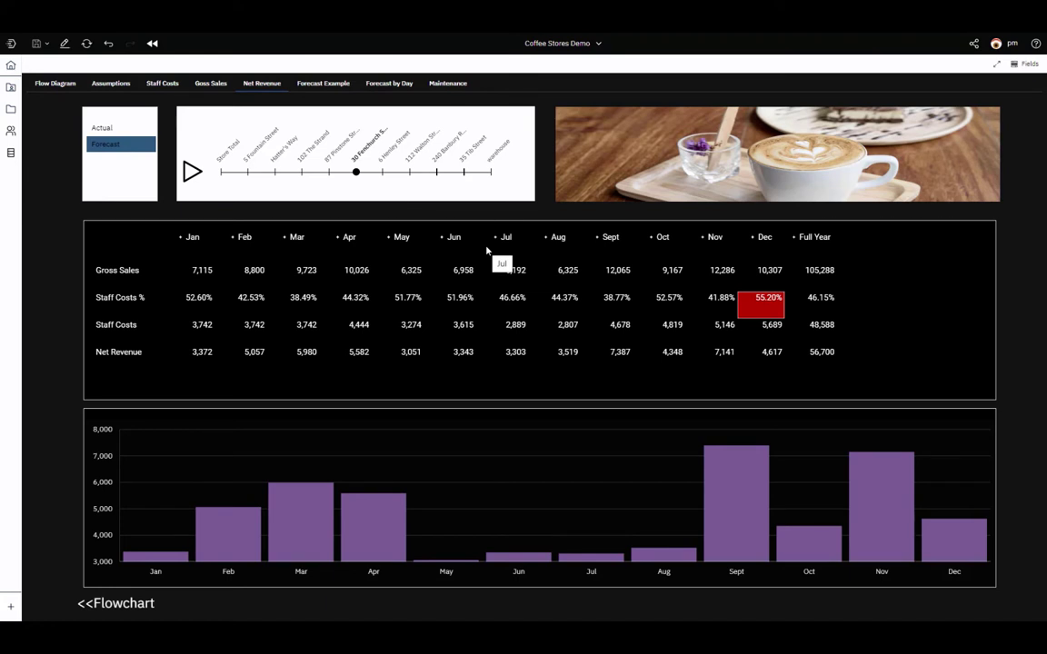
- Export the Net Revenue table to Default.xlsx and open it in Excel
click(289, 238)
click(31, 66)
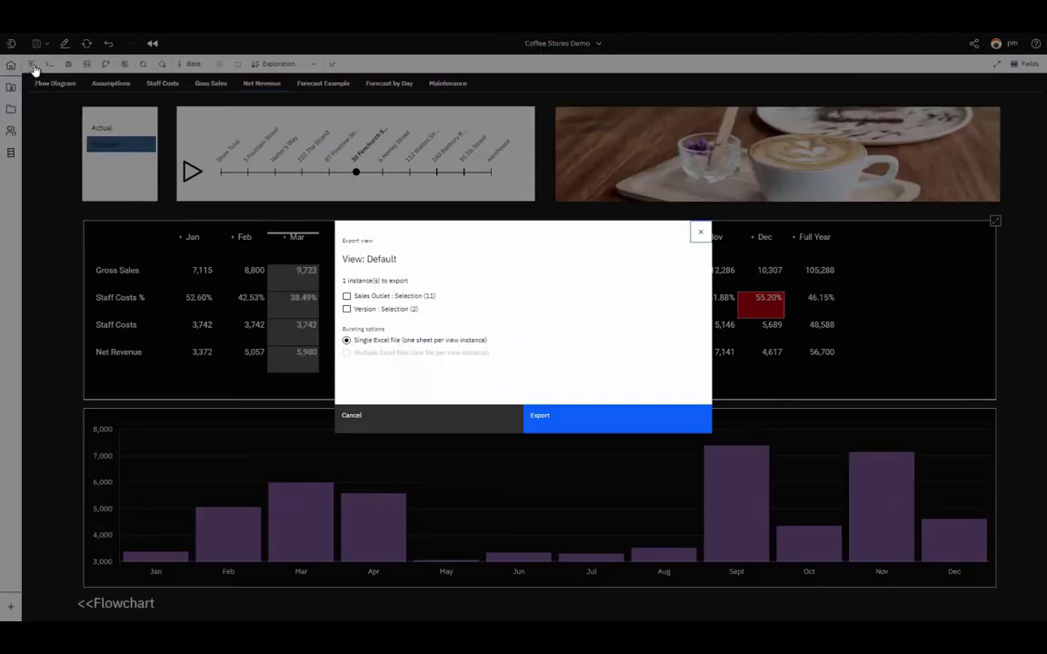
click(532, 430)
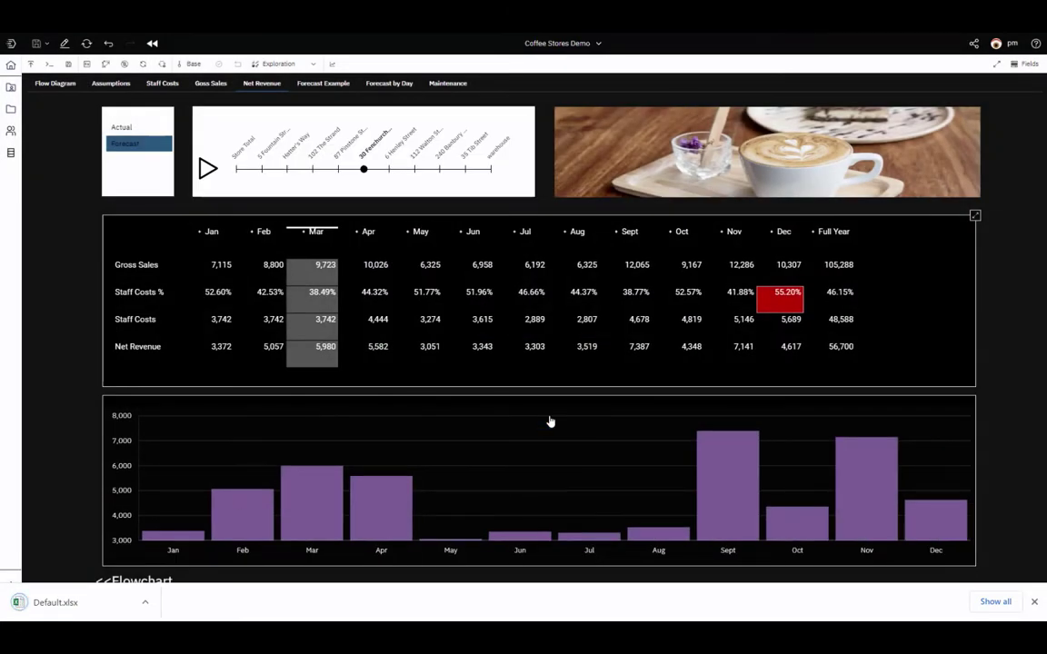
click(144, 605)
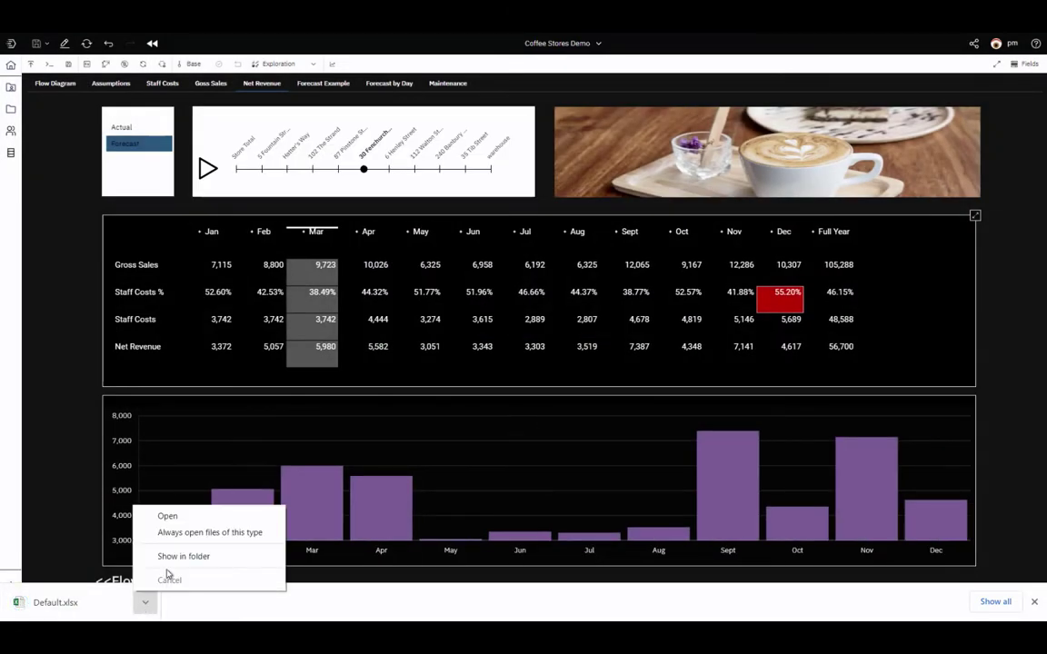
click(178, 516)
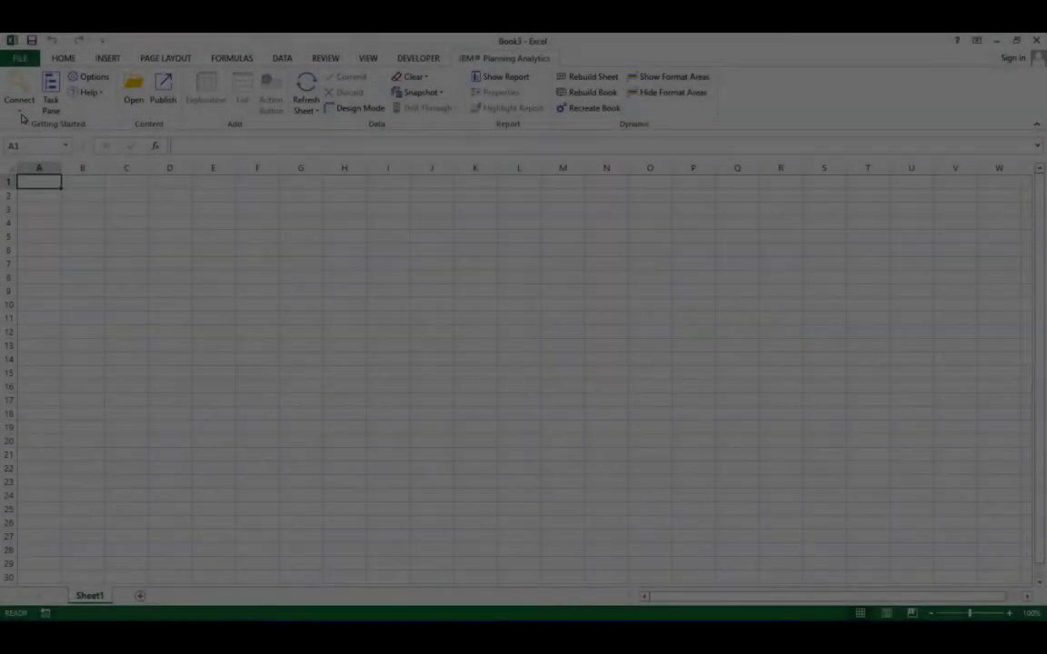
- Connect Excel to IBM Cognos Analytics, logging in with the account username and password
click(19, 96)
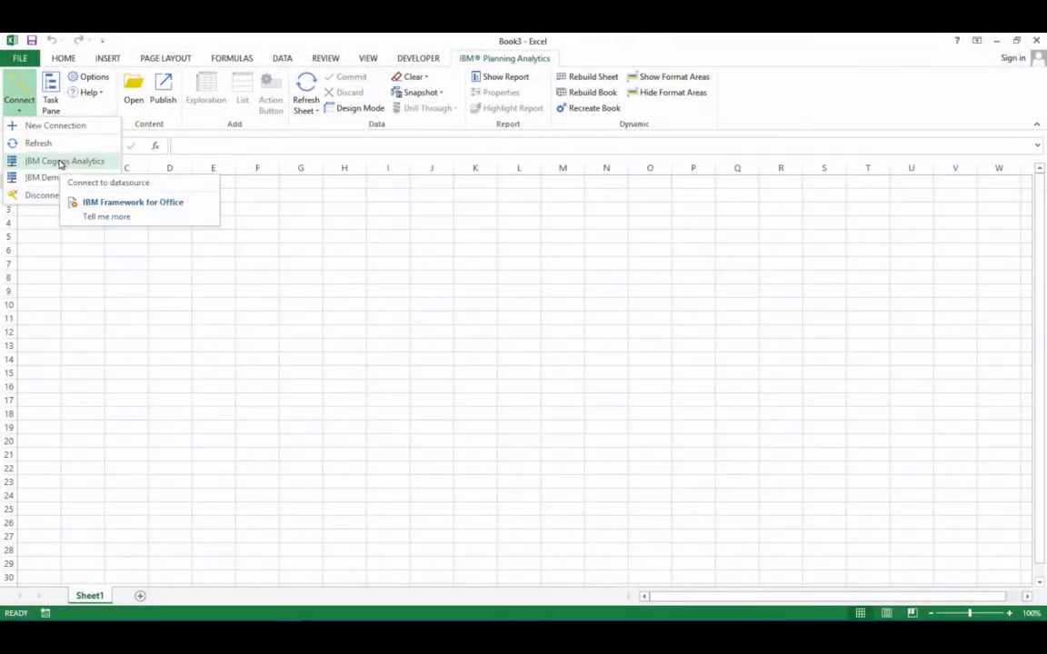
click(61, 163)
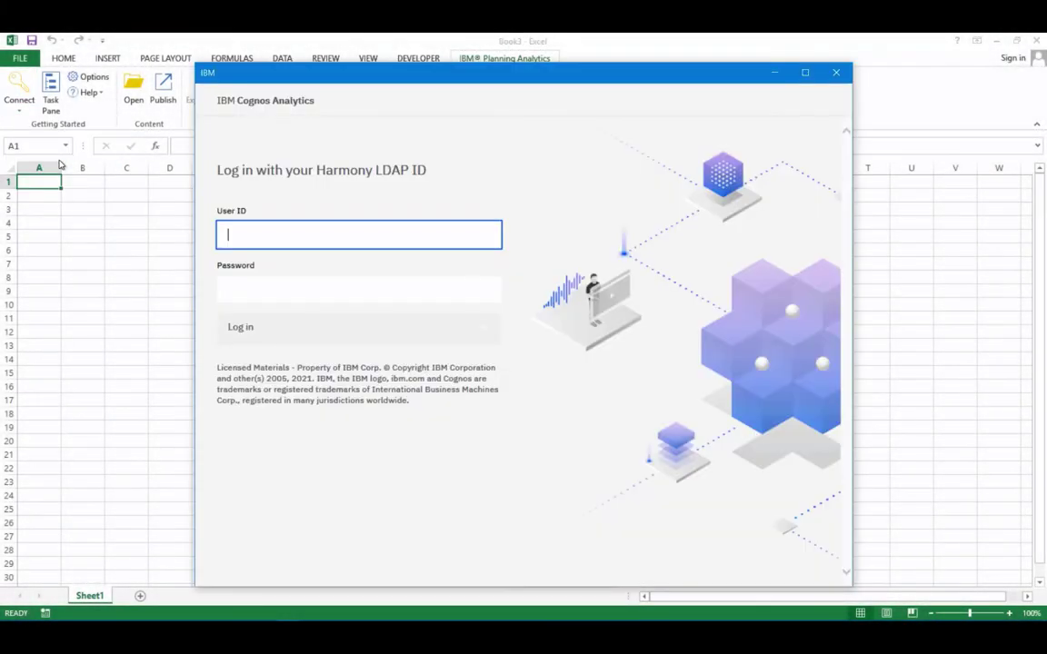
text(pm)
key(Tab)
text(••••••••••)
key(Return)
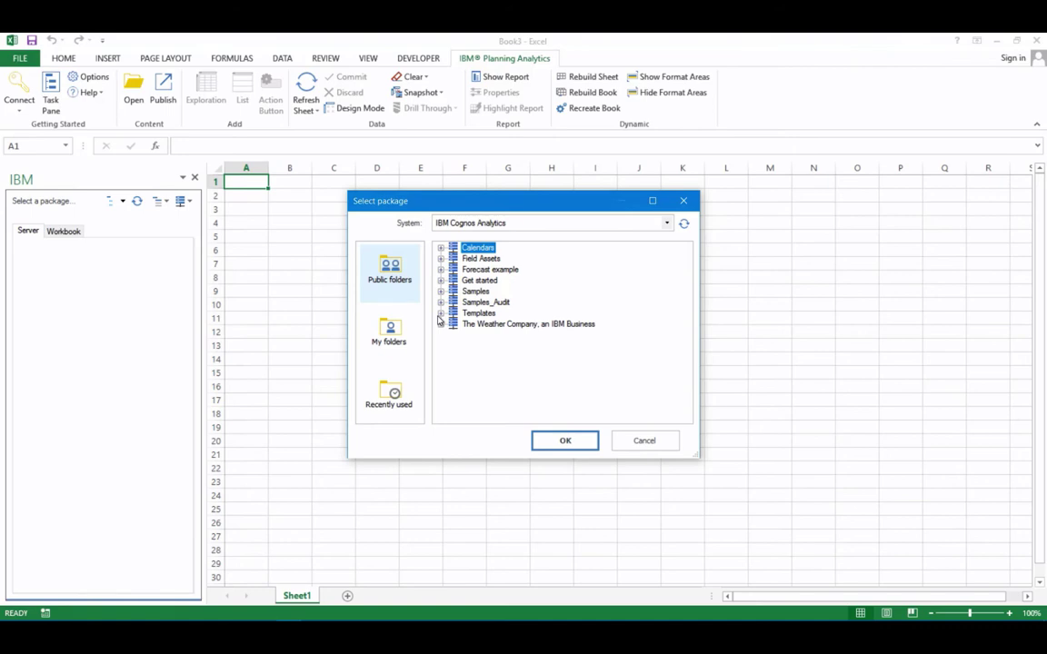
- Load the GO data warehouse (analysis) package from Samples > Models
click(440, 291)
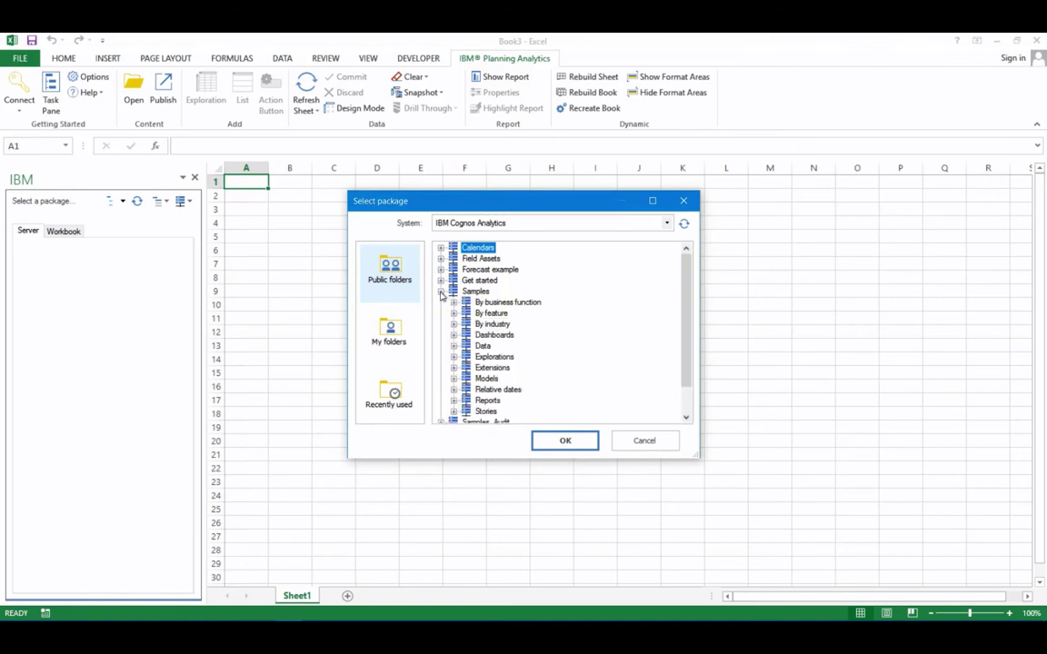
click(453, 378)
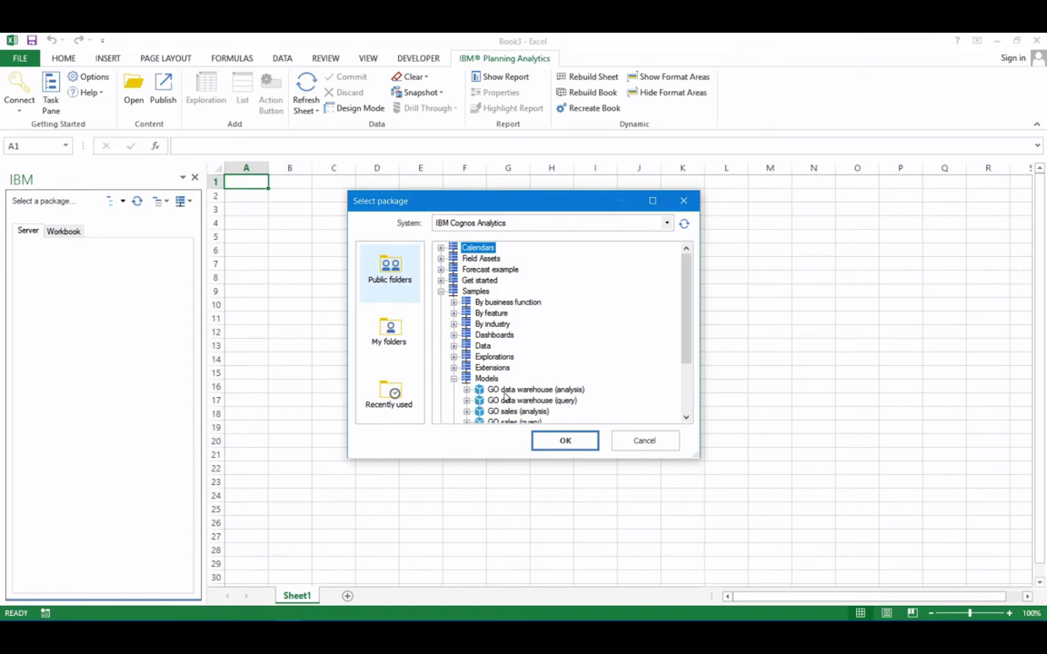
click(496, 390)
- Choose the GO data warehouse (analysis) package and expand Sales and Marketing > Sales
click(564, 439)
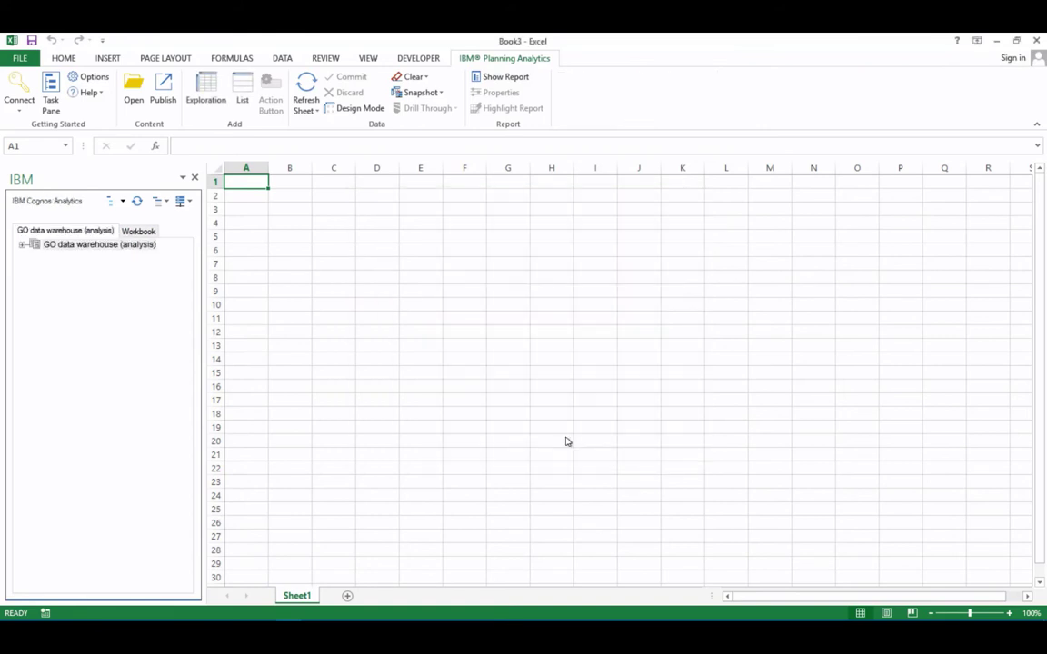
click(22, 244)
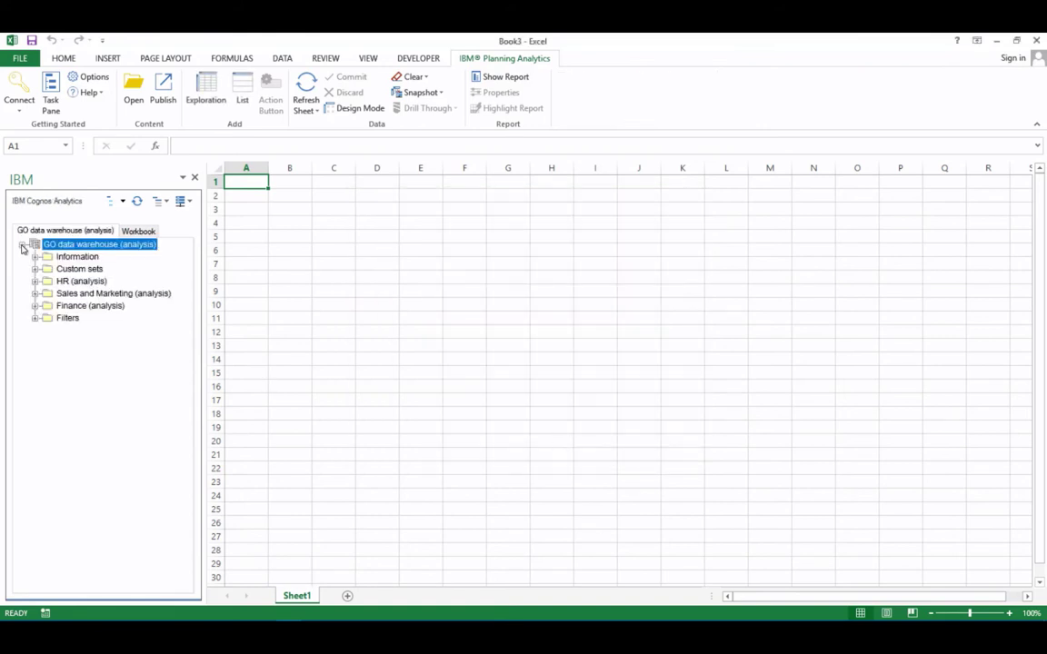
click(34, 294)
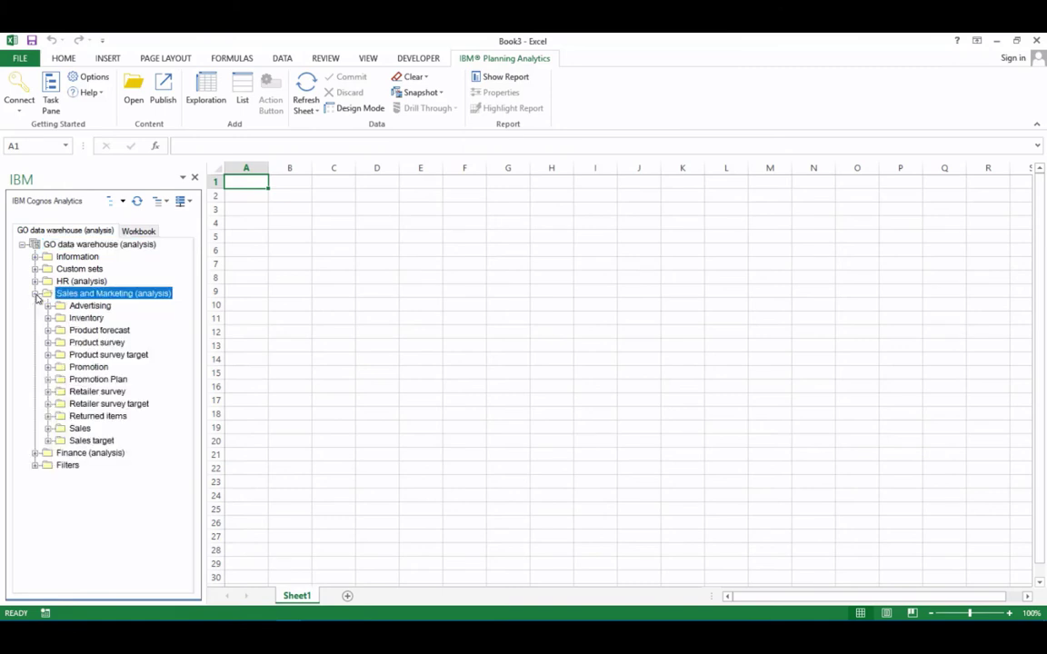
click(48, 429)
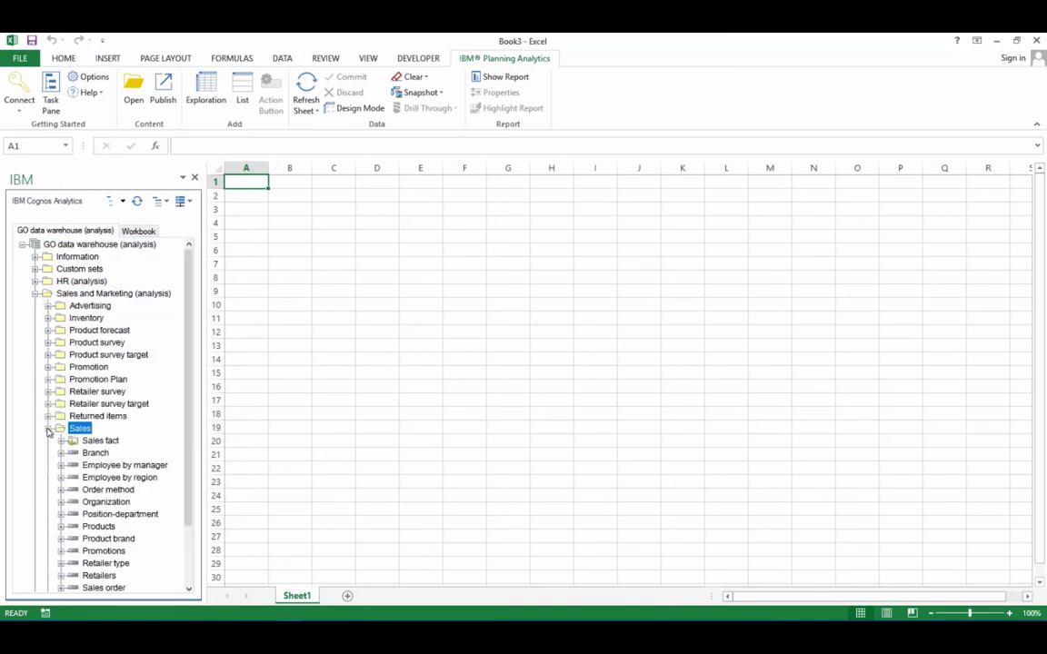
drag(190, 396, 192, 445)
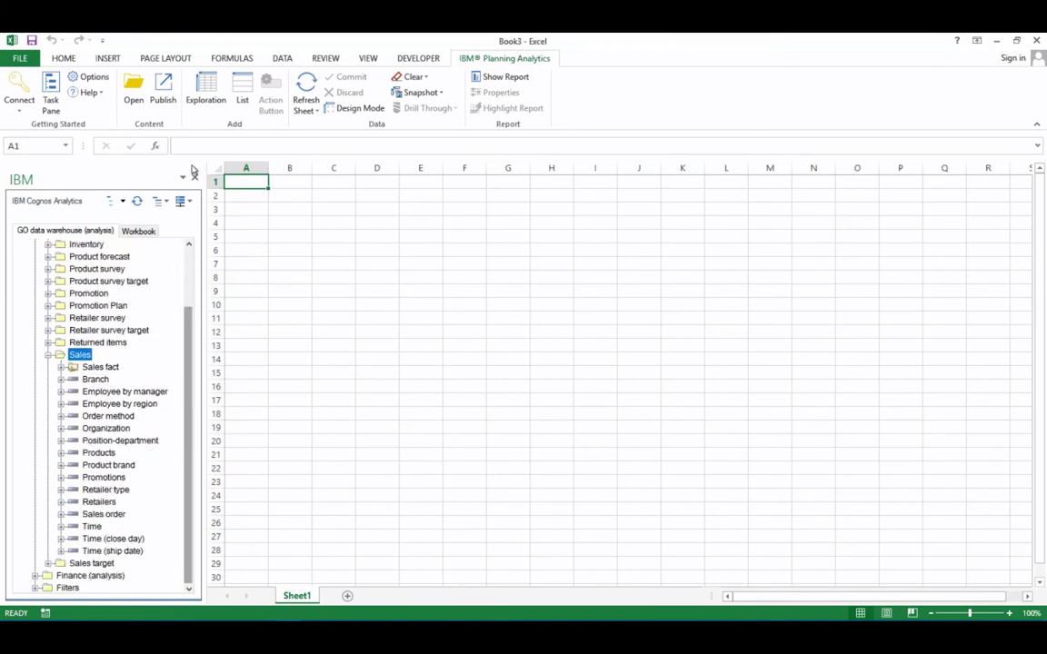
- Build a new exploration with Quantity through Revenue as rows and Organization regions as columns
click(202, 86)
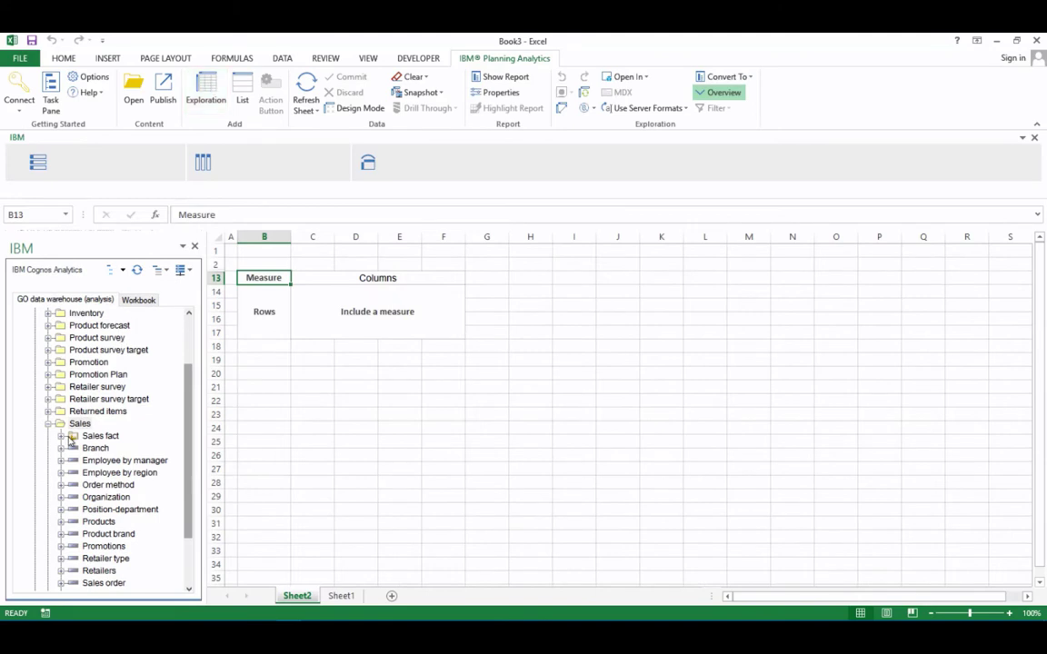
double_click(71, 439)
click(106, 449)
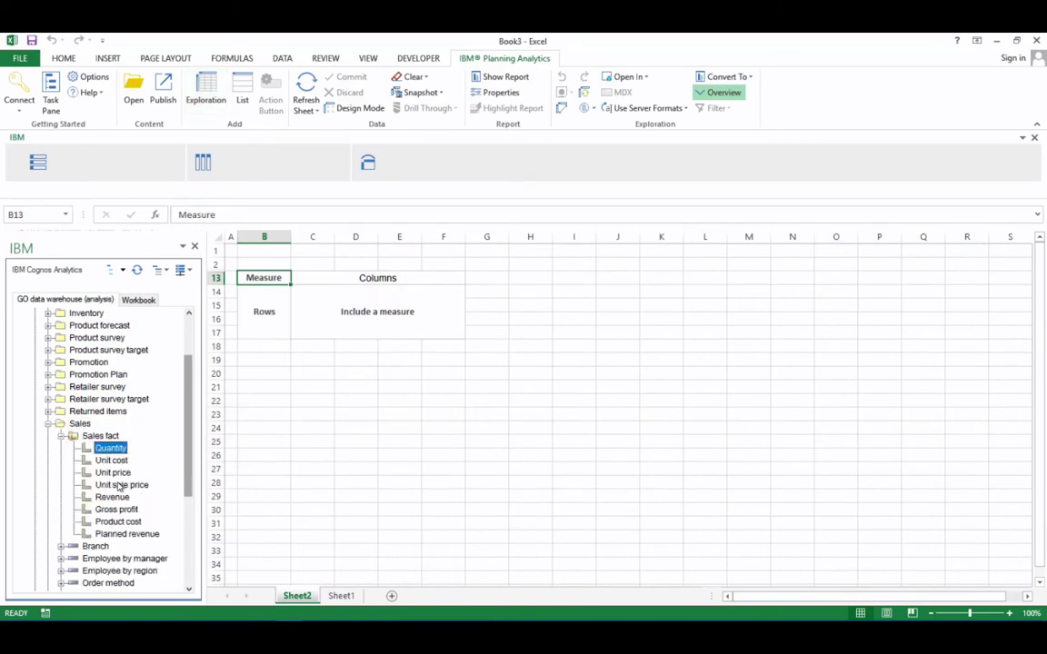
shift+click(112, 497)
drag(105, 439, 275, 322)
drag(189, 416, 189, 468)
drag(106, 484, 329, 284)
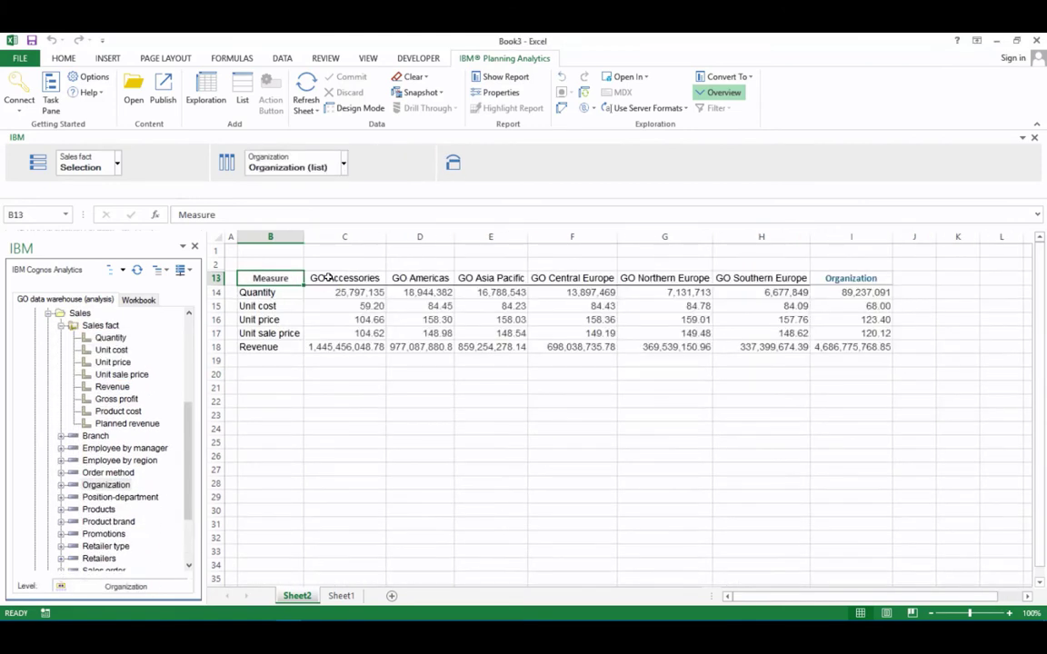
double_click(414, 279)
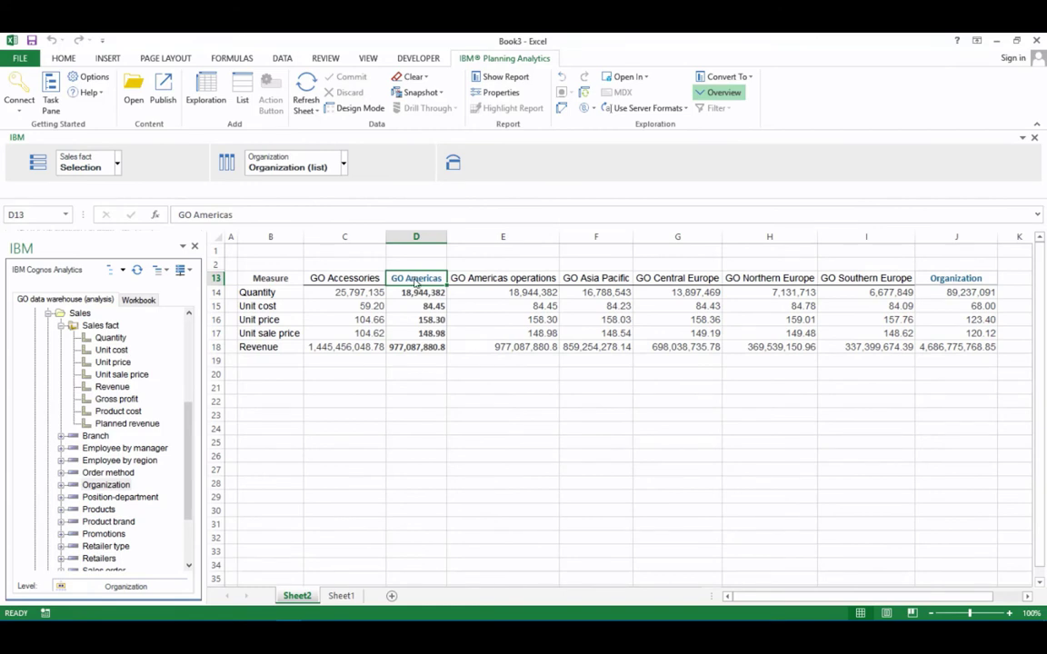
double_click(415, 279)
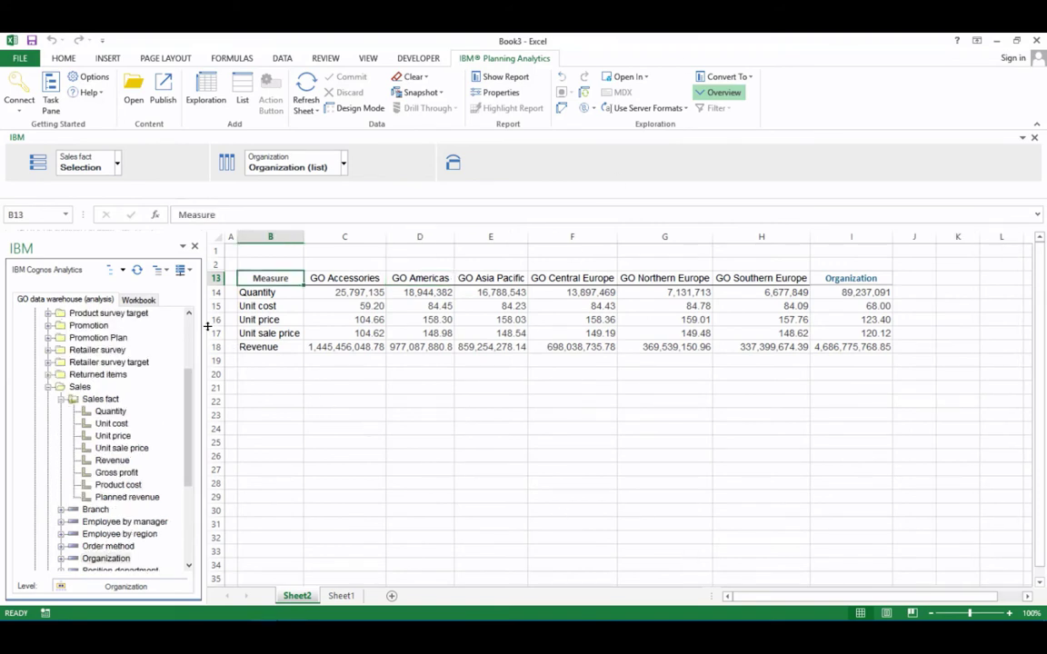
click(191, 272)
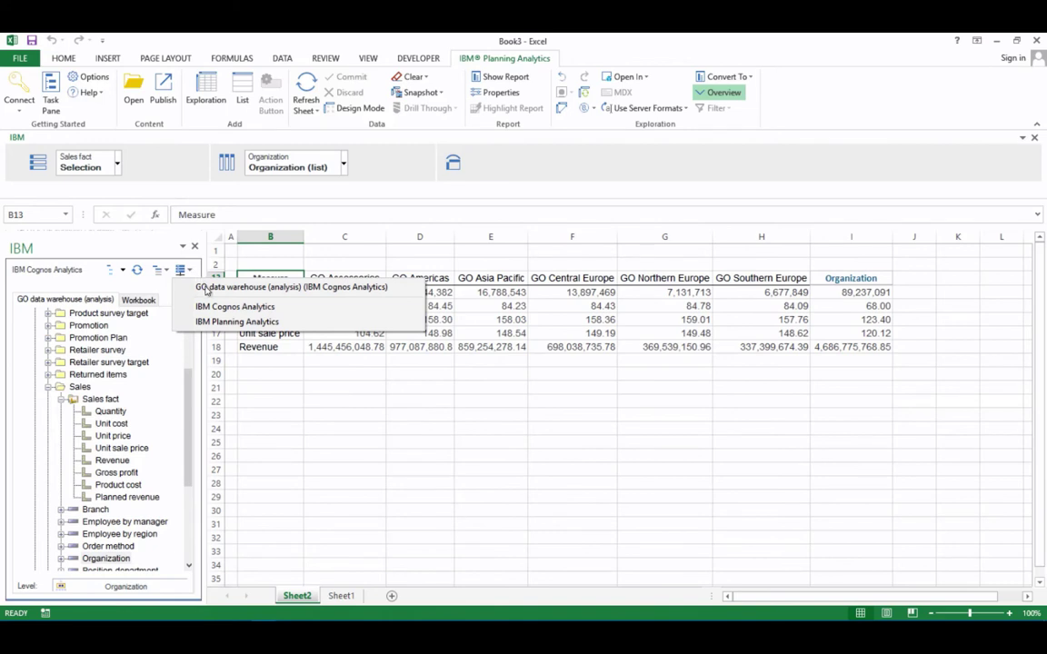
- Explore the Planning Analytics Staff Cost Default view on this sheet
click(219, 323)
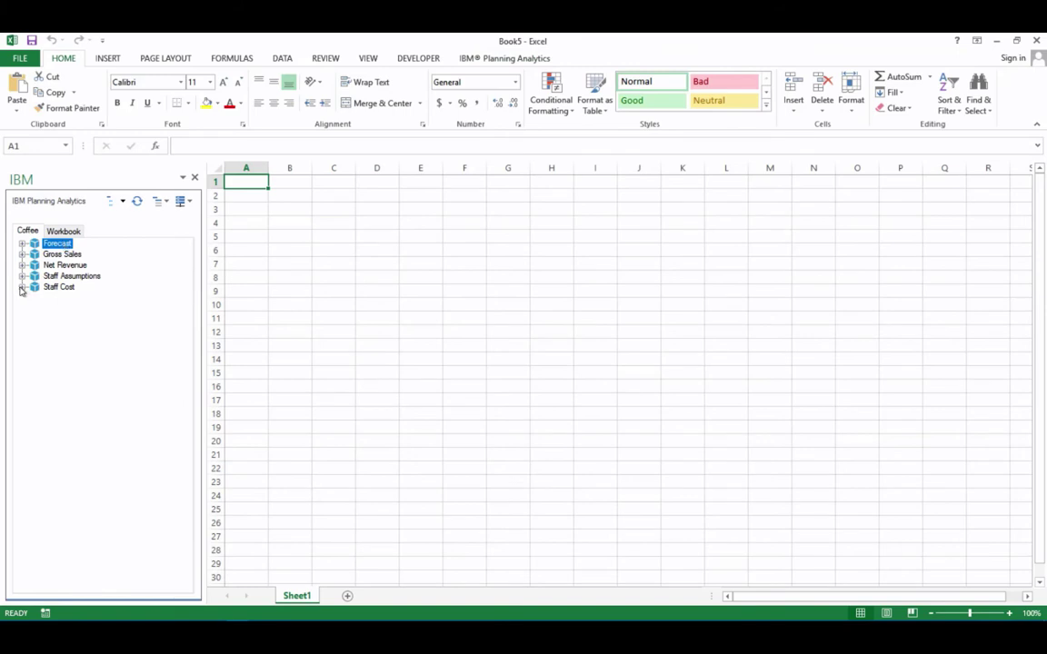
click(22, 286)
click(35, 297)
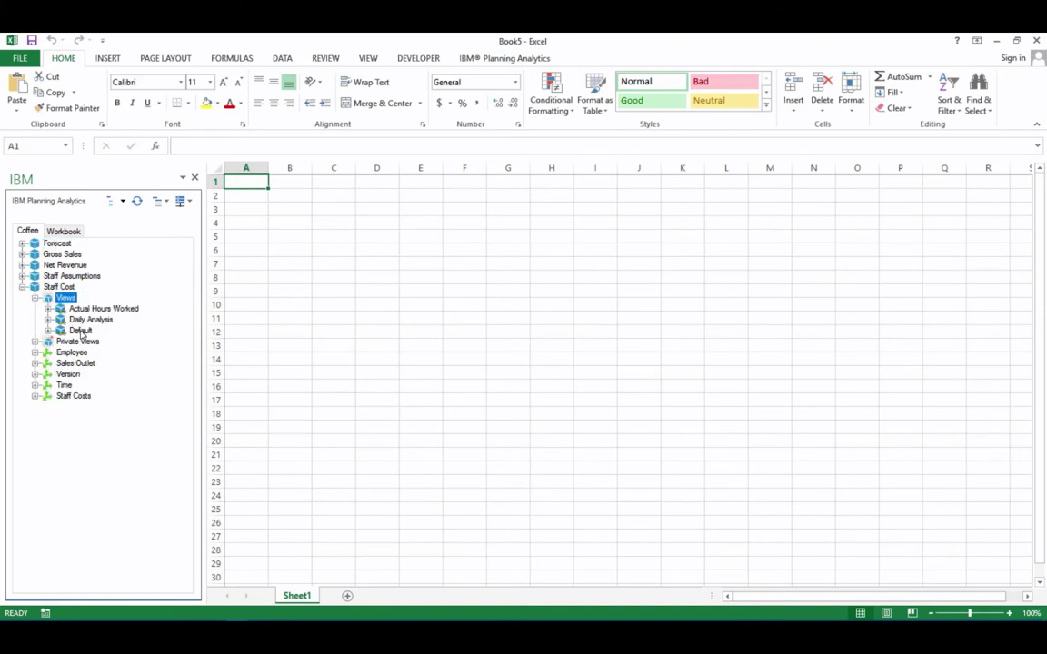
right_click(80, 329)
mouse_move(167, 394)
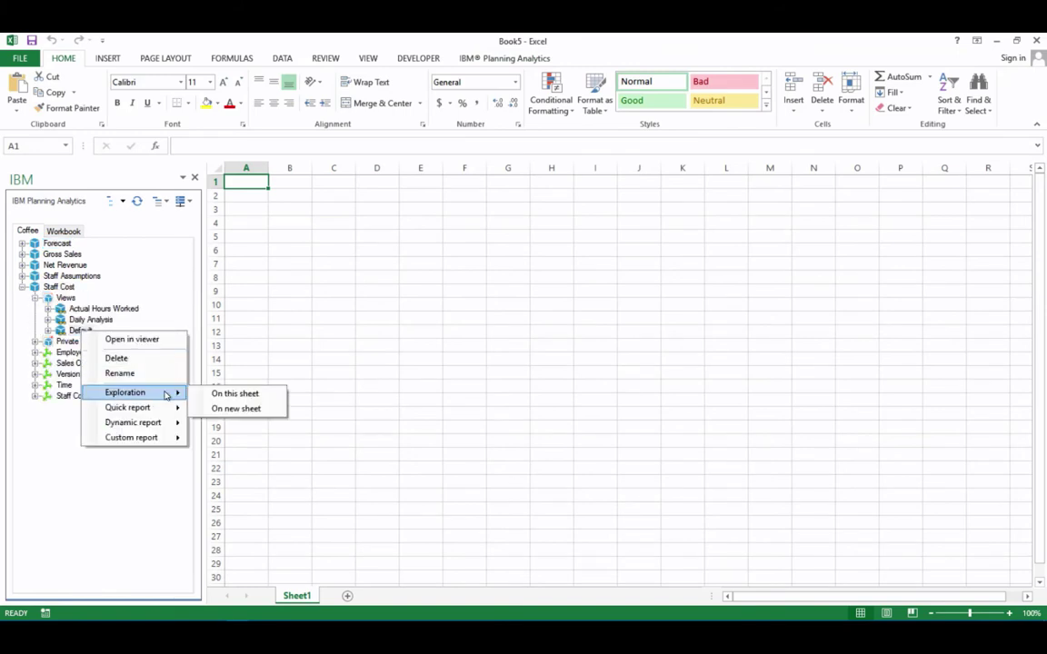
click(216, 395)
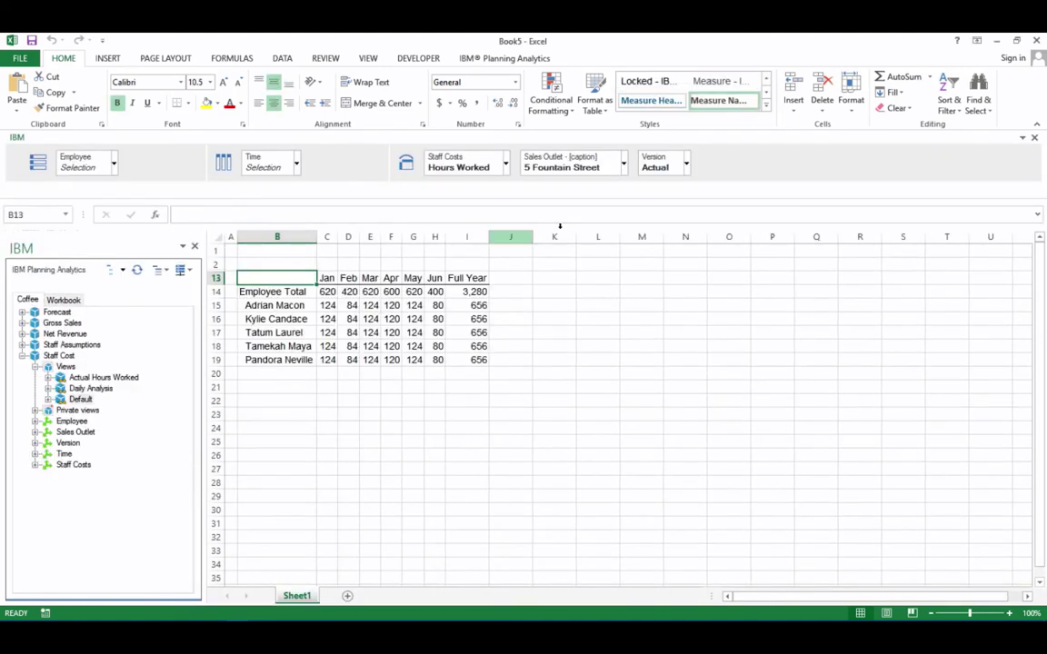
- Set Version to Forecast and convert the exploration to a custom report on this sheet
click(687, 164)
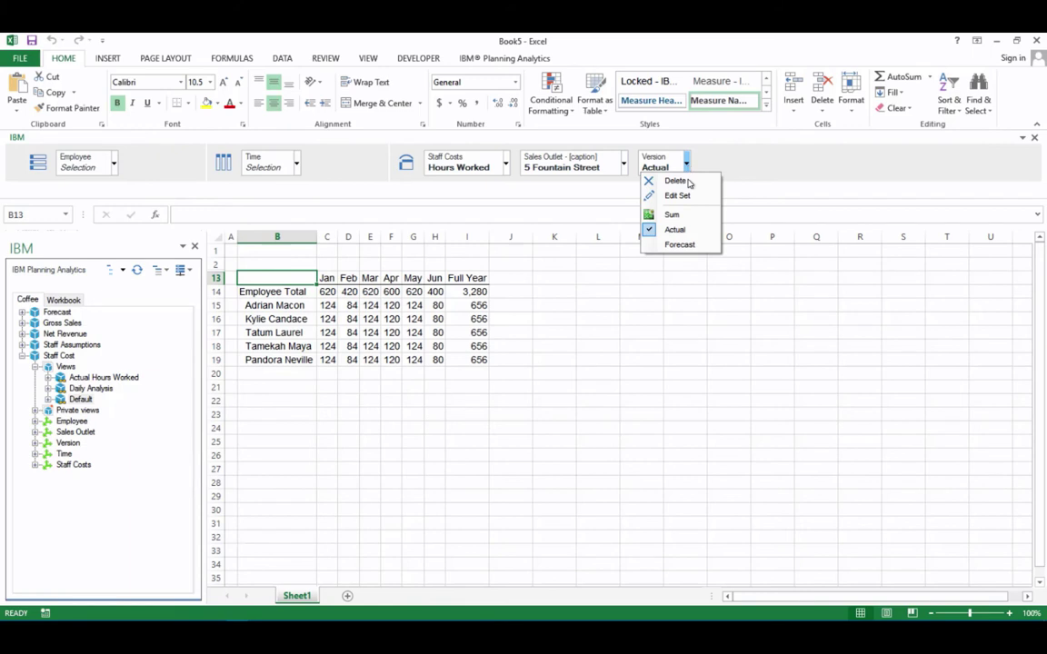
click(678, 245)
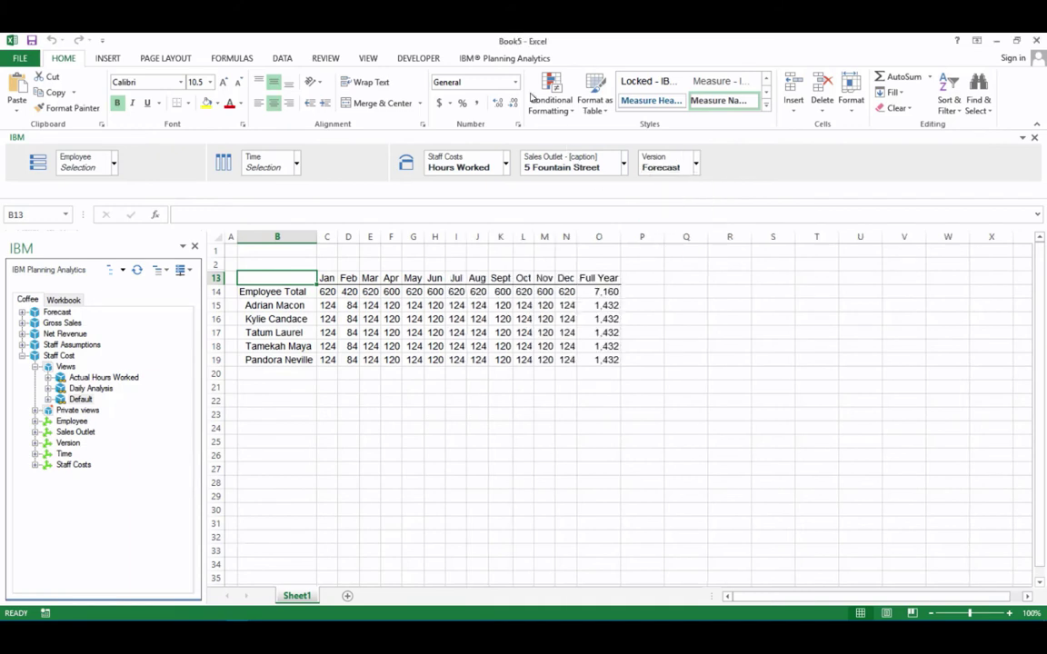
click(503, 58)
click(689, 111)
mouse_move(627, 145)
click(700, 147)
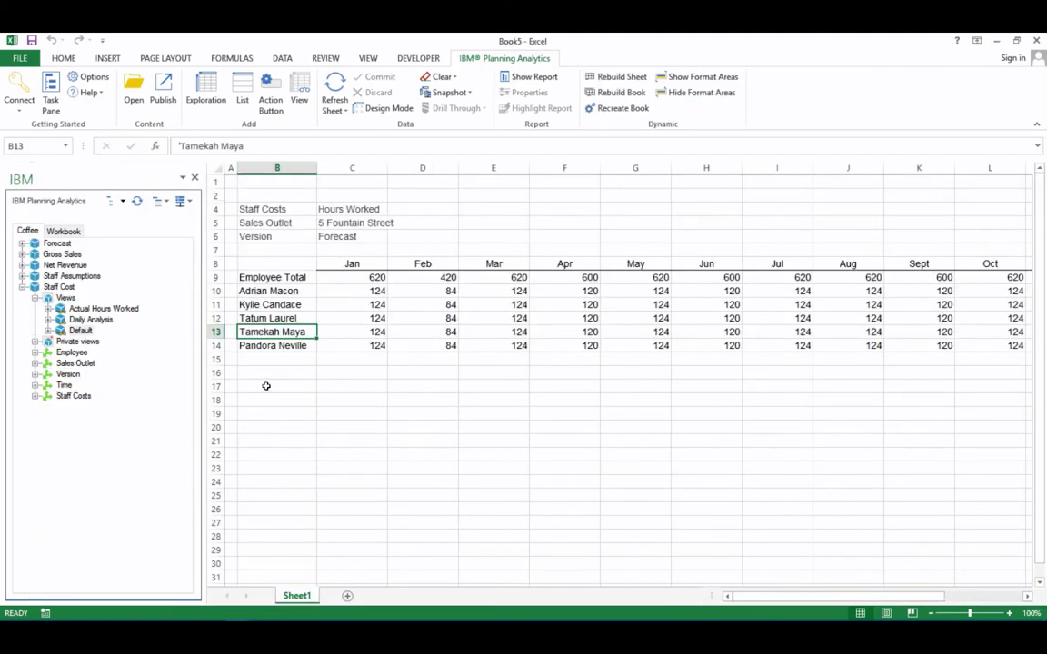
- Insert the Net Revenue Default view as a custom report at cell B17
click(266, 386)
click(22, 265)
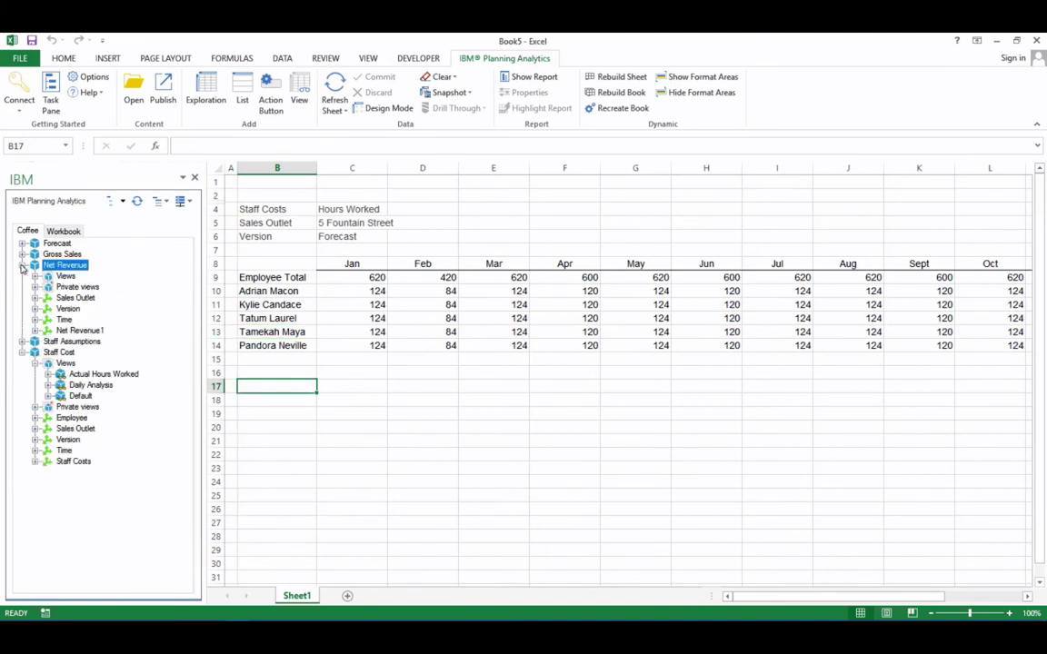
click(35, 276)
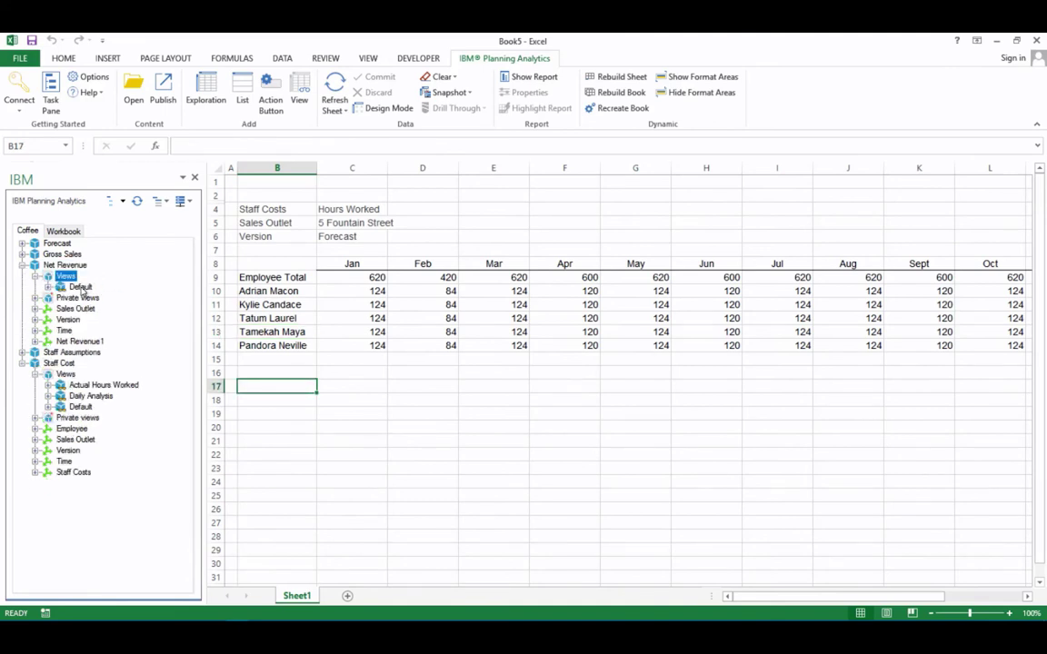
right_click(81, 289)
mouse_move(176, 393)
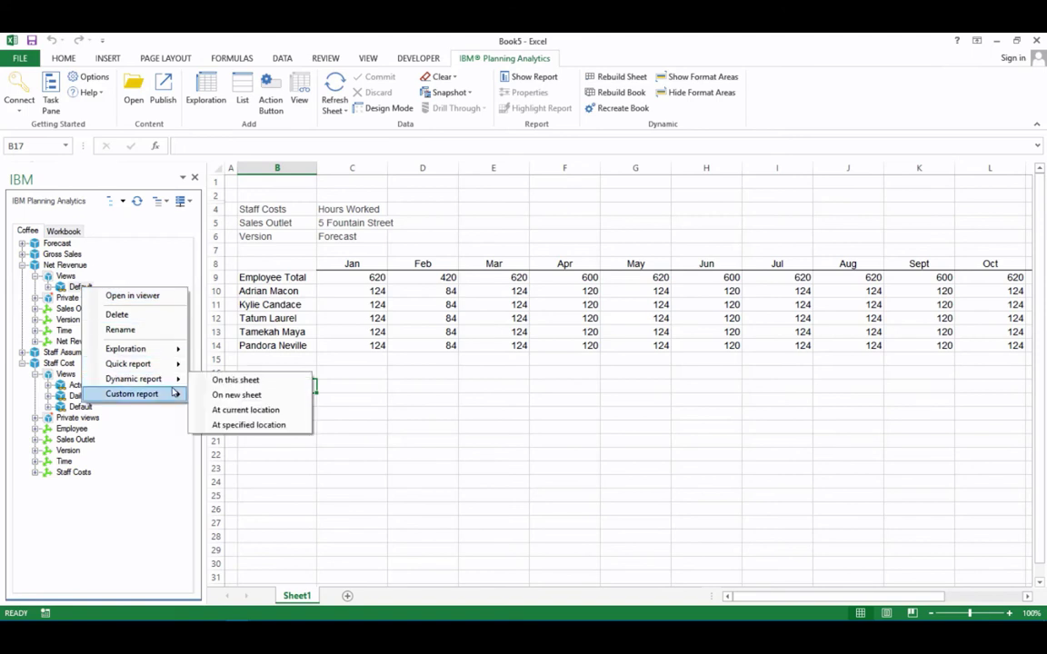
click(243, 410)
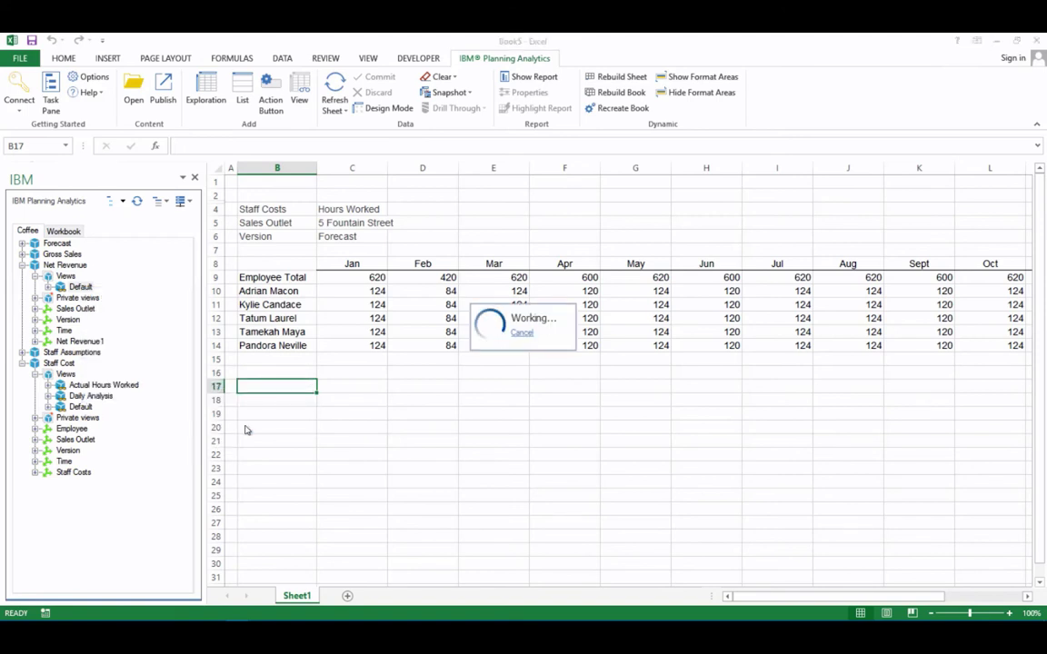
click(398, 293)
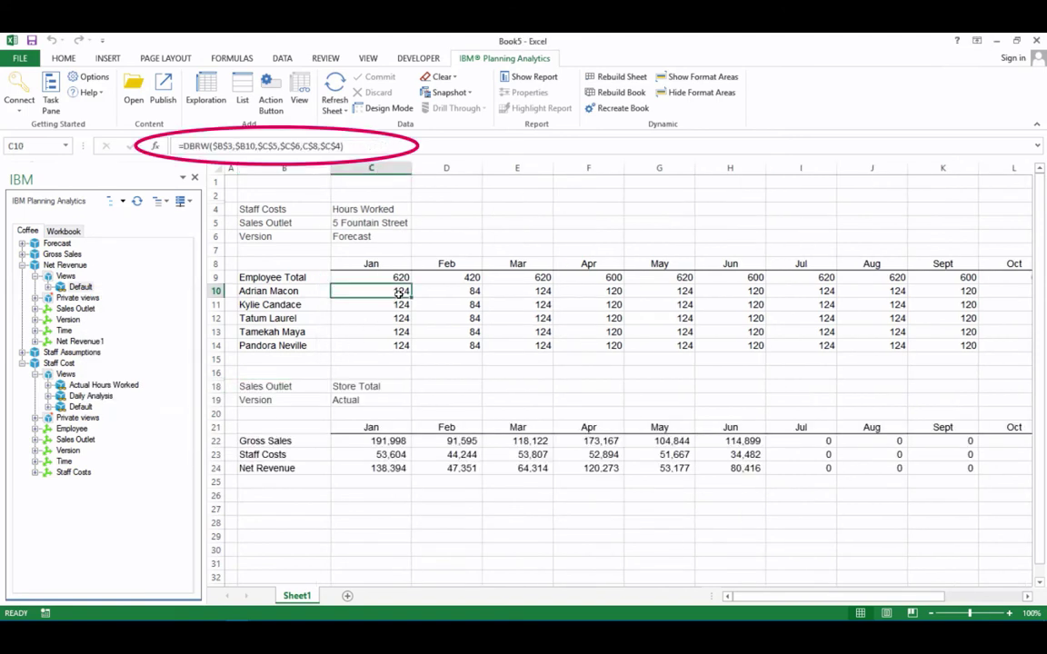
click(461, 457)
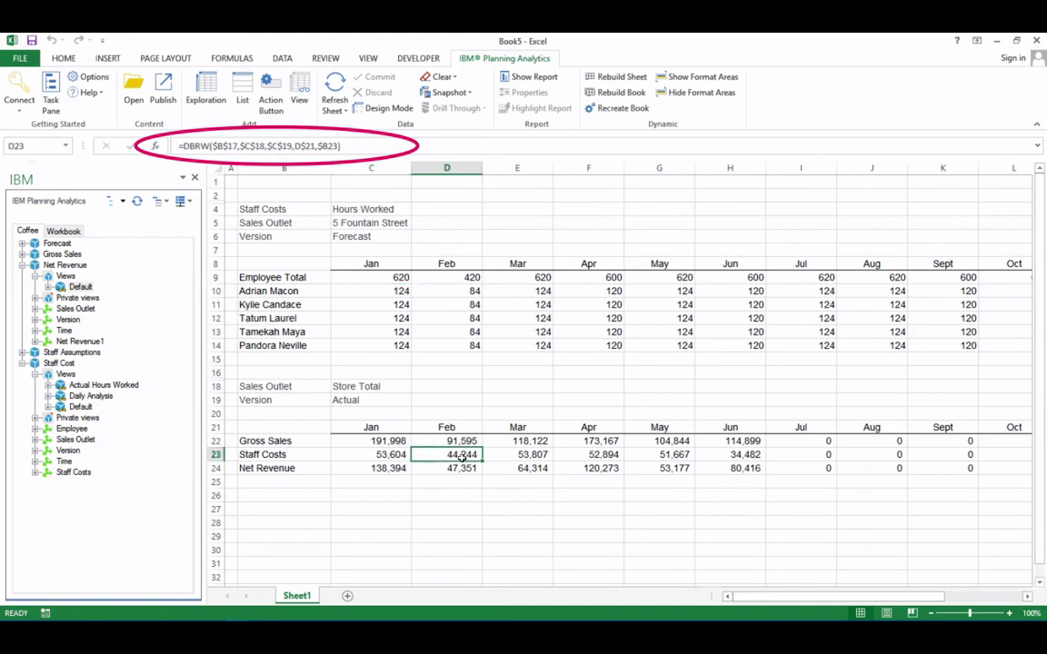
- Link C18 to =C5 and C19 to =C6, then close the Planning Analytics pane
click(364, 387)
text(=)
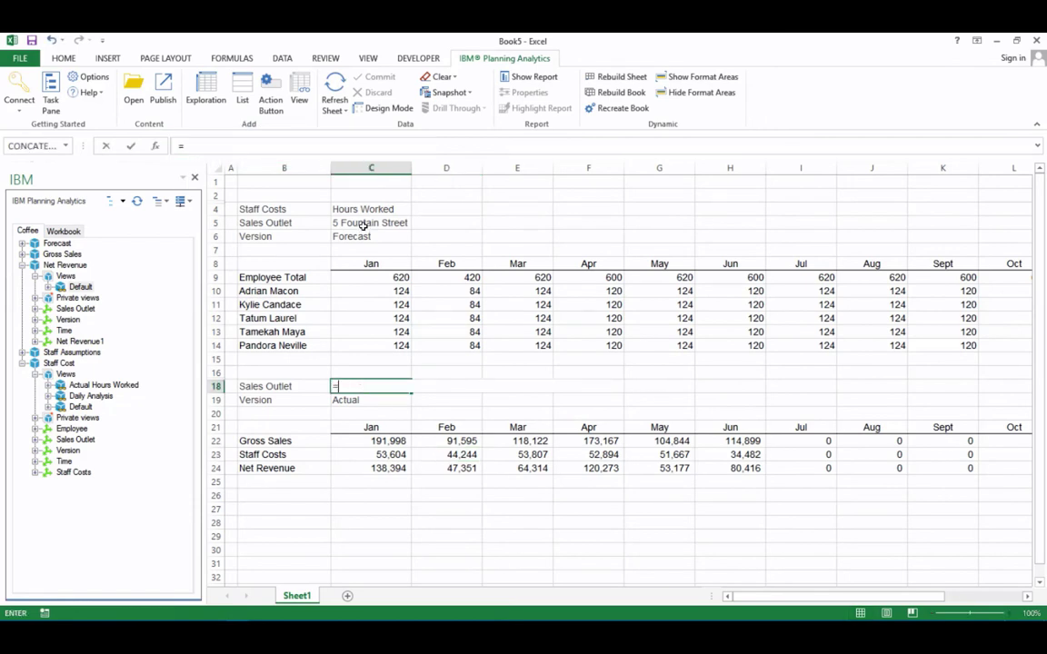
click(362, 225)
key(Return)
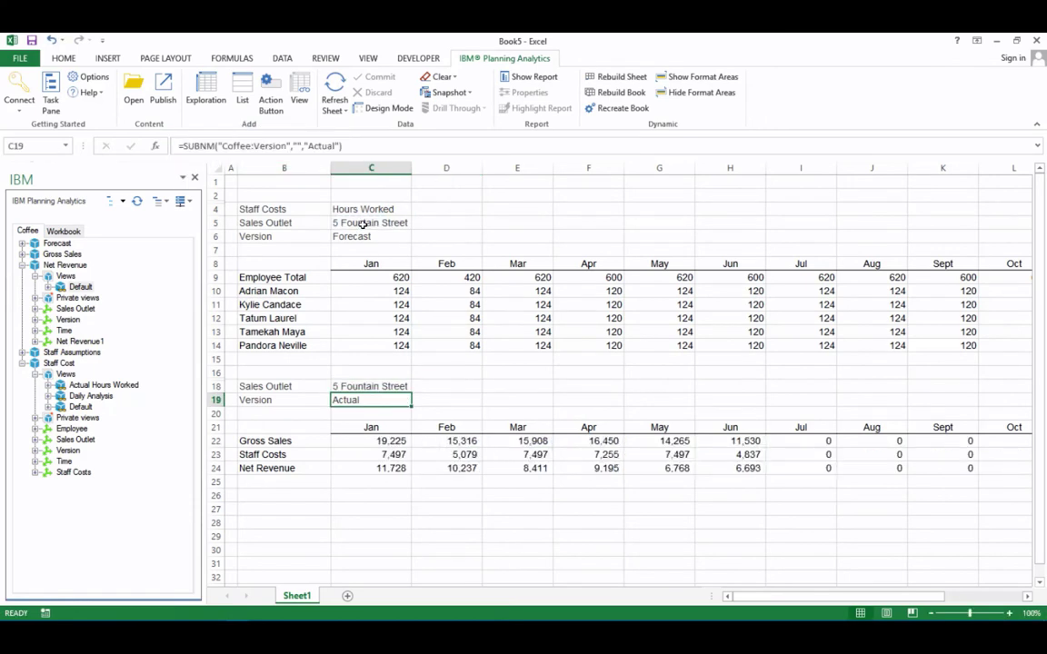
text(=)
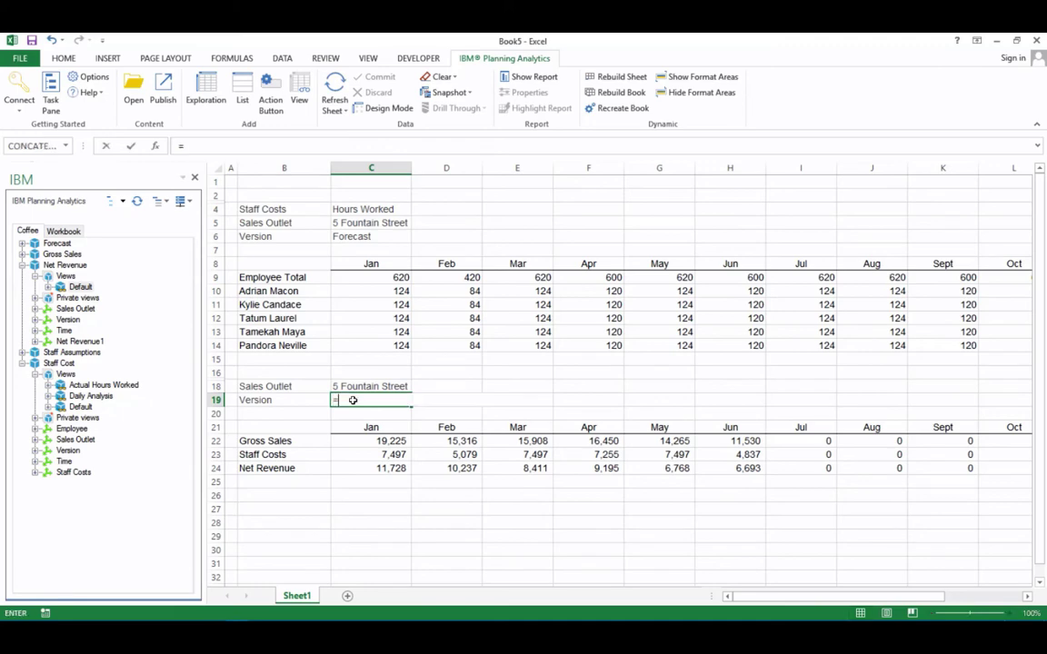
click(361, 236)
key(Return)
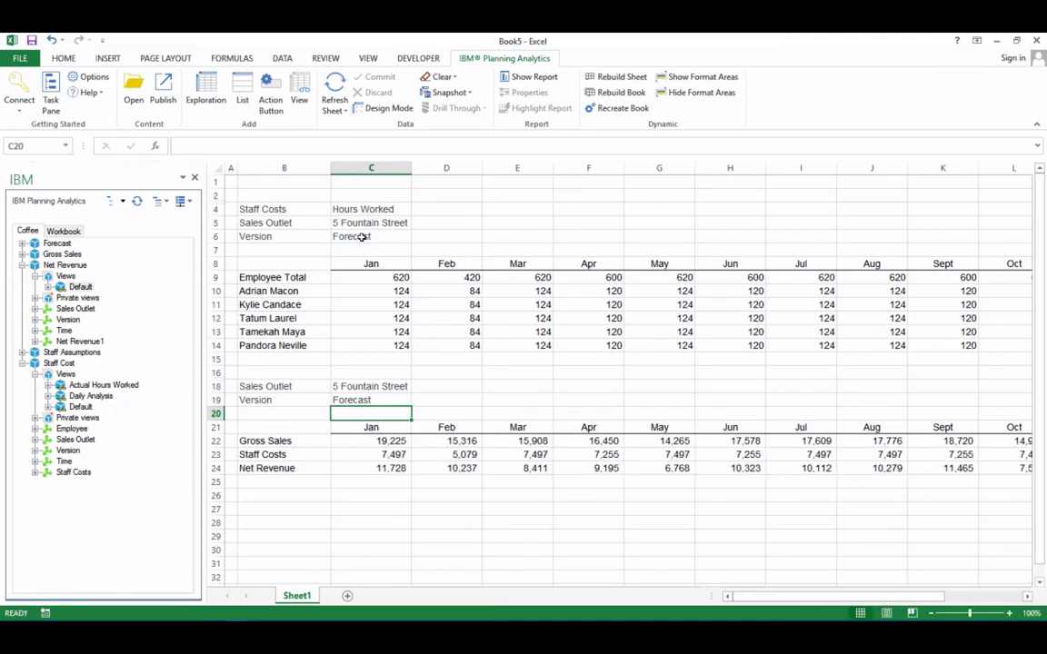
click(194, 177)
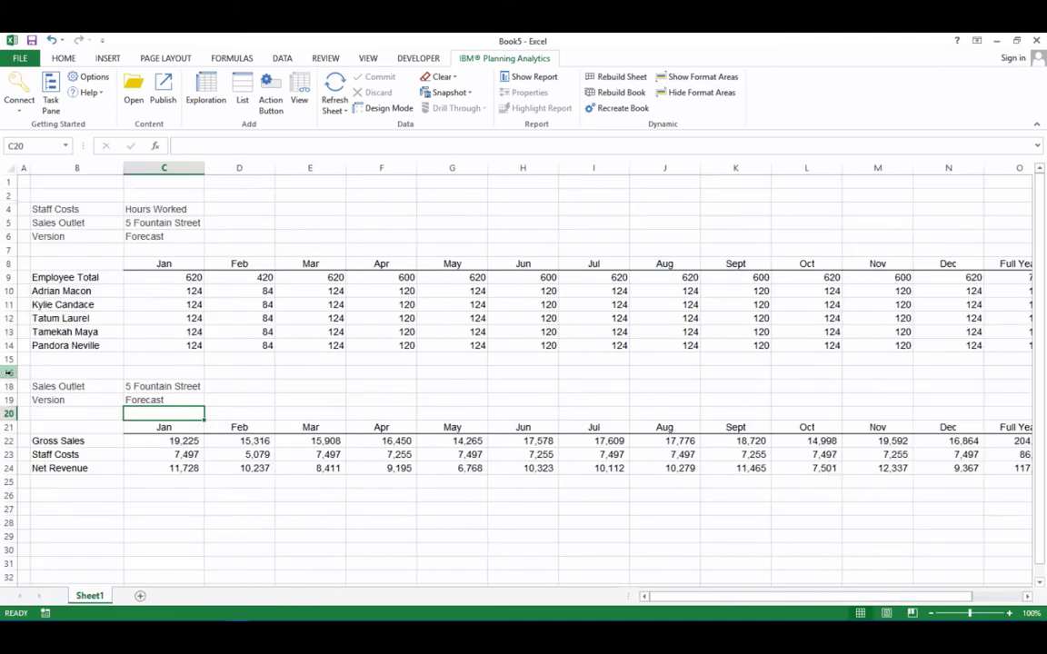
- Hide rows 16 to 19
drag(7, 373, 8, 400)
right_click(9, 399)
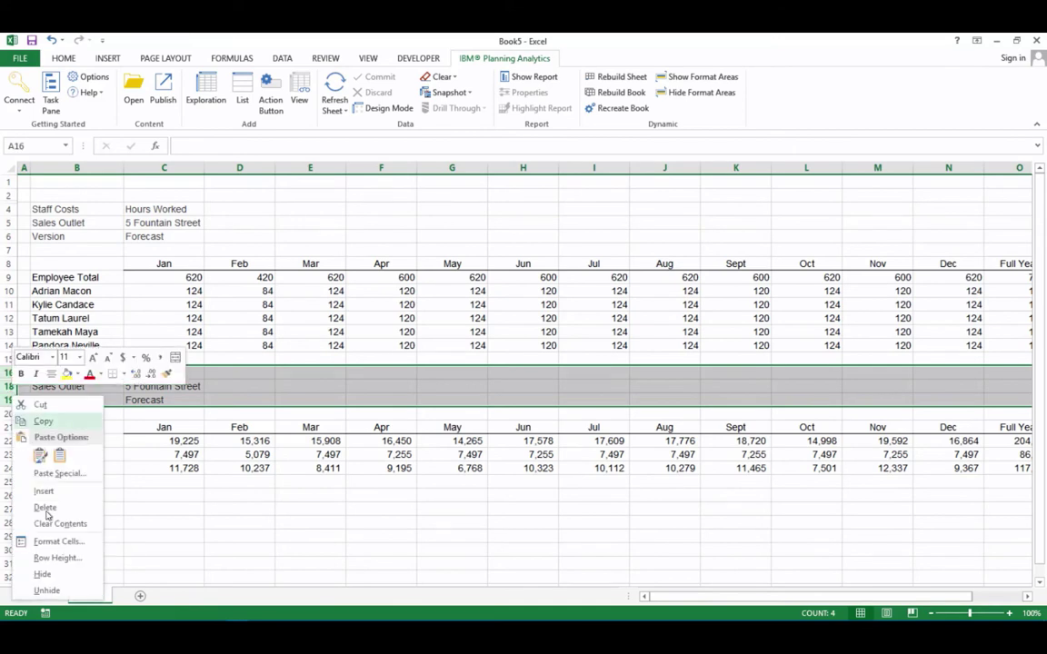
click(42, 575)
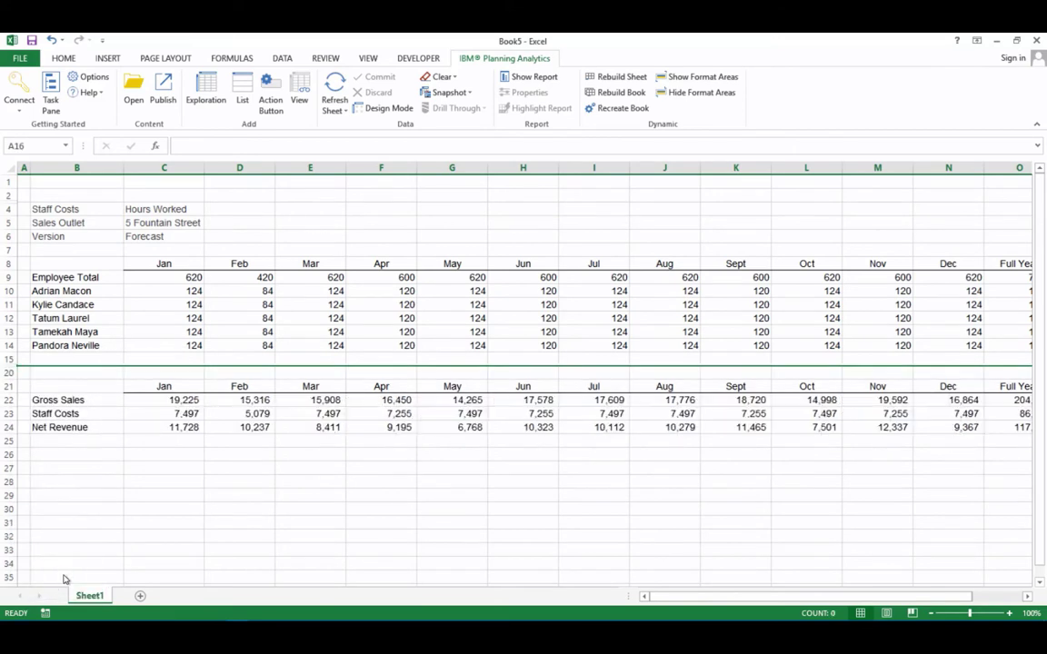
- Add a 28 pt 'Staff & Revenue Planning' title merged across B2:O2 and hide gridlines
click(92, 195)
text(Staff &)
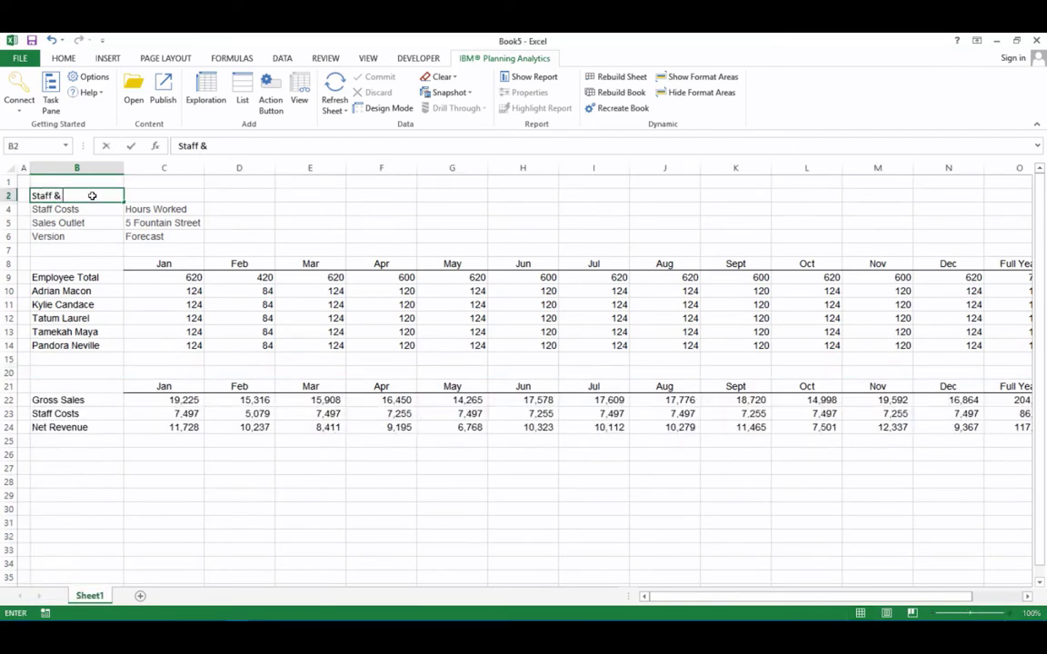
text( Revenue Planning)
key(Return)
mouse_move(55, 194)
mouse_down()
mouse_move(870, 201)
mouse_move(1005, 171)
mouse_move(1005, 188)
mouse_up()
click(65, 56)
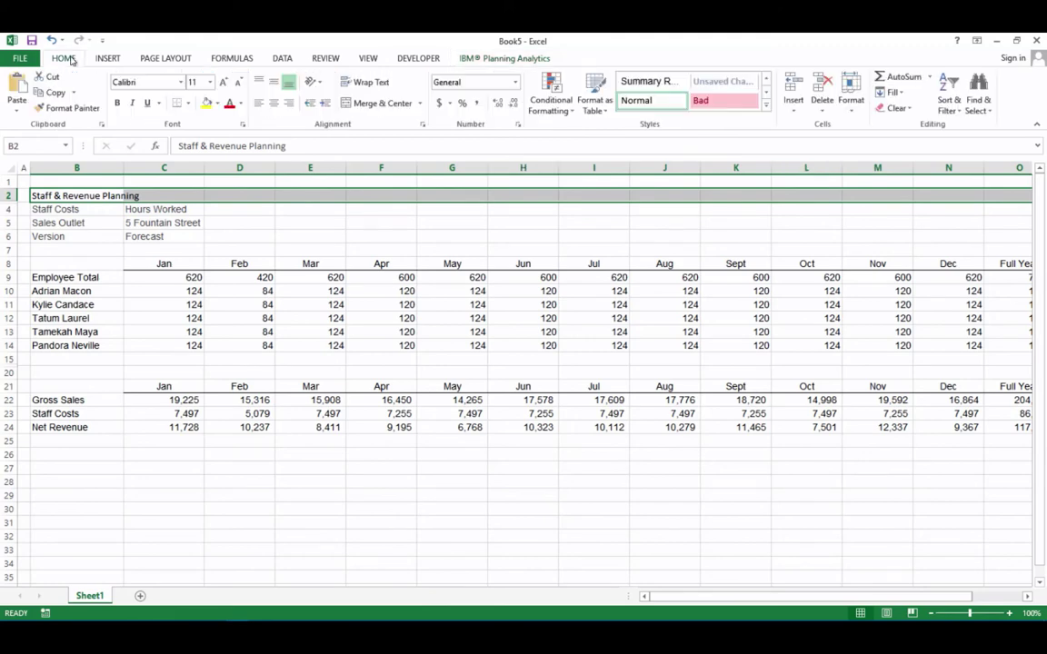
click(342, 103)
click(210, 82)
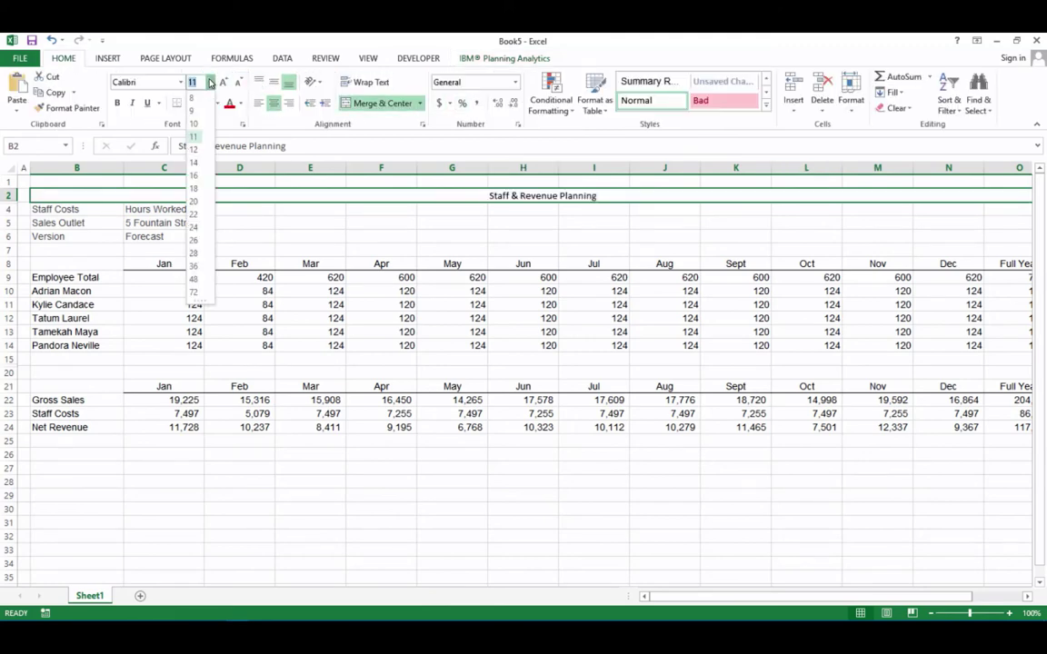
click(187, 238)
click(367, 58)
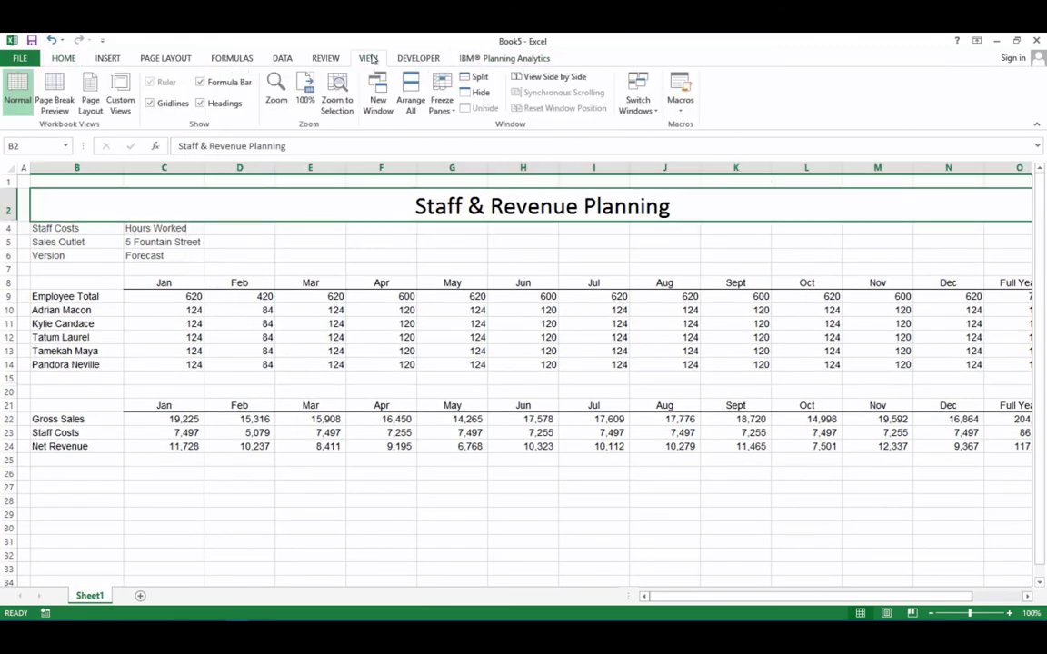
click(151, 103)
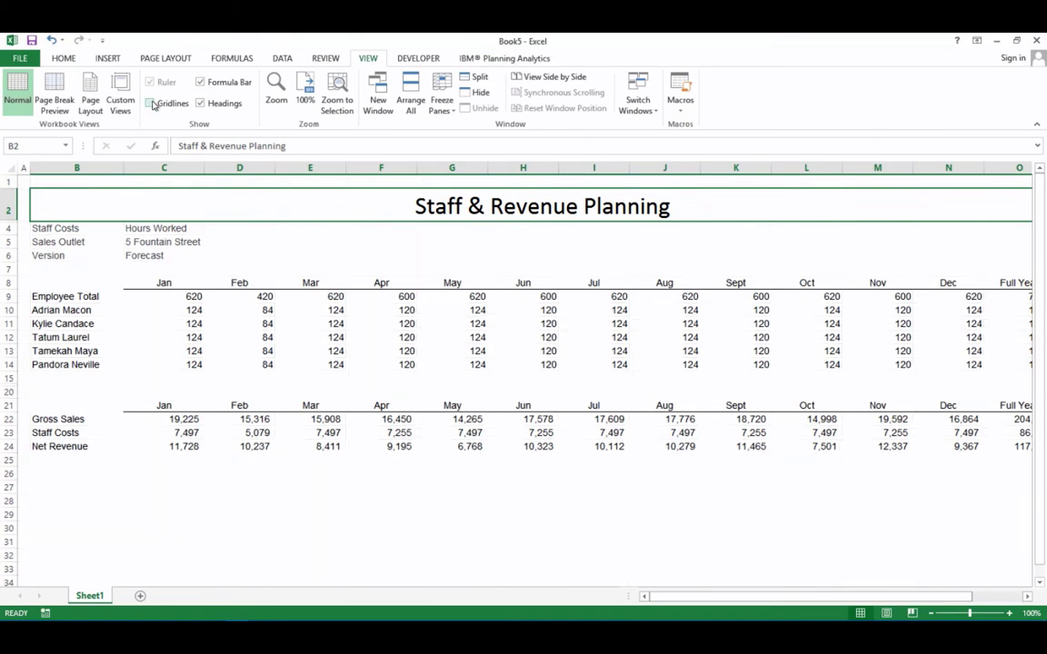
- Publish the workbook to the server as 'Staff & Revenue Planning Template'
click(455, 54)
click(163, 91)
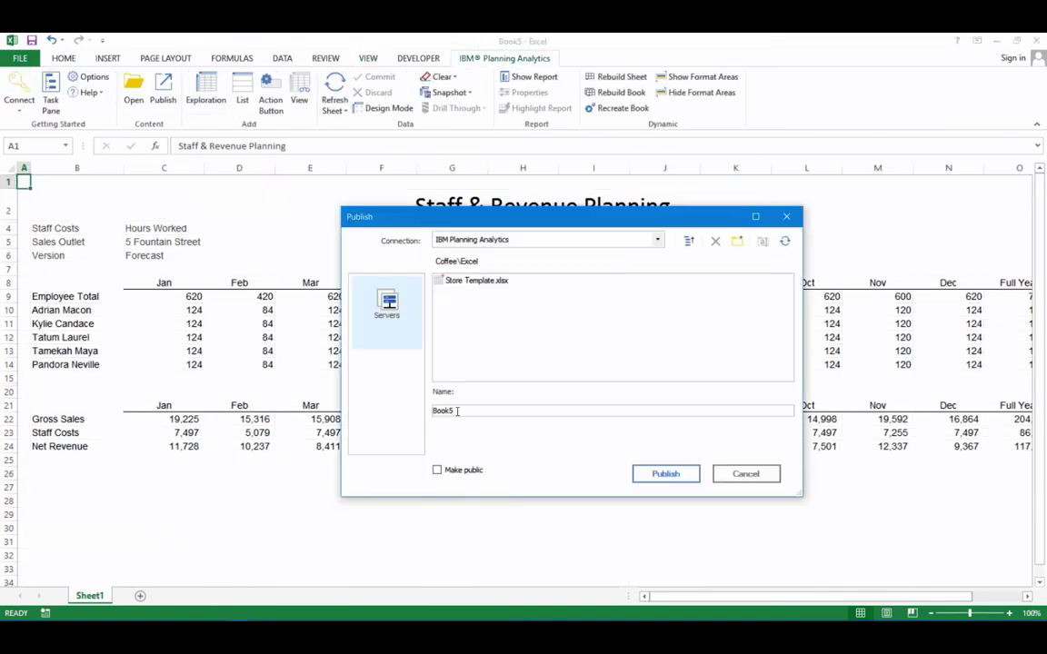
text(Staff & Revenue Planning Template)
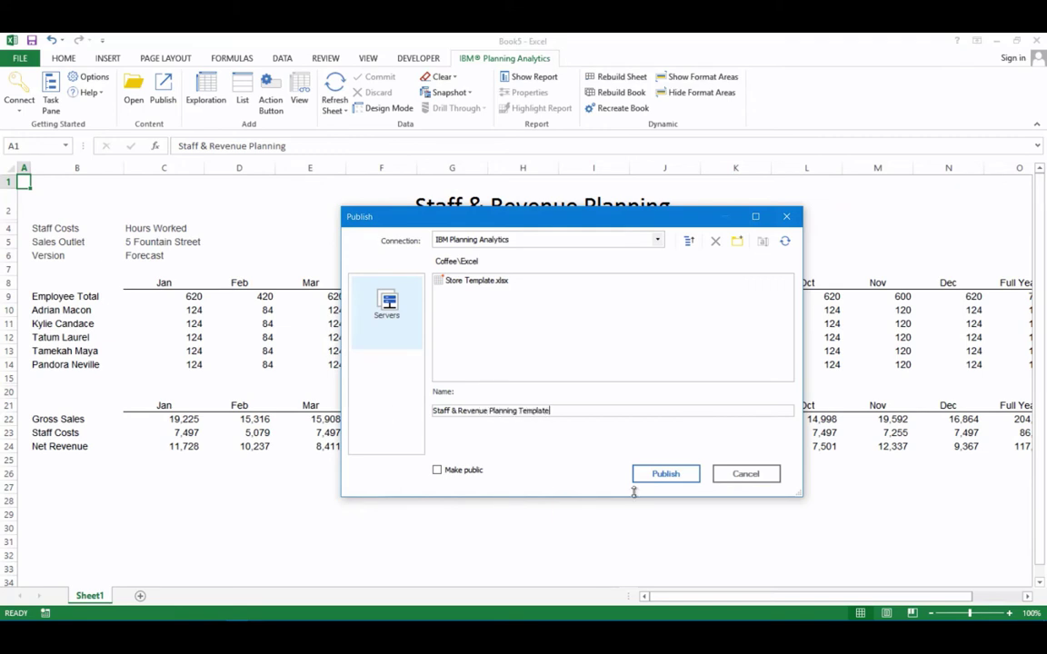
click(659, 475)
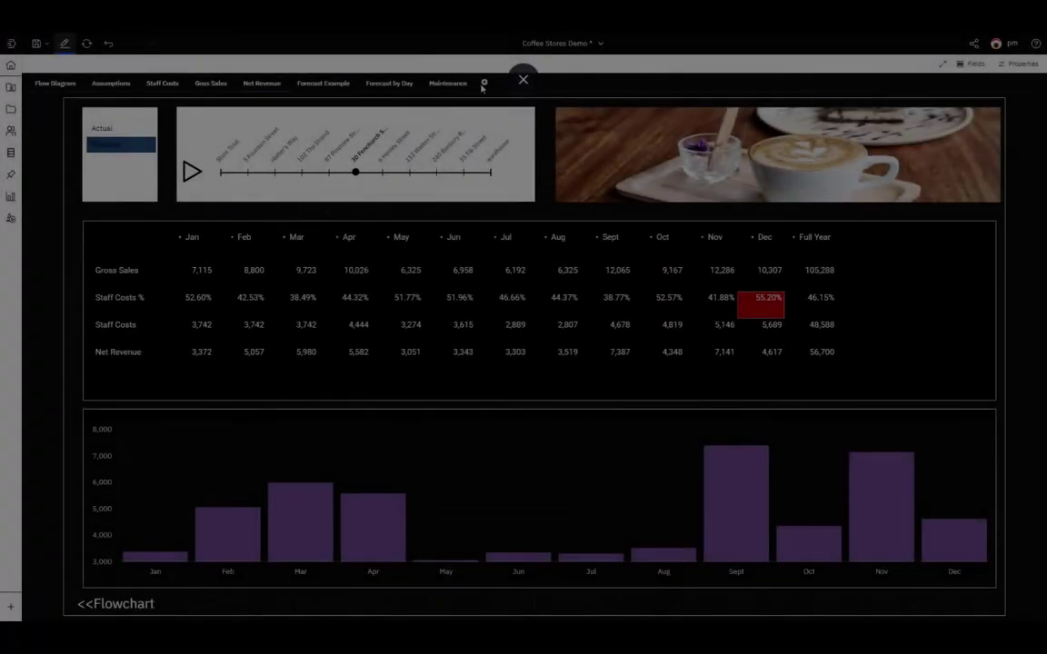
- Add a blank page showing the Staff & Revenue Planning Template workbook and bring up its outlet list
click(483, 82)
click(509, 263)
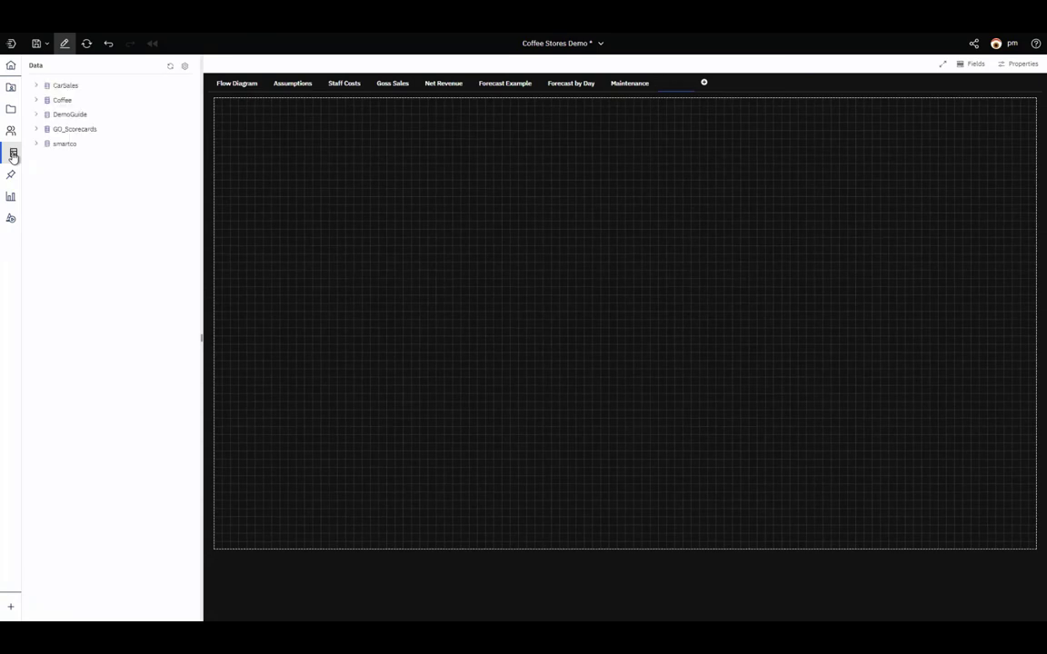
click(37, 100)
click(43, 116)
click(51, 130)
click(111, 145)
drag(111, 147, 623, 322)
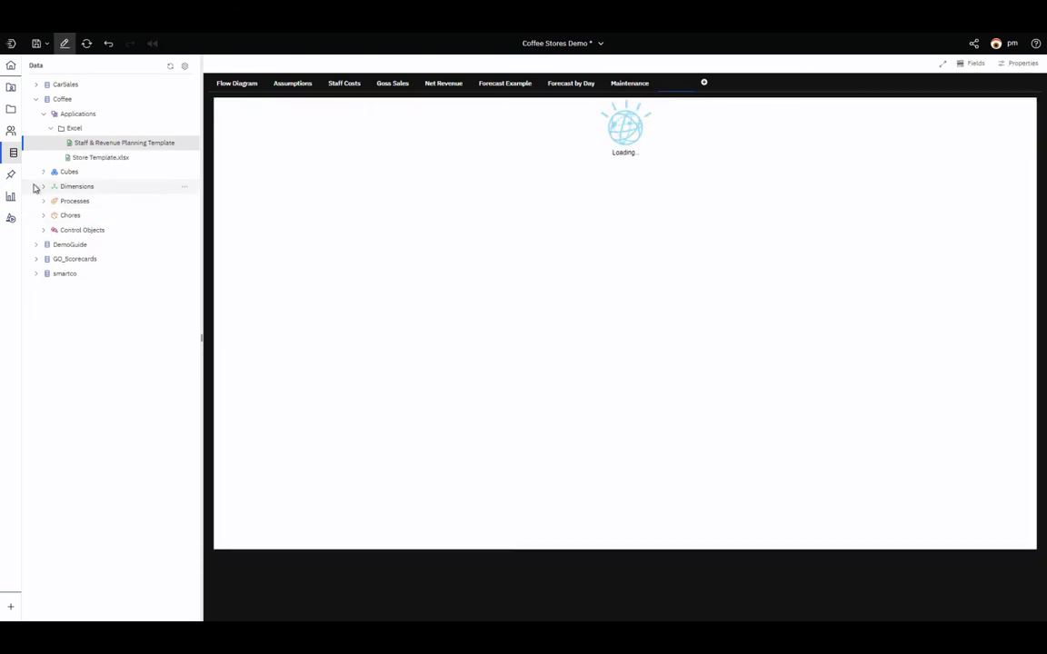
click(12, 156)
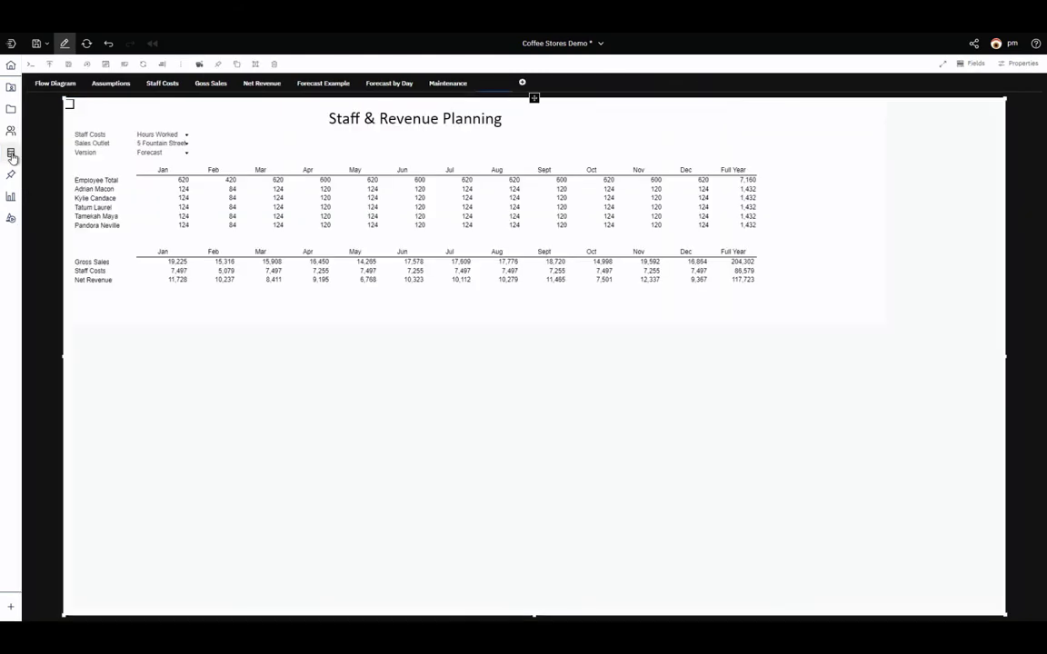
click(187, 144)
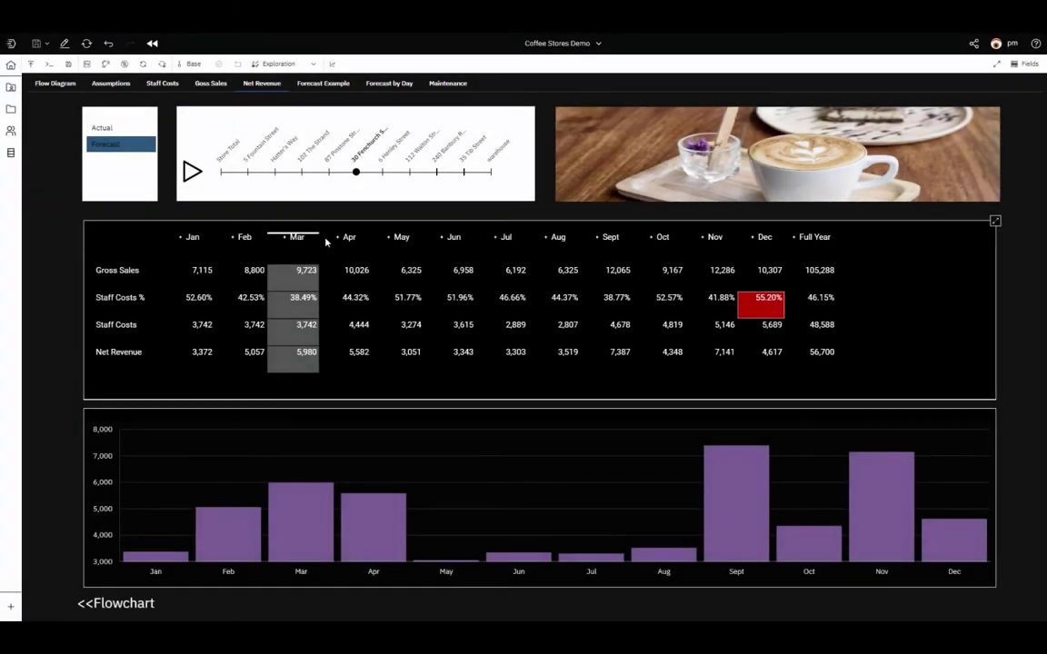
click(300, 173)
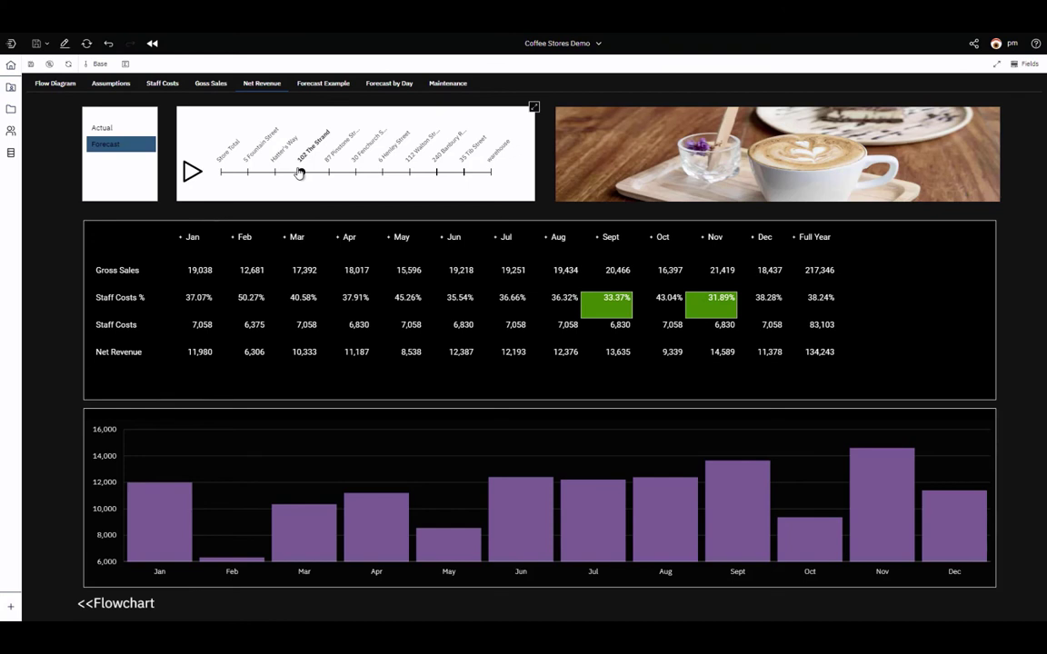
click(495, 240)
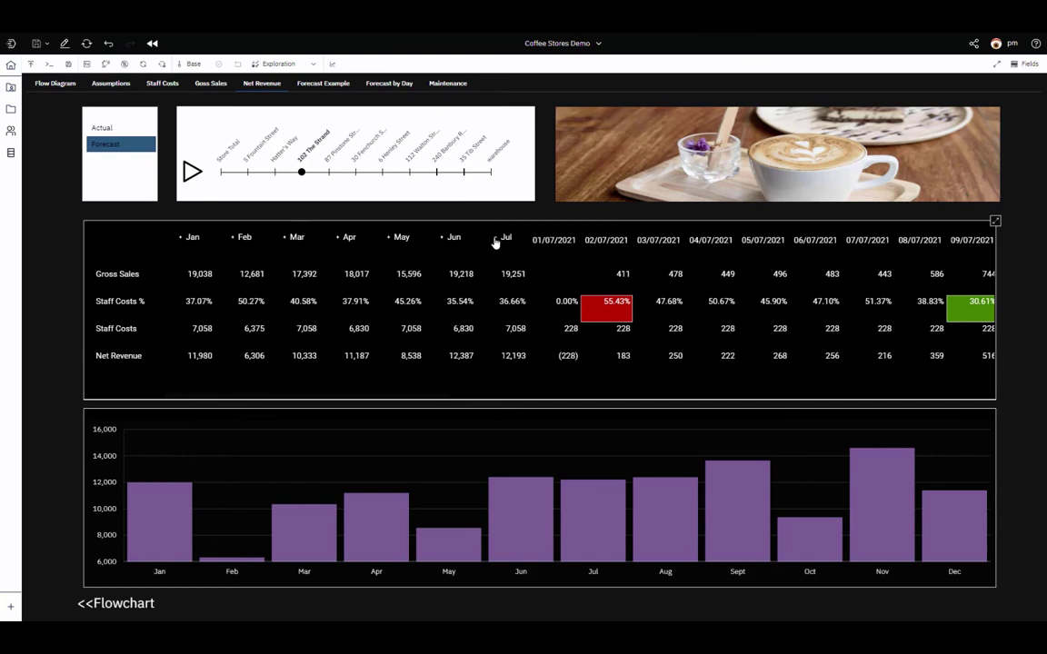
click(495, 240)
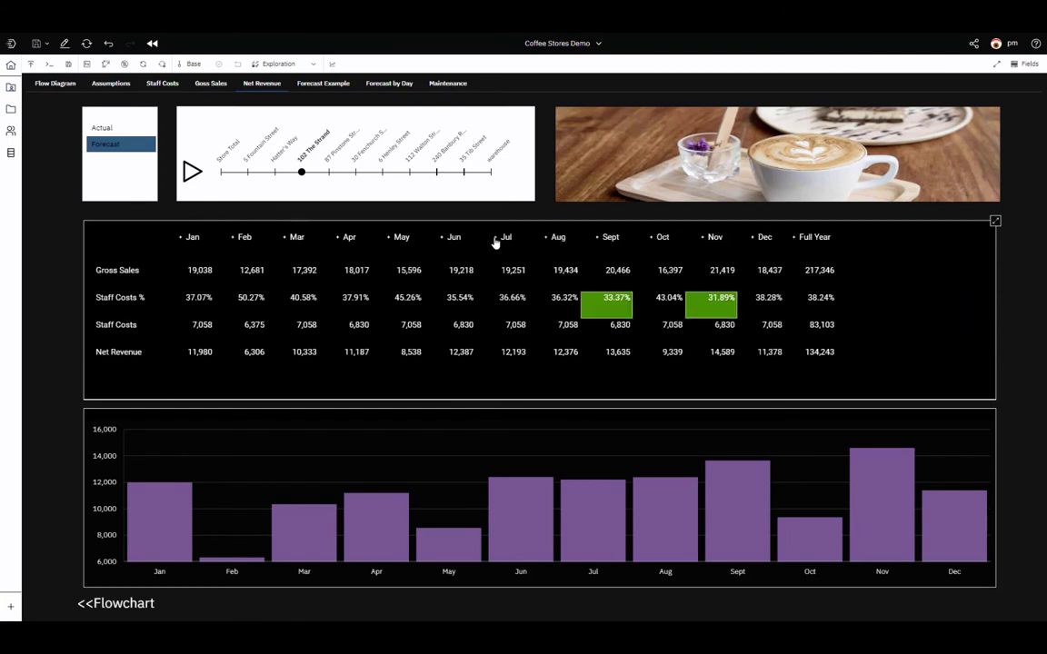
- Preview a forecast for all five Forecast Example products, saving statistical details as comments
click(320, 83)
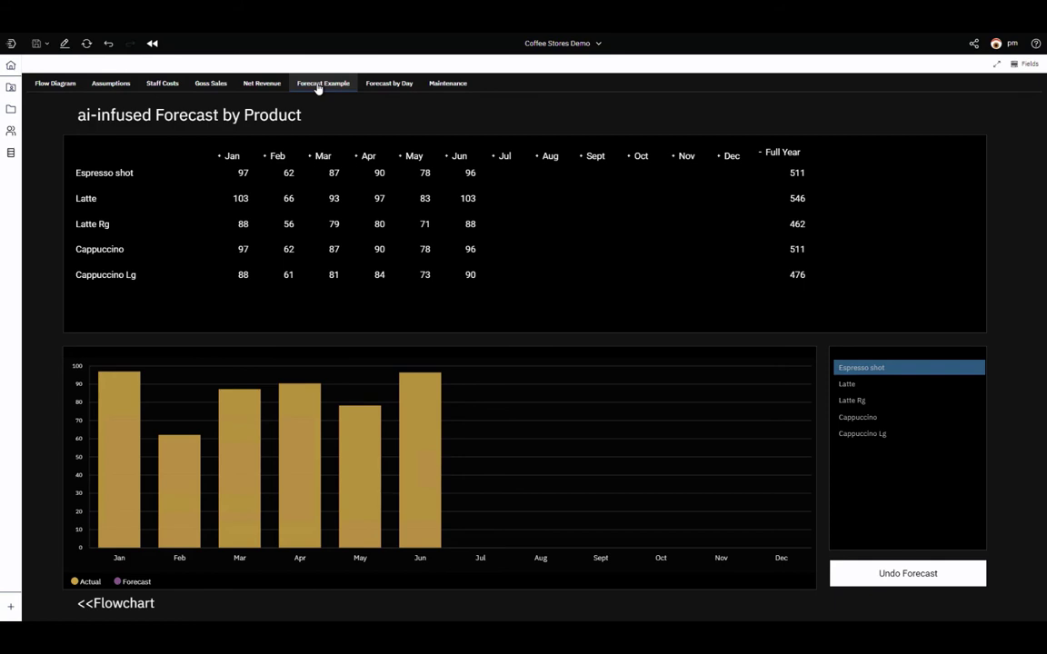
click(112, 174)
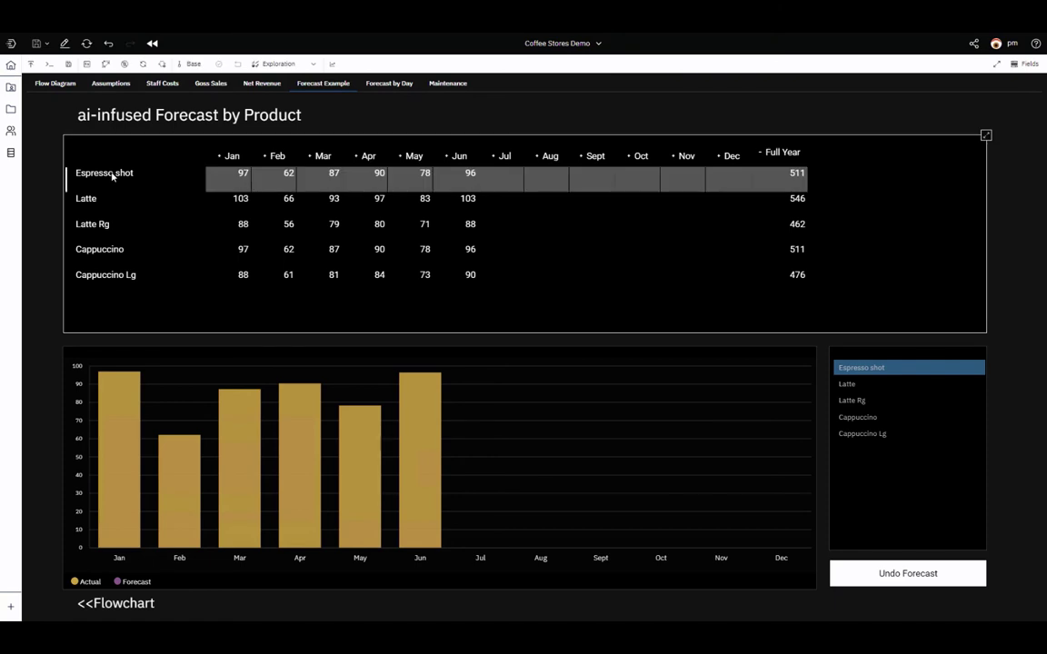
shift+click(107, 274)
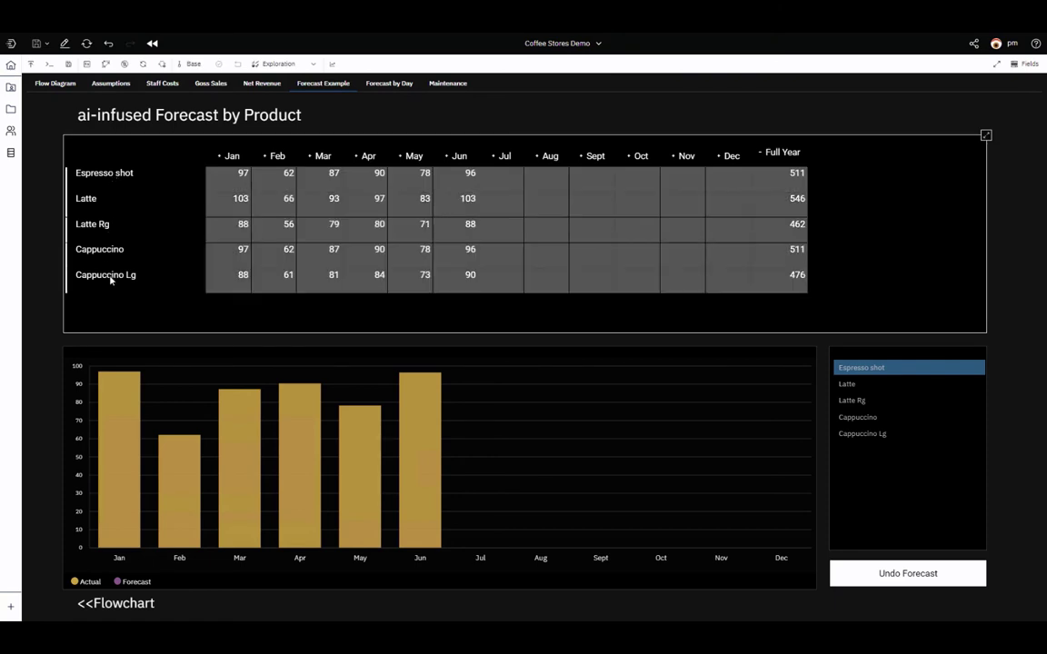
click(333, 65)
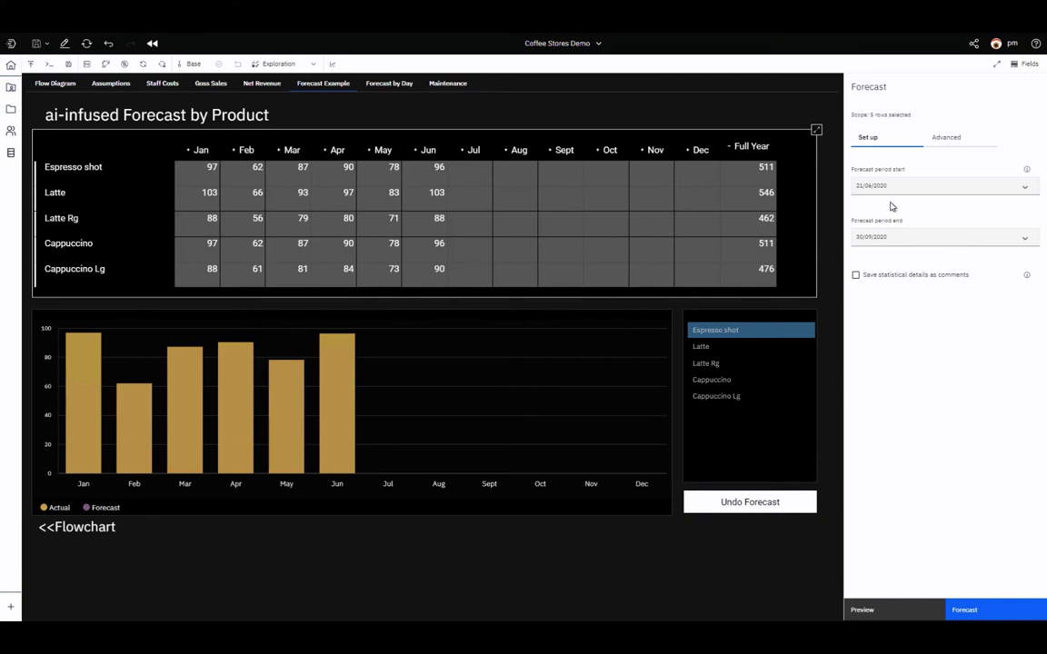
click(956, 137)
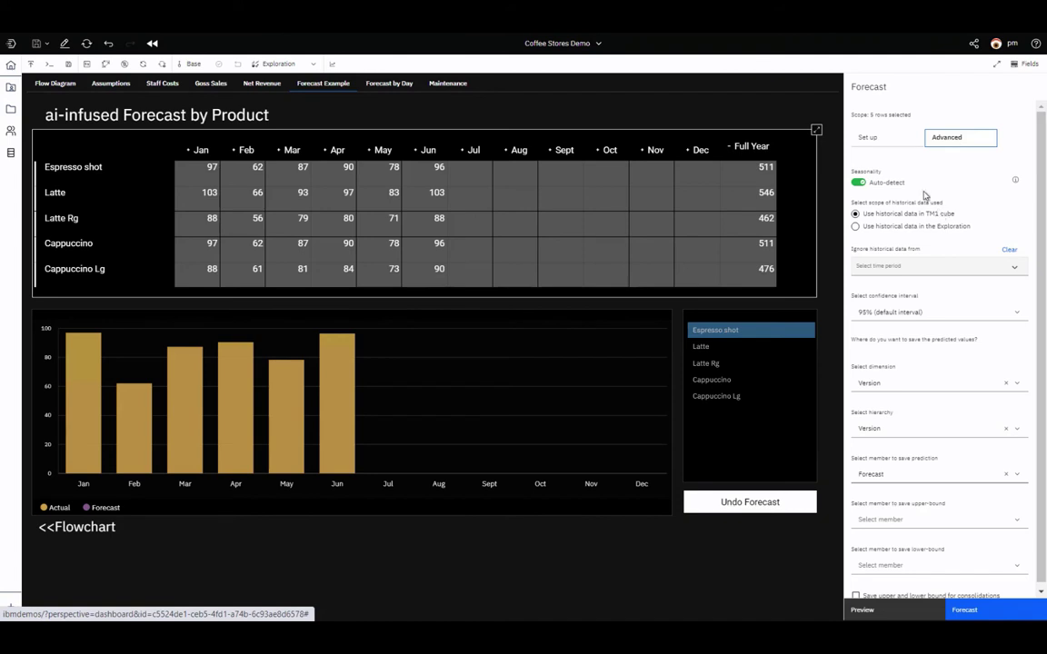
click(870, 142)
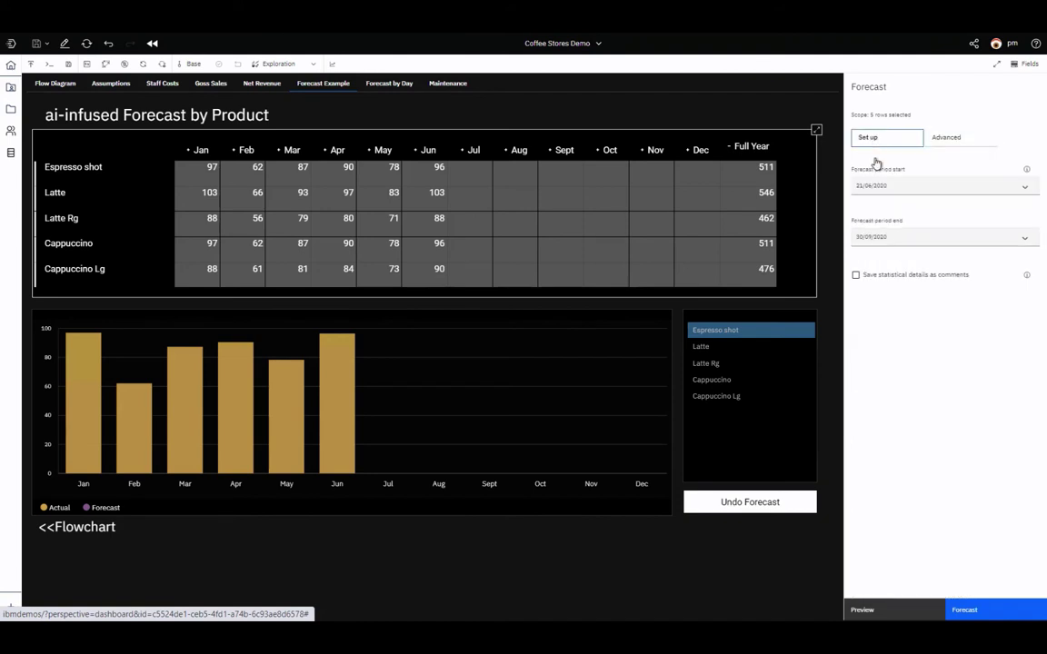
click(856, 275)
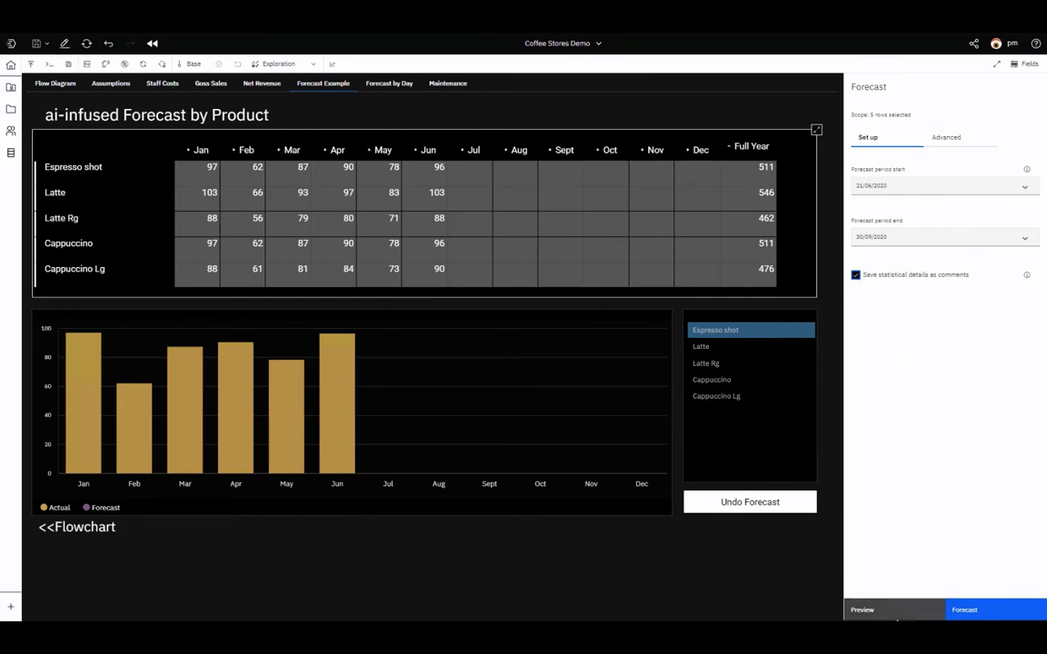
click(891, 612)
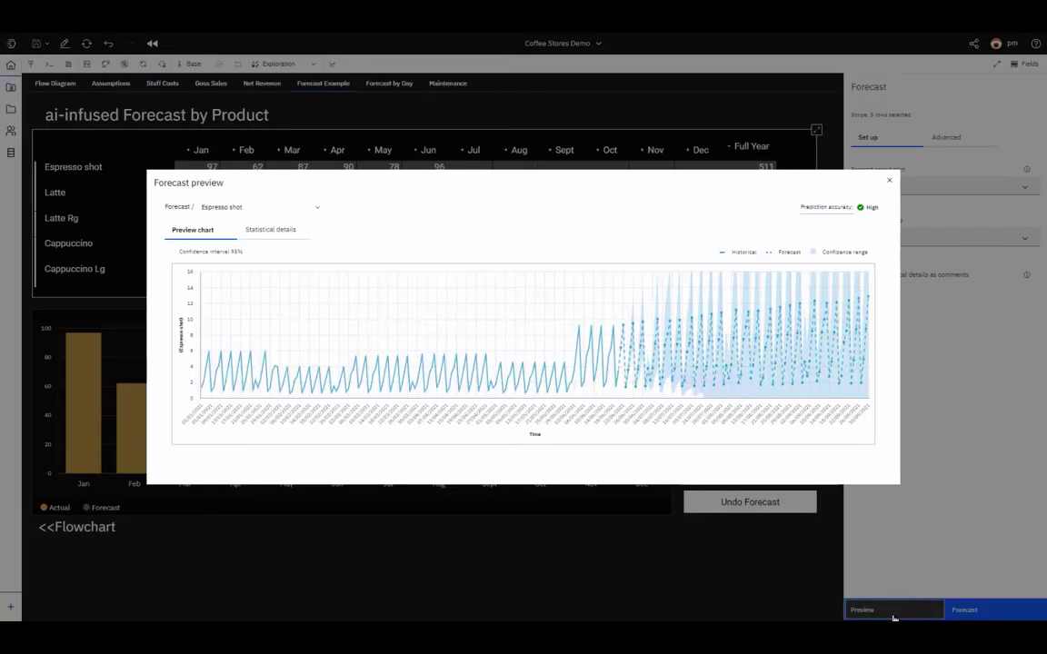
- Check the Latte and Latte Rg previews, then calculate the forecast for all five products
click(317, 209)
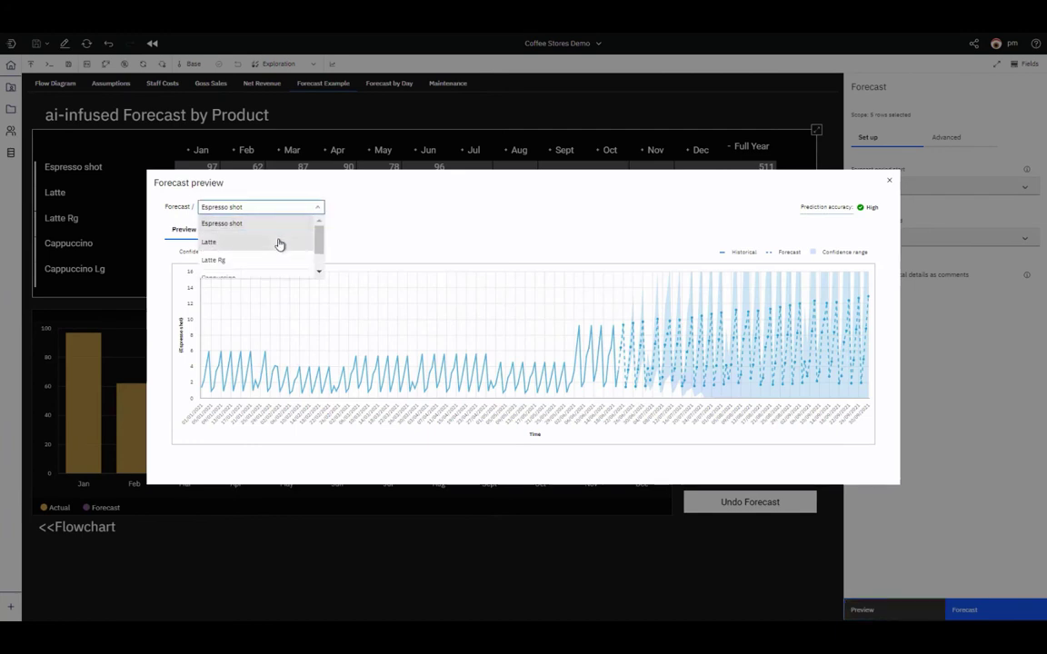
click(280, 242)
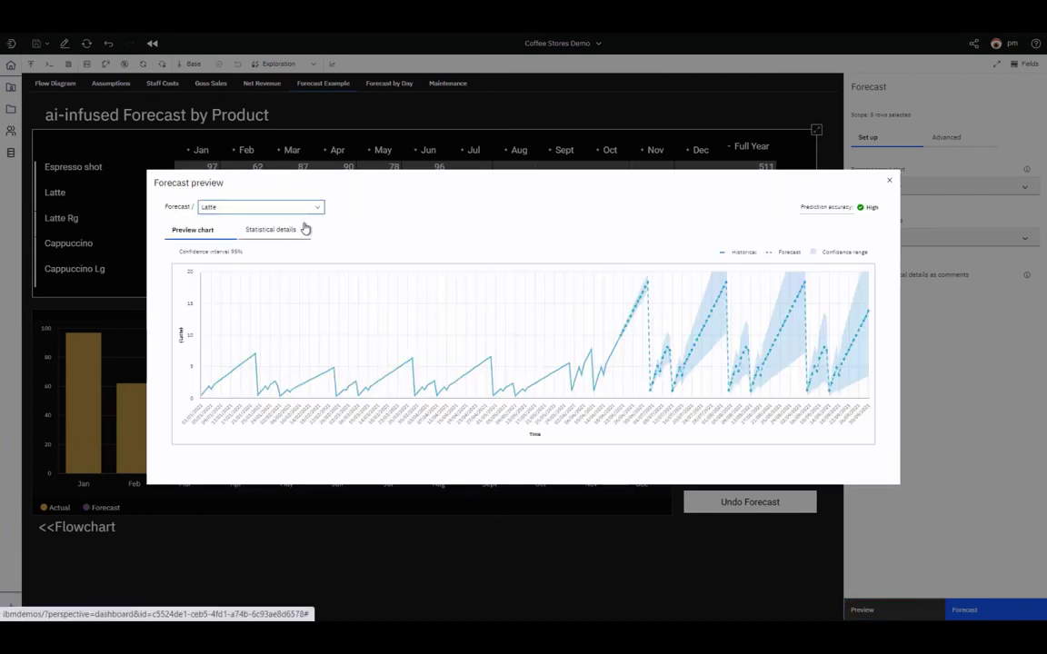
click(320, 209)
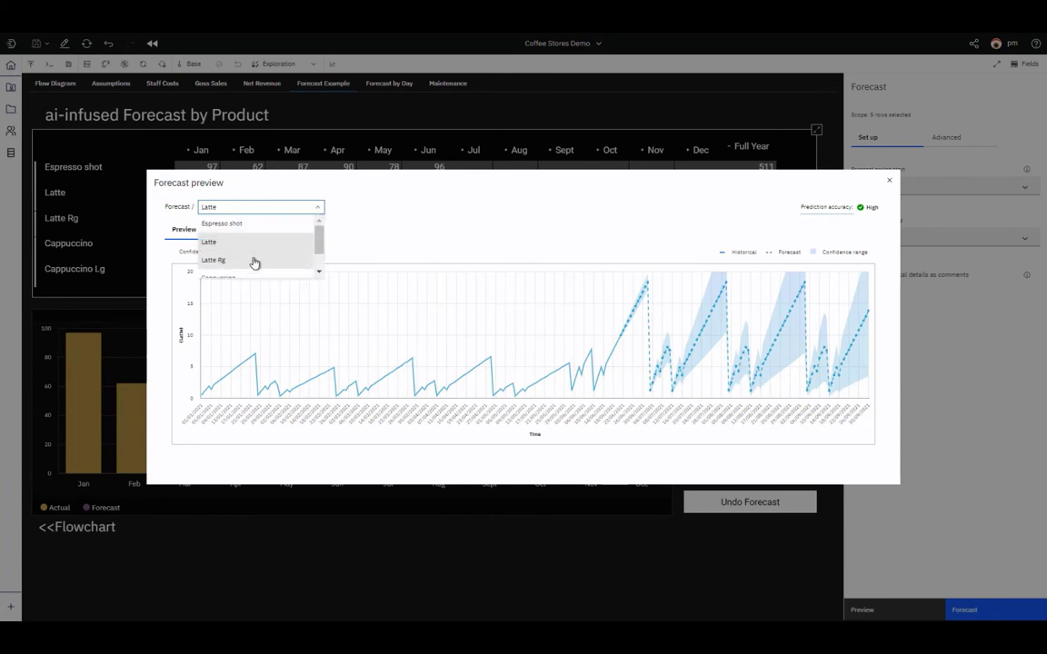
click(253, 261)
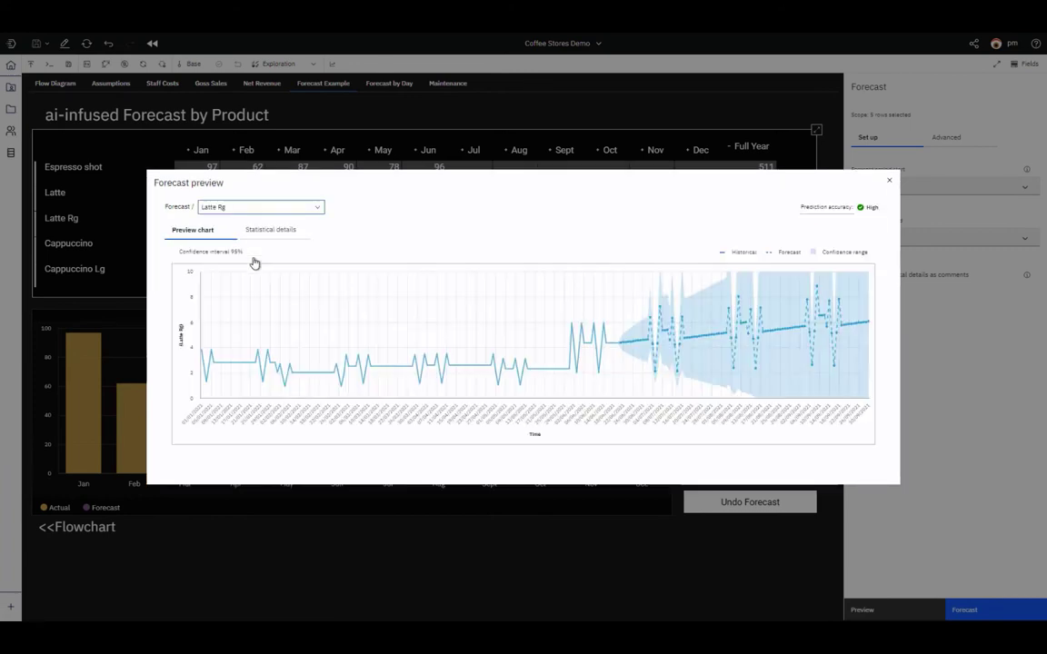
click(888, 187)
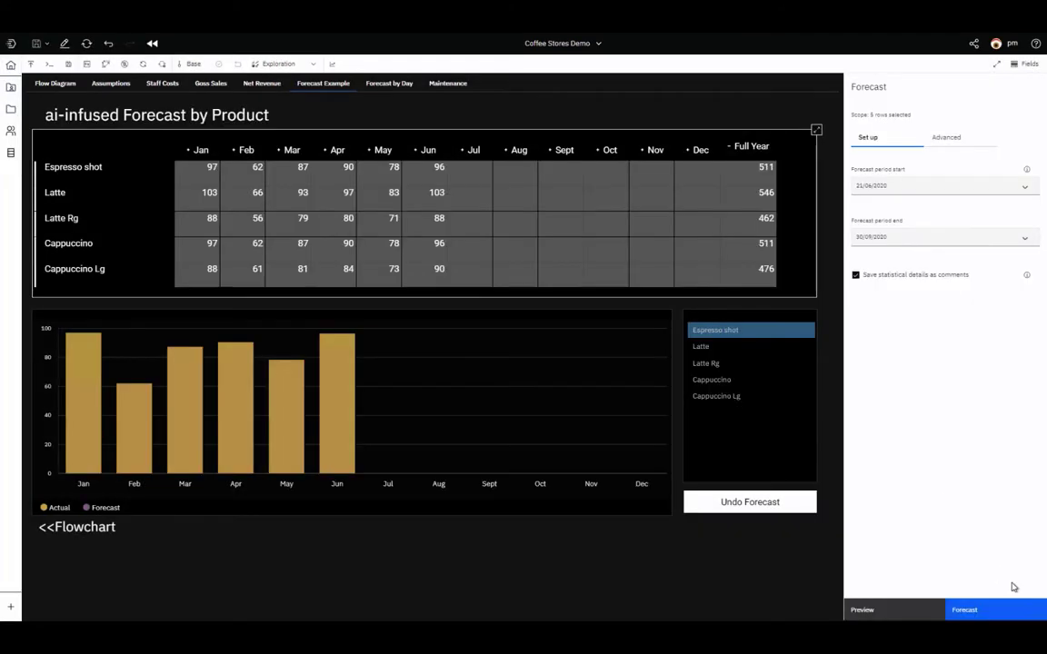
click(993, 610)
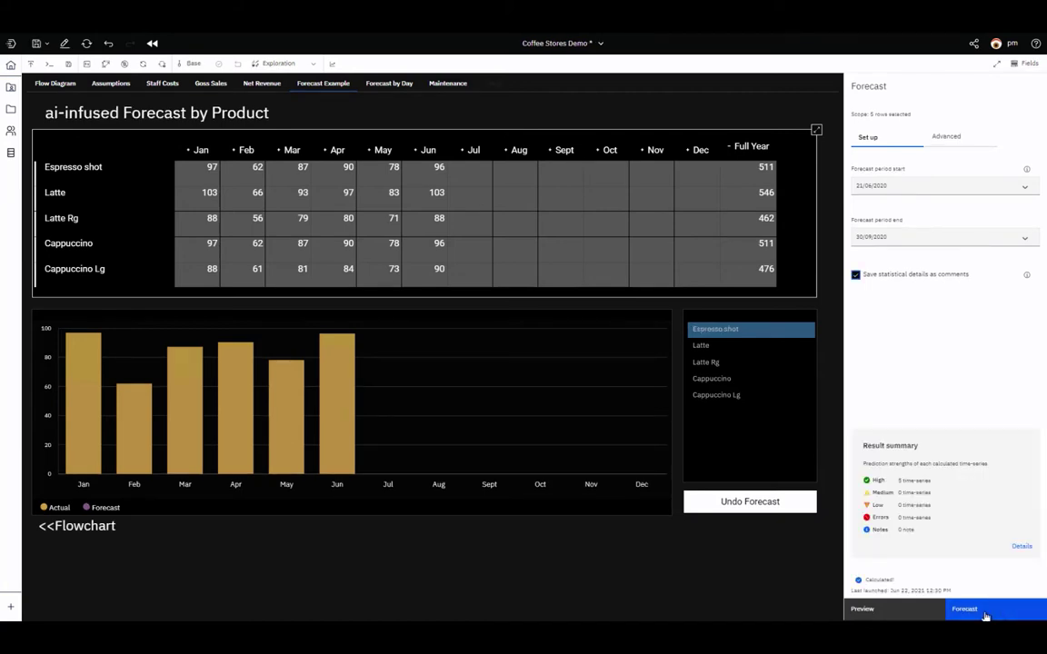
- Save the forecast, review the Latte, Latte Rg, Cappuccino and Cappuccino Lg charts, return to the flowchart
click(986, 615)
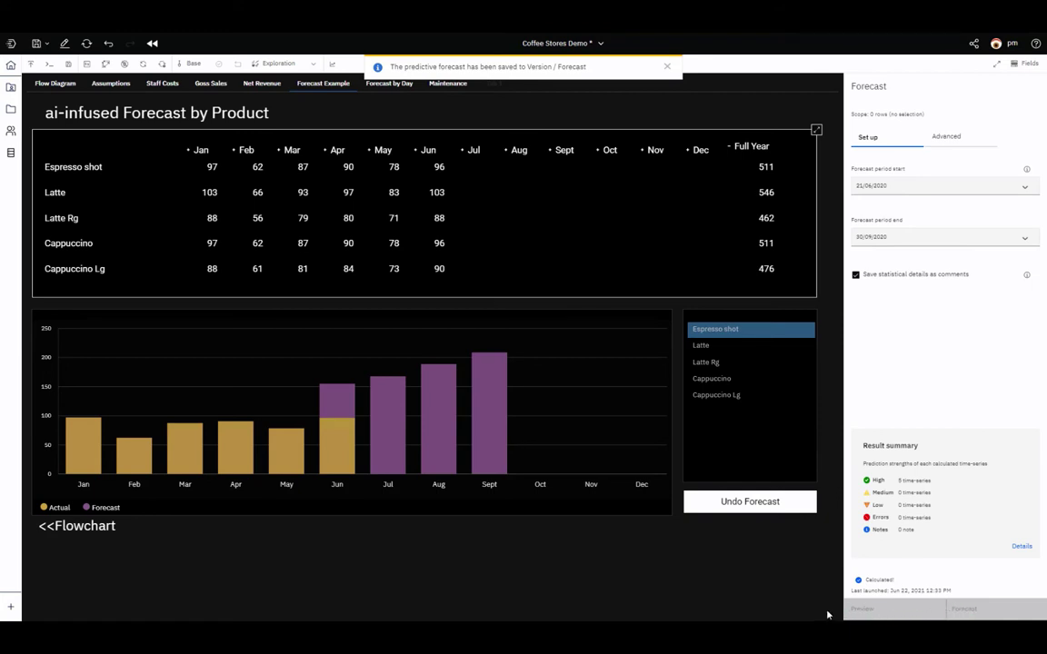
click(827, 616)
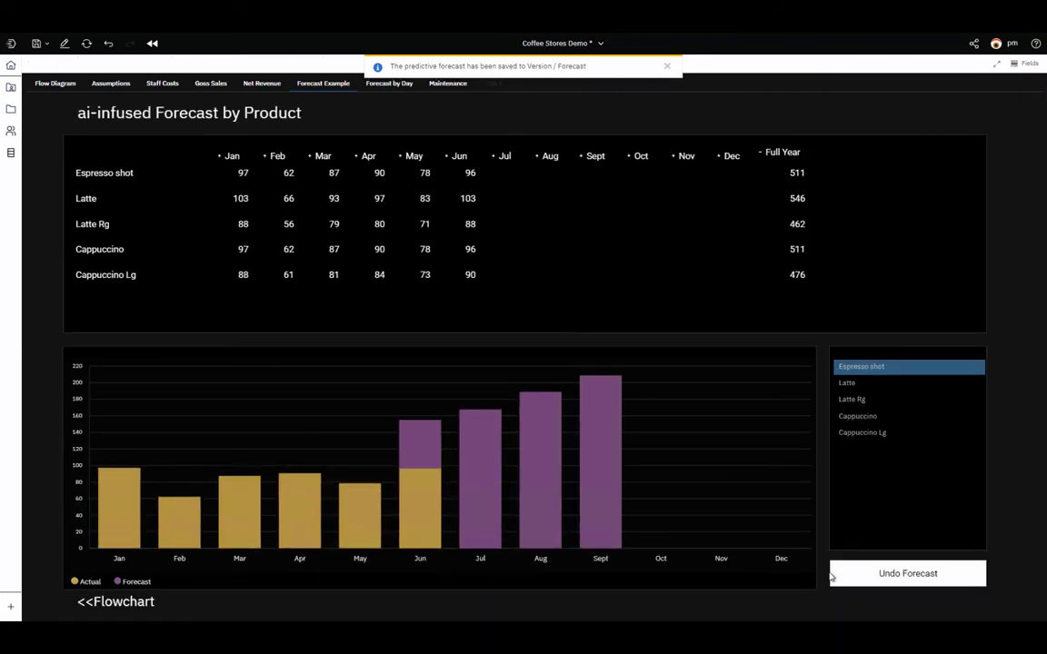
click(848, 386)
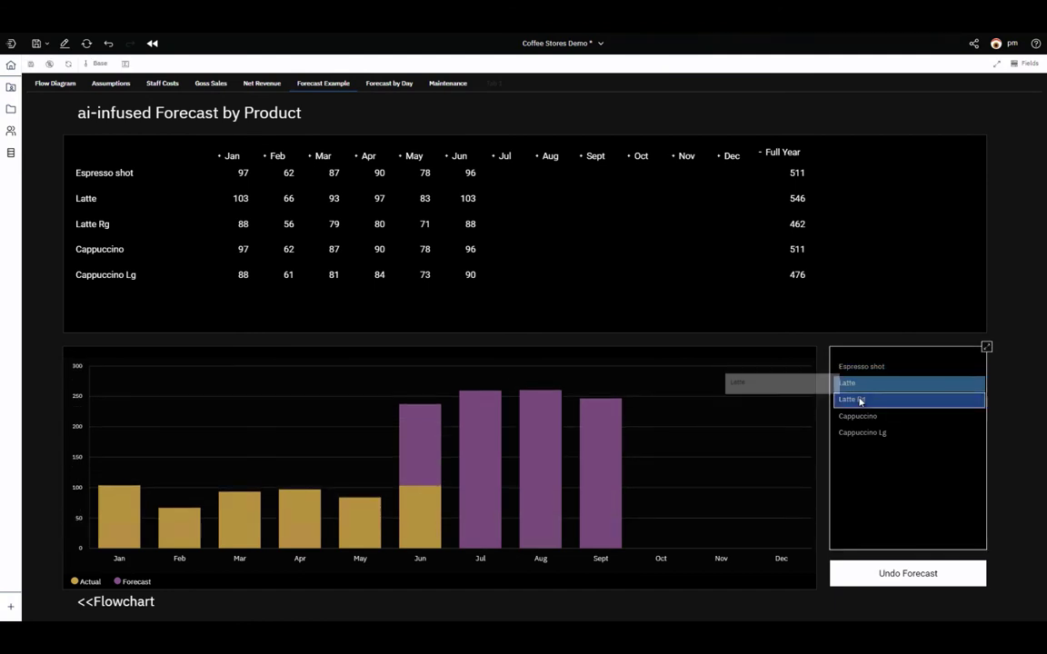
click(860, 401)
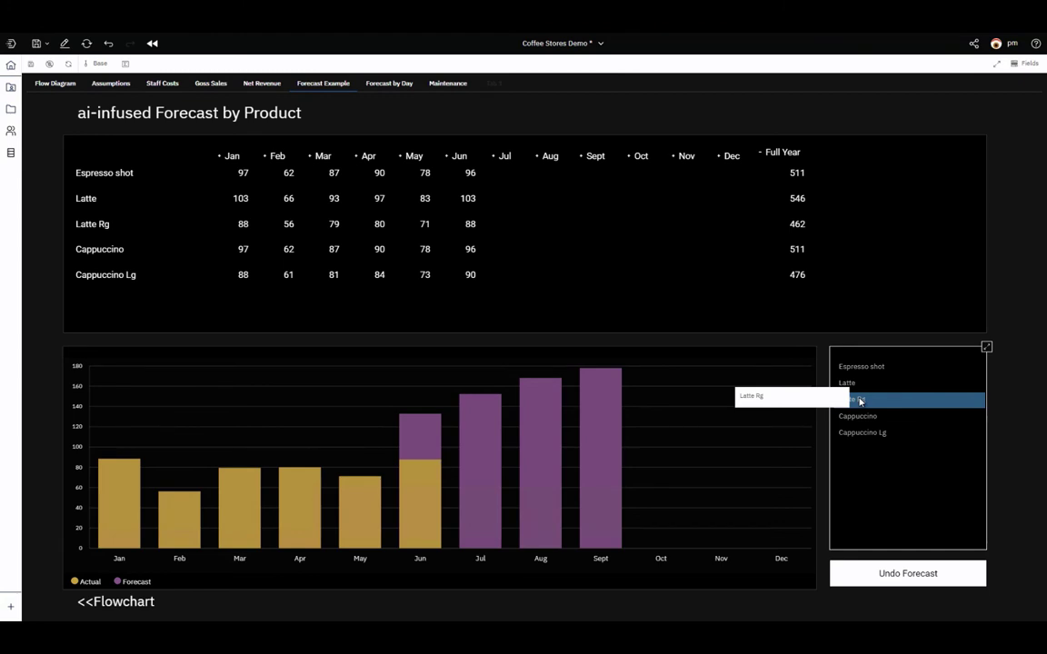
click(866, 417)
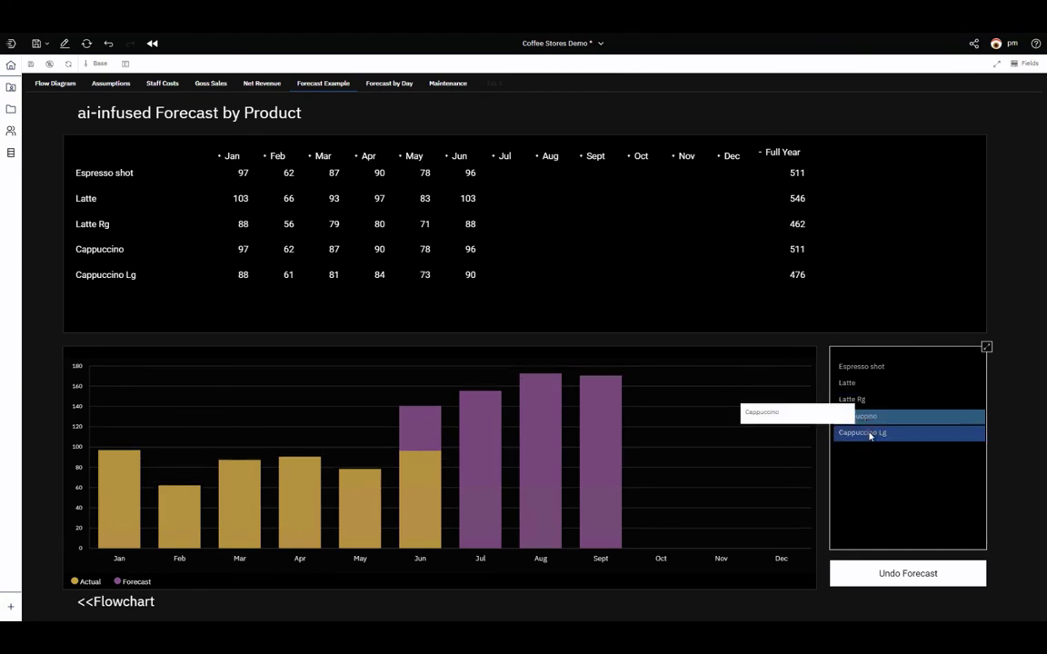
click(870, 435)
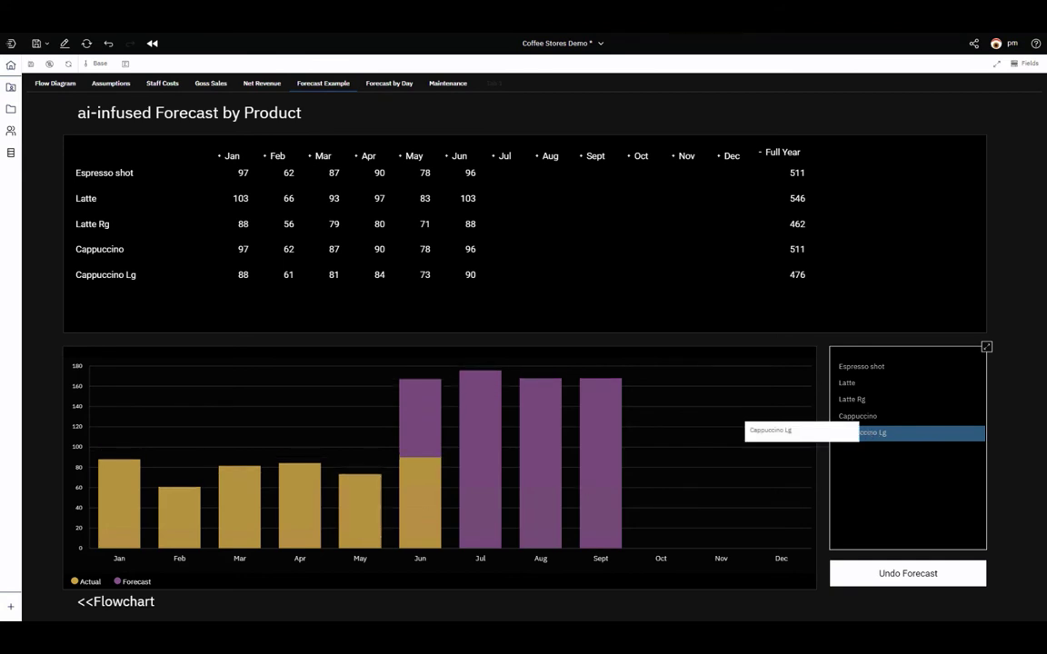
click(139, 604)
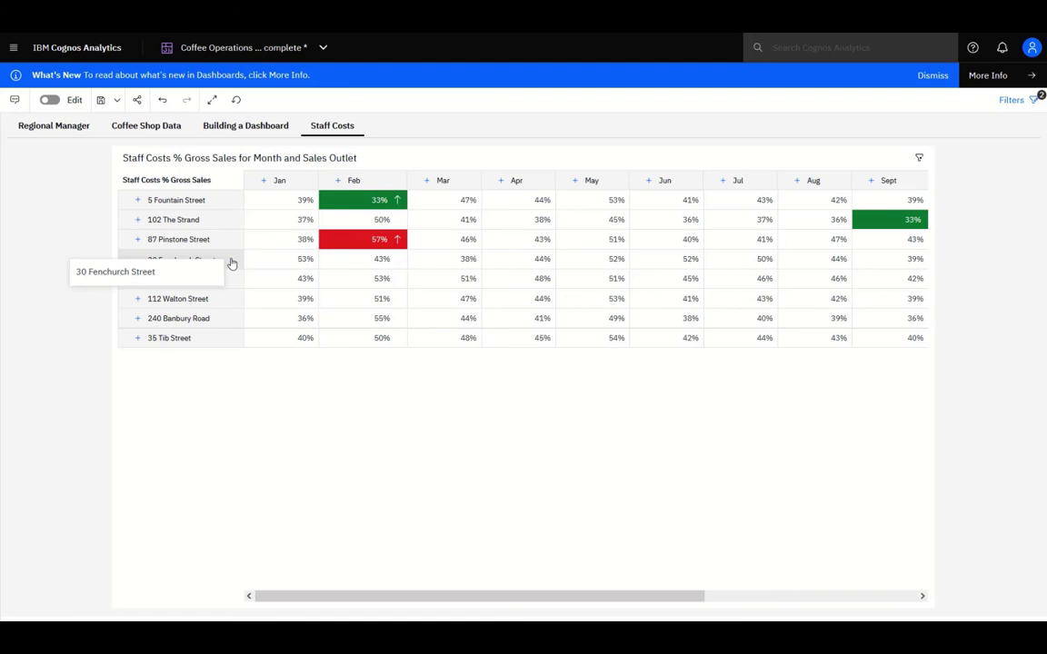
- Drill through from the 30 Fenchurch Street row to its Store Staff Costs % by Month Report
drag(297, 597, 573, 618)
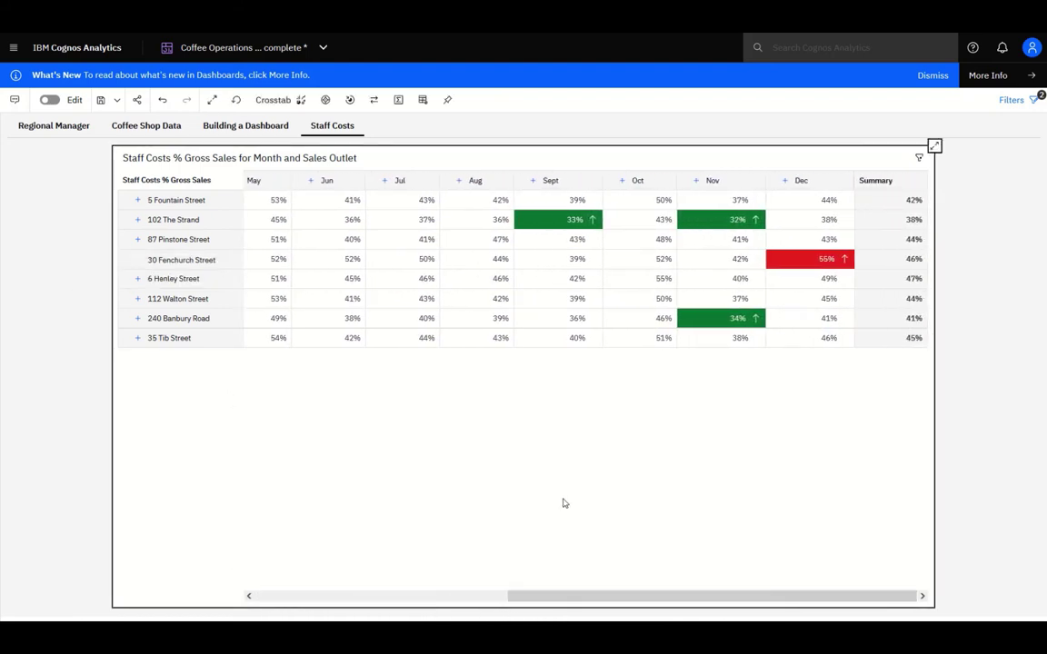
mouse_move(787, 270)
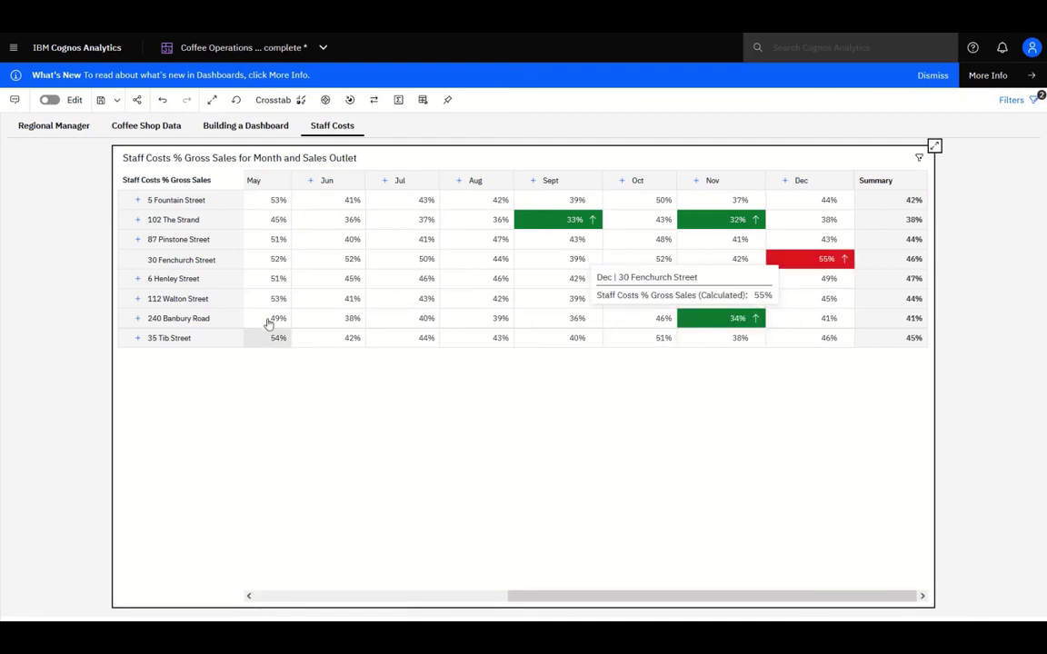
click(231, 262)
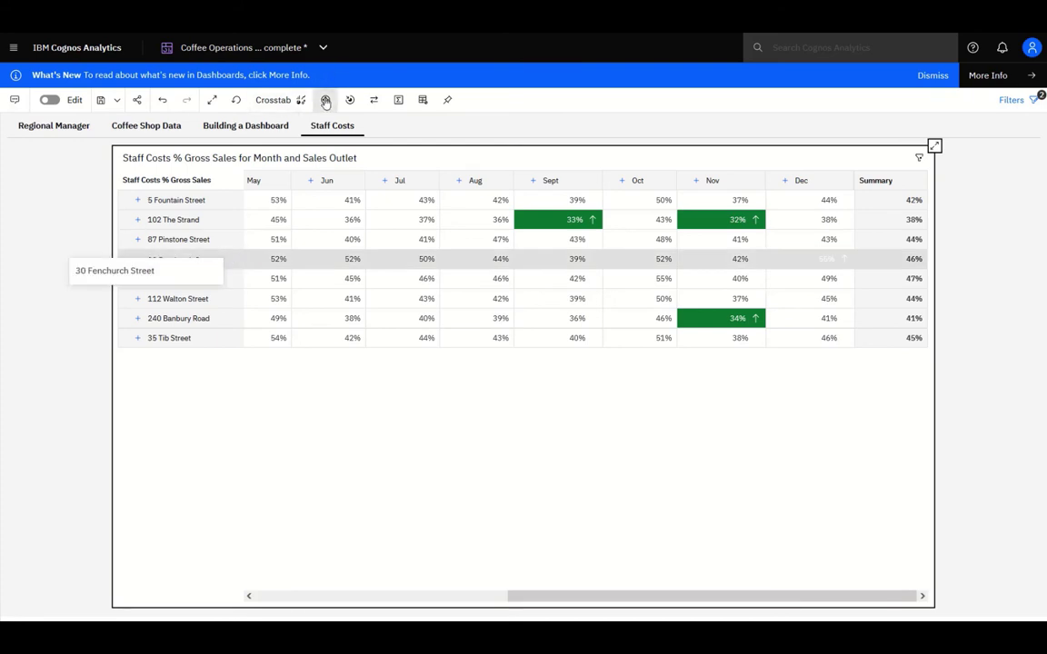
right_click(233, 263)
click(203, 277)
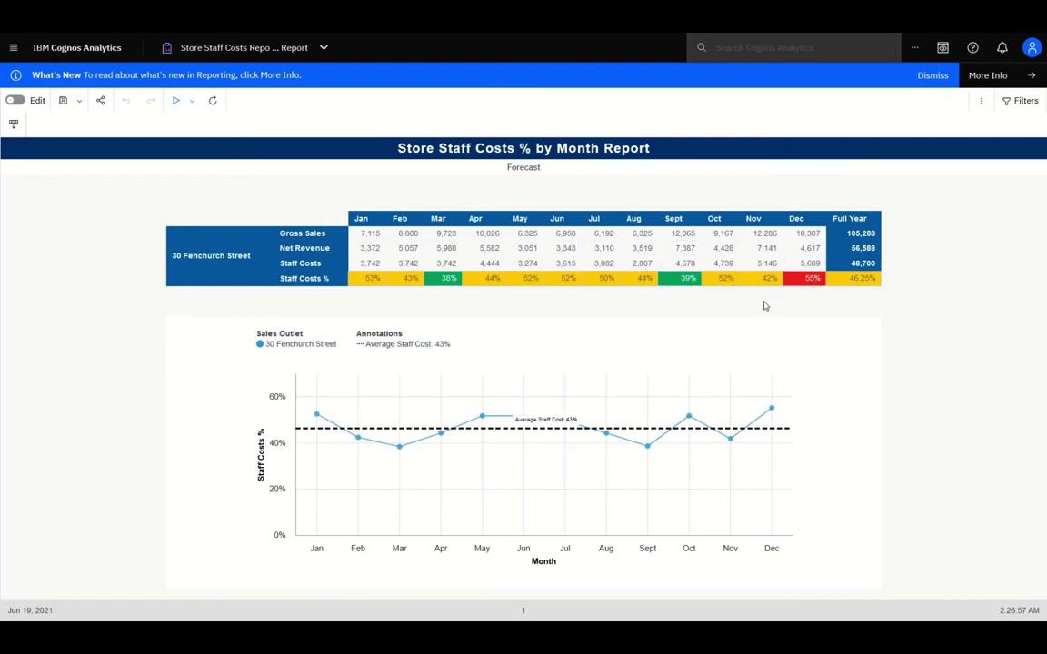
click(617, 369)
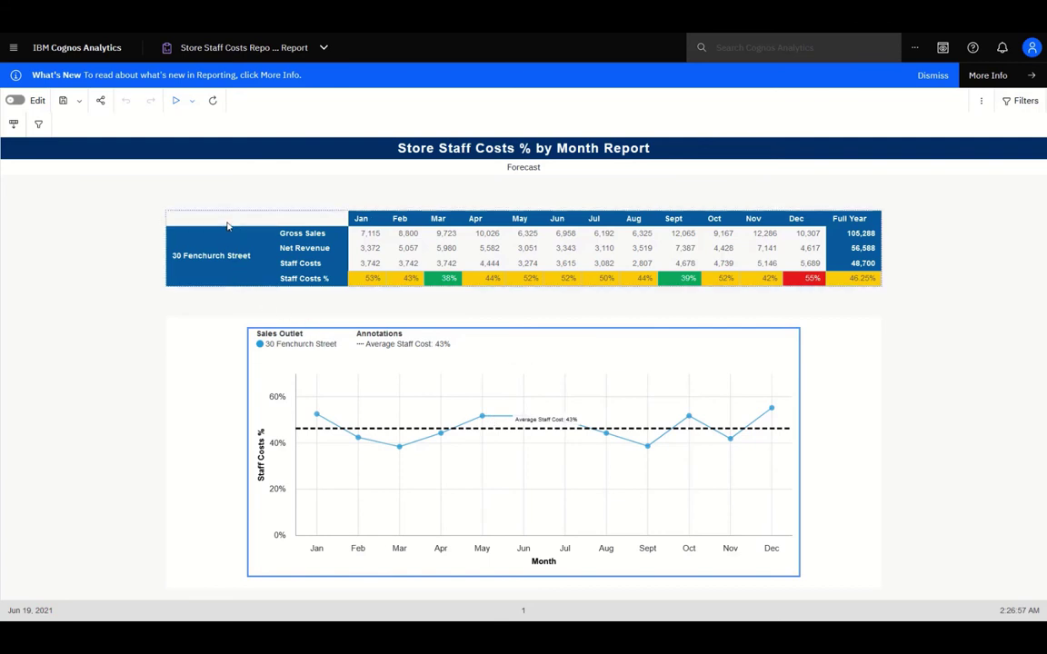
click(373, 221)
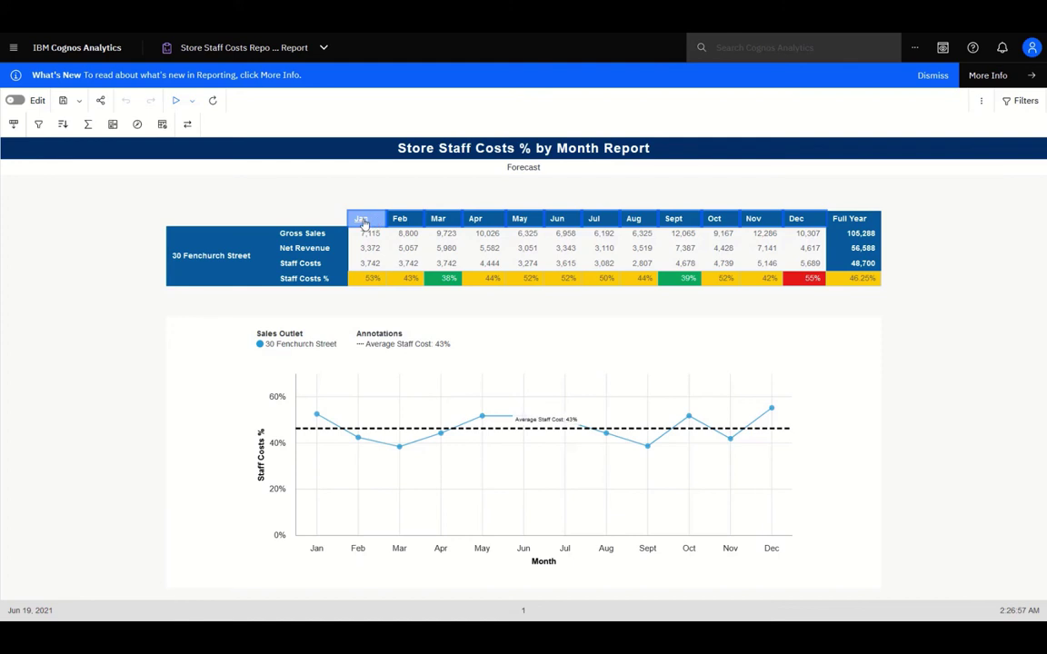
double_click(361, 221)
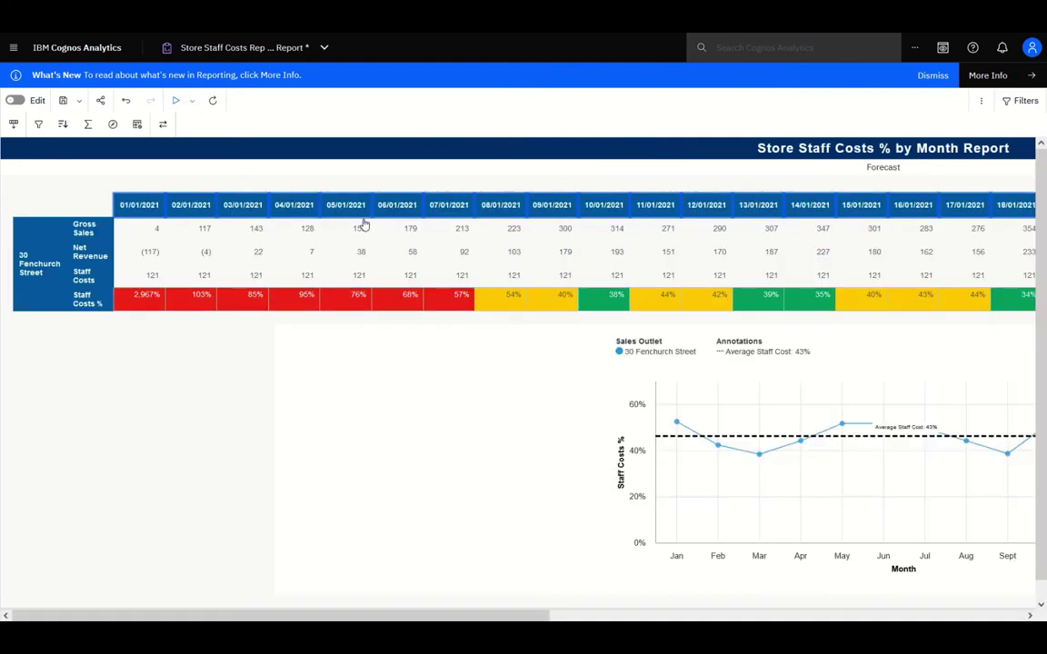
click(128, 105)
- Browse Jan's filter, summary and explore options, expanding Jan into days and undoing it
click(38, 125)
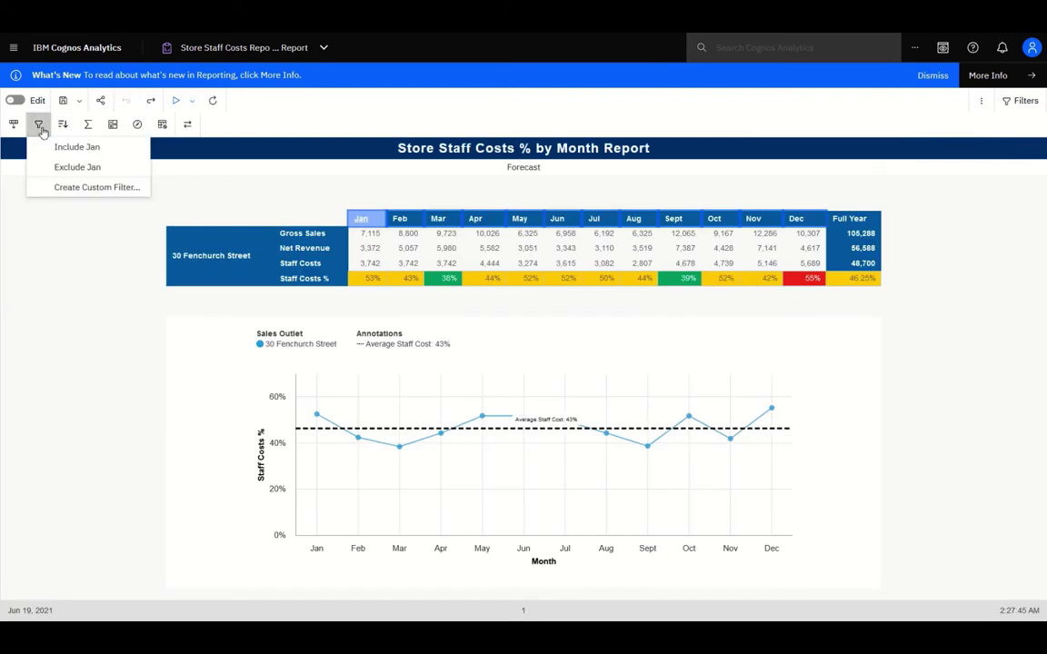
click(88, 125)
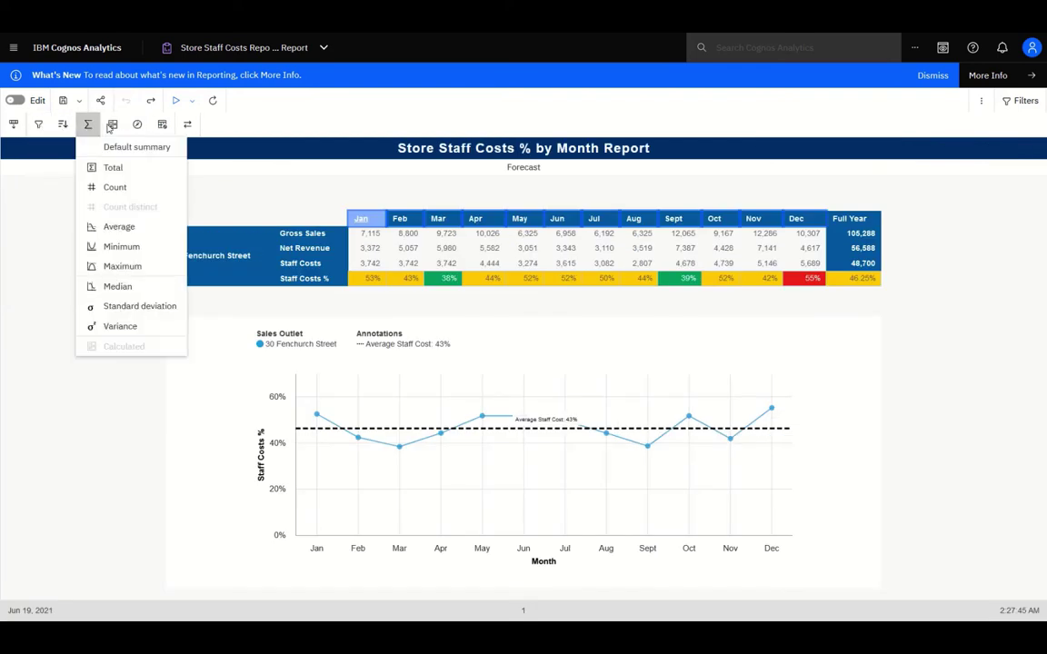
click(136, 127)
click(137, 125)
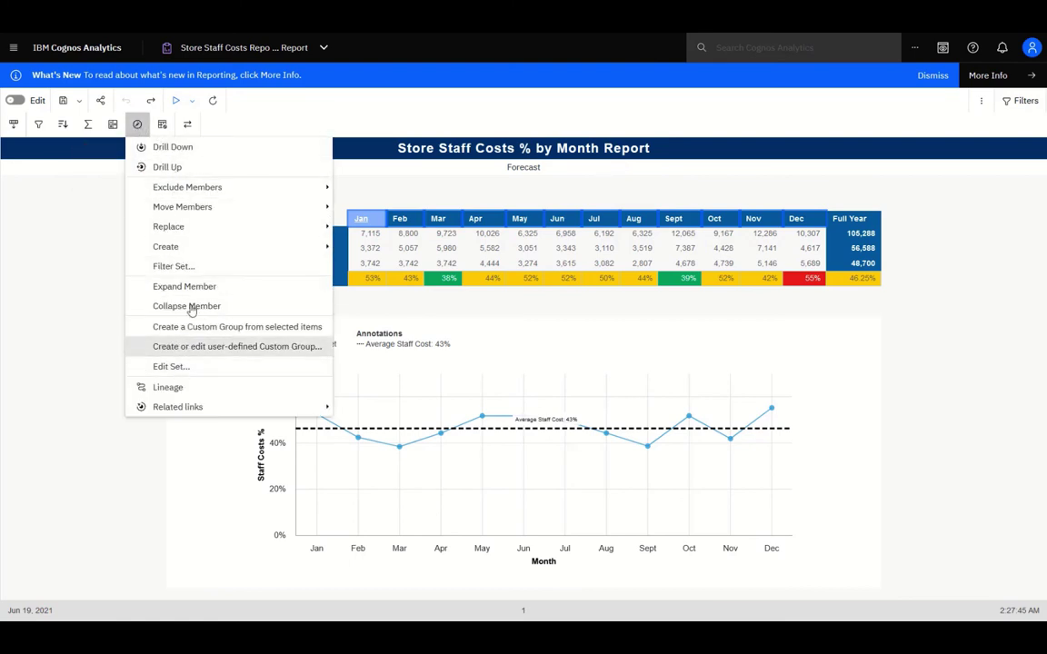
mouse_move(190, 192)
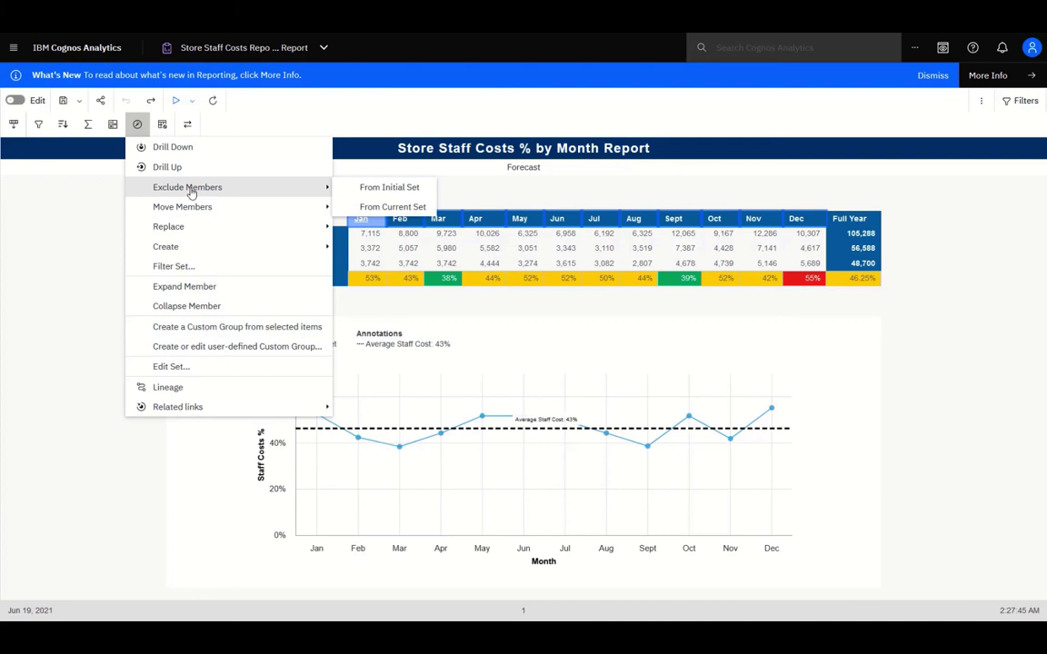
click(201, 287)
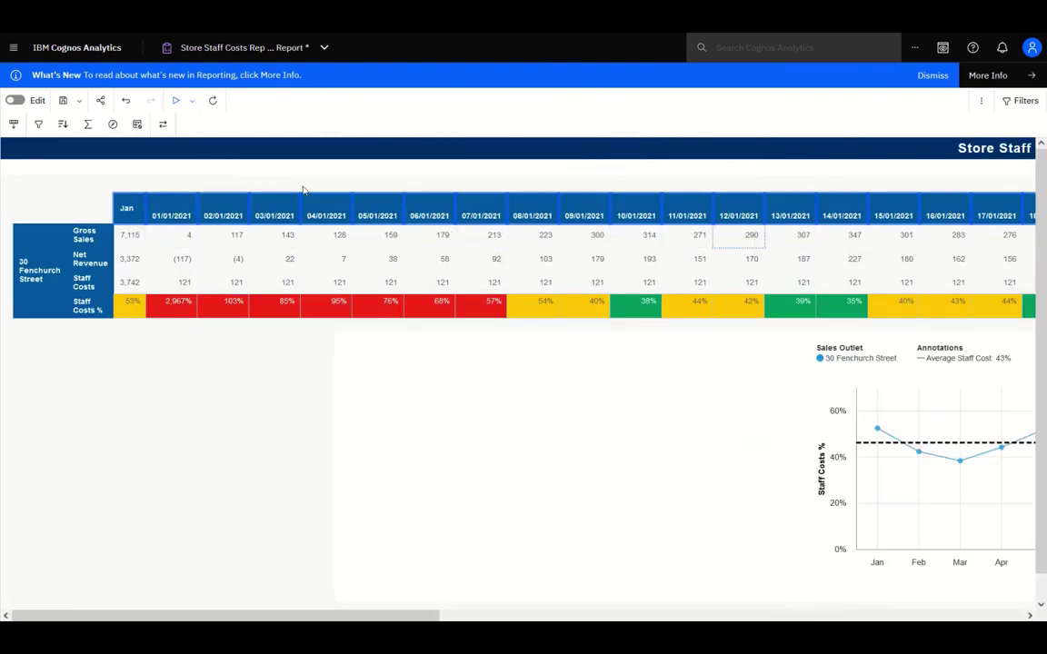
click(125, 101)
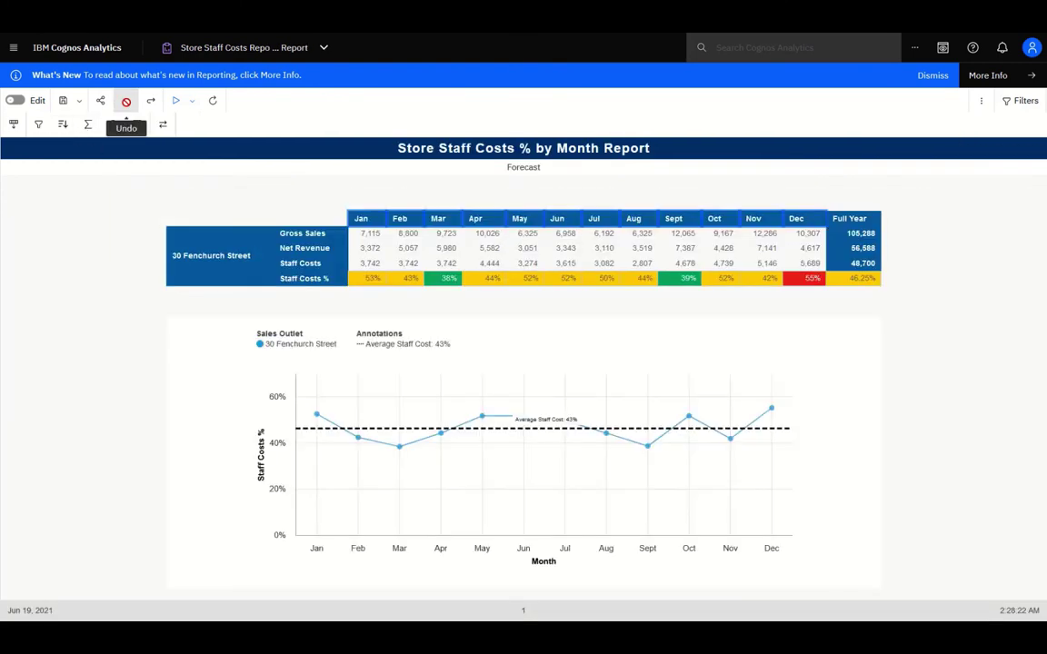
- Set crosstab suppression to Suppress Rows Only, then swap rows and columns and back
click(137, 124)
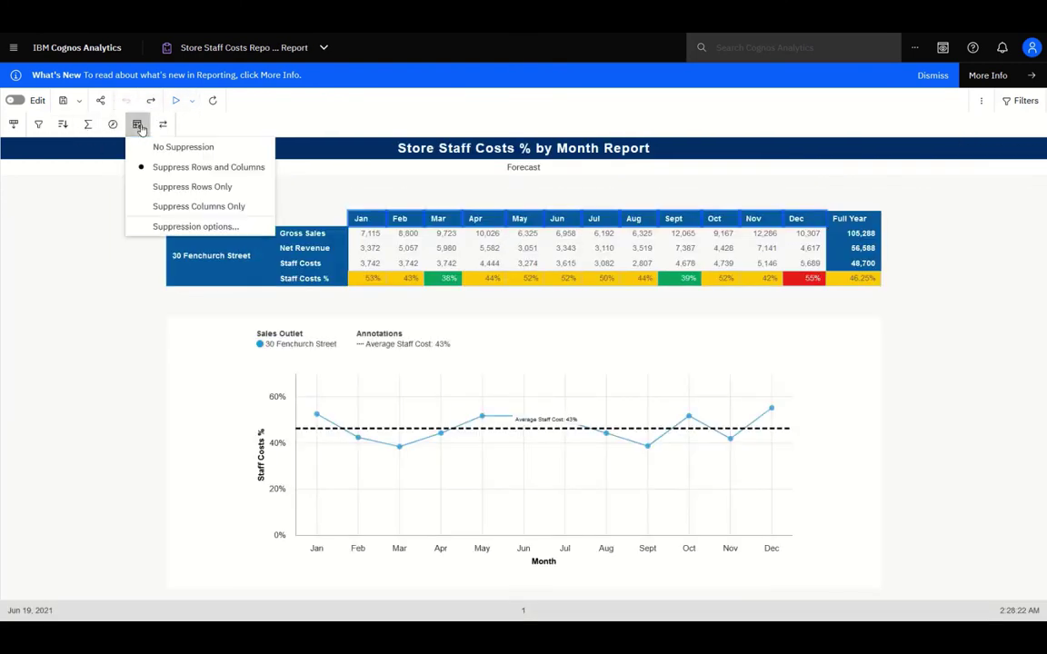
click(160, 187)
click(163, 125)
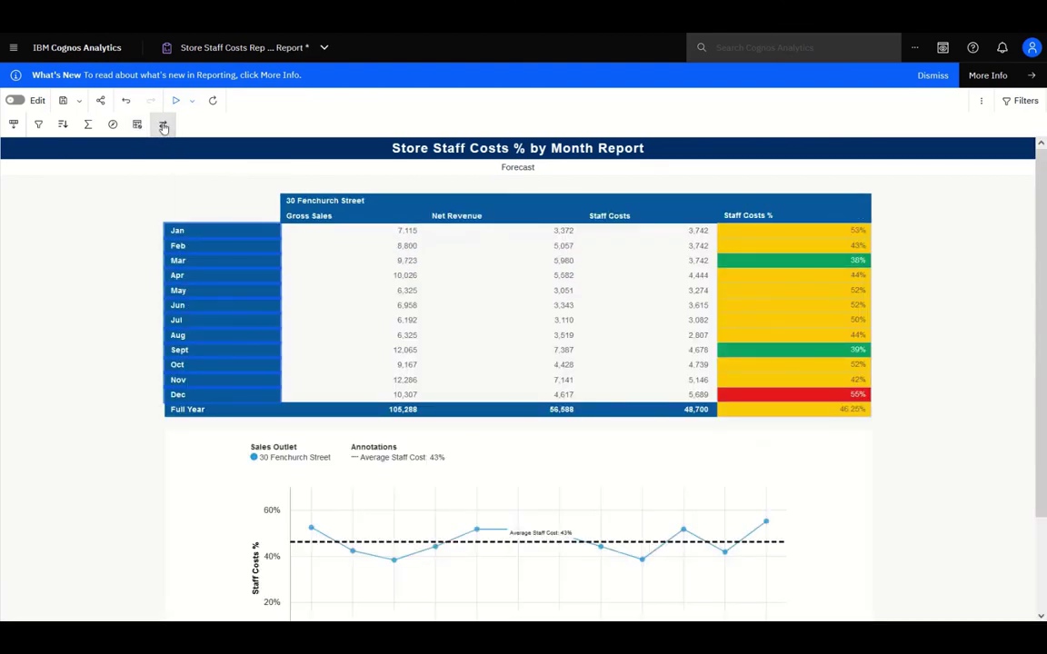
click(163, 125)
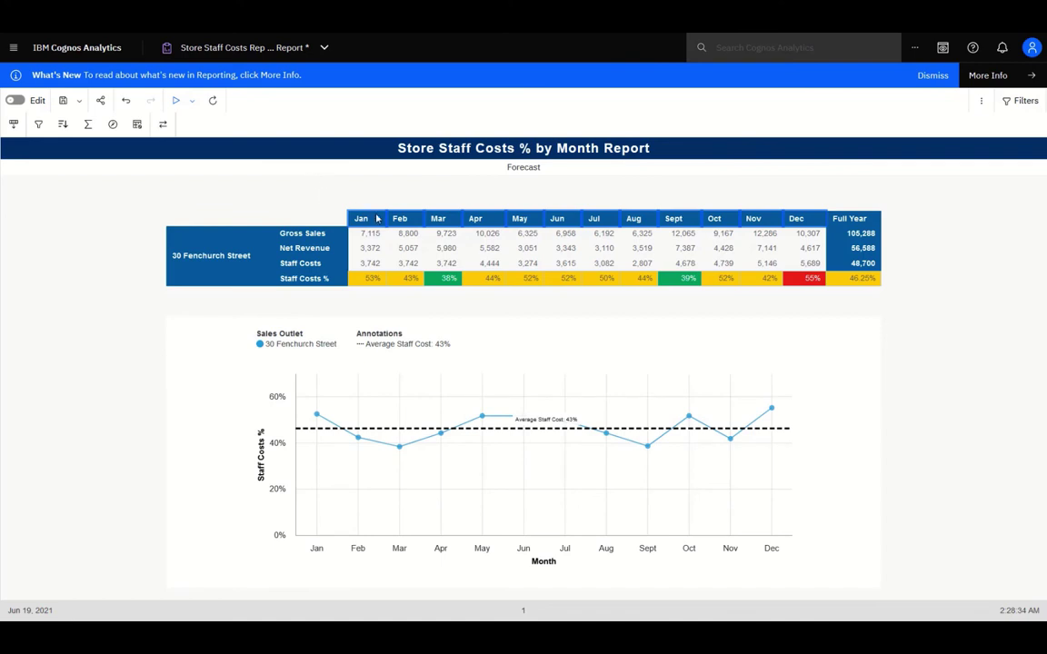
- Check the calculations available for Jan and Feb, then list the run output formats
click(374, 217)
ctrl+click(415, 223)
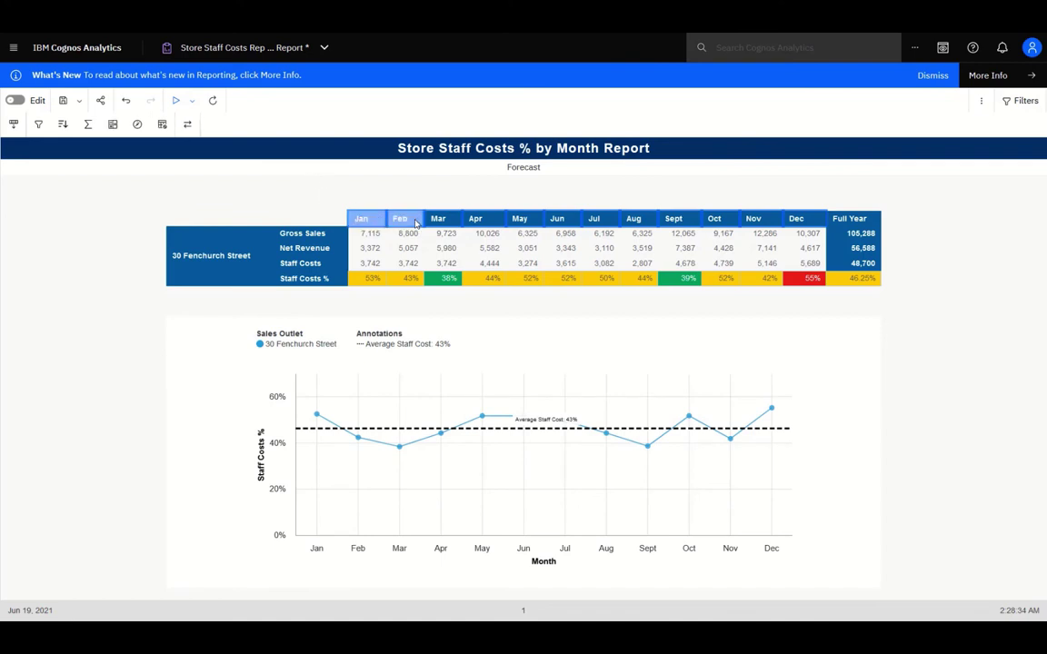
click(113, 125)
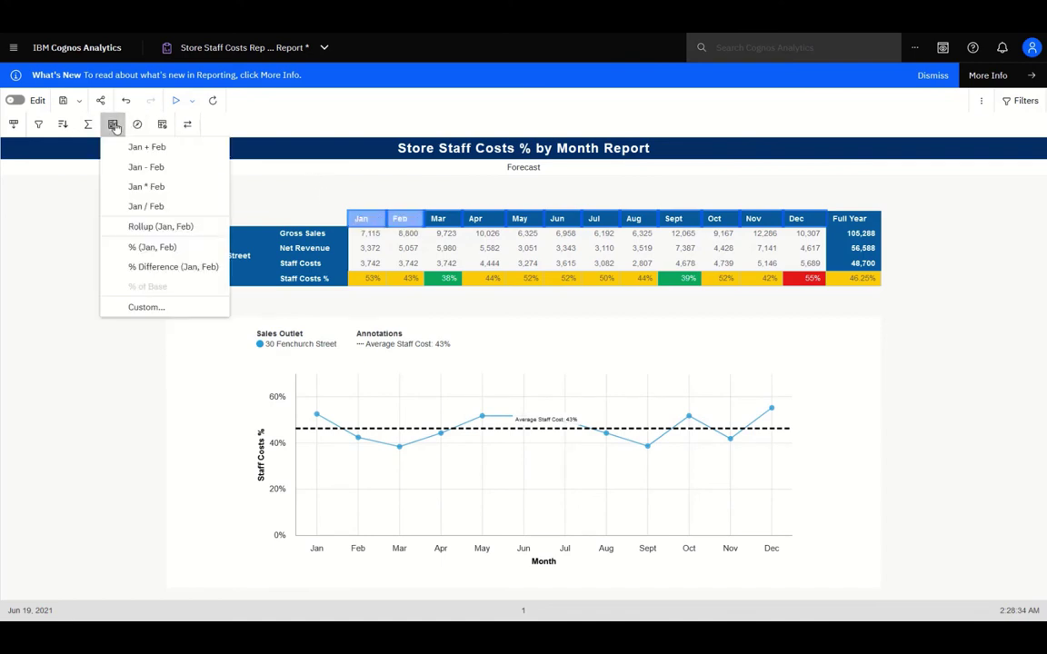
click(51, 253)
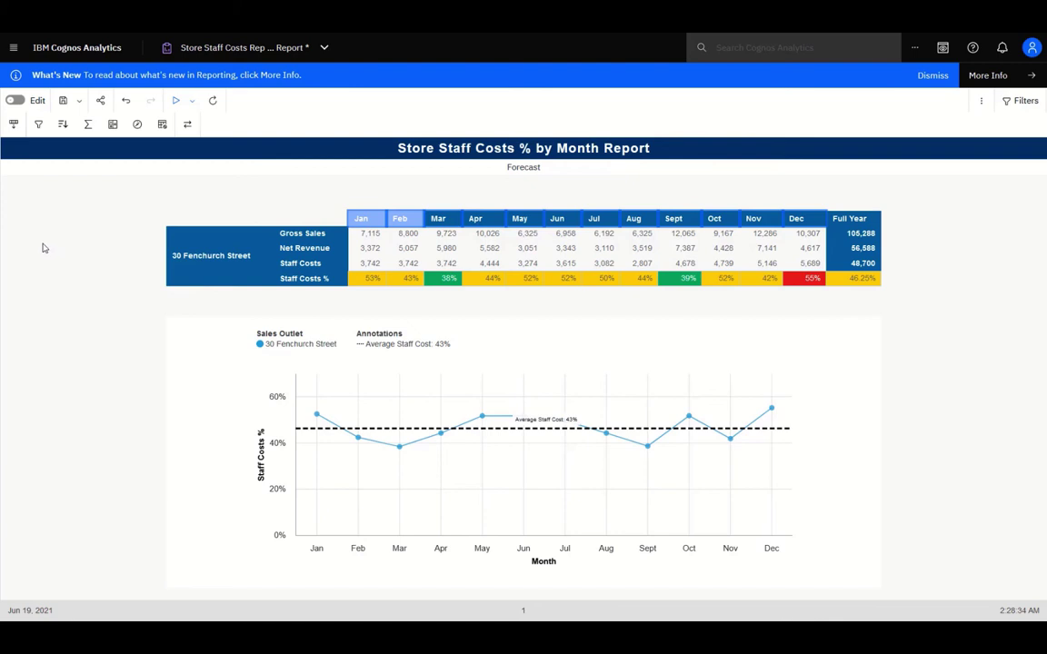
click(189, 104)
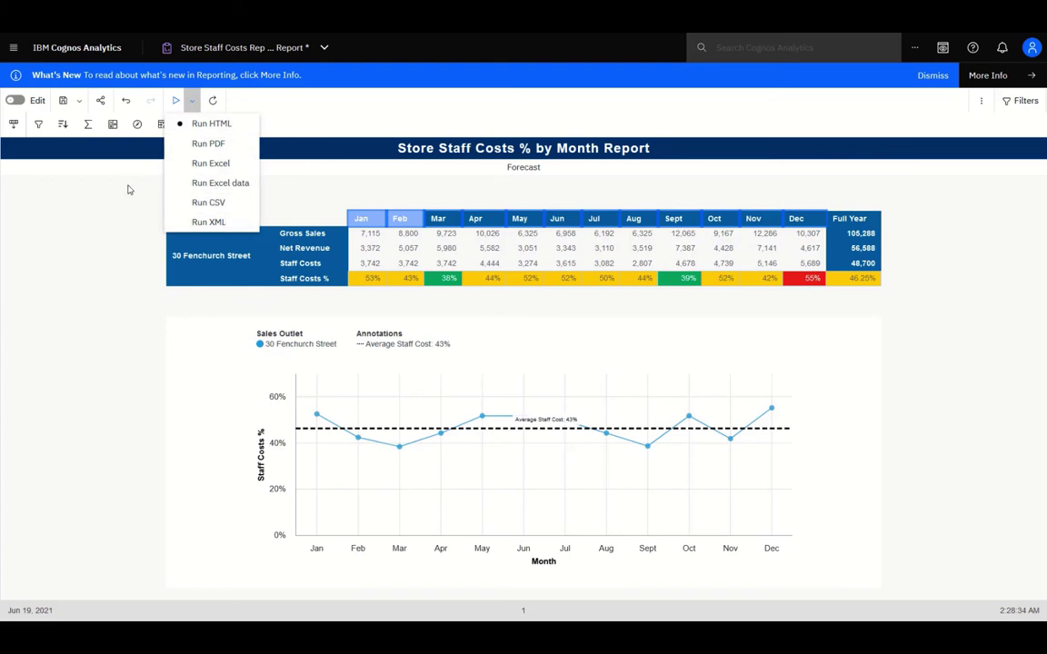
- Rerun the report for outlets 102 The Strand through 30 Fenchurch Street and scroll the results
click(176, 101)
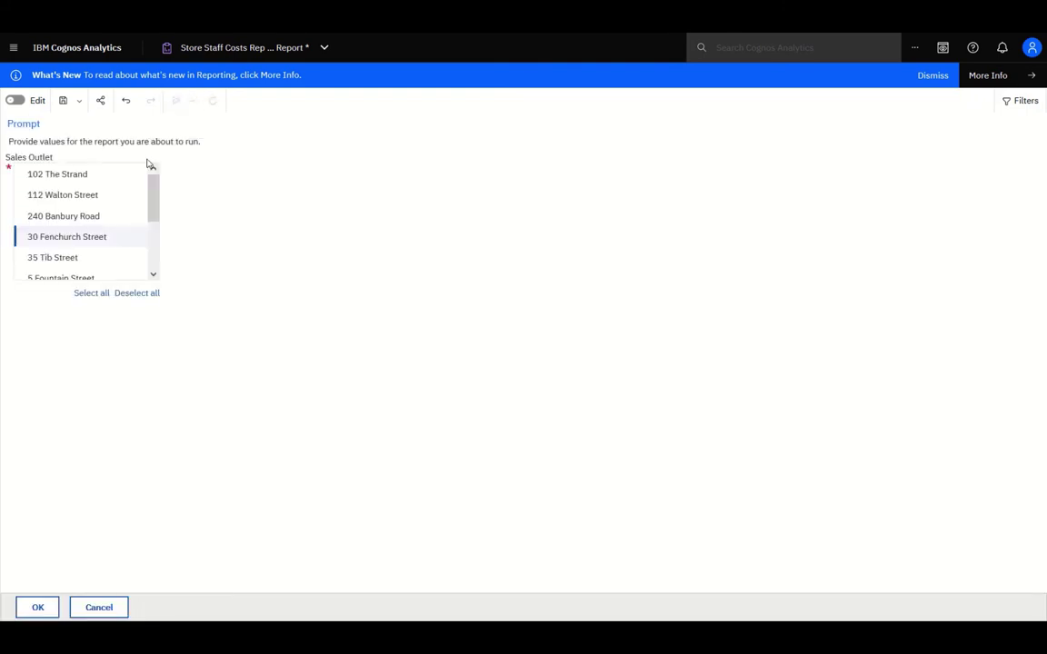
ctrl+click(38, 178)
shift+click(55, 237)
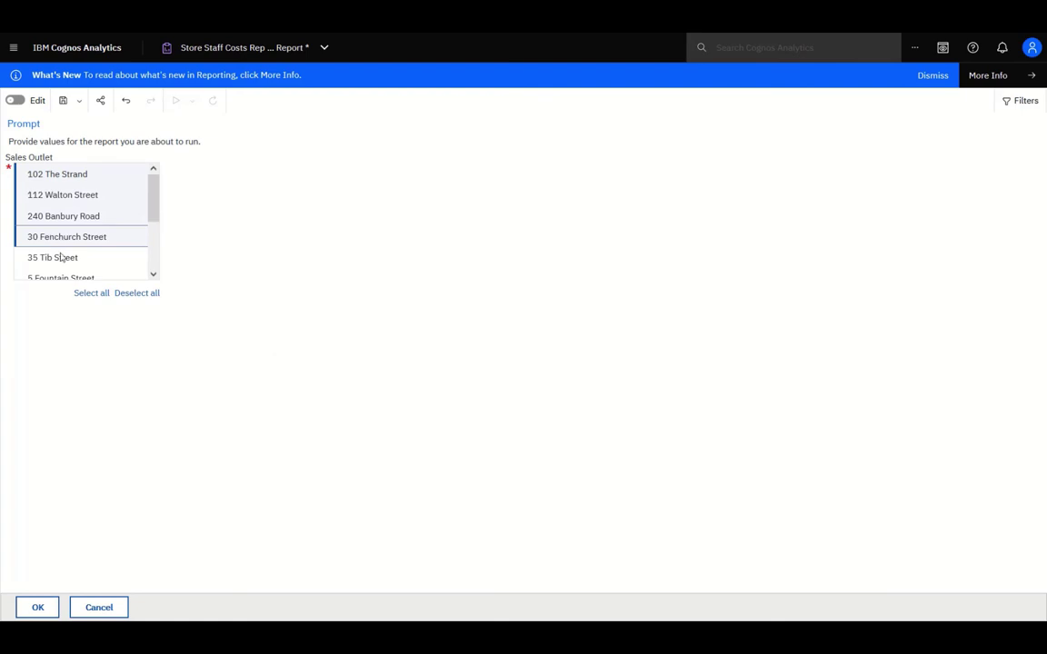
click(40, 606)
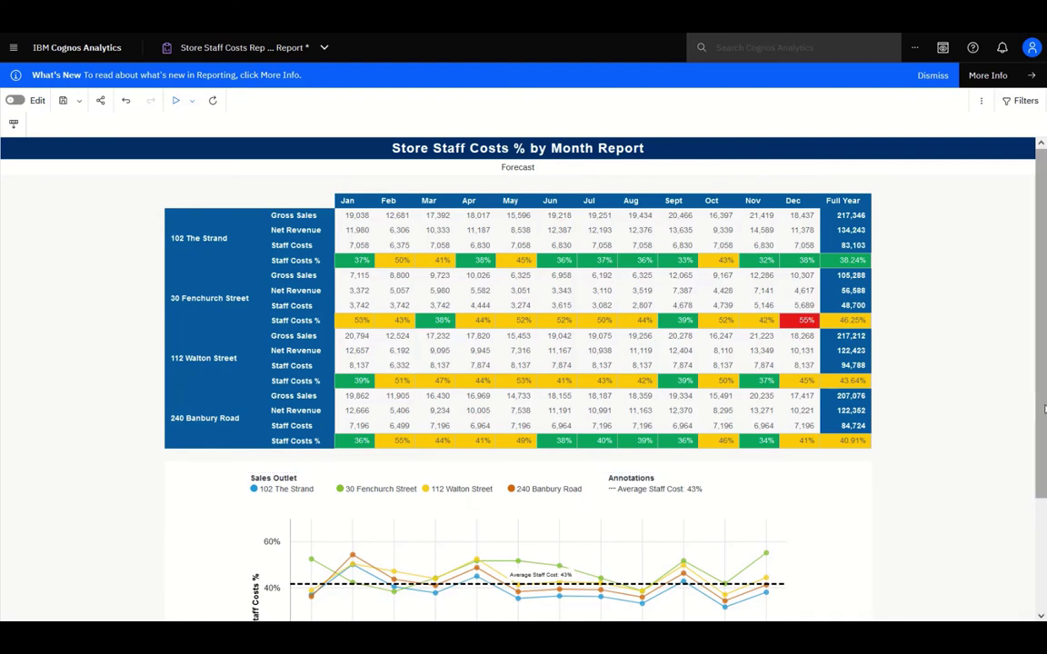
scroll(1044, 488, down, 2)
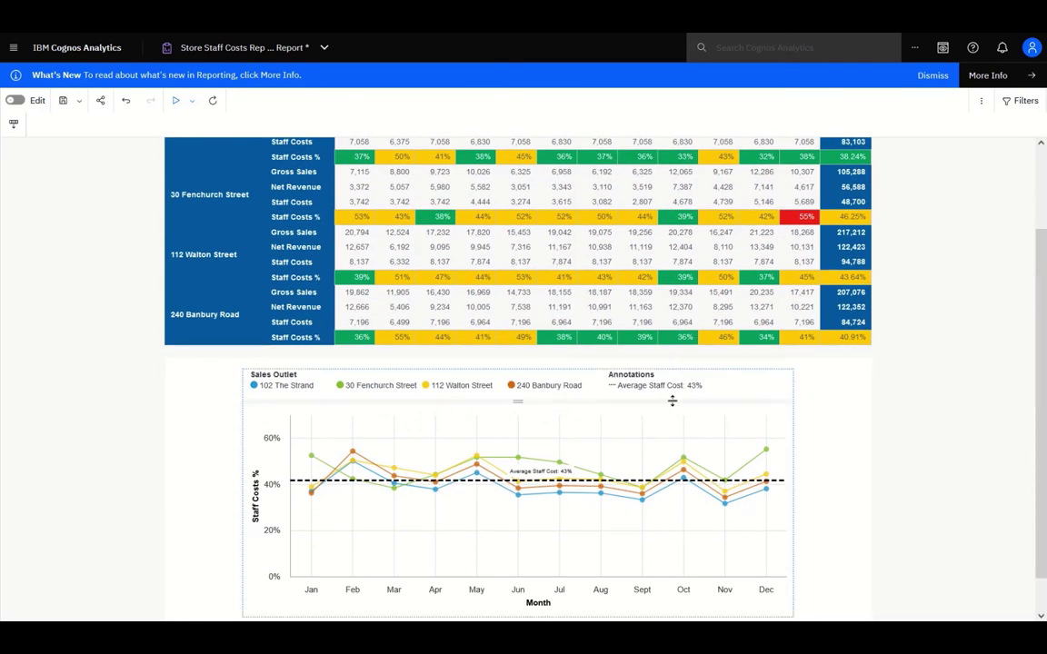
- In edit mode, select the staff costs line chart and open its Baselines properties
click(16, 100)
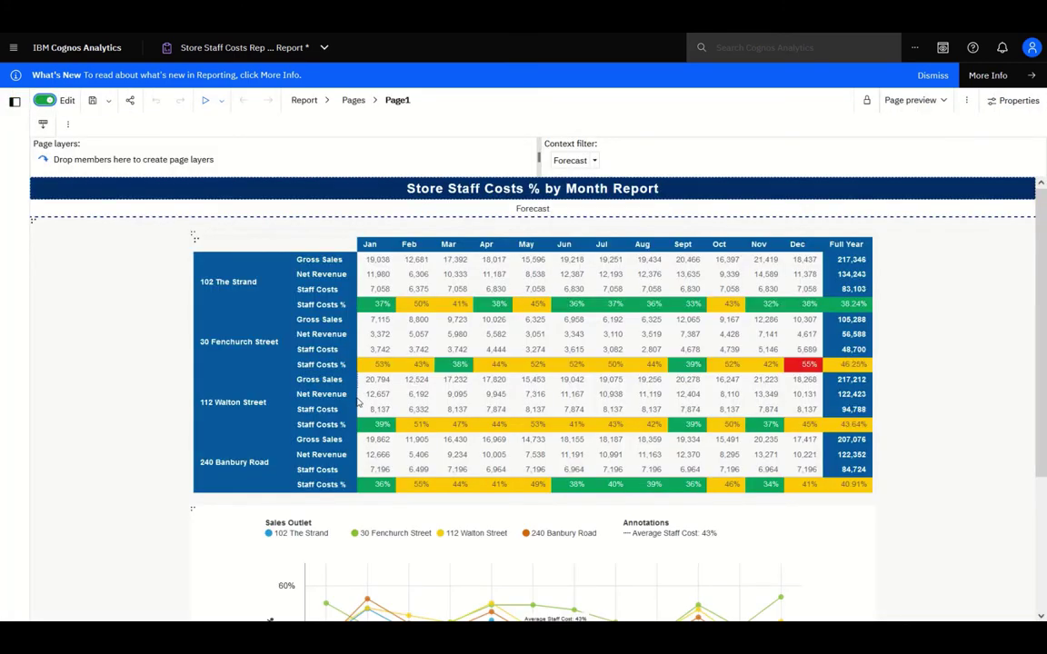
scroll(1043, 423, down, 3)
click(801, 401)
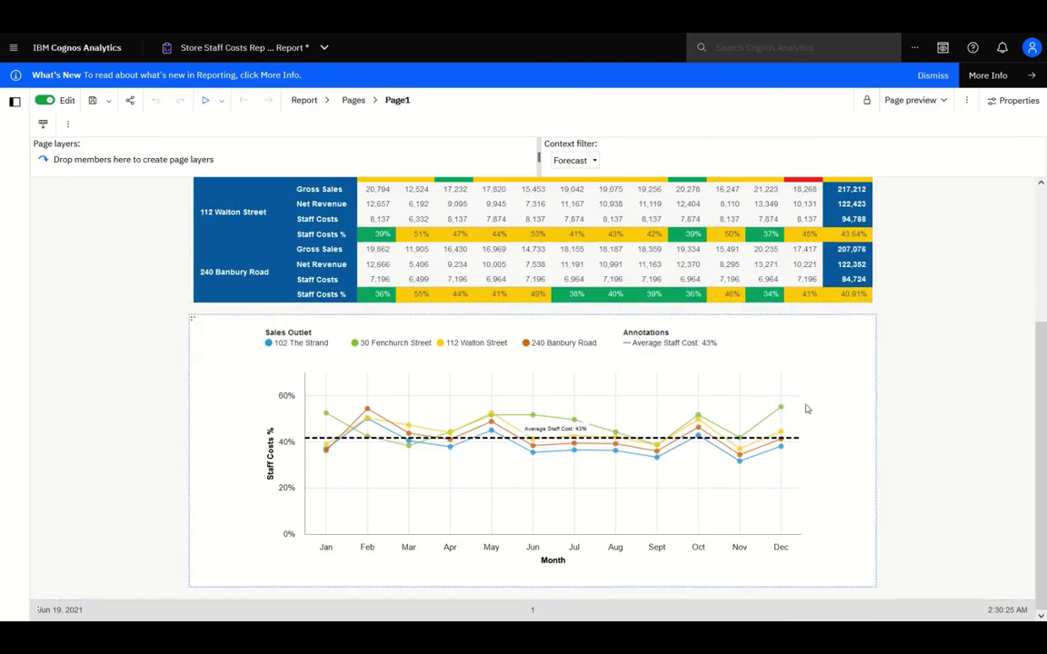
click(1013, 100)
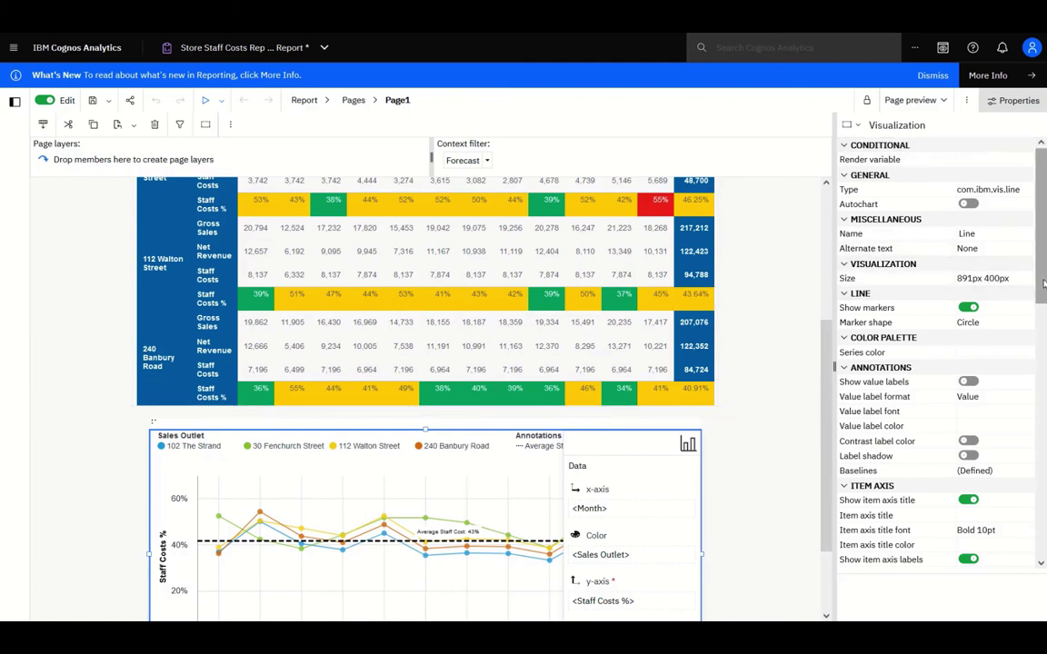
drag(1044, 293, 1045, 339)
click(1022, 339)
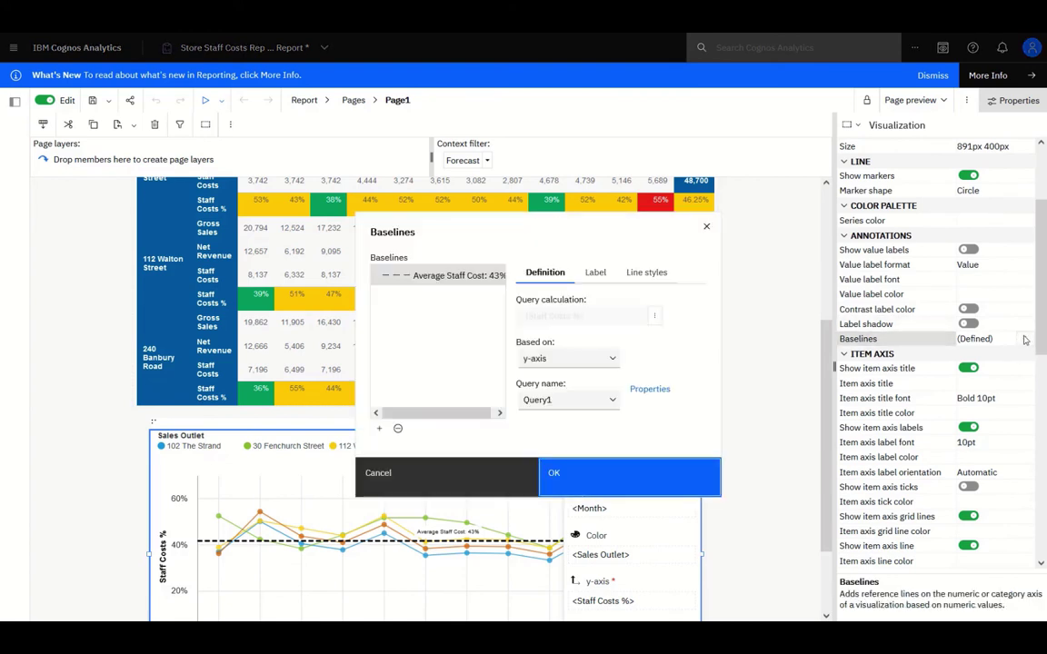
- Review the baseline's types, calculation, horizontal label and line styles, then cancel unchanged
click(379, 428)
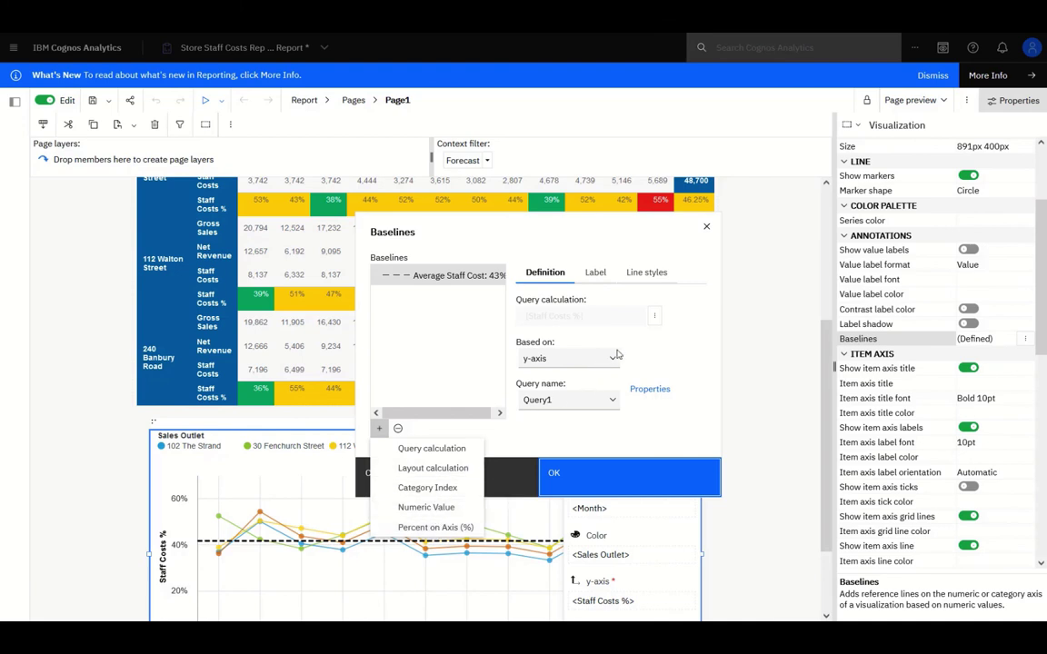
click(591, 289)
click(657, 318)
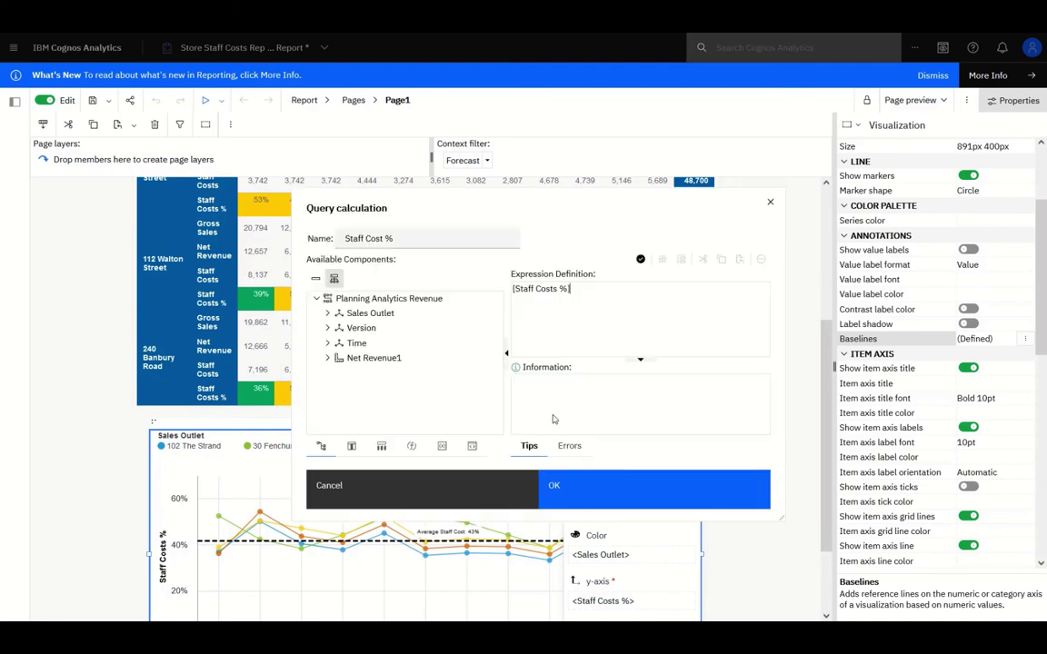
click(512, 496)
click(593, 275)
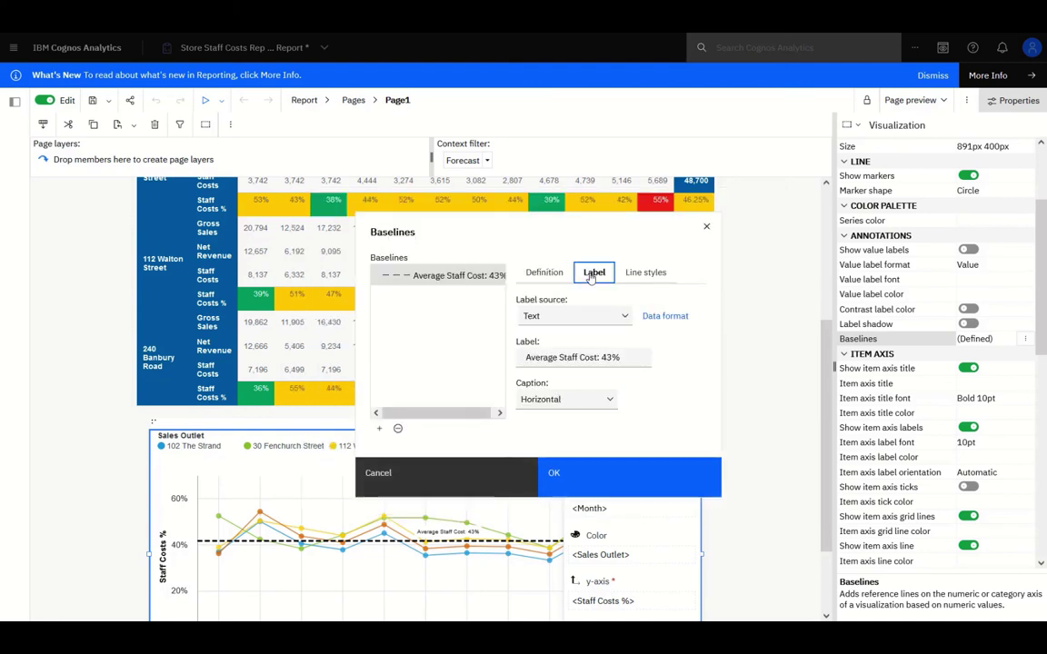
click(610, 400)
click(612, 400)
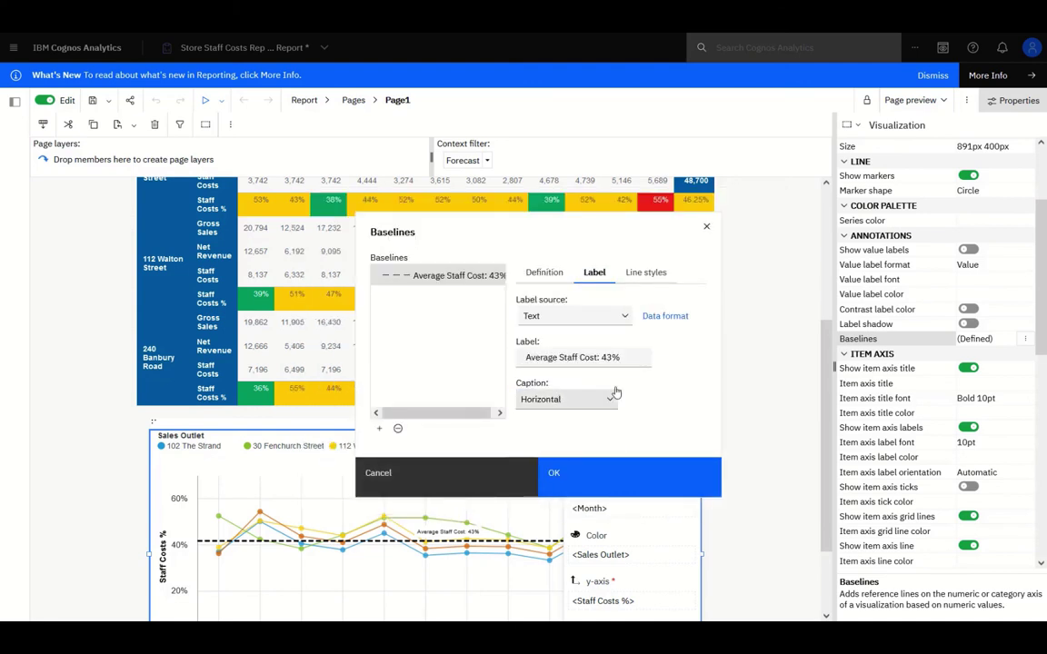
click(647, 273)
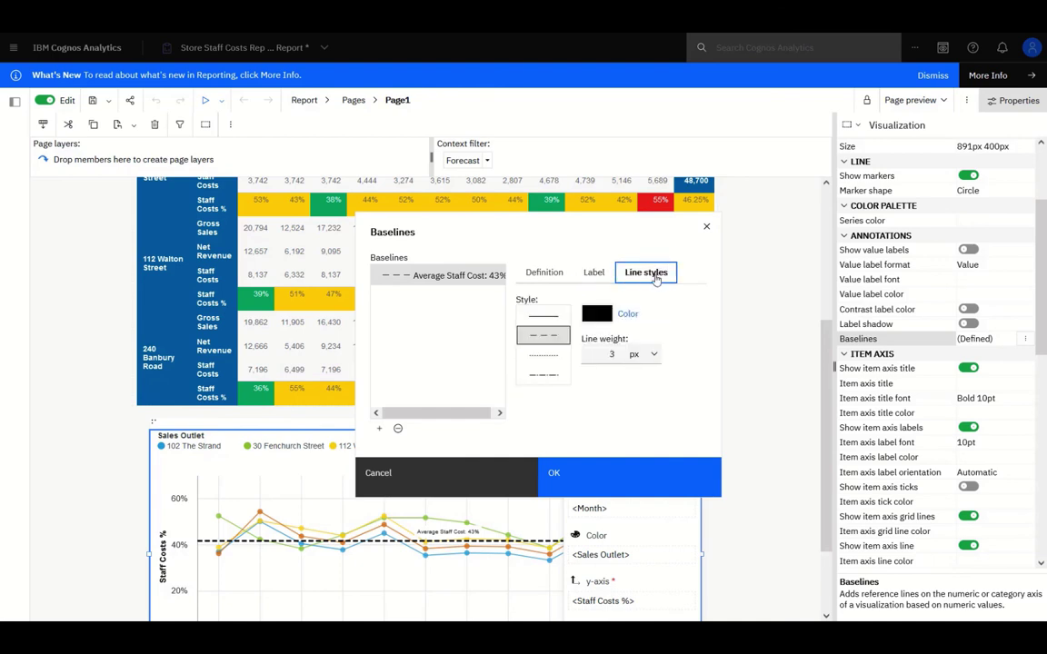
click(469, 479)
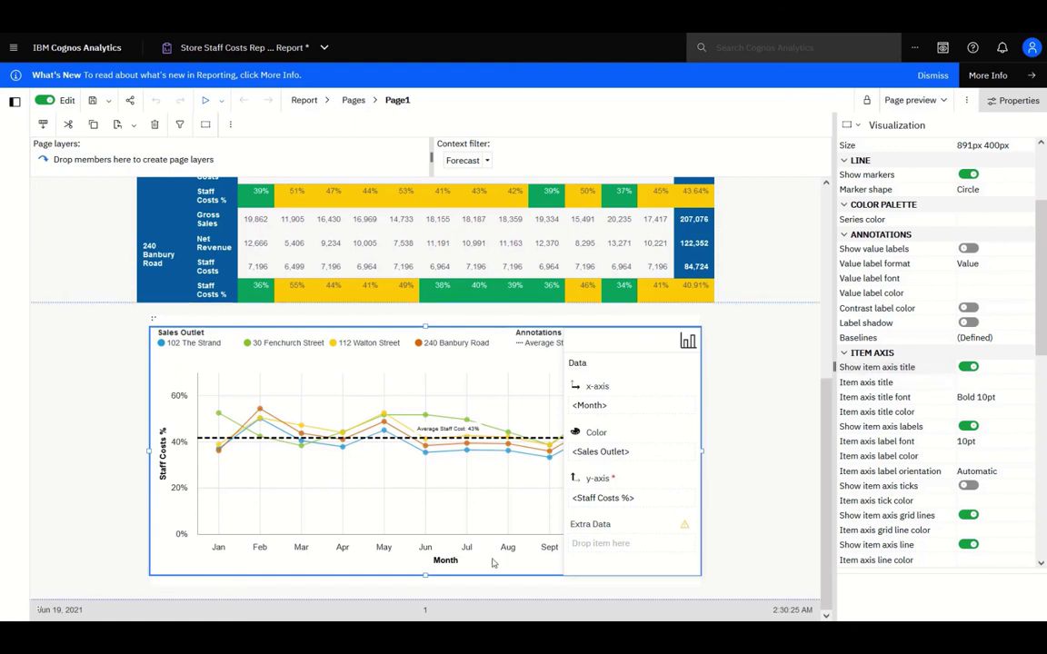
- Toggle the chart's item axis title off and on, then go to the Content folder
click(967, 368)
click(967, 367)
click(12, 48)
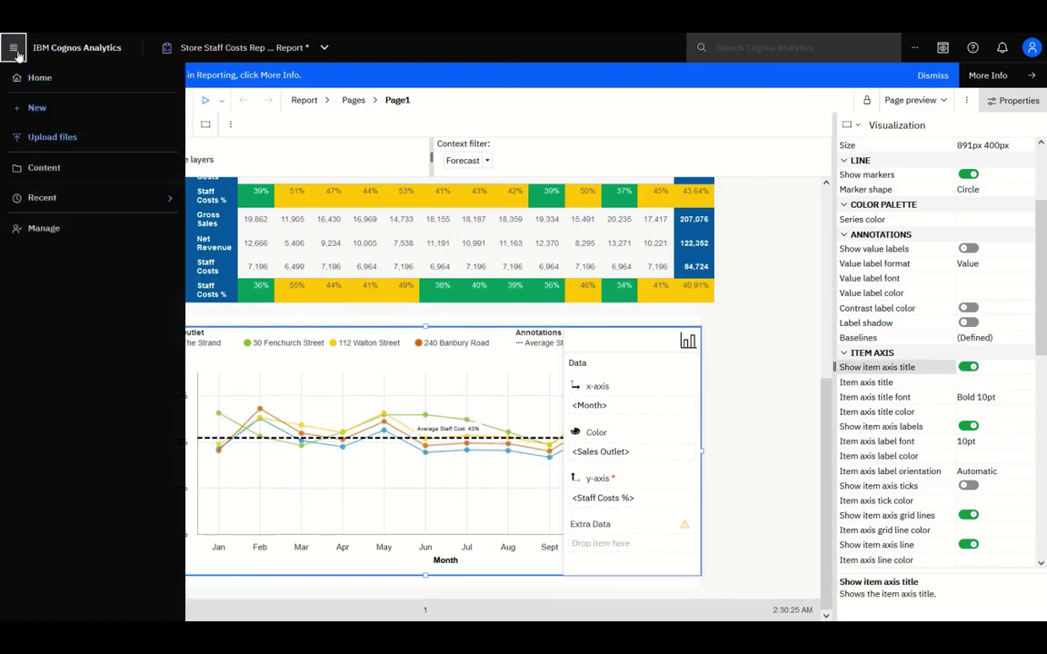
click(43, 167)
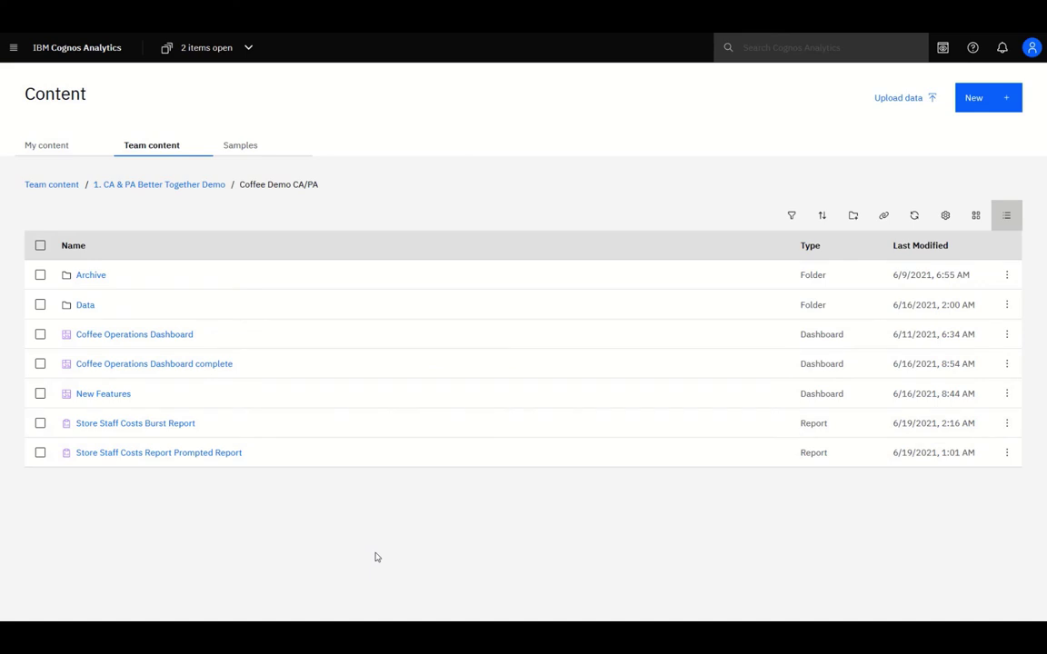
- Open the Prompted Report's properties and start a new schedule from its Schedule settings
click(1006, 452)
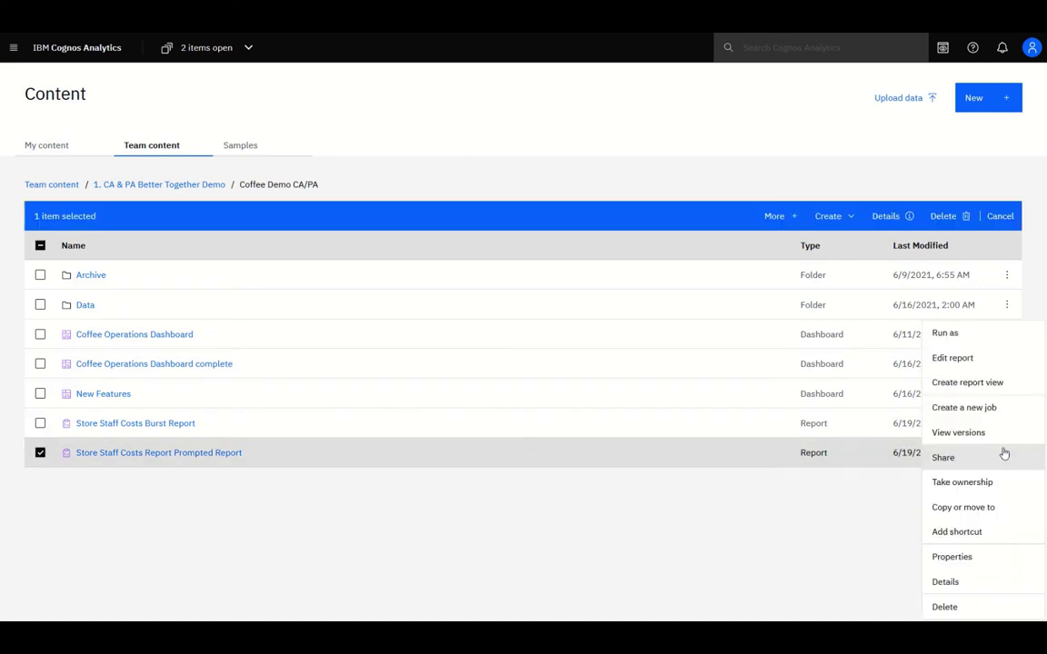
click(952, 556)
click(869, 163)
click(1021, 345)
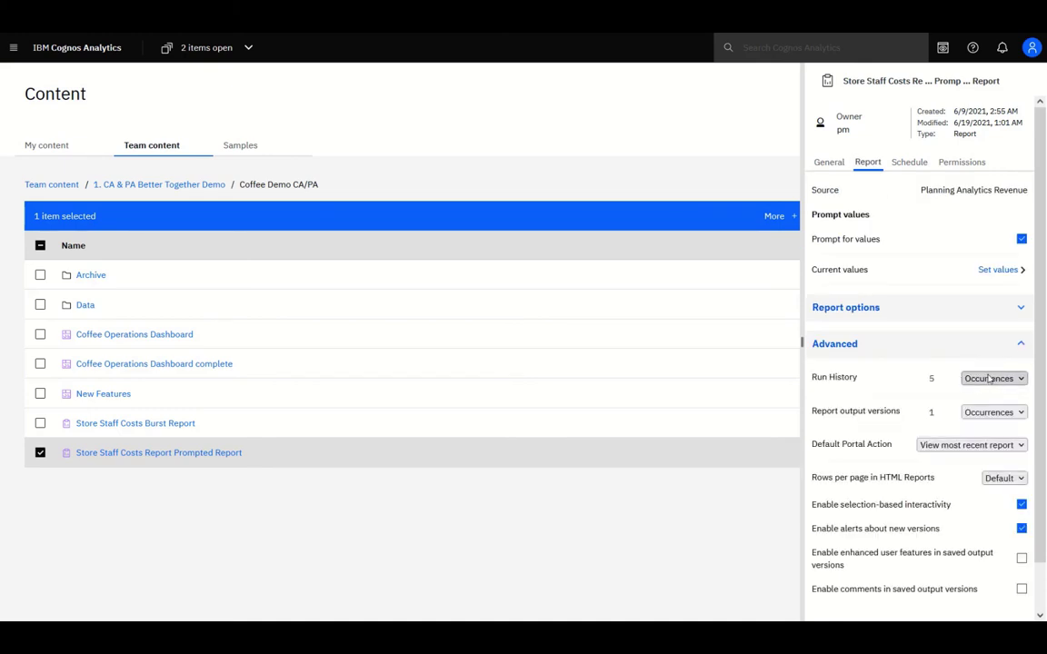
click(910, 164)
click(878, 334)
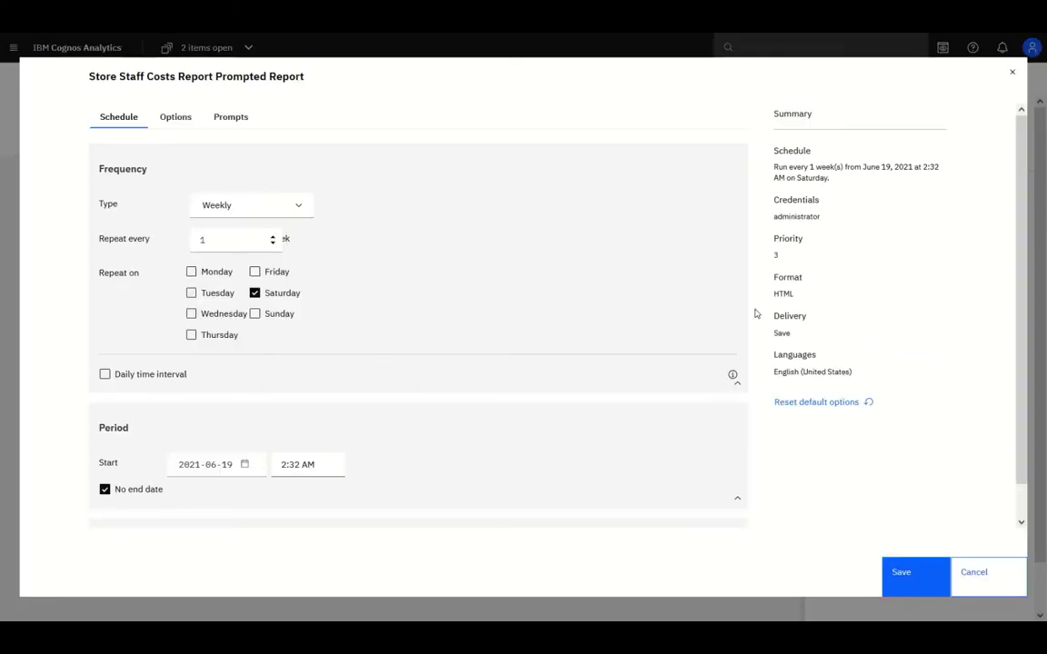
- Draft a weekly schedule with PDF and Excel outputs, then discard it and close properties
click(299, 207)
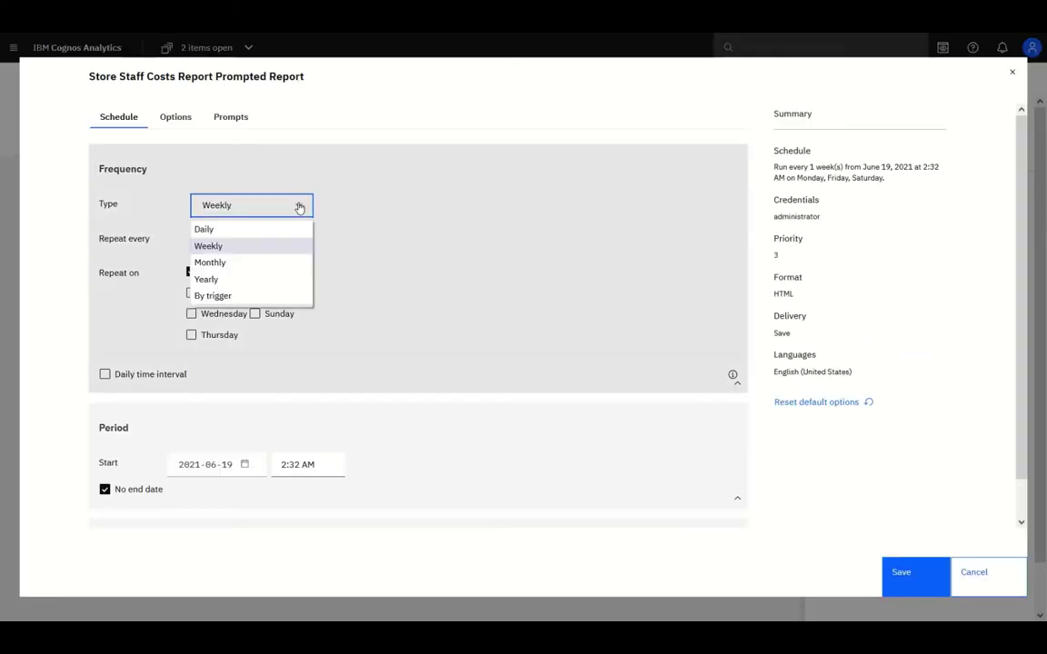
click(261, 246)
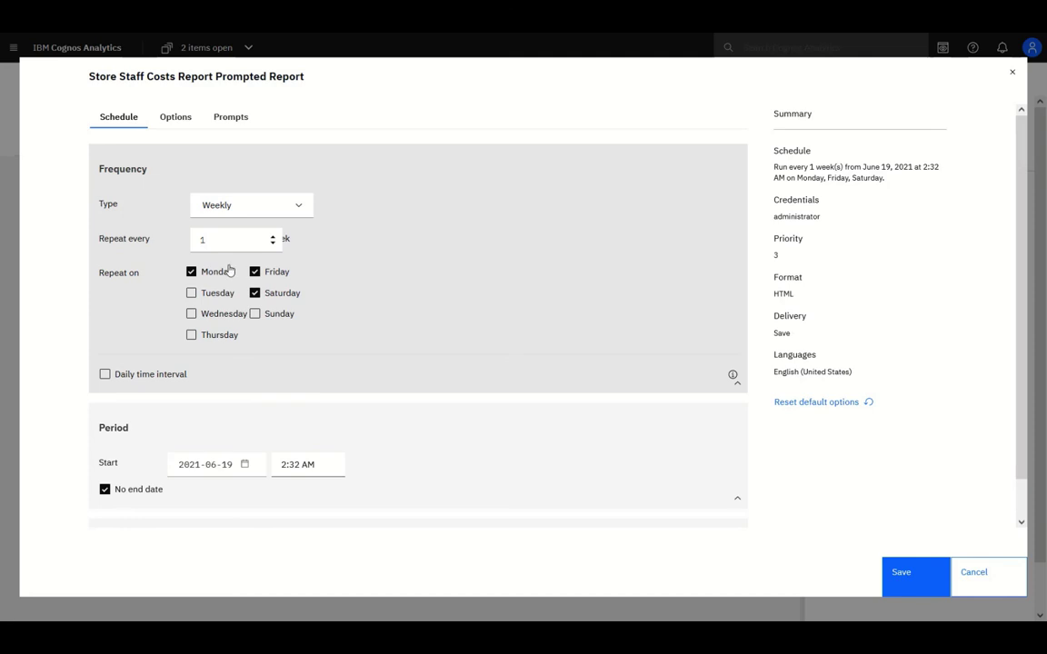
click(175, 118)
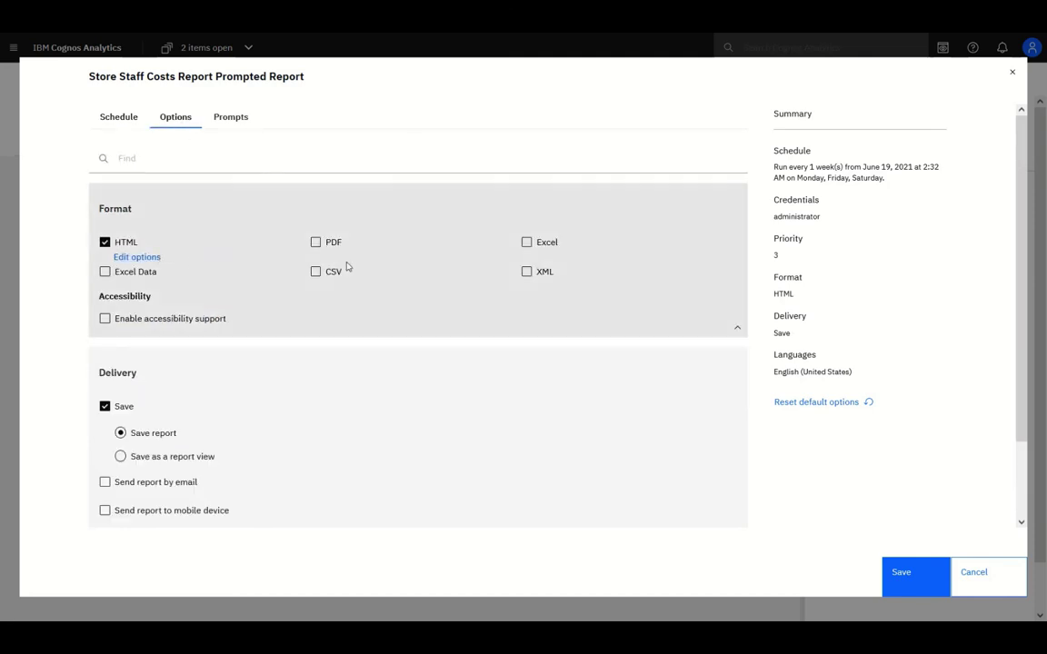
click(315, 242)
click(534, 246)
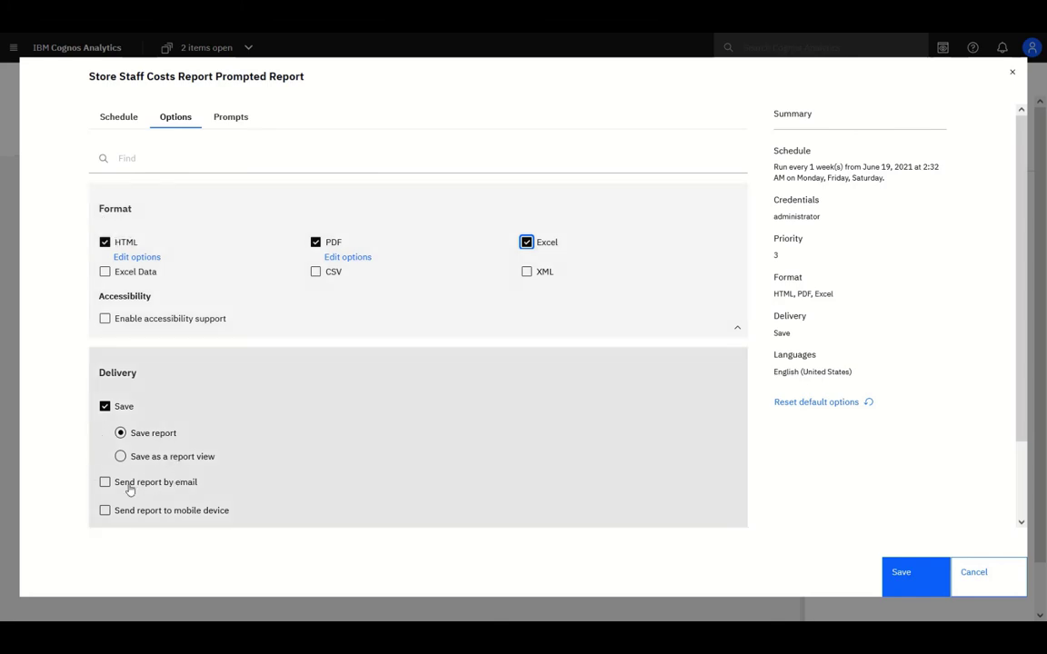
click(127, 490)
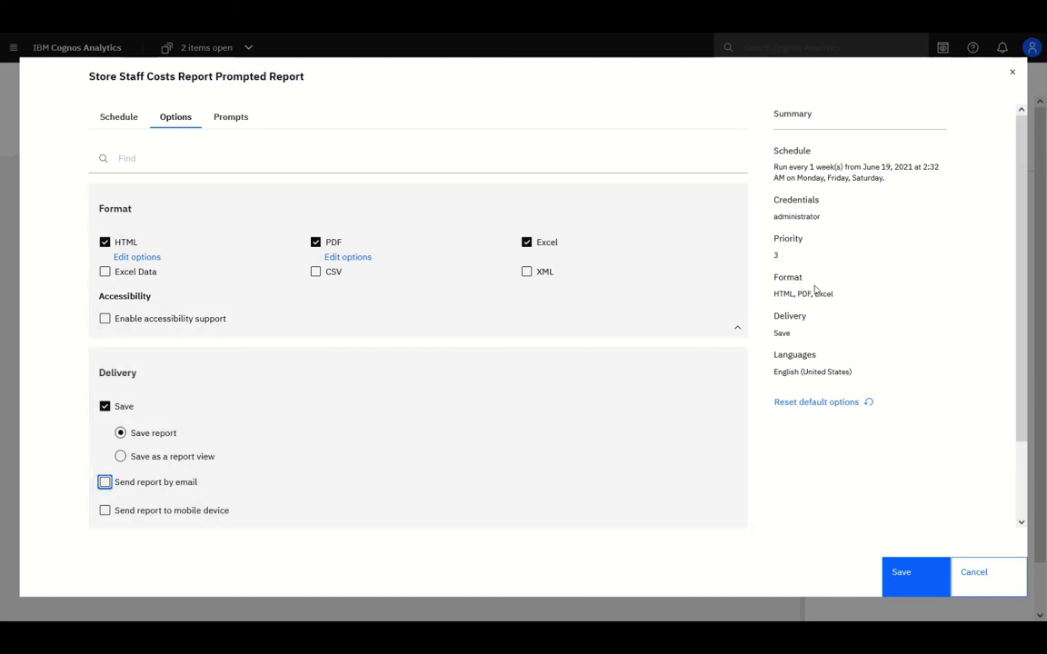
click(966, 576)
click(734, 104)
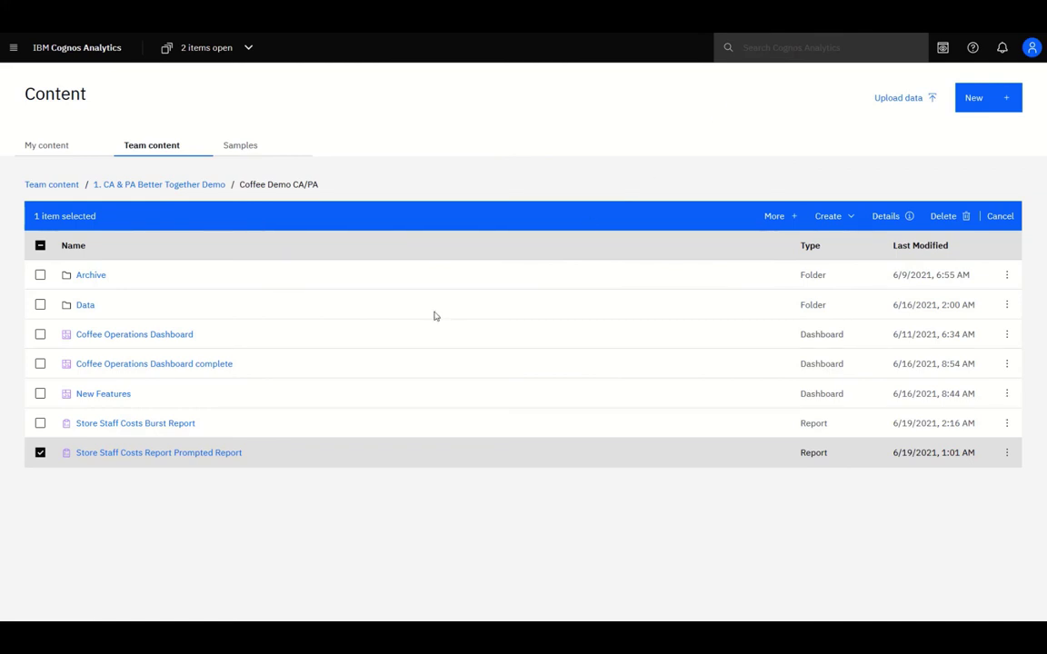
- Deselect the Prompted Report, open and scroll the Store Staff Costs Burst Report, then return to Content
click(40, 452)
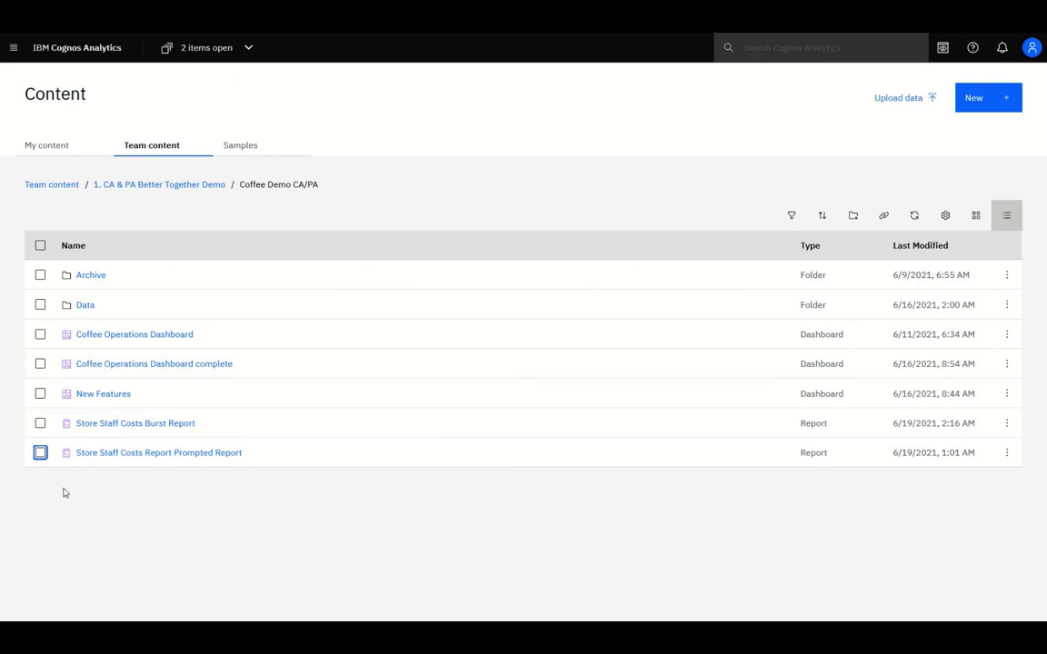
click(133, 426)
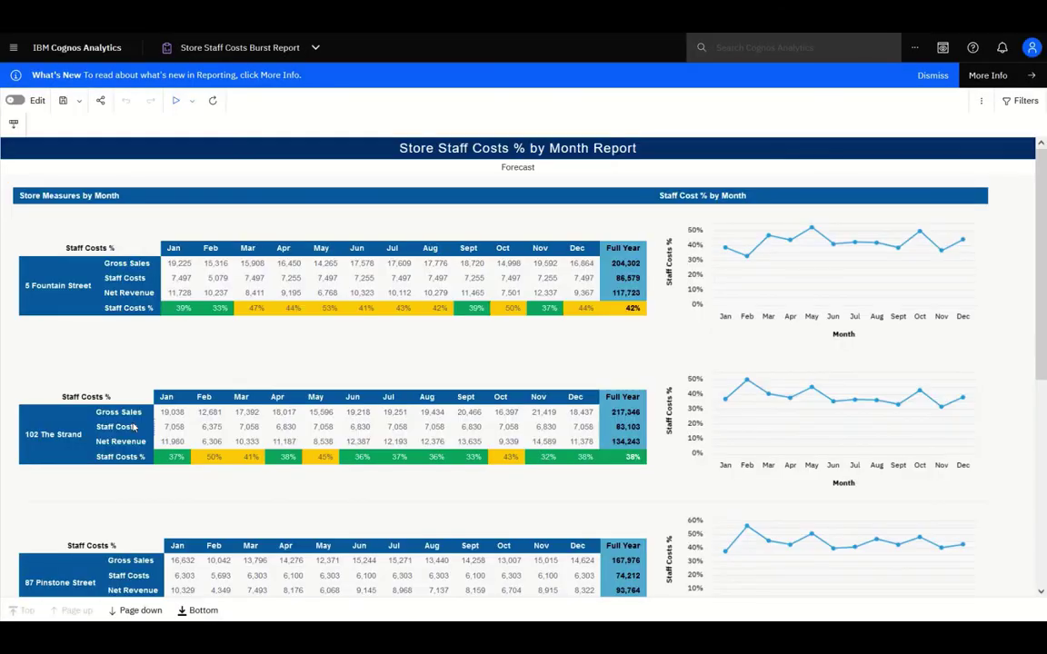
click(246, 296)
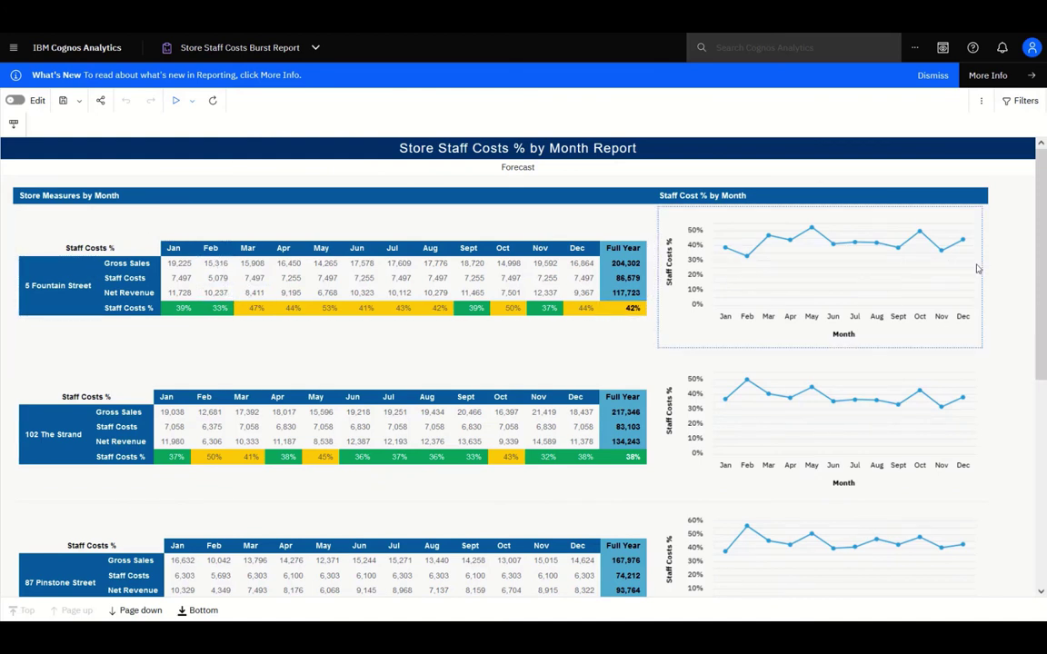
drag(1042, 264, 1043, 450)
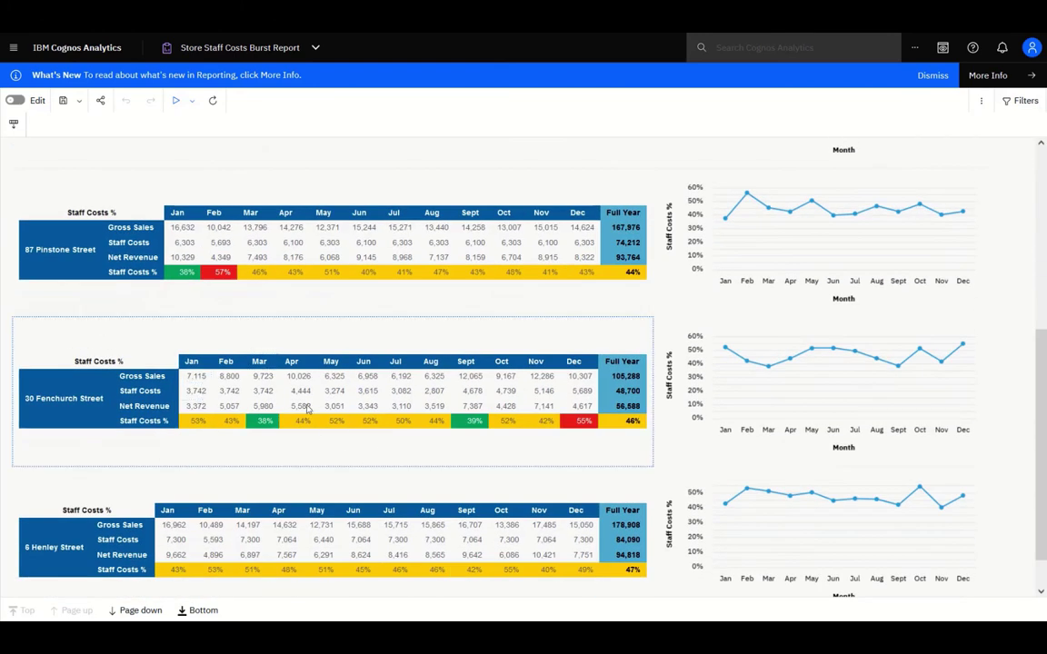
click(315, 47)
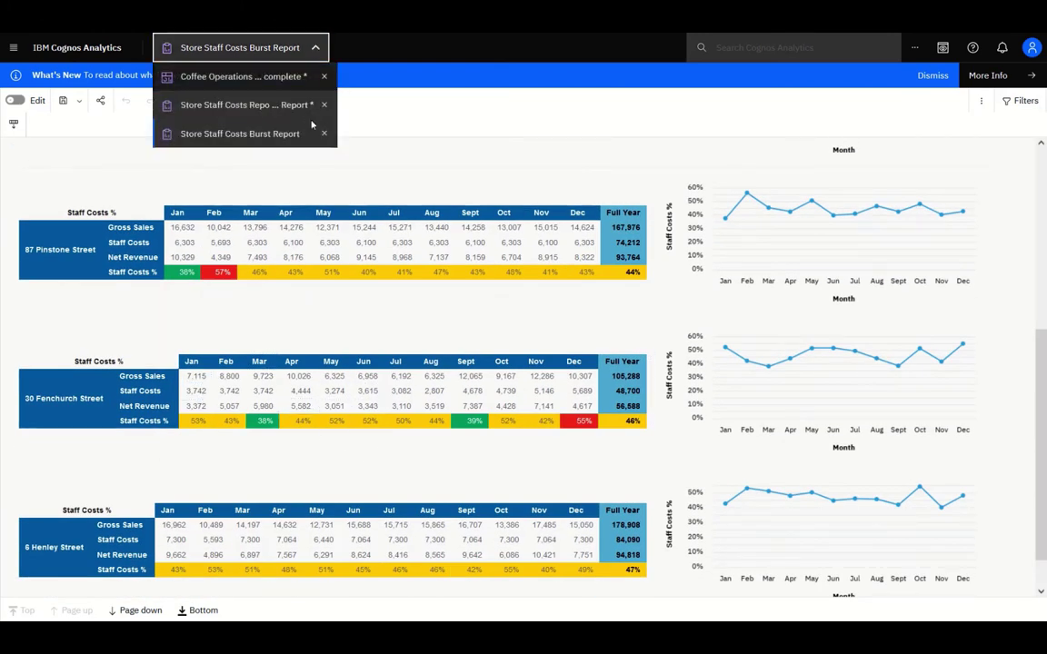
click(329, 136)
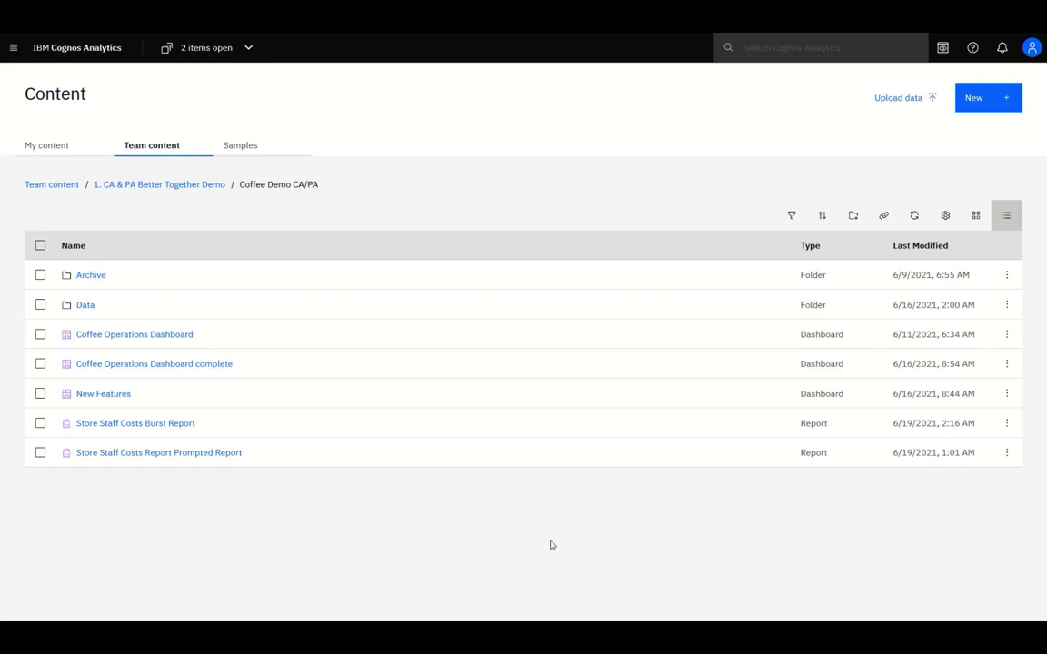
- Run the Store Staff Costs Burst Report in the background with Excel output and bursting enabled
click(1006, 422)
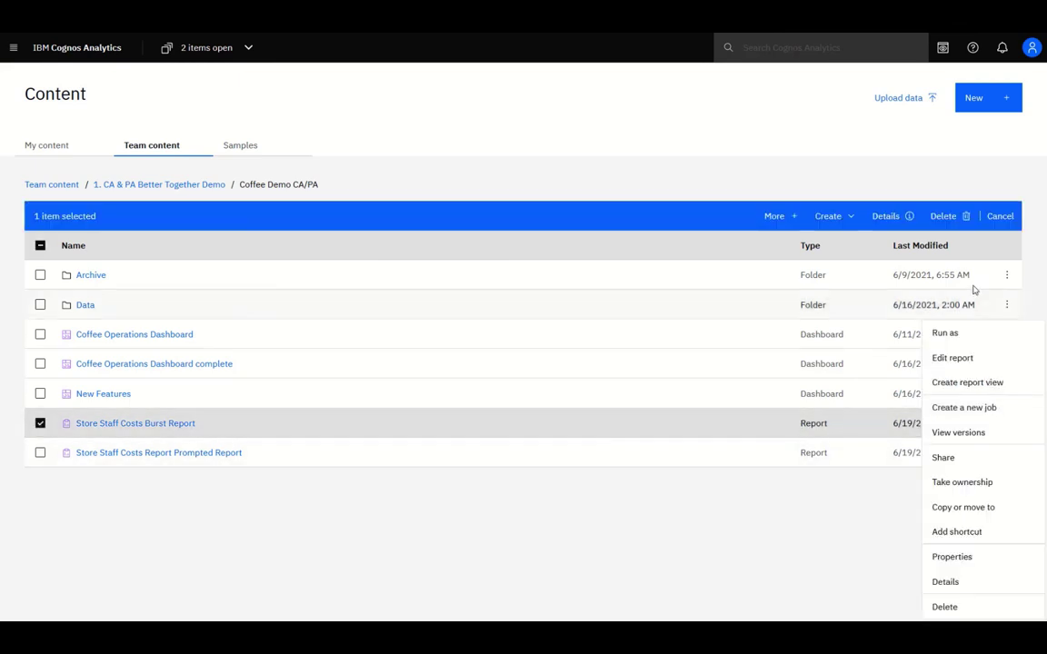
click(961, 334)
click(100, 115)
click(527, 348)
click(738, 497)
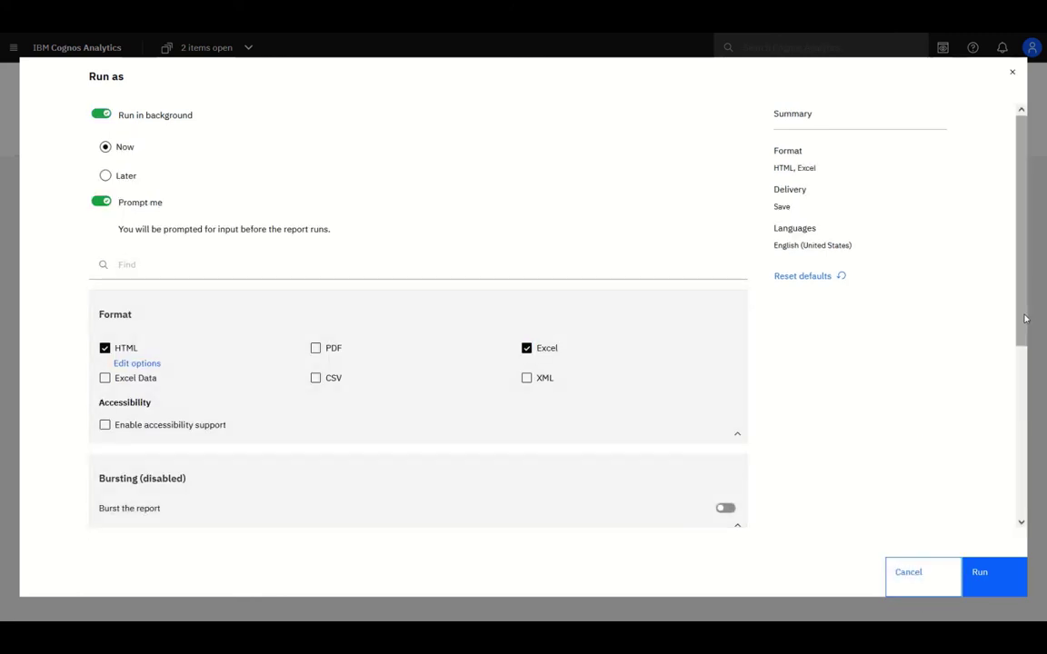
scroll(772, 428, down, 1)
click(732, 424)
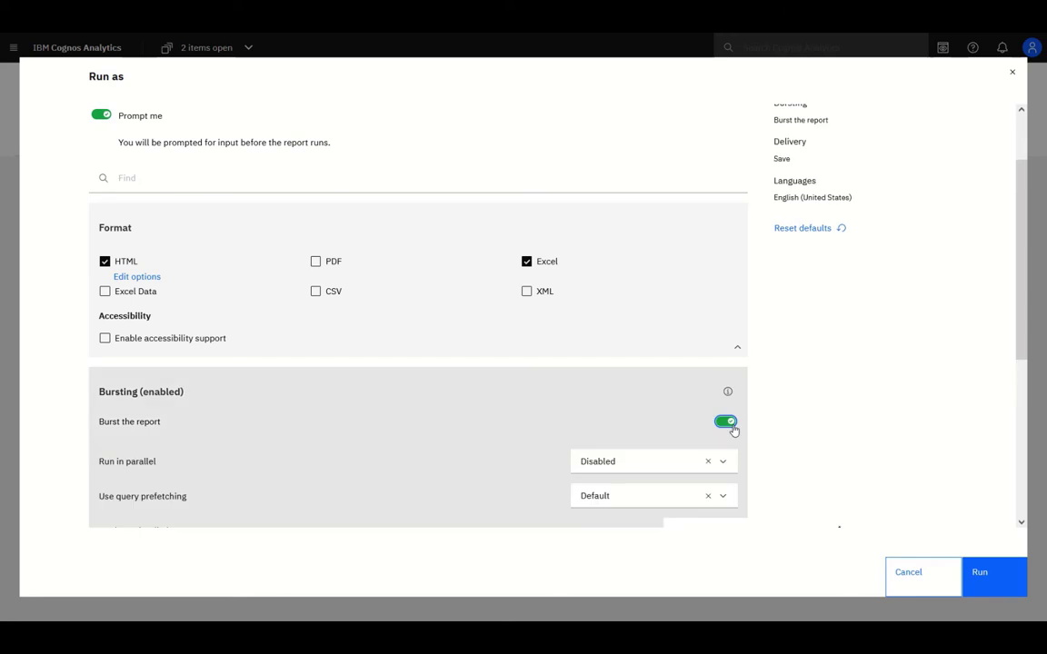
scroll(734, 431, down, 3)
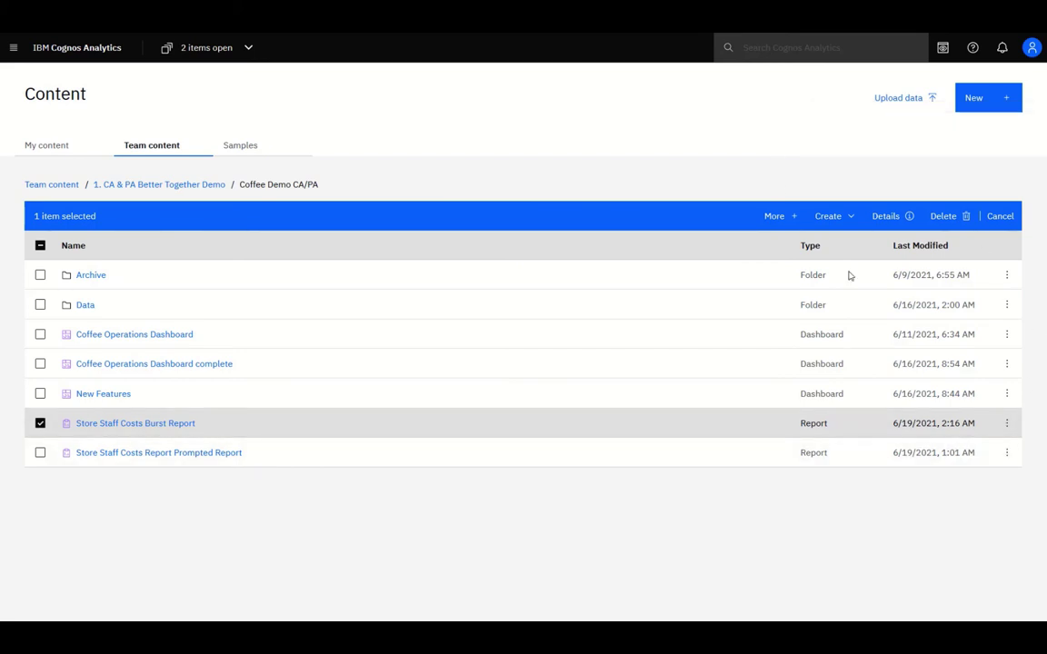
- Open the 30 Fenchurch Street HTML output from the Burst Report's saved versions
click(1007, 422)
click(959, 433)
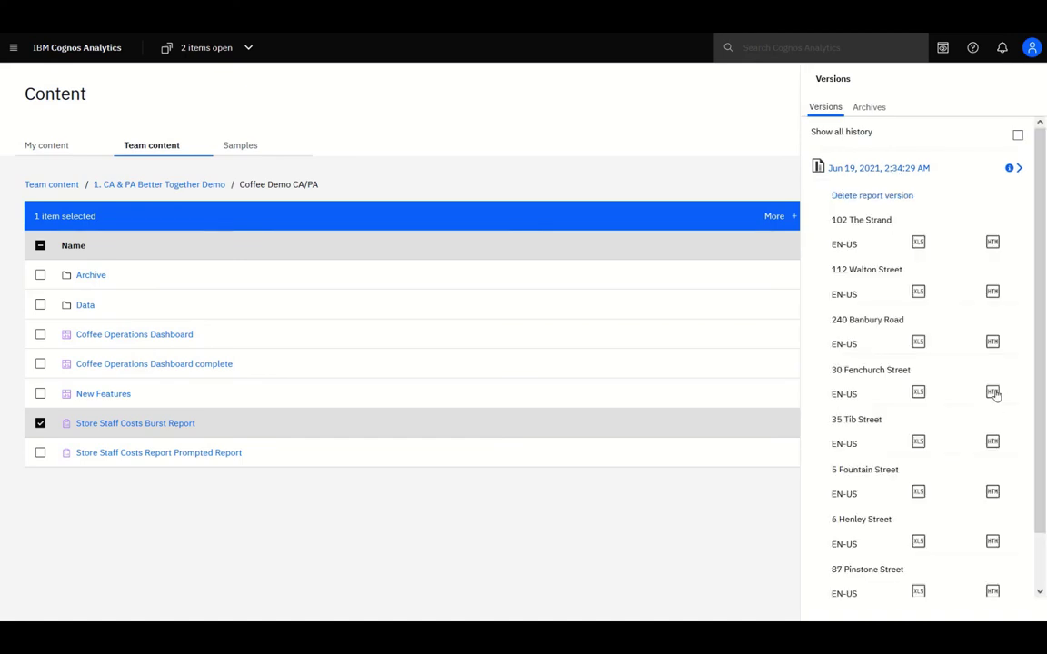
click(993, 393)
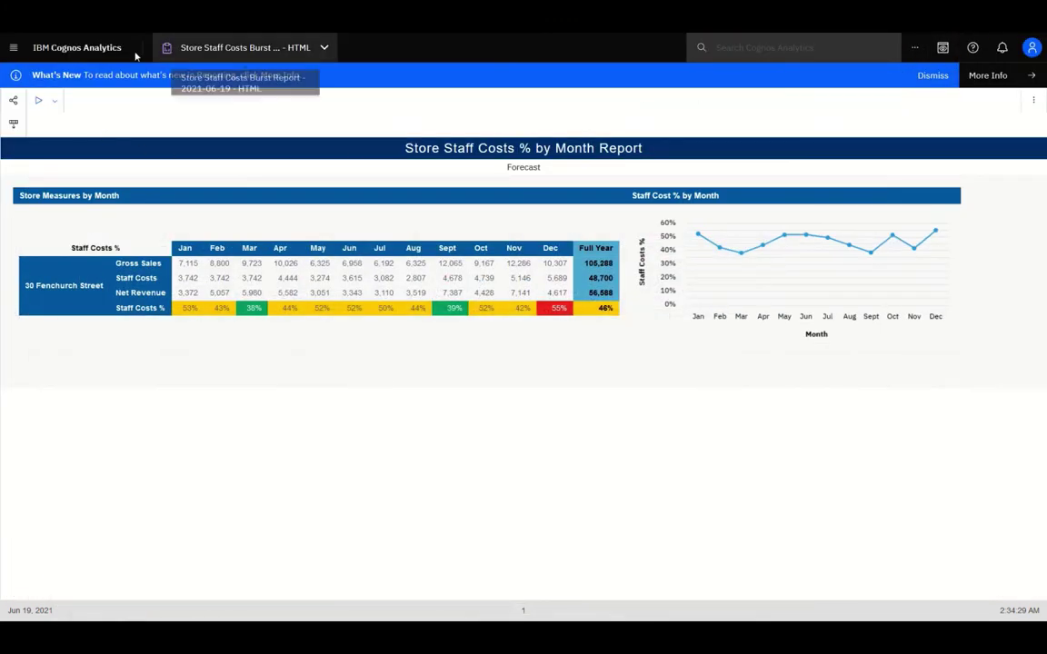
- Return to the Cognos Welcome home page
click(104, 50)
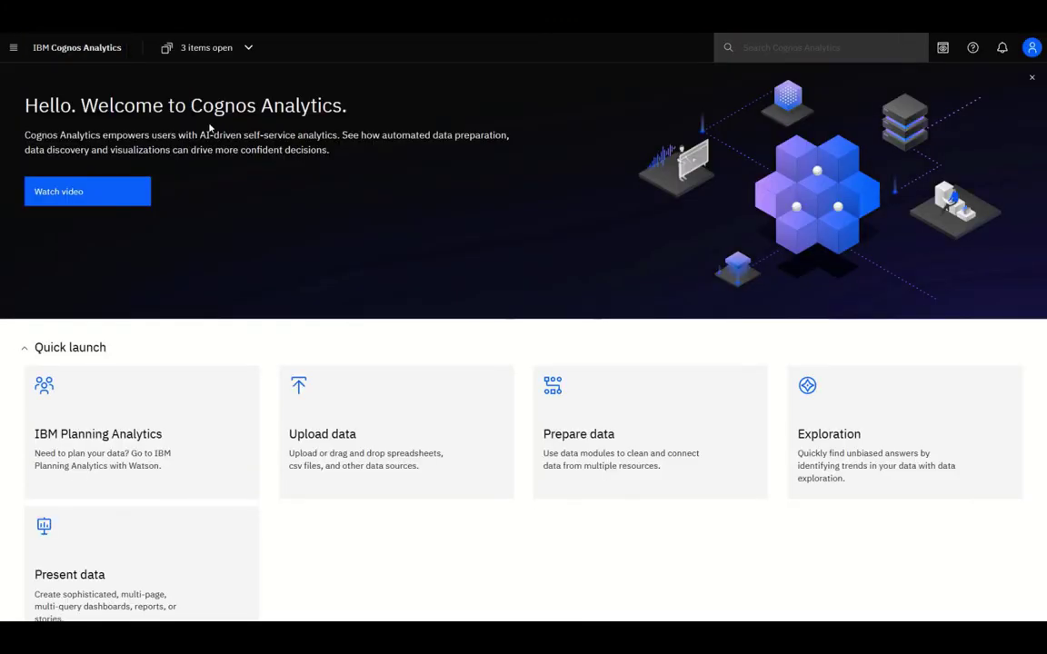